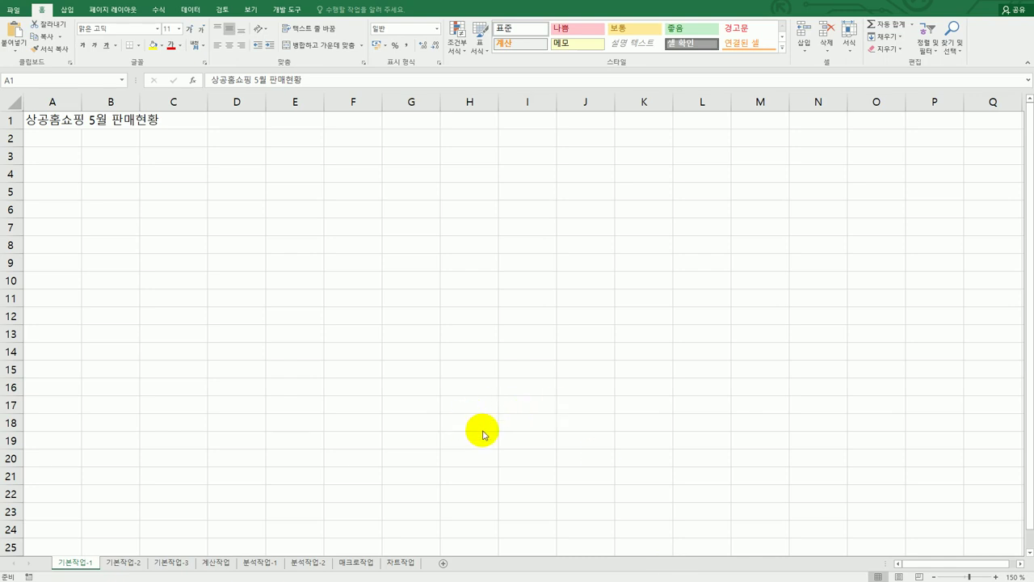
{"action": "left_click", "coordinate": [68, 159]}
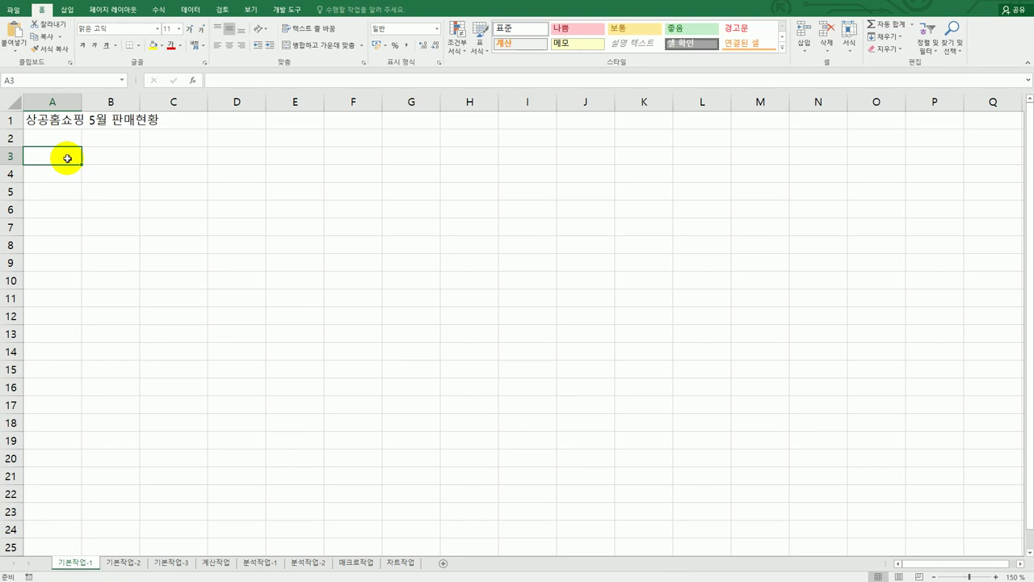
{"action": "left_click_drag", "start_coordinate": [68, 158], "coordinate": [363, 255]}
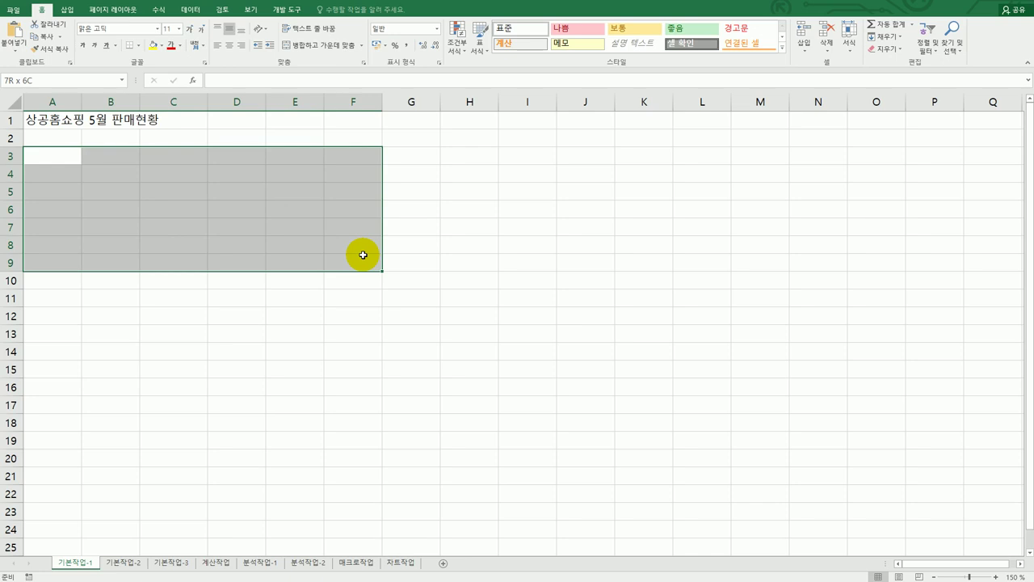
{"action": "left_click_drag", "start_coordinate": [363, 255], "coordinate": [363, 256]}
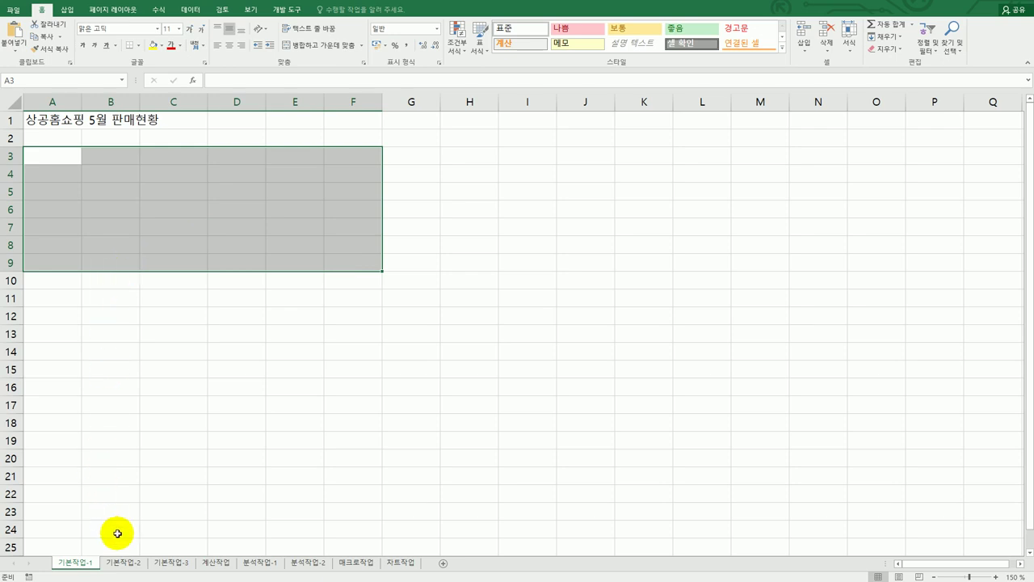
On the 기본작업-2 sheet, set the horizontal alignment of title range A1:H1 to 선택 영역의 가운데로 (Center Across Selection).
{"action": "left_click", "coordinate": [125, 563]}
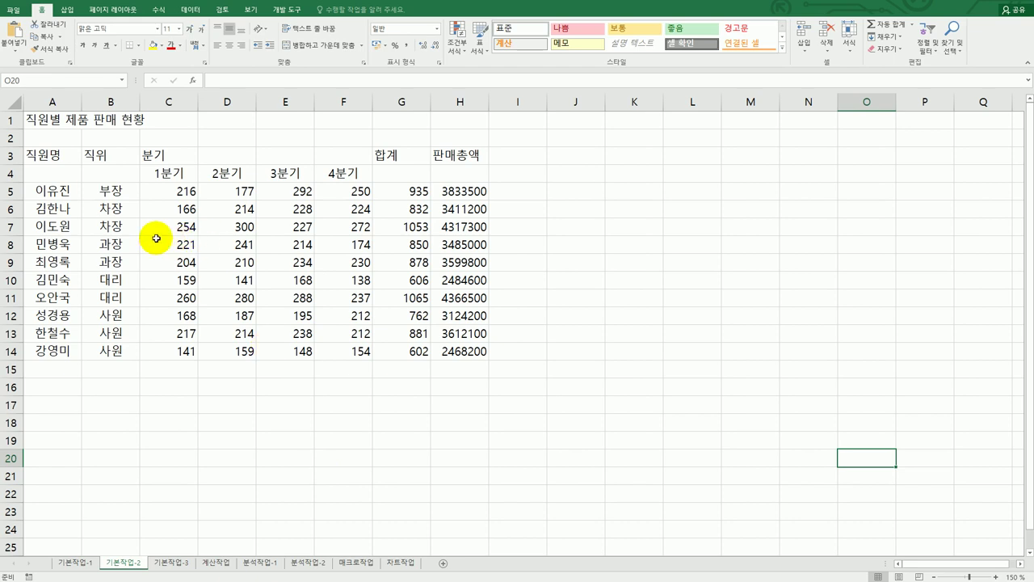
{"action": "left_click_drag", "start_coordinate": [67, 125], "coordinate": [462, 125]}
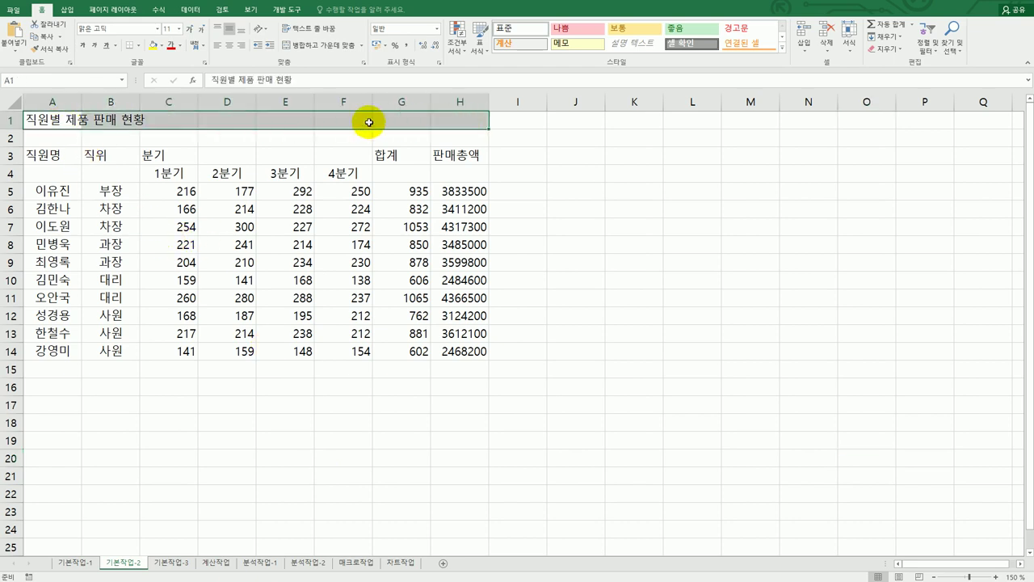
{"action": "right_click", "coordinate": [295, 122]}
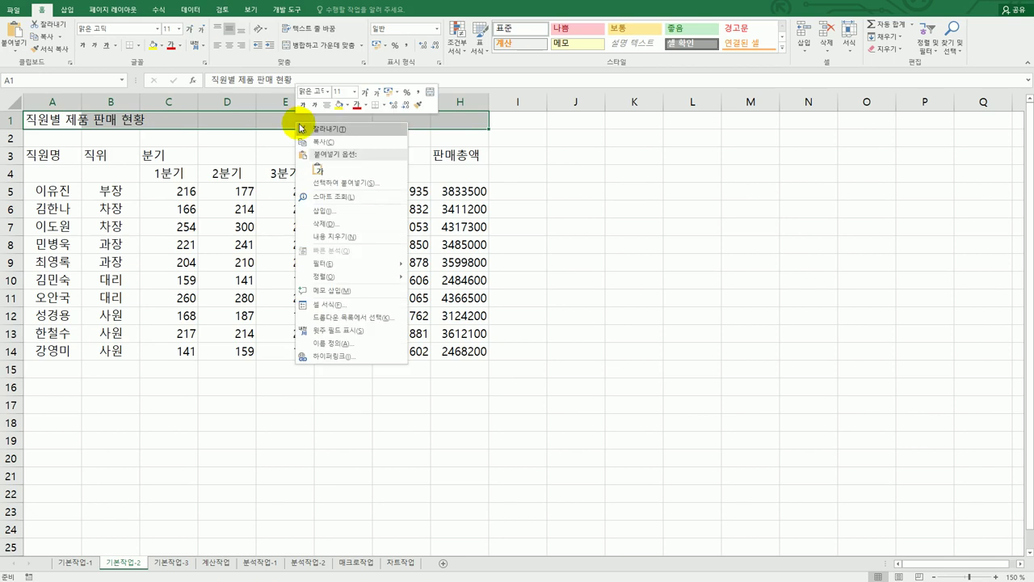
{"action": "left_click", "coordinate": [362, 305]}
{"action": "left_click_drag", "start_coordinate": [350, 153], "coordinate": [651, 129]}
{"action": "left_click", "coordinate": [573, 151]}
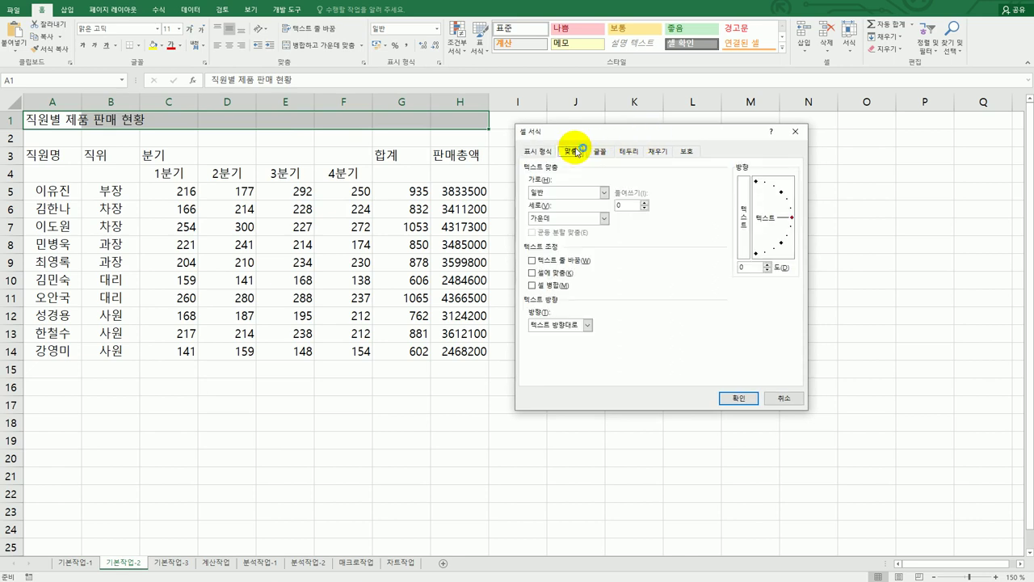
{"action": "left_click", "coordinate": [573, 194]}
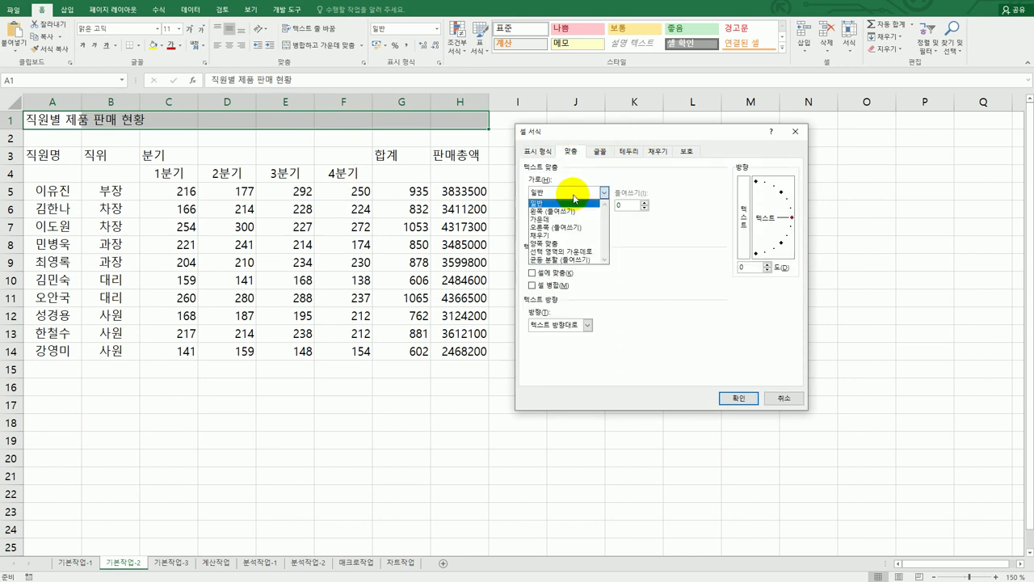
{"action": "left_click", "coordinate": [568, 252]}
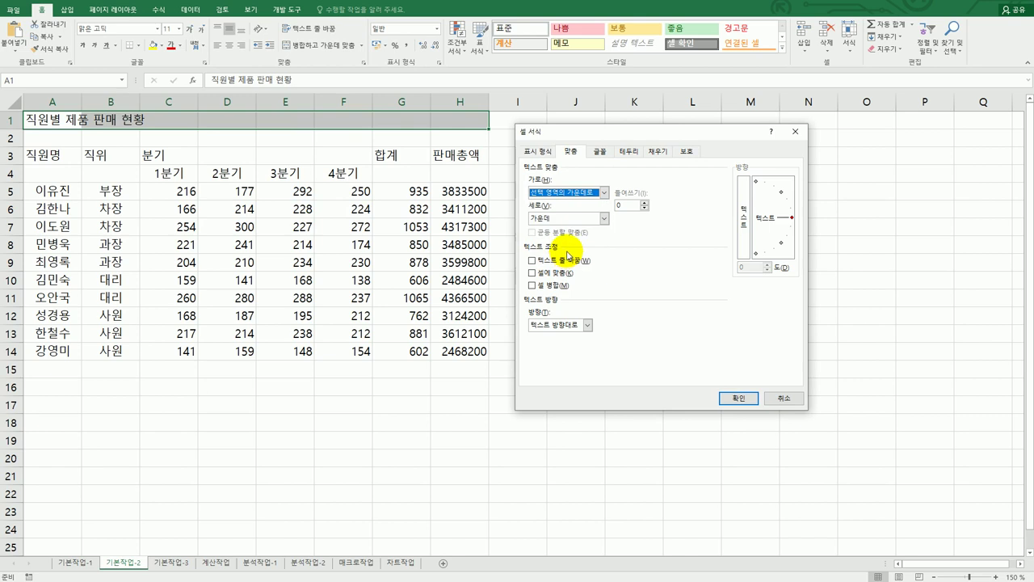
Set the title font to HY견고딕 at size 17 and apply the cell formatting.
{"action": "left_click", "coordinate": [598, 151]}
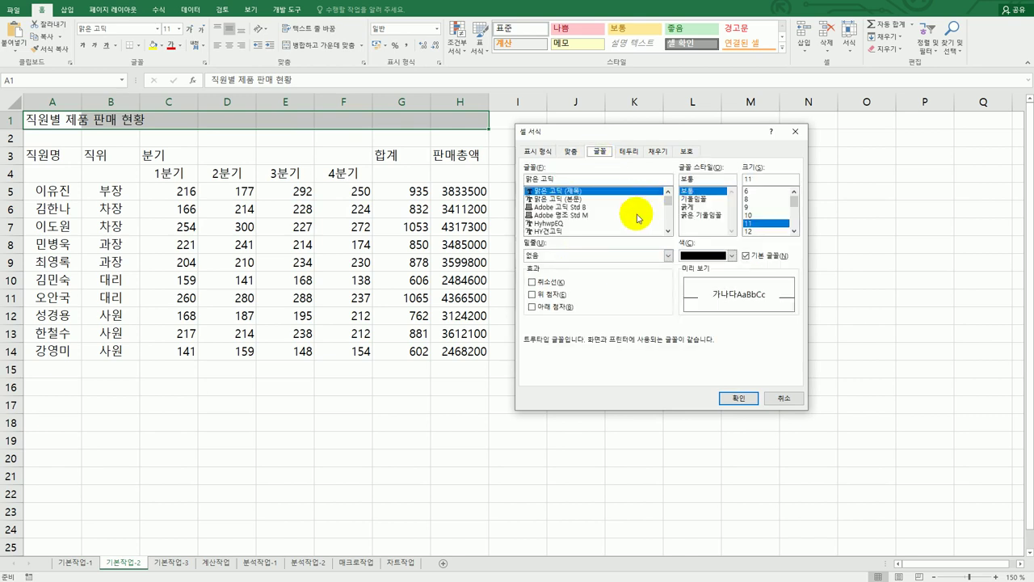
{"action": "left_click", "coordinate": [612, 232]}
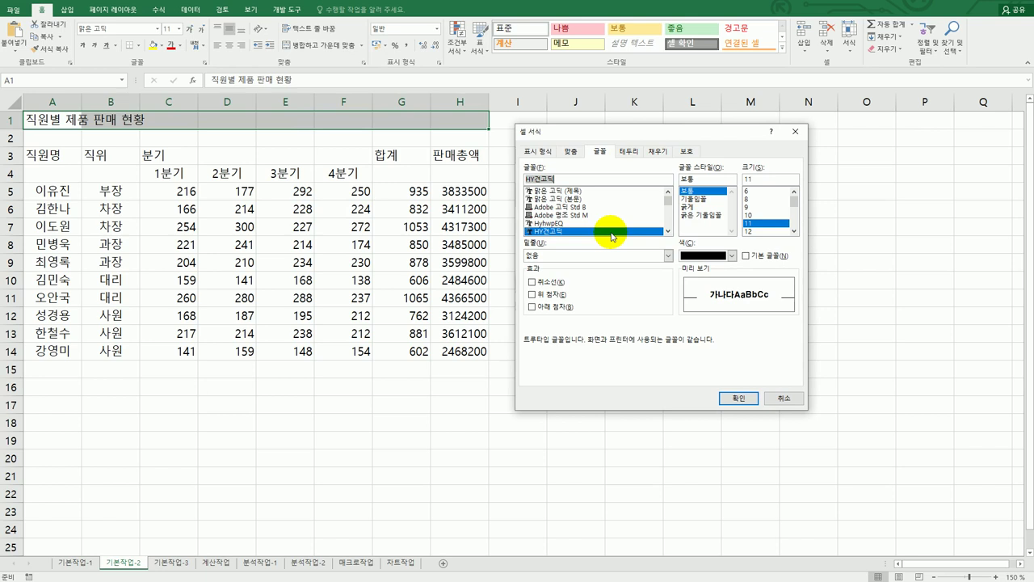
{"action": "left_click", "coordinate": [765, 179]}
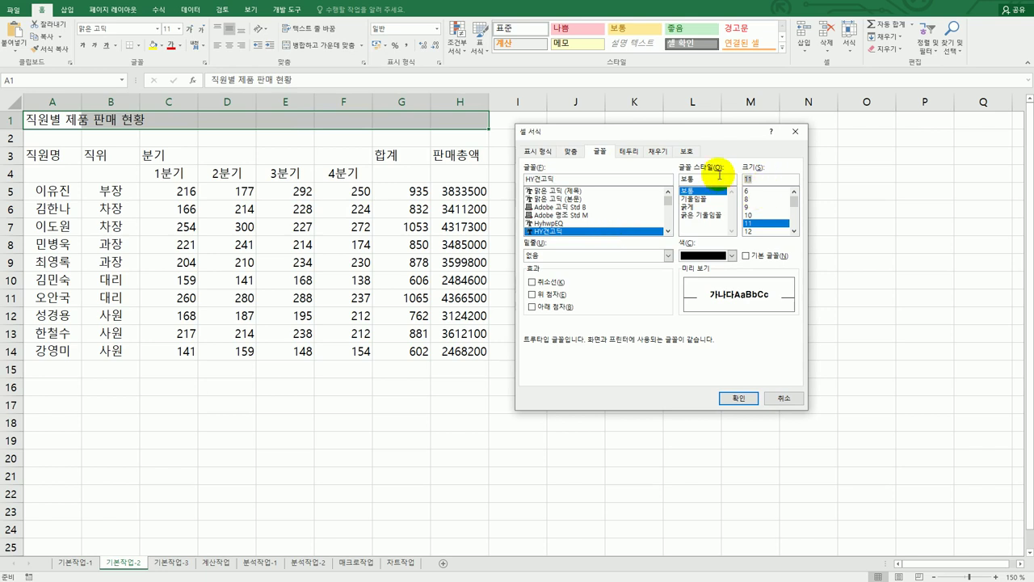
{"action": "type", "text": "17"}
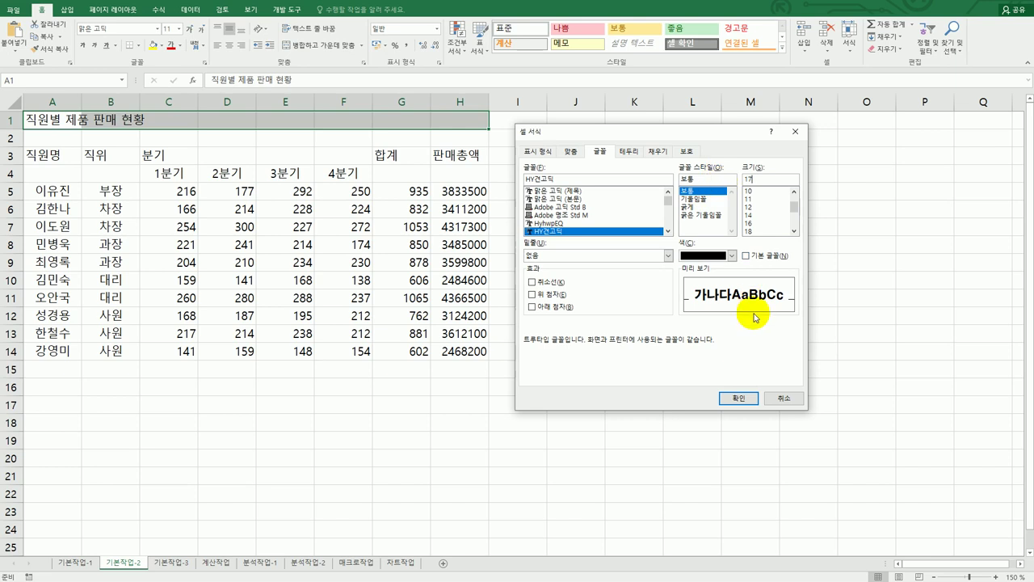
{"action": "left_click", "coordinate": [738, 397]}
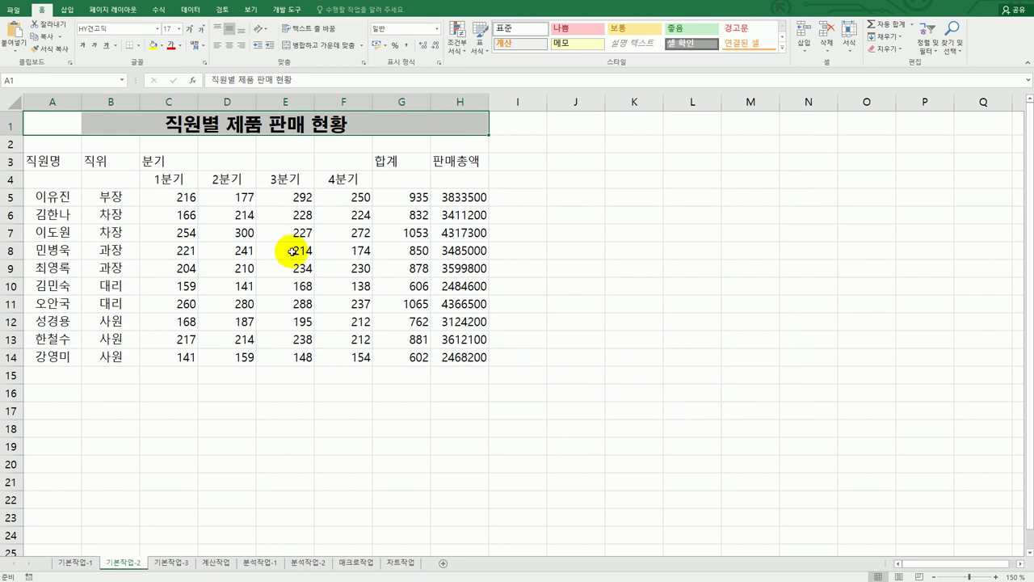
Merge and center each of the header ranges A3:A4, B3:B4, C3:F3, G3:G4 and H3:H4.
{"action": "left_click", "coordinate": [54, 168]}
{"action": "left_click_drag", "start_coordinate": [54, 167], "coordinate": [53, 183]}
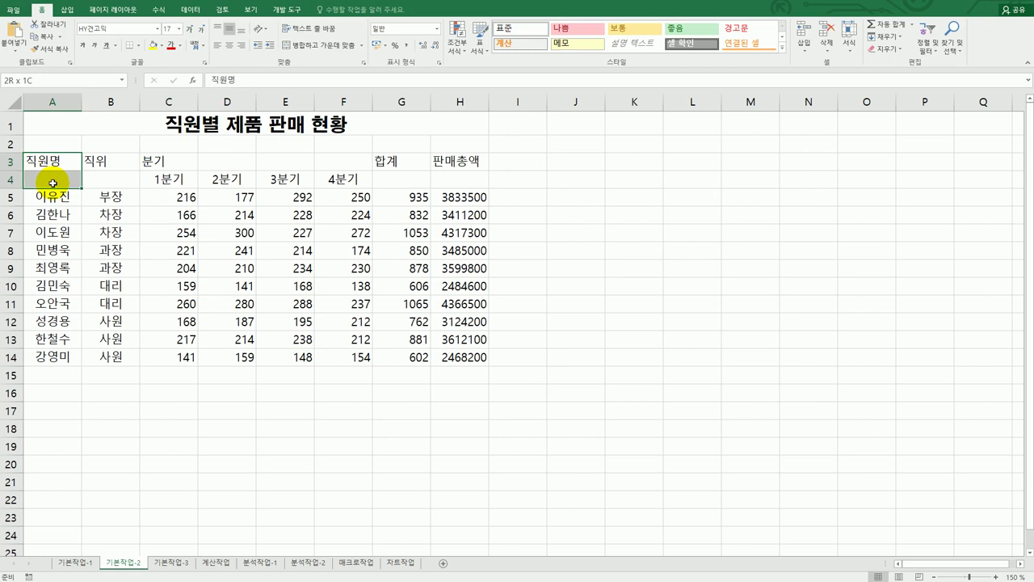
{"action": "left_click", "coordinate": [311, 46]}
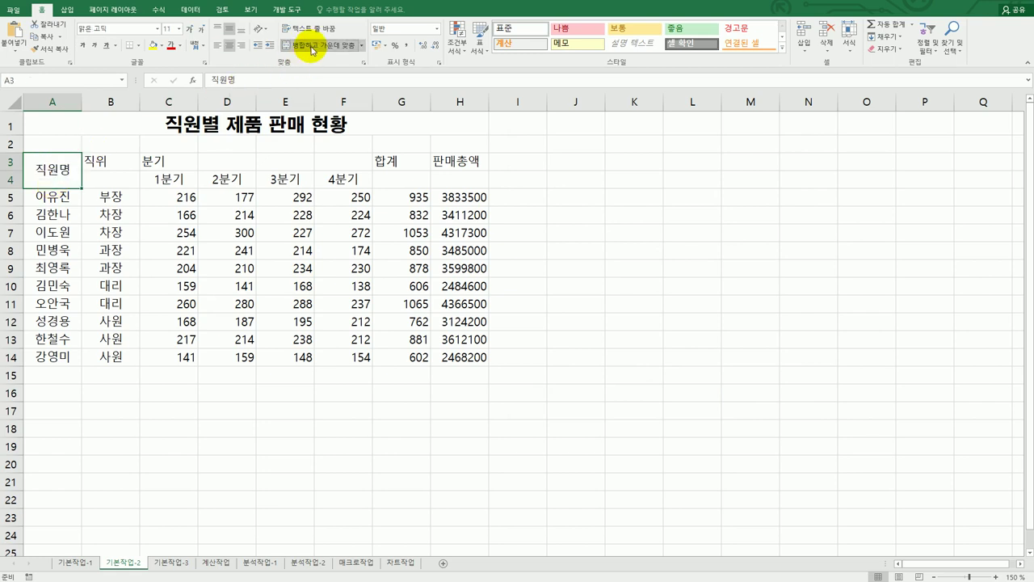
{"action": "left_click_drag", "start_coordinate": [92, 166], "coordinate": [92, 179]}
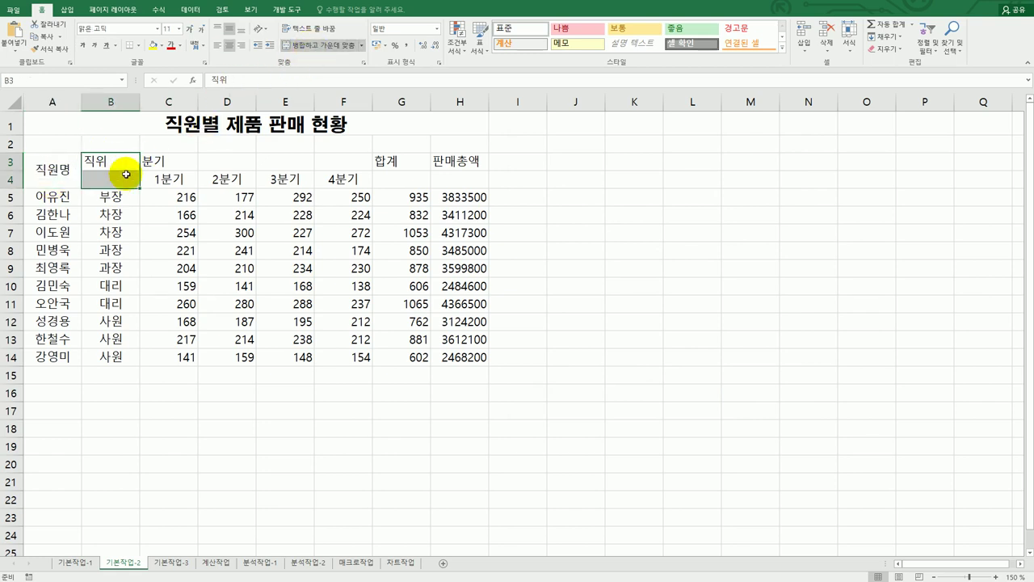
{"action": "left_click", "coordinate": [316, 45]}
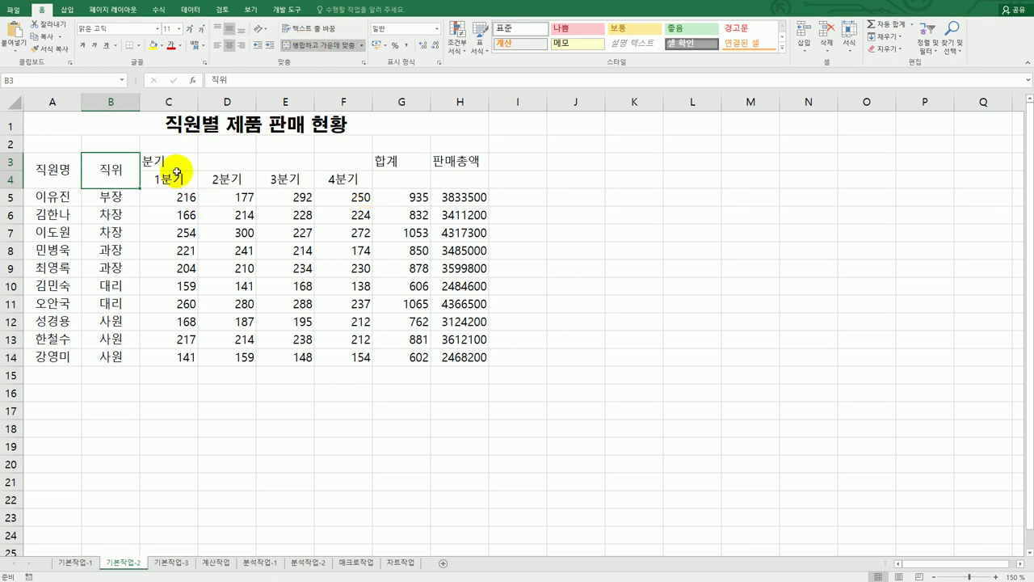
{"action": "left_click_drag", "start_coordinate": [169, 161], "coordinate": [335, 161]}
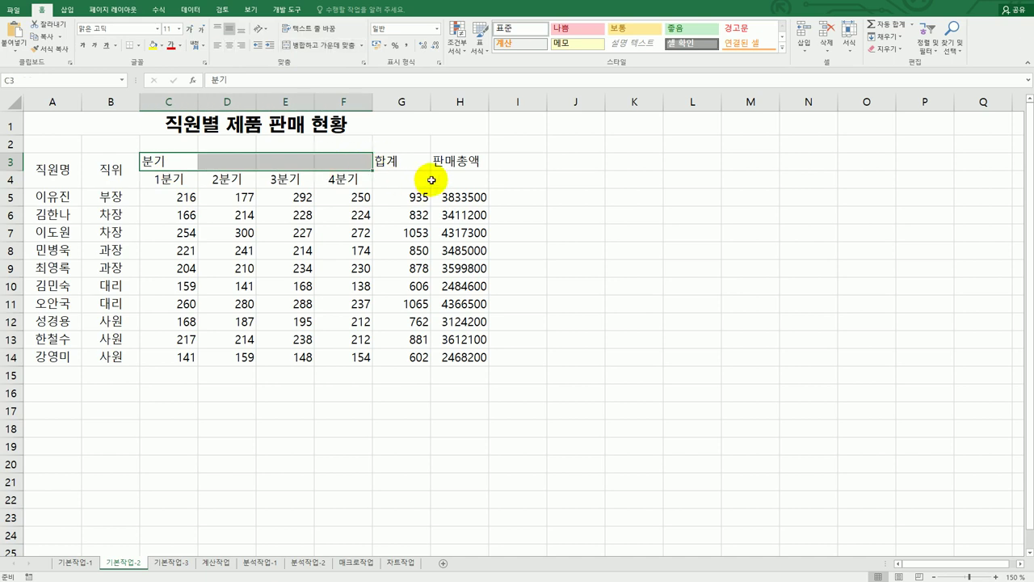
{"action": "left_click_drag", "start_coordinate": [413, 162], "coordinate": [456, 180], "text": "ctrl"}
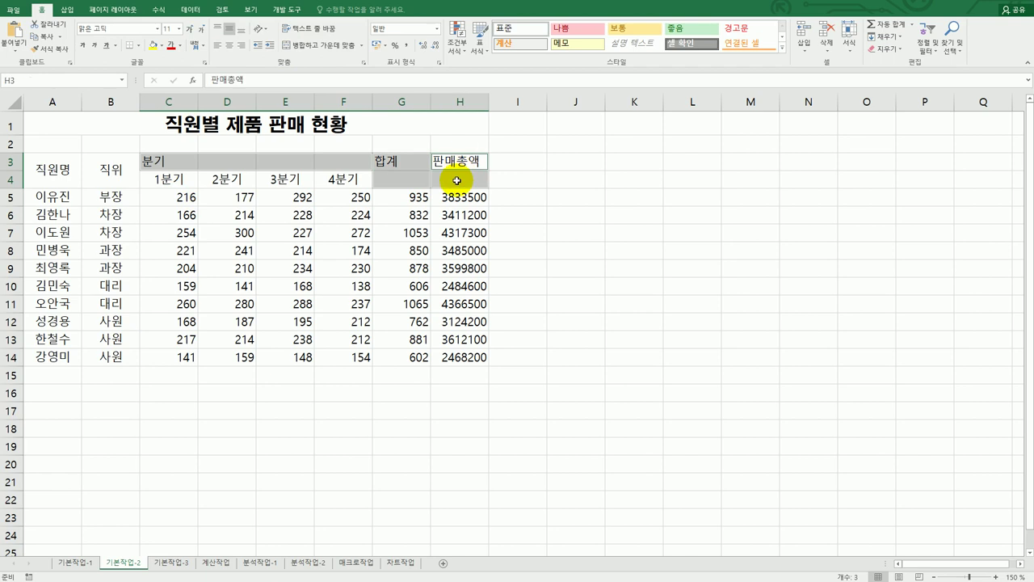
{"action": "left_click", "coordinate": [301, 47]}
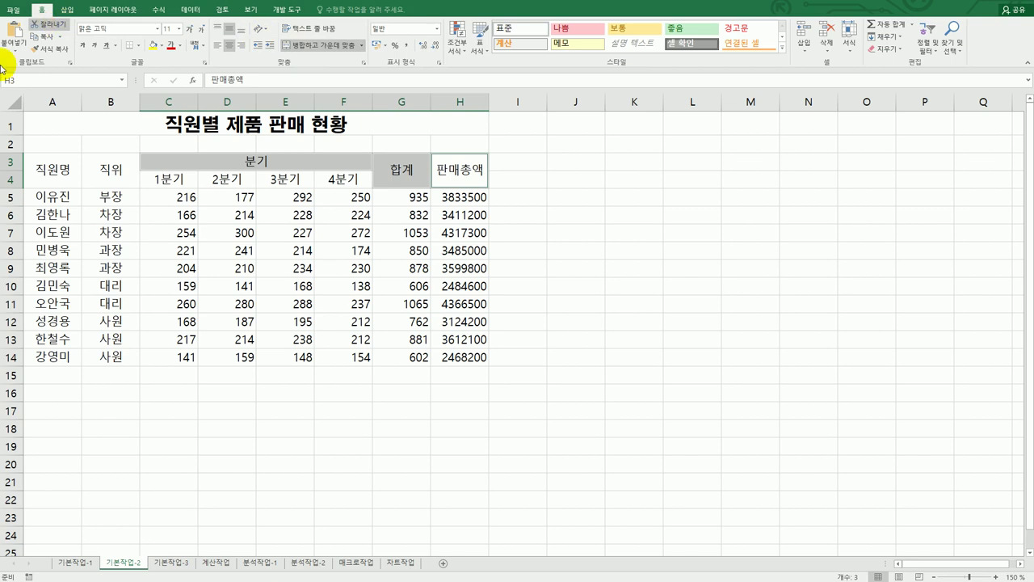
Apply the 강조색6 cell style to the header range A3:H4.
{"action": "left_click_drag", "start_coordinate": [46, 166], "coordinate": [441, 166]}
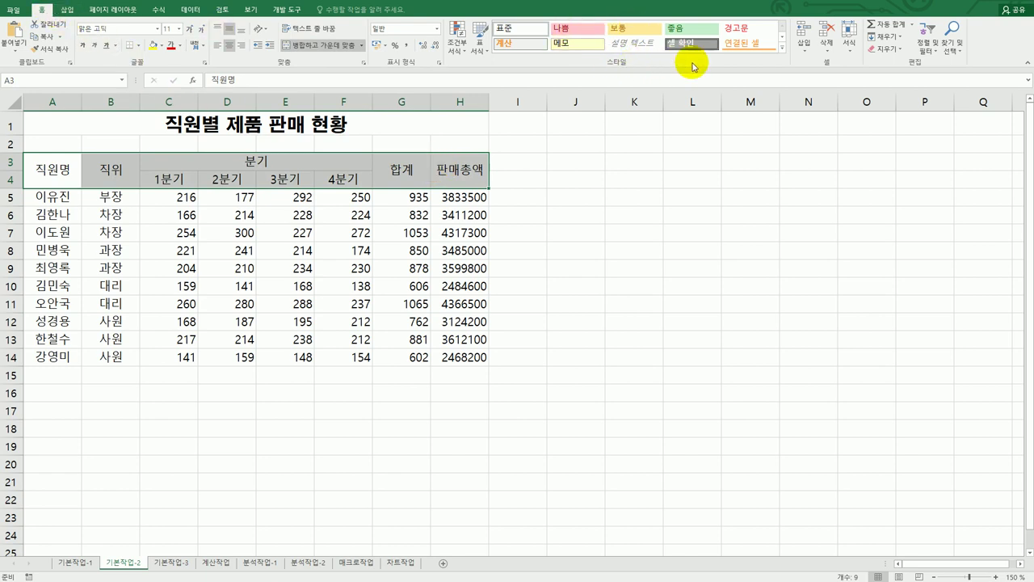
{"action": "left_click", "coordinate": [782, 55]}
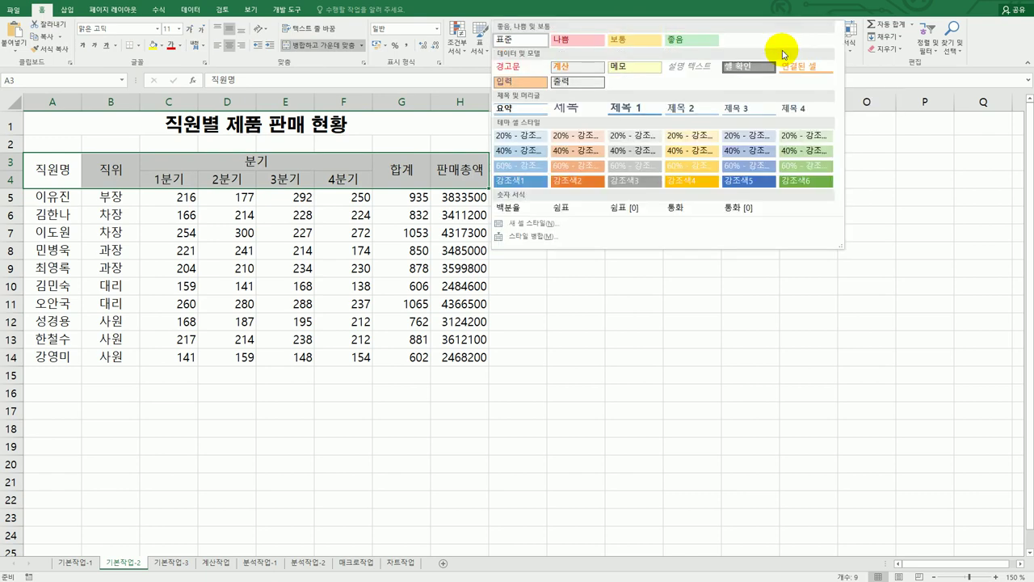
{"action": "left_click", "coordinate": [805, 181]}
{"action": "left_click", "coordinate": [802, 244]}
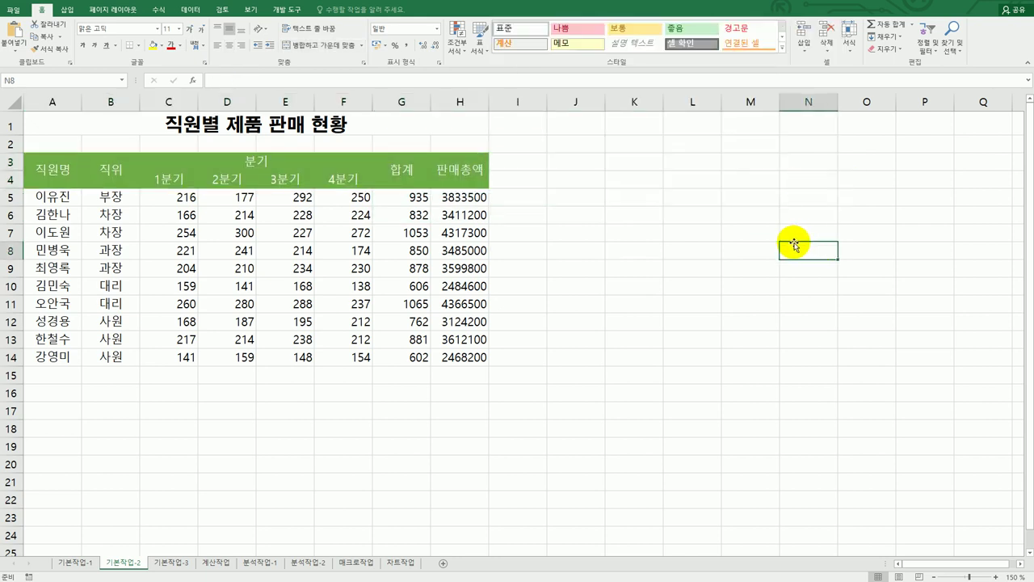
Insert the special character ♠ in front of the title text in cell A1.
{"action": "left_click", "coordinate": [73, 121]}
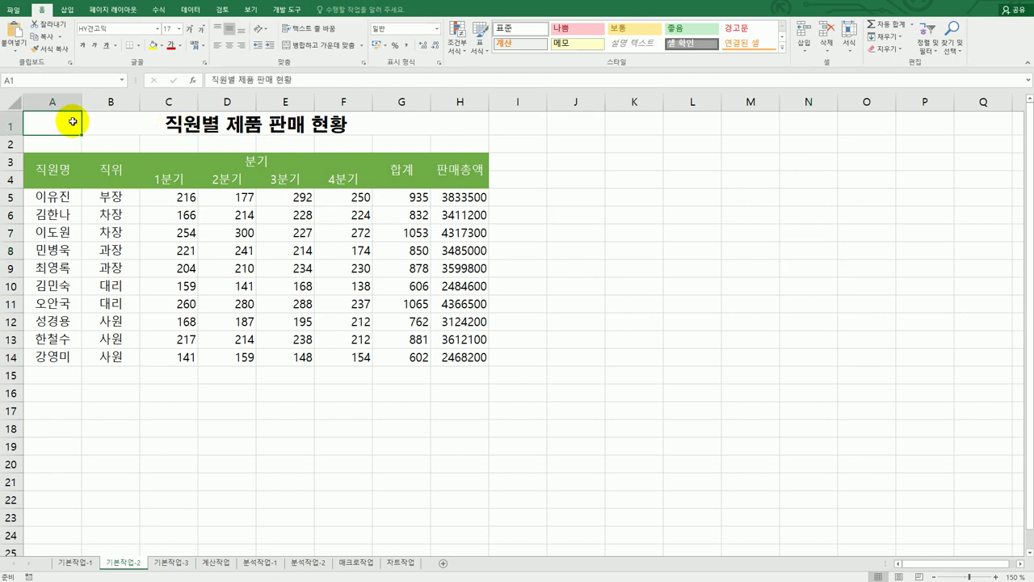
{"action": "left_click", "coordinate": [211, 78]}
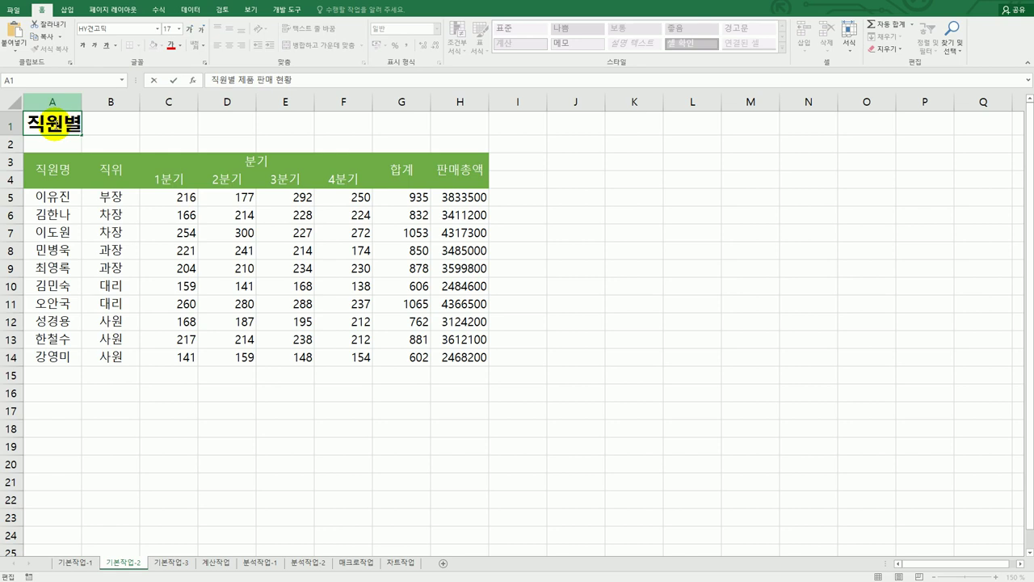
{"action": "double_click", "coordinate": [49, 126]}
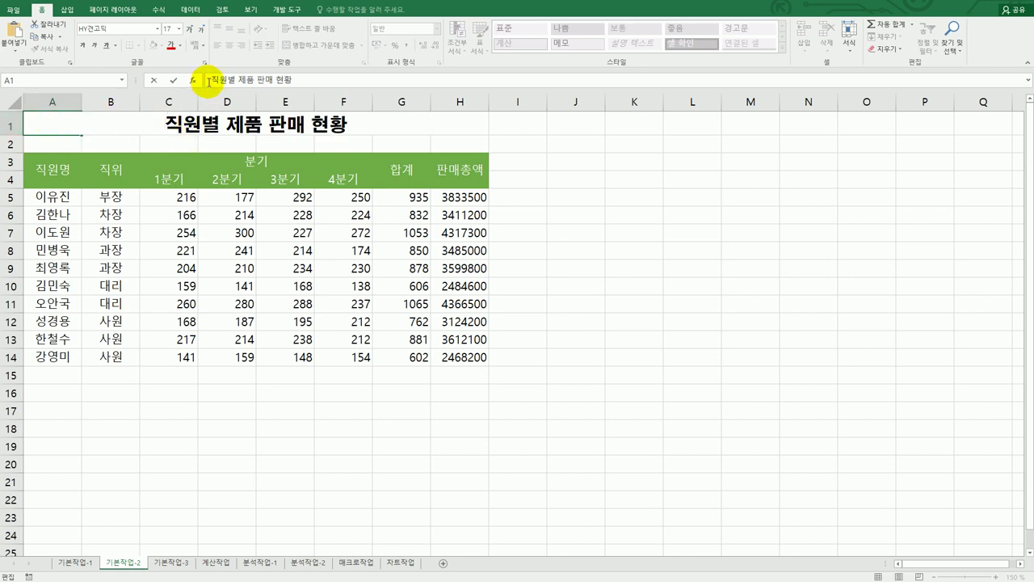
{"action": "left_click_drag", "start_coordinate": [165, 125], "coordinate": [196, 125]}
{"action": "left_click", "coordinate": [155, 127]}
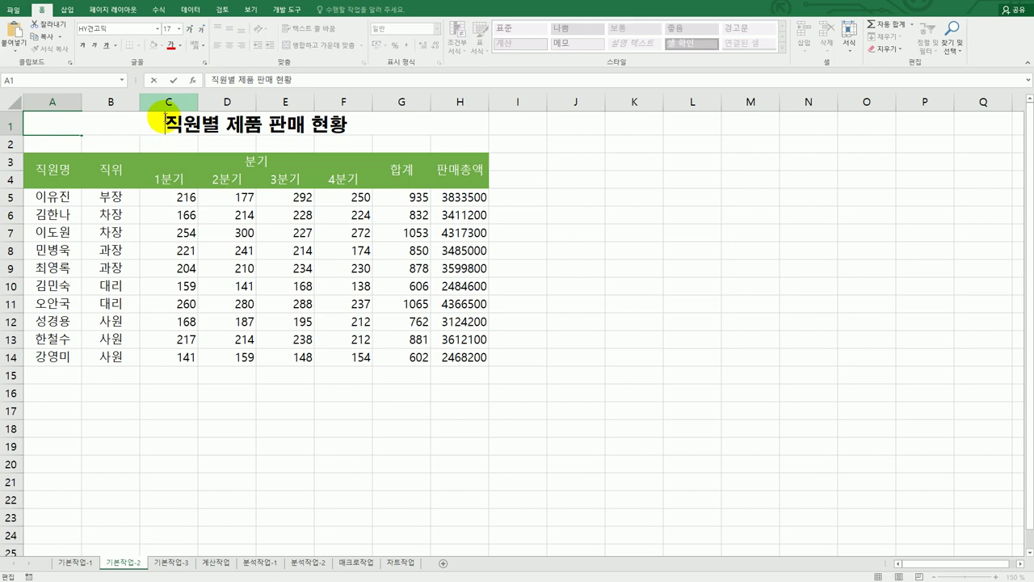
{"action": "type", "text": "ㅁ"}
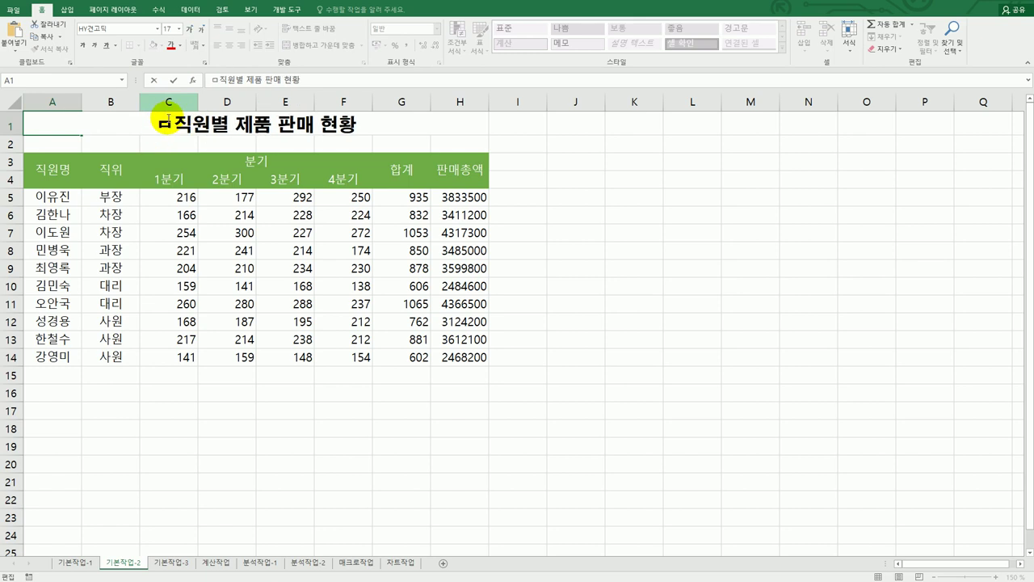
{"action": "key", "text": "Hangul_Hanja"}
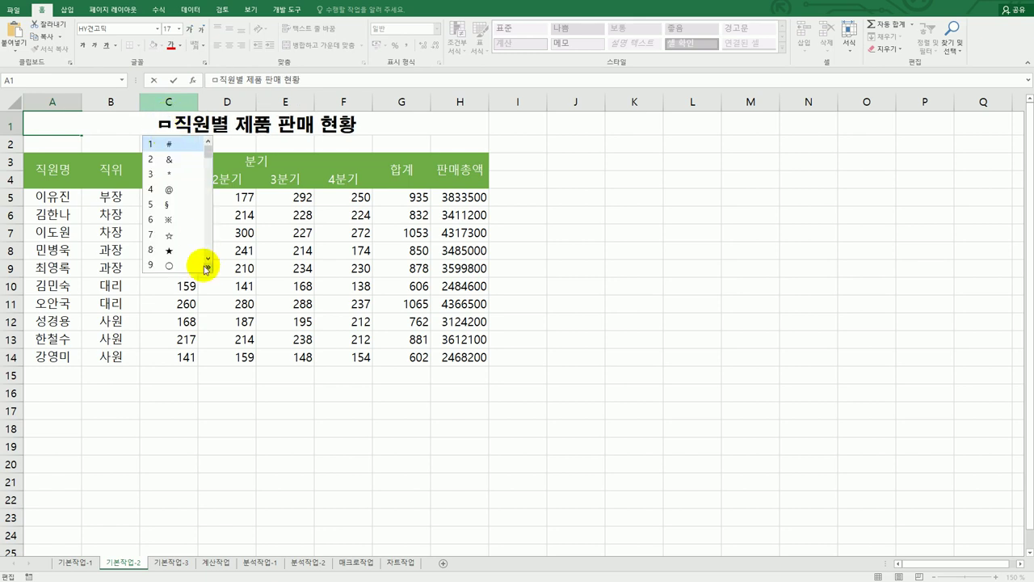
{"action": "left_click", "coordinate": [208, 267]}
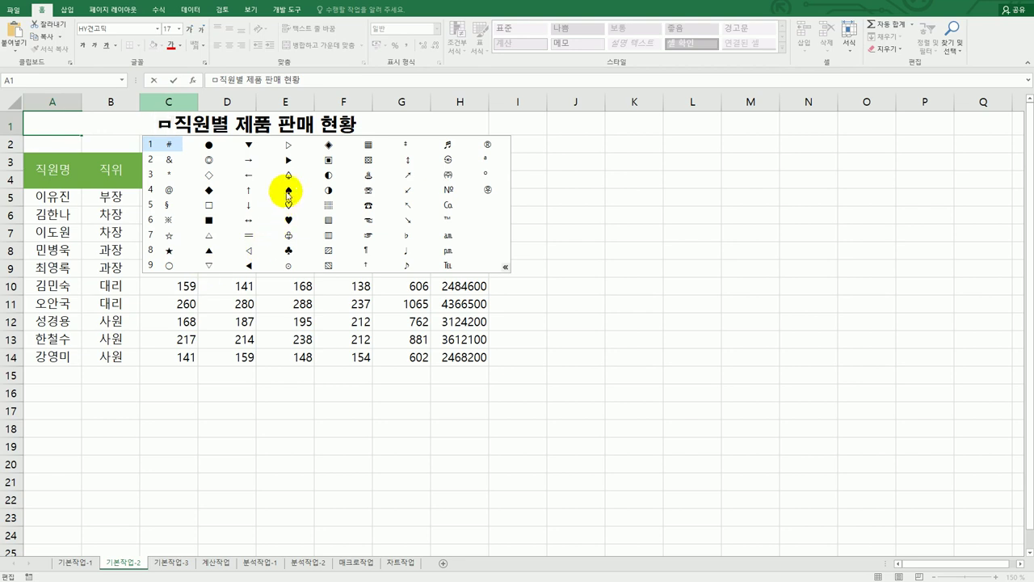
{"action": "left_click", "coordinate": [289, 189]}
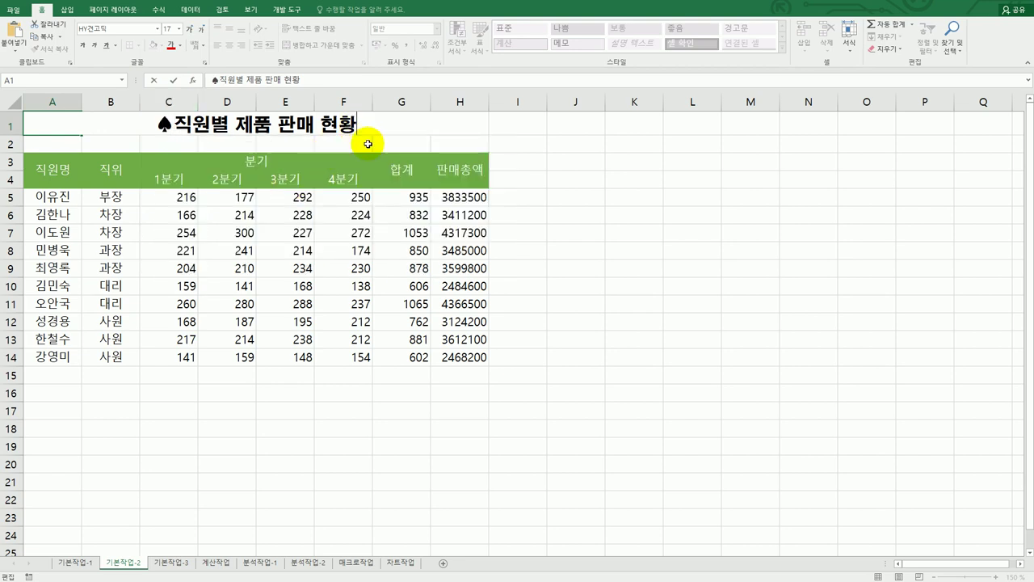
Insert the special character ♠ at the end of the title text in cell A1.
{"action": "key", "text": "End"}
{"action": "type", "text": "ㅁ"}
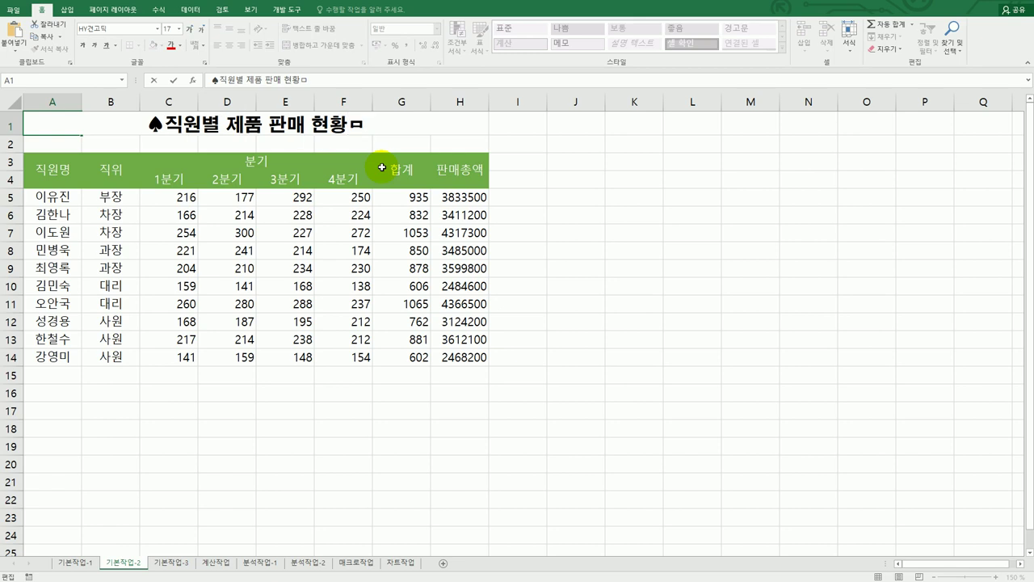
{"action": "key", "text": "Hangul_Hanja"}
{"action": "left_click", "coordinate": [399, 267]}
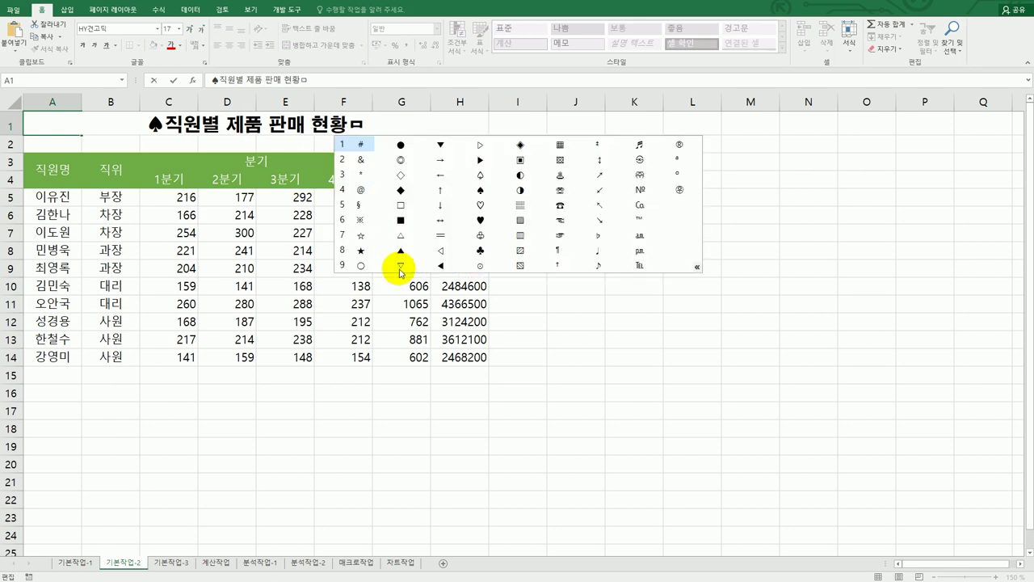
{"action": "left_click", "coordinate": [482, 194]}
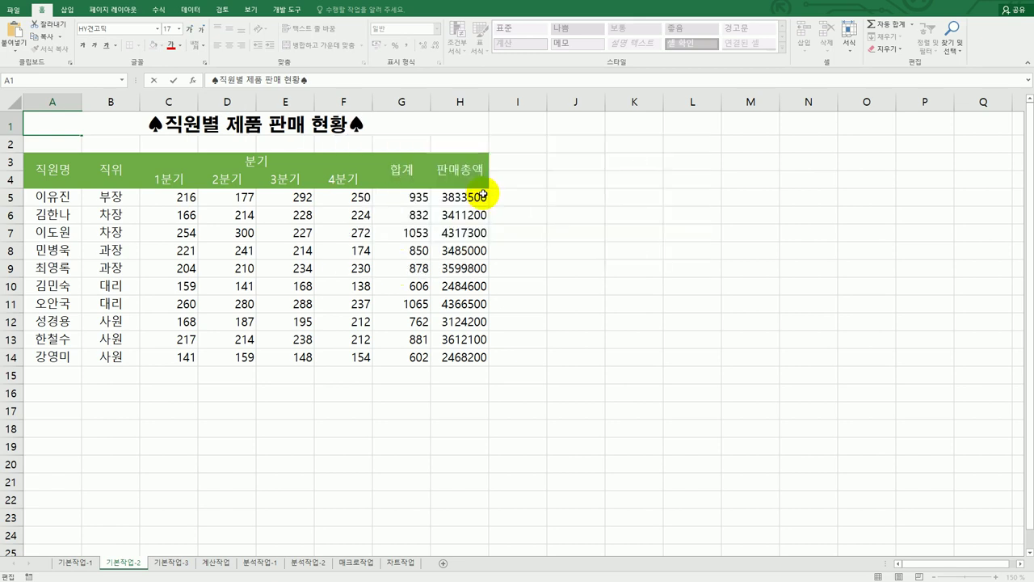
Confirm the title text and define the name 직원명 for the range A5:A14.
{"action": "key", "text": "Return"}
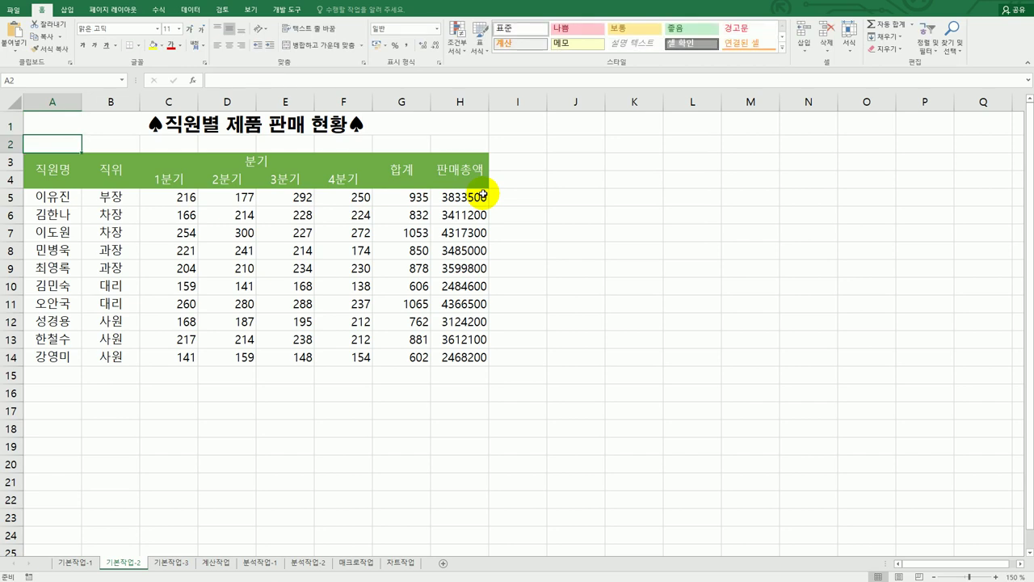
{"action": "left_click", "coordinate": [47, 197]}
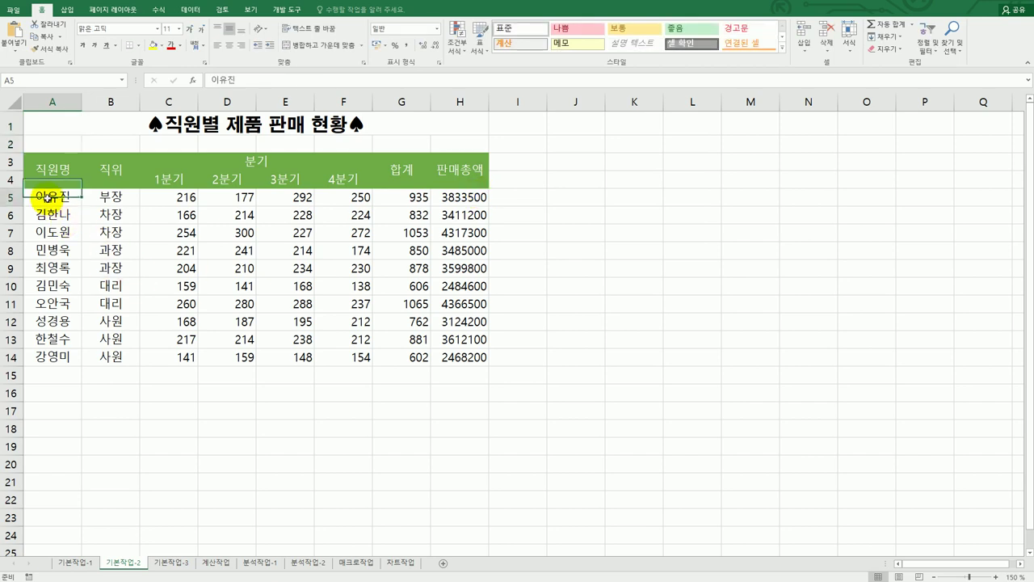
{"action": "left_click_drag", "start_coordinate": [47, 197], "coordinate": [49, 354]}
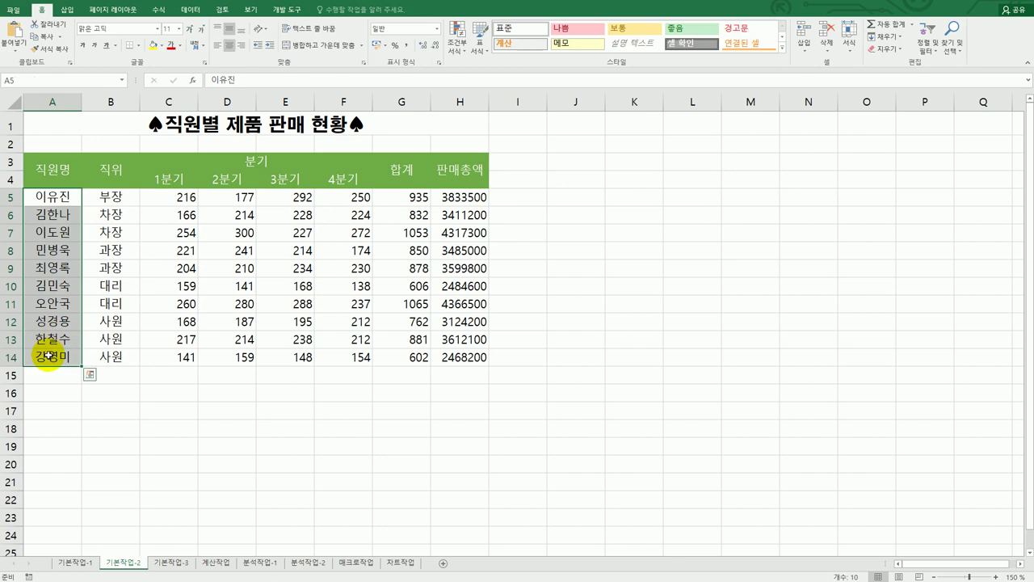
{"action": "left_click", "coordinate": [42, 83]}
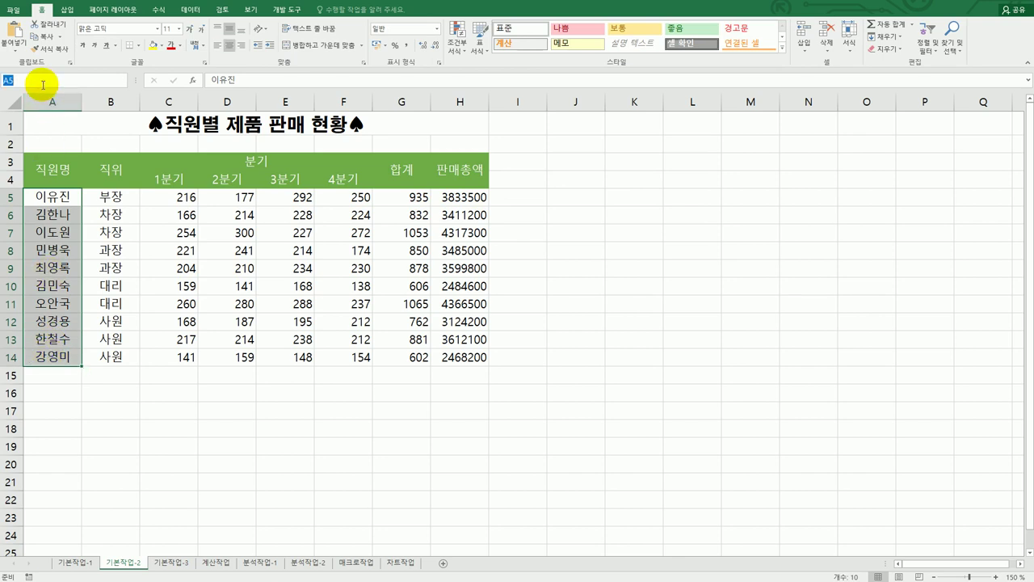
{"action": "type", "text": "직원명"}
{"action": "key", "text": "Return"}
{"action": "left_click", "coordinate": [167, 413]}
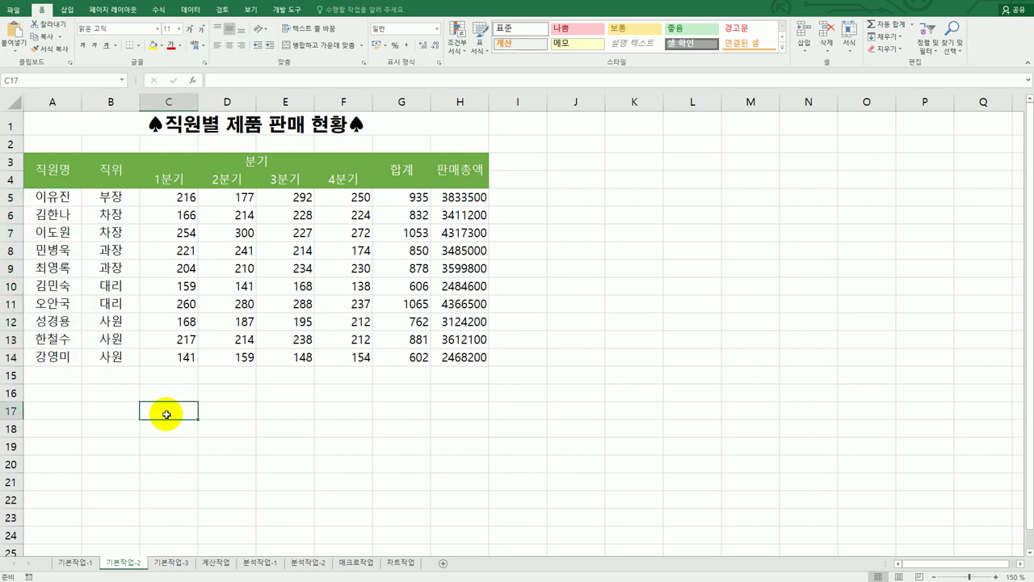
Check the reference range of the defined name 직원명 in the Name Manager.
{"action": "left_click", "coordinate": [155, 9]}
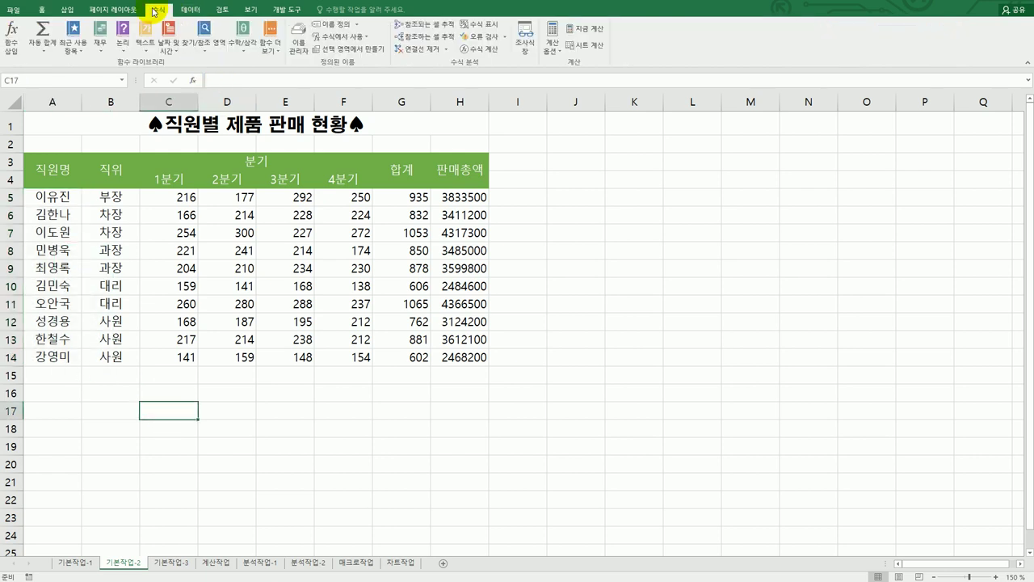
{"action": "left_click", "coordinate": [305, 54]}
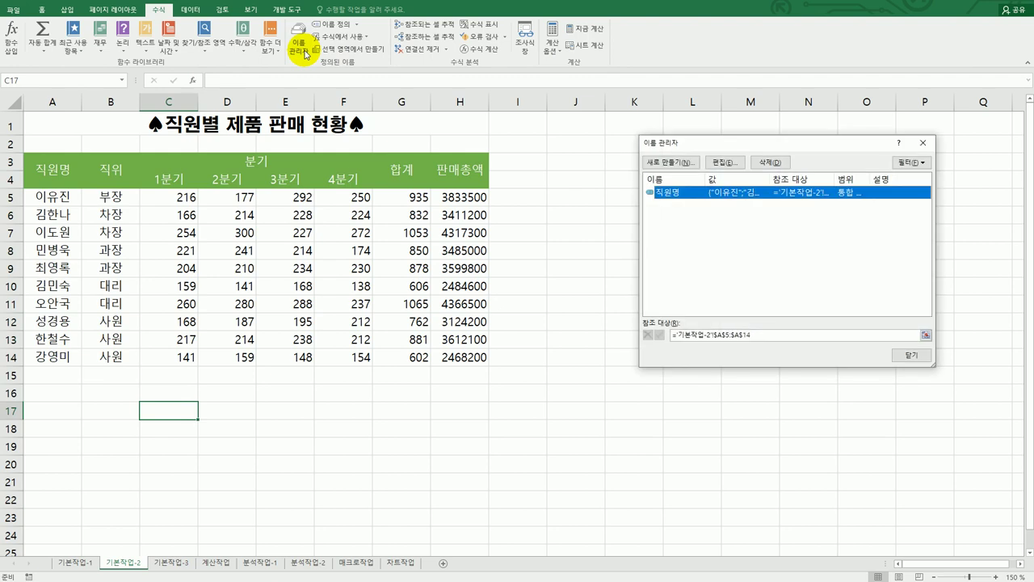
{"action": "left_click_drag", "start_coordinate": [718, 138], "coordinate": [628, 147]}
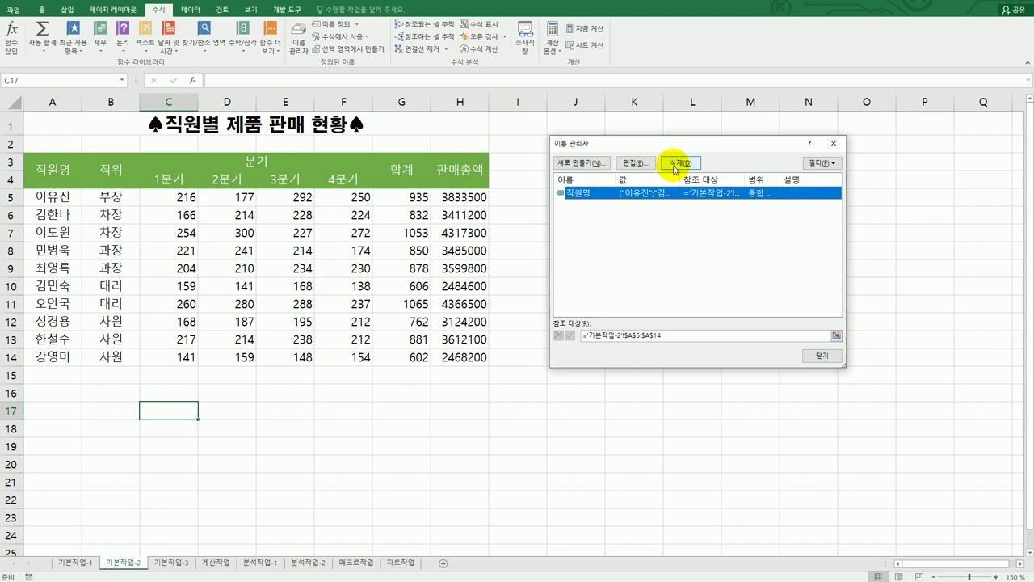
{"action": "left_click", "coordinate": [810, 357]}
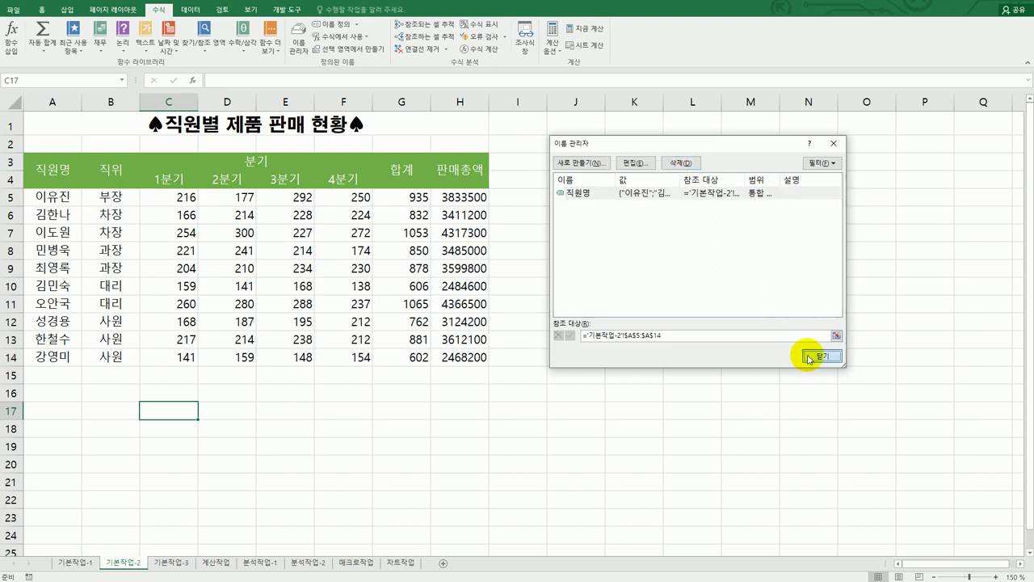
{"action": "left_click", "coordinate": [652, 377]}
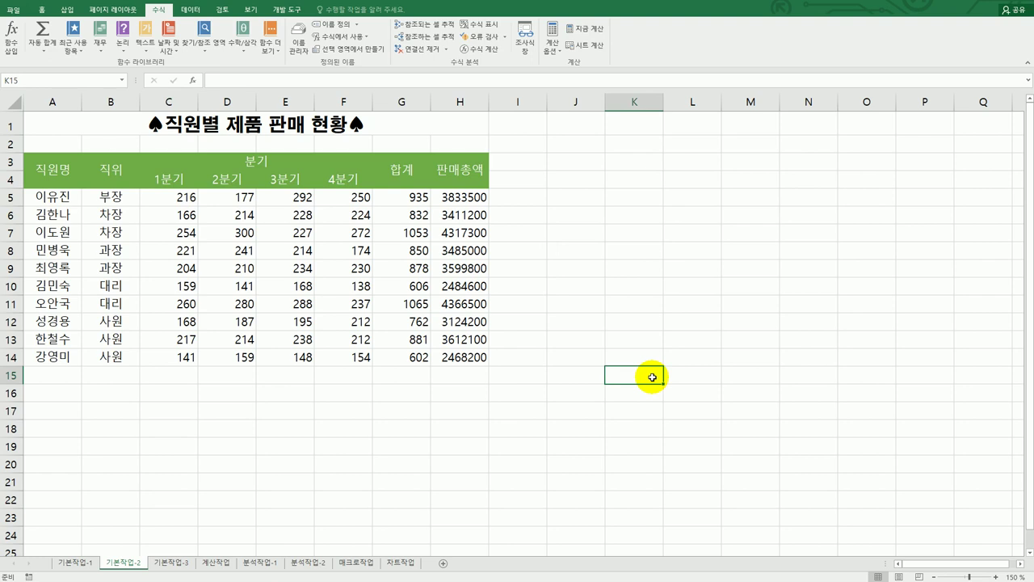
Apply the custom number format #,##0"(원)" to the 판매총액 values in H5:H14.
{"action": "left_click", "coordinate": [449, 199]}
{"action": "left_click_drag", "start_coordinate": [448, 200], "coordinate": [458, 359]}
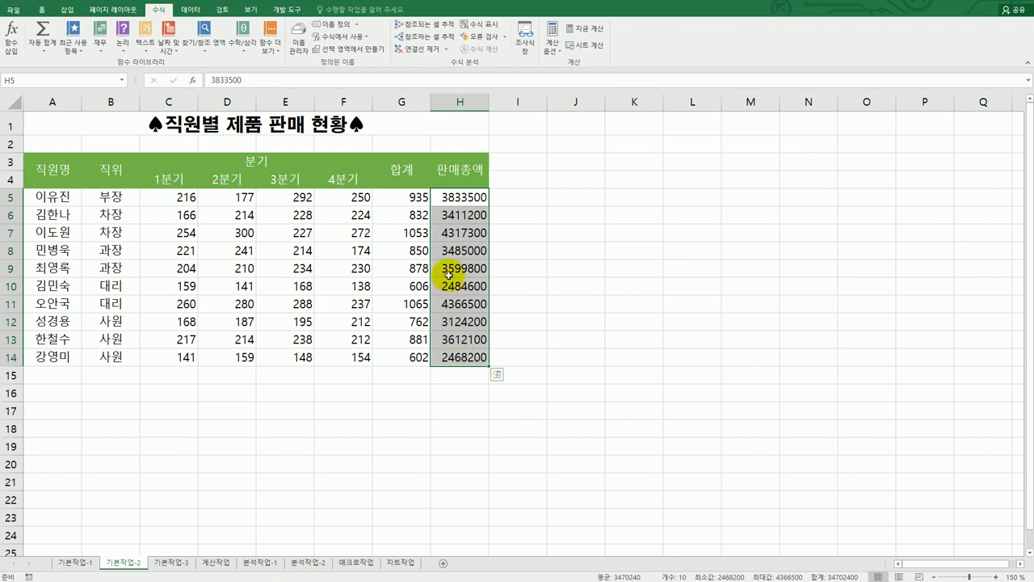
{"action": "right_click", "coordinate": [461, 215]}
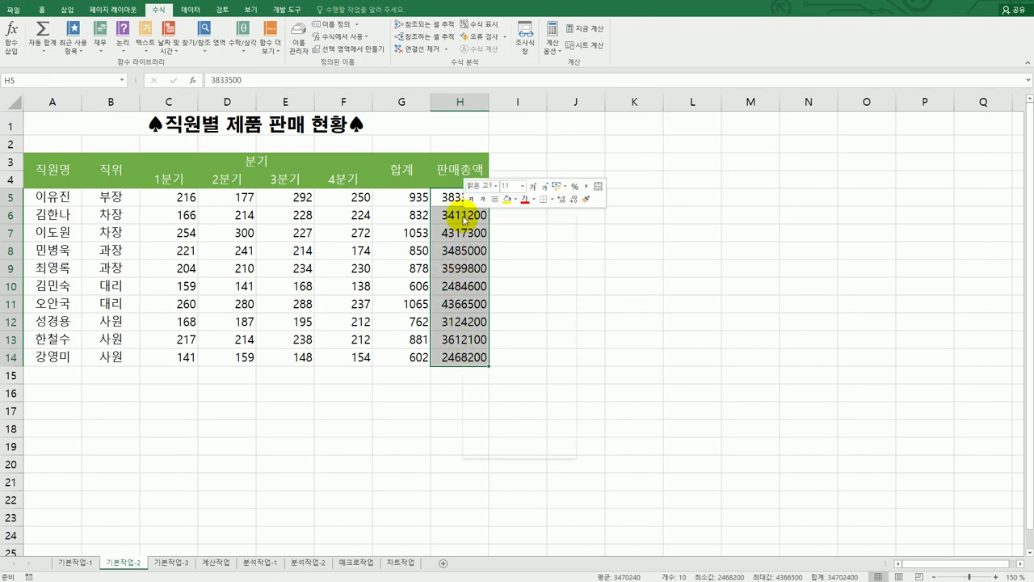
{"action": "left_click", "coordinate": [525, 401]}
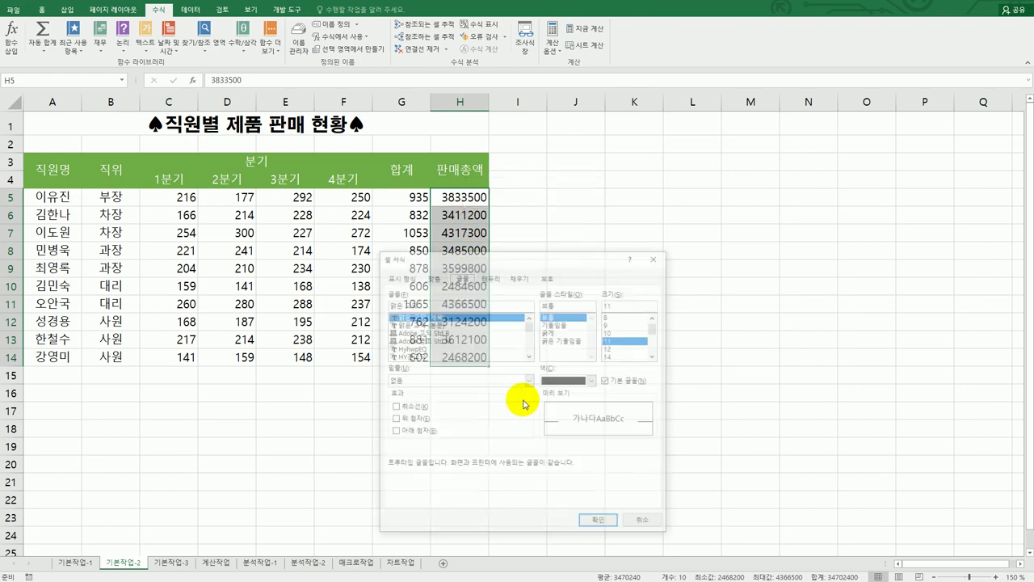
{"action": "left_click_drag", "start_coordinate": [601, 231], "coordinate": [719, 143]}
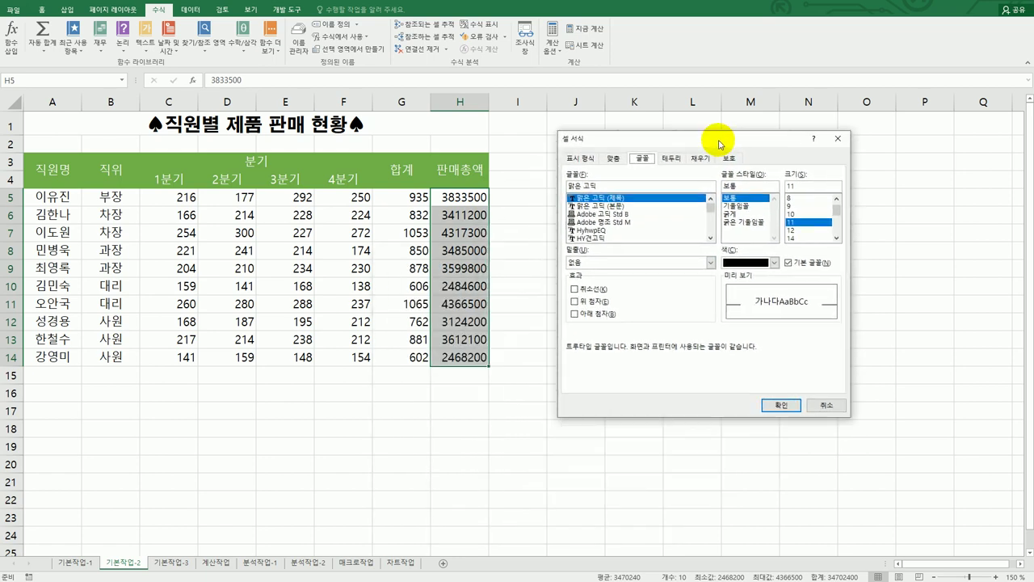
{"action": "left_click", "coordinate": [580, 159]}
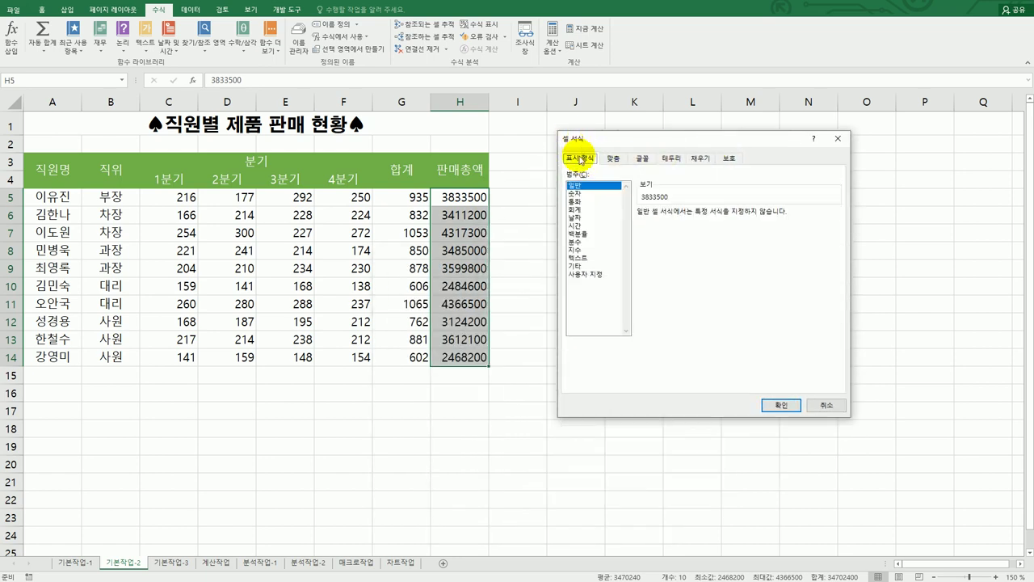
{"action": "left_click", "coordinate": [586, 277]}
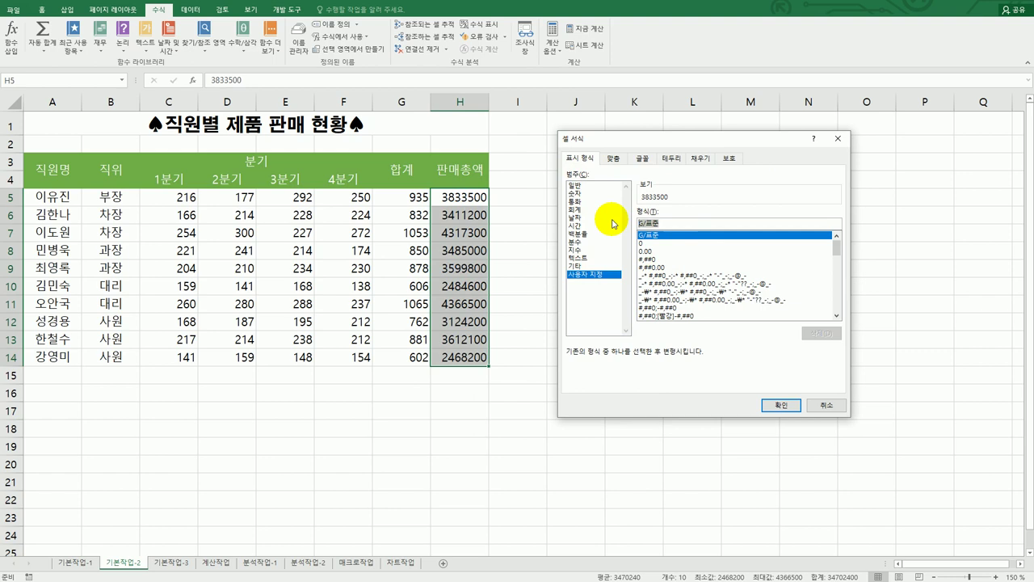
{"action": "type", "text": "#,##"}
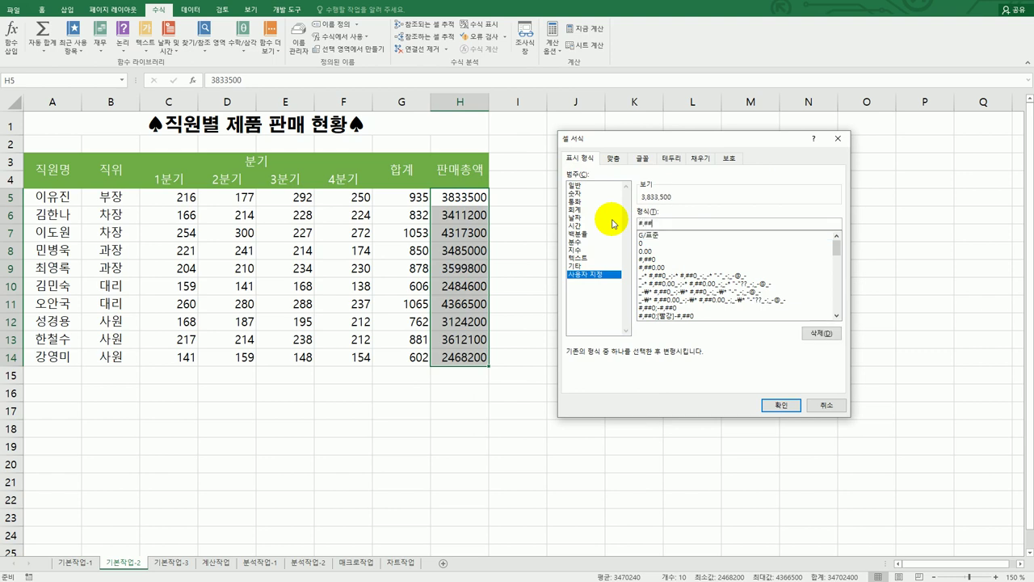
{"action": "type", "text": "0"}
{"action": "type", "text": "(원)"}
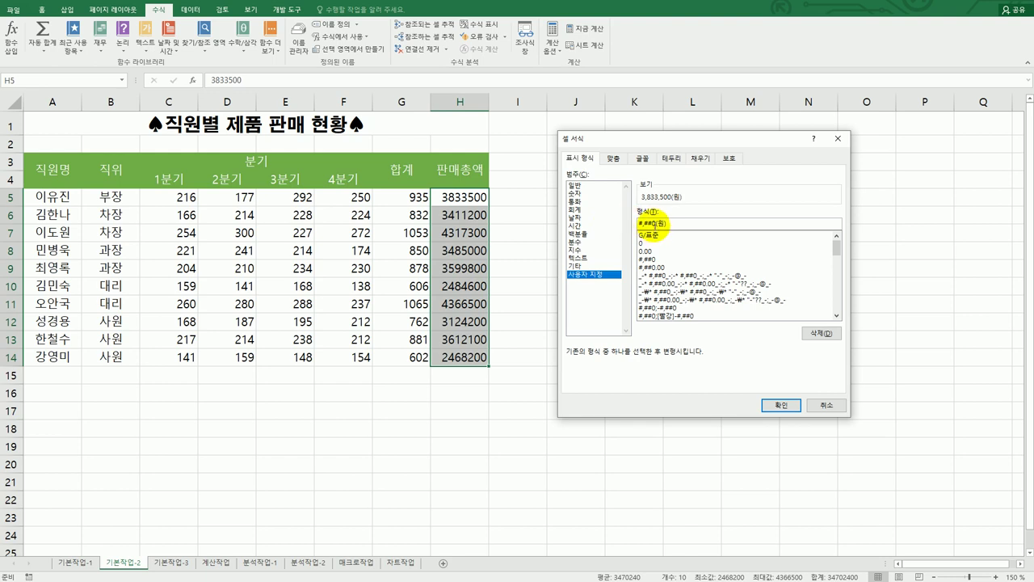
{"action": "type", "text": "\""}
{"action": "left_click", "coordinate": [672, 225]}
{"action": "type", "text": "\""}
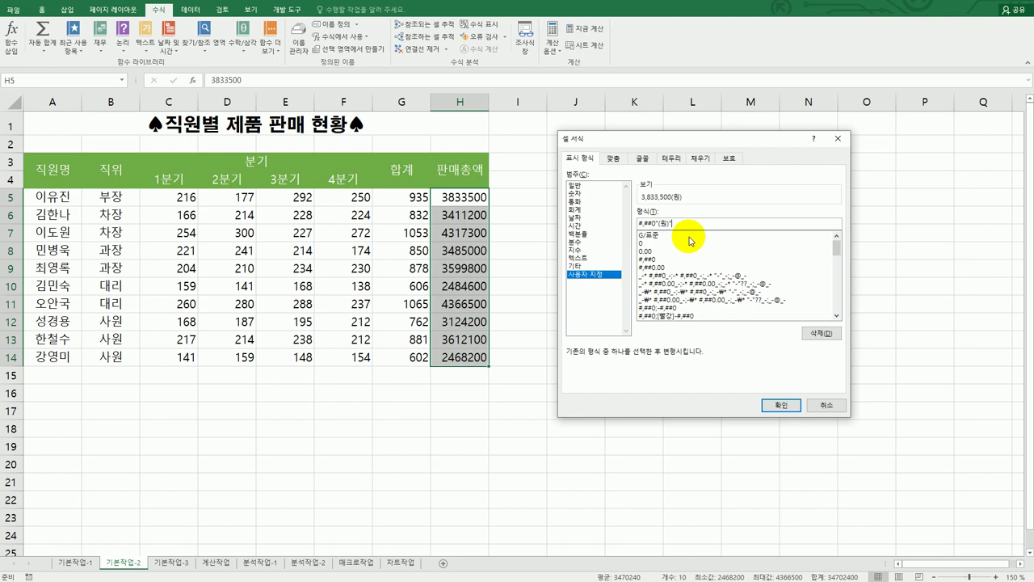
{"action": "left_click", "coordinate": [774, 405]}
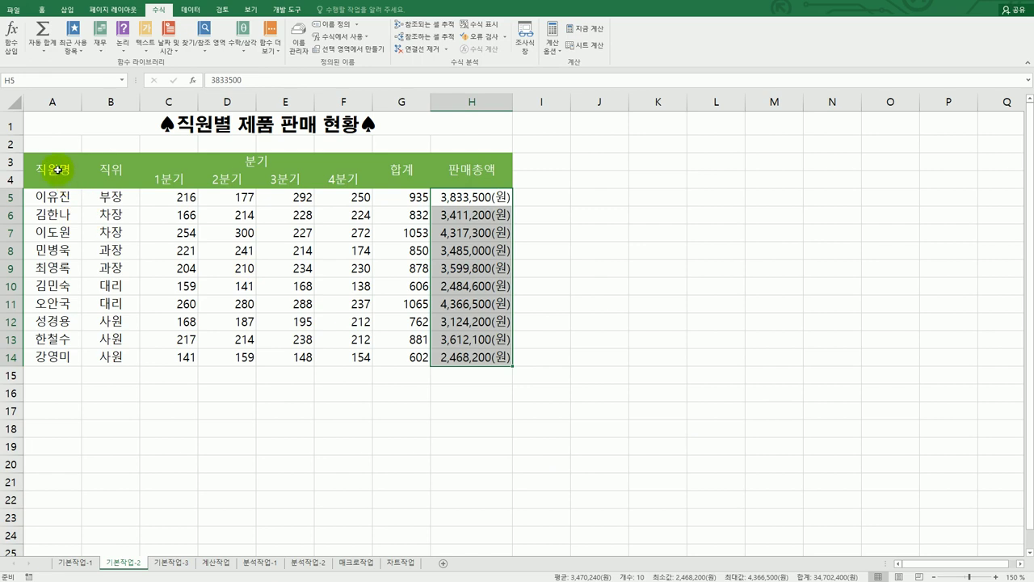
Apply all borders (모든 테두리) and a thick outside border (굵은 바깥쪽 테두리) to the table range A3:H14.
{"action": "left_click_drag", "start_coordinate": [60, 167], "coordinate": [471, 357]}
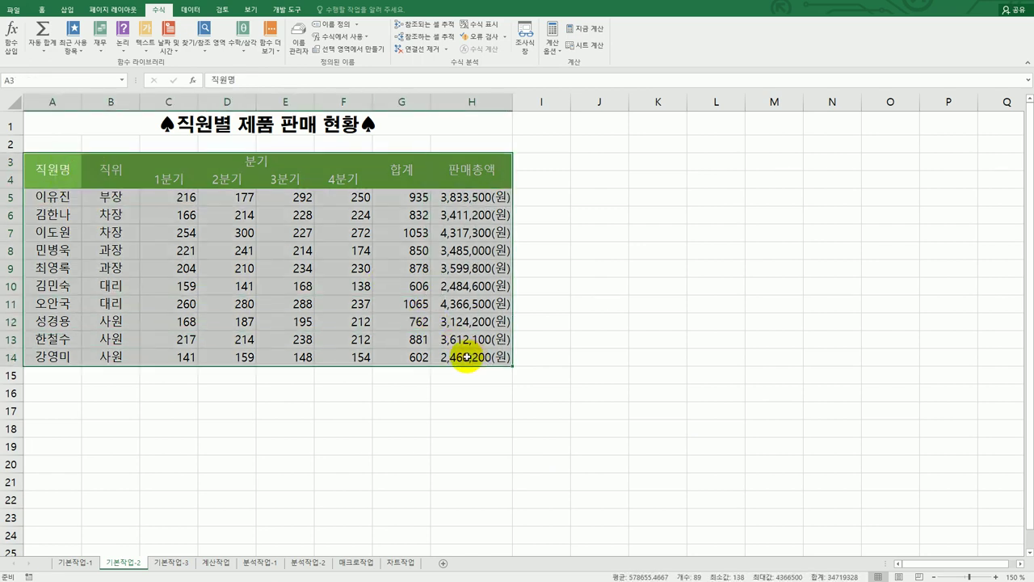
{"action": "left_click", "coordinate": [40, 11]}
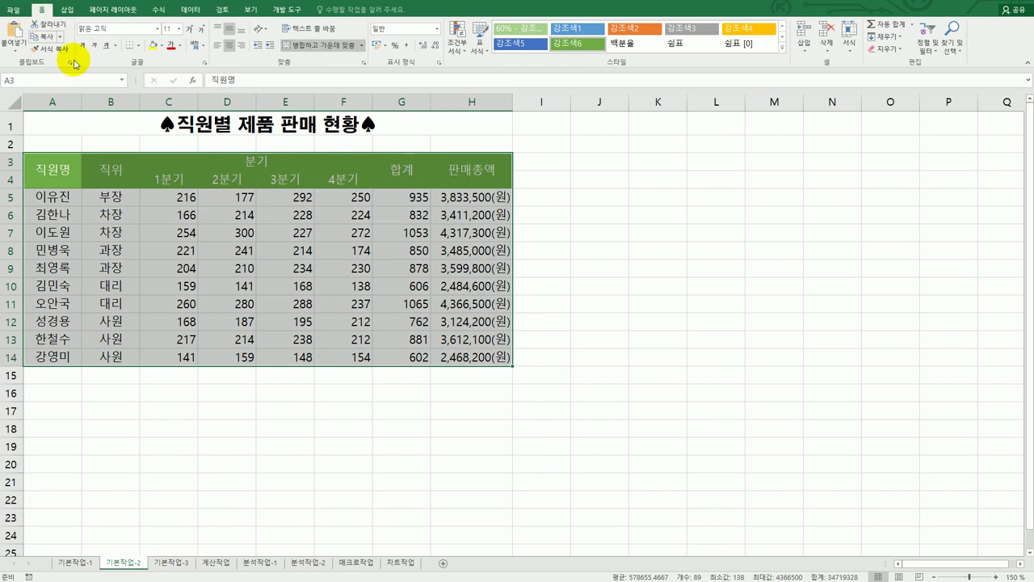
{"action": "left_click", "coordinate": [140, 48]}
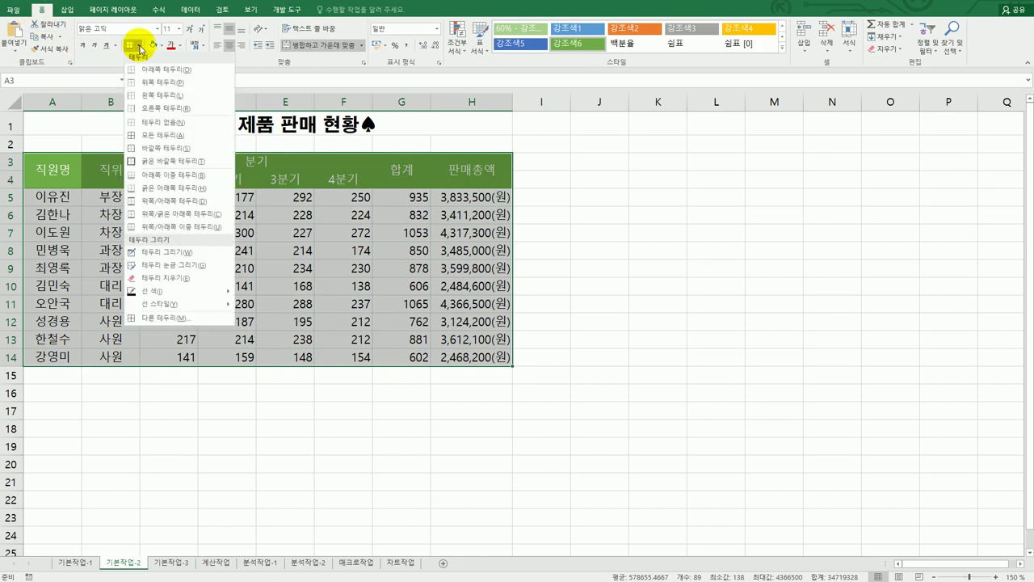
{"action": "left_click", "coordinate": [155, 139]}
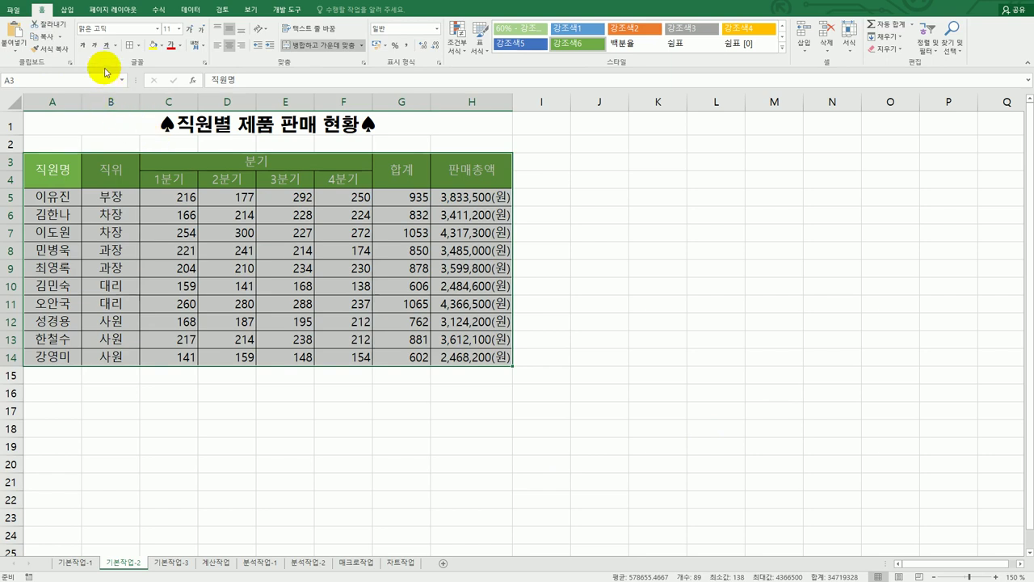
{"action": "left_click", "coordinate": [139, 47]}
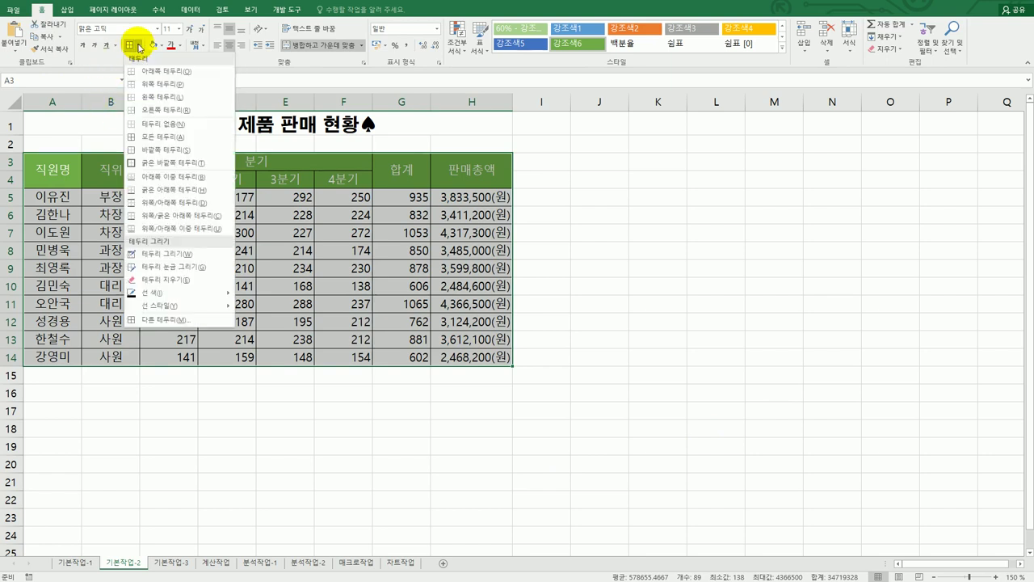
{"action": "left_click", "coordinate": [159, 167]}
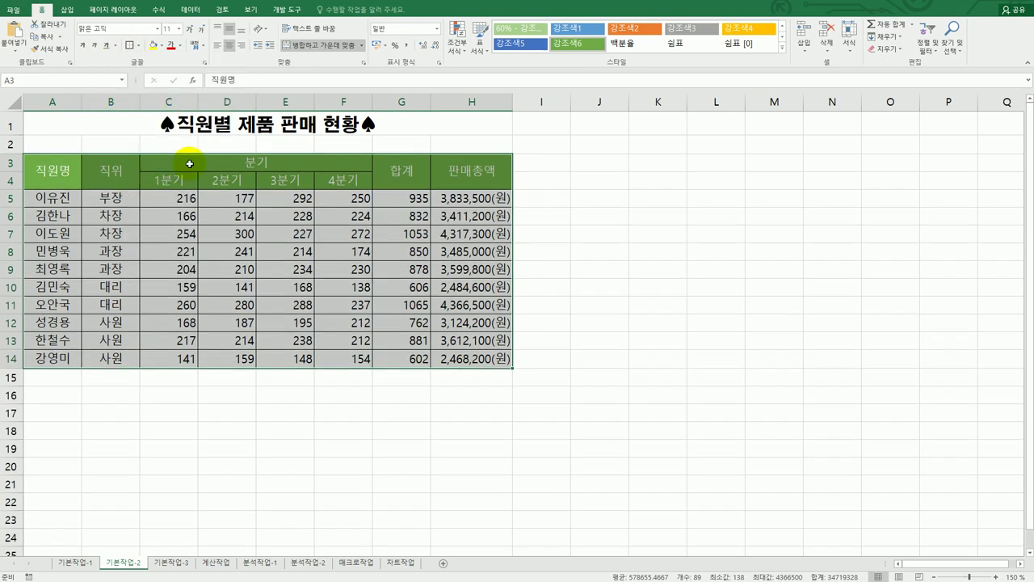
{"action": "left_click", "coordinate": [640, 422]}
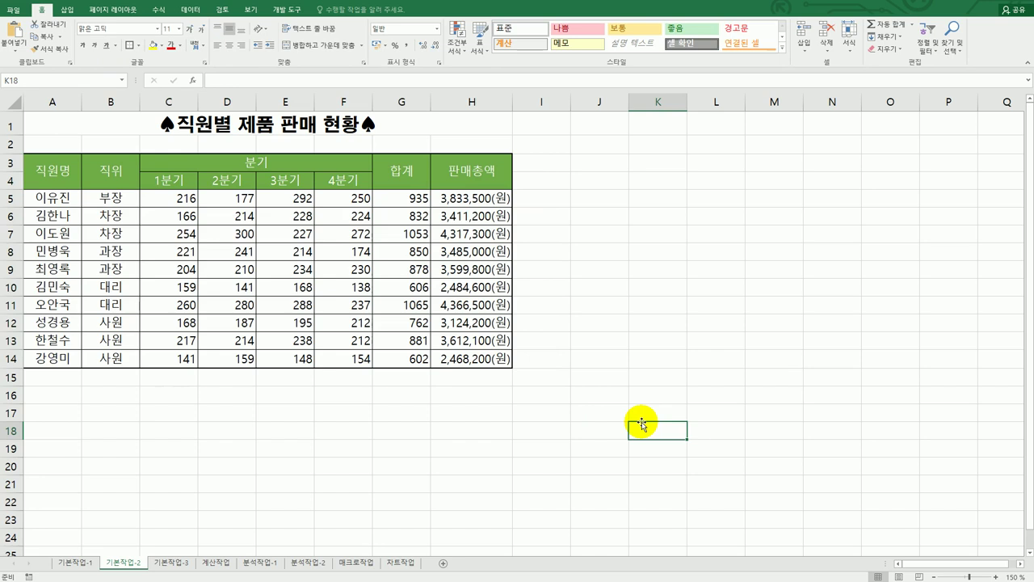
On the 기본작업-3 sheet, copy the 직급 header and 과장 value from C3:C4 to A20:A21.
{"action": "left_click", "coordinate": [171, 562]}
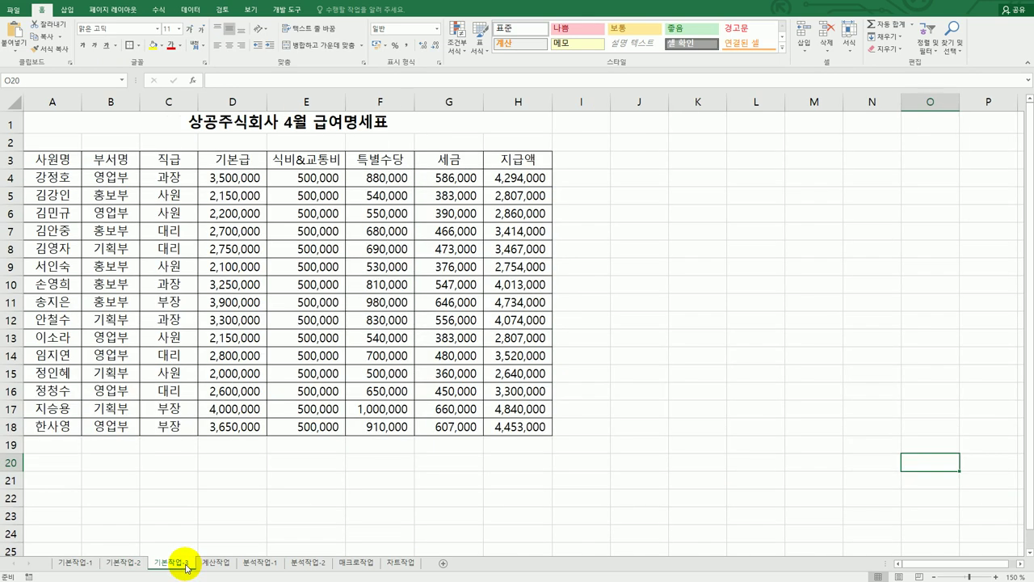
{"action": "left_click", "coordinate": [251, 123]}
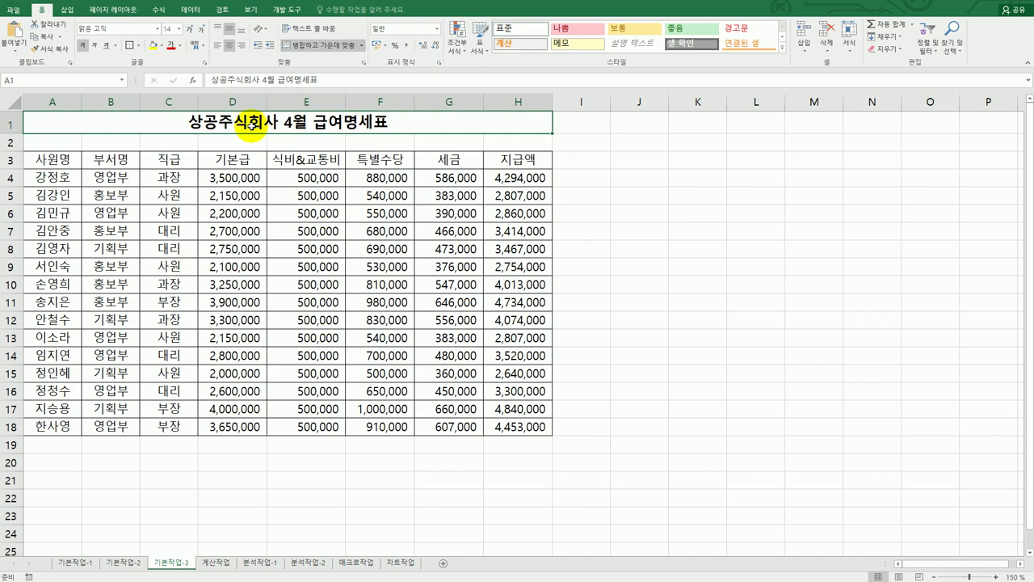
{"action": "left_click", "coordinate": [162, 161]}
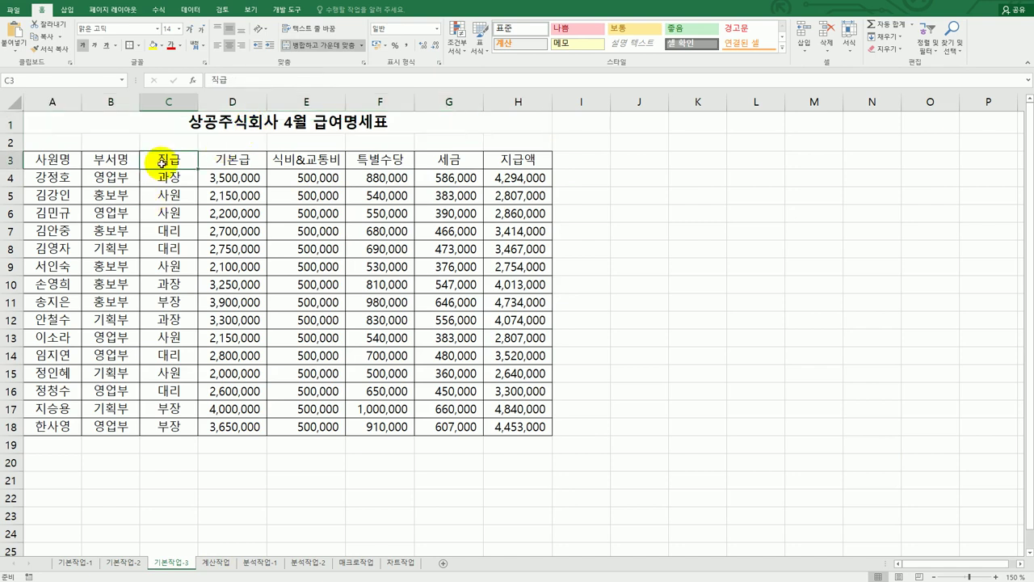
{"action": "left_click_drag", "start_coordinate": [161, 162], "coordinate": [162, 177]}
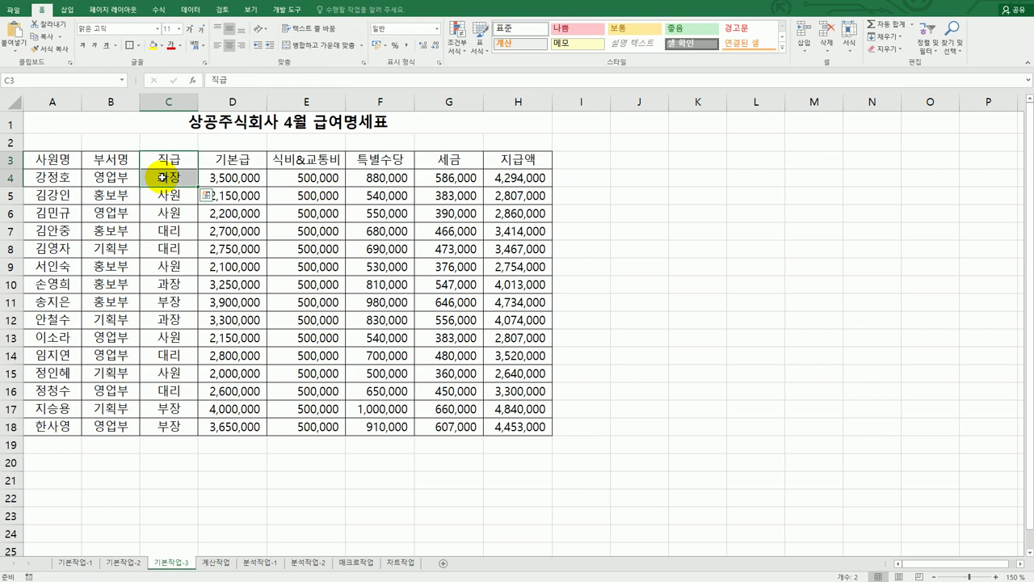
{"action": "key", "text": "ctrl+c"}
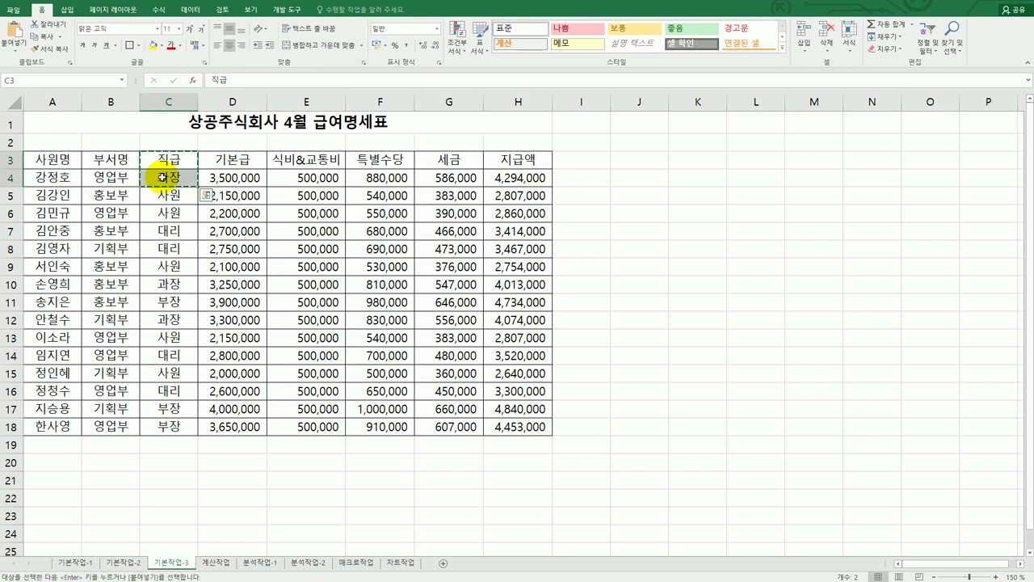
{"action": "left_click", "coordinate": [51, 467]}
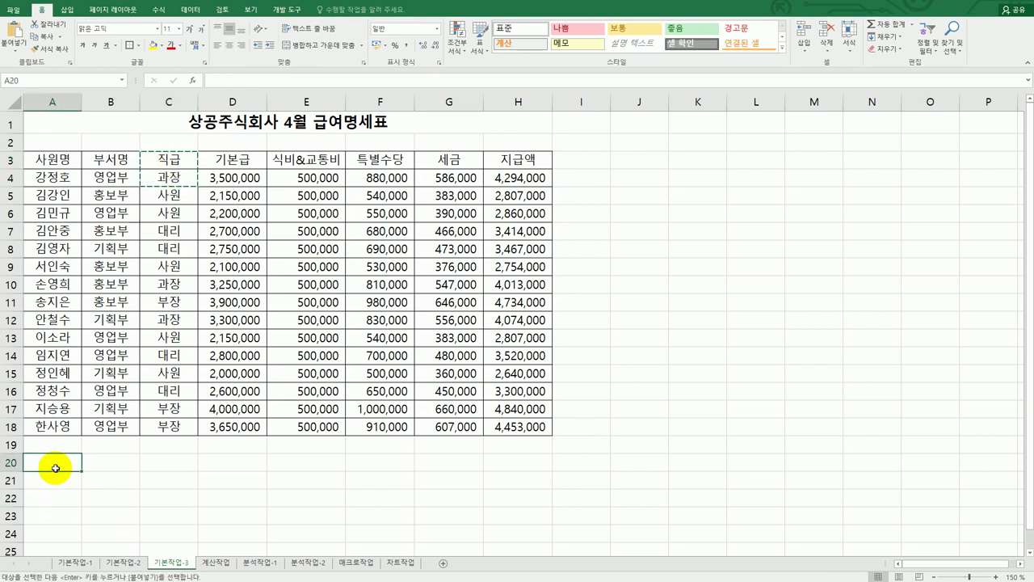
{"action": "key", "text": "ctrl+v"}
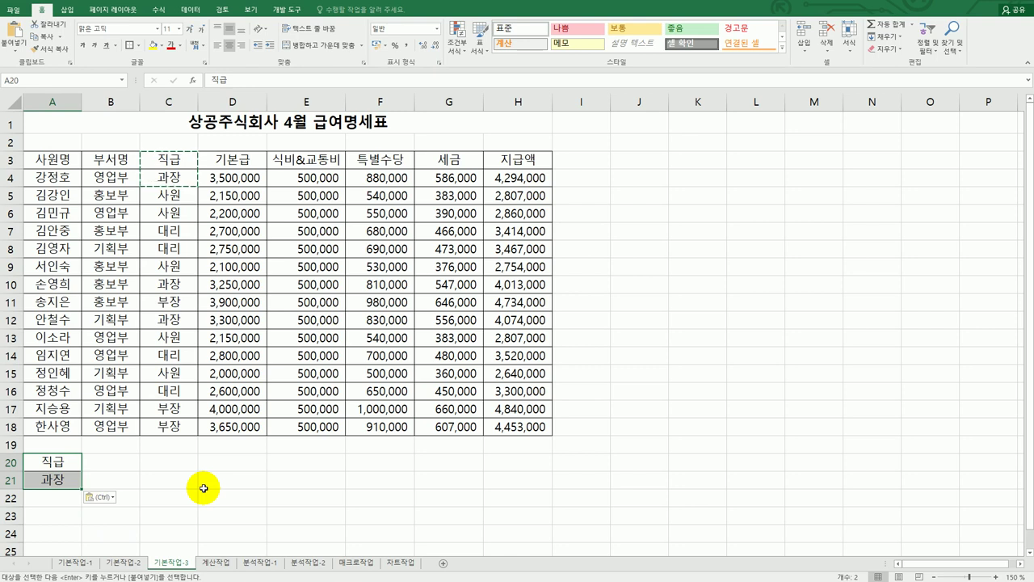
Copy the 지급액 header from H3 to B20 and enter the condition <3500000 beneath it in B21.
{"action": "left_click", "coordinate": [500, 162]}
{"action": "key", "text": "ctrl+c"}
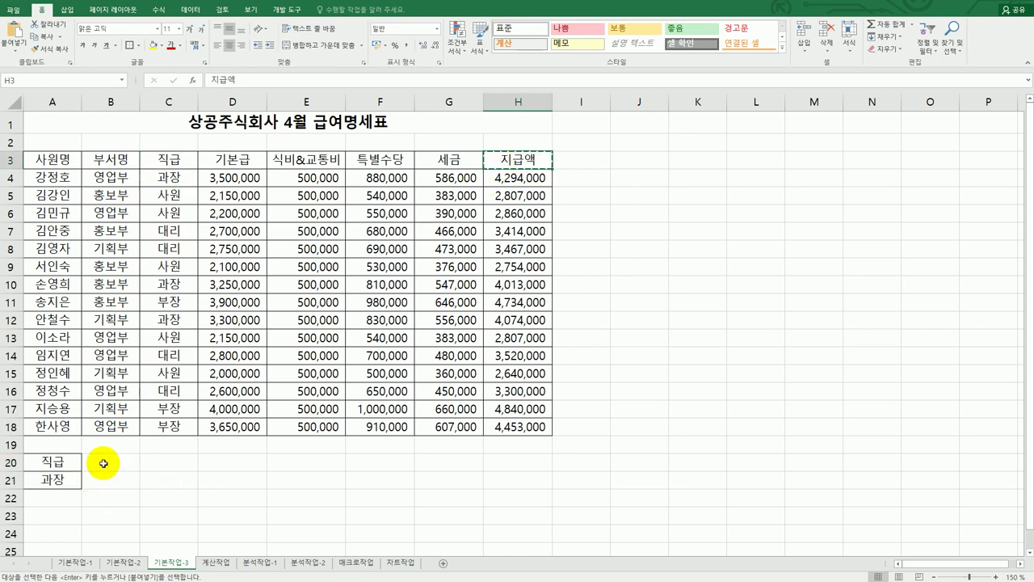
{"action": "left_click", "coordinate": [104, 462]}
{"action": "key", "text": "ctrl+v"}
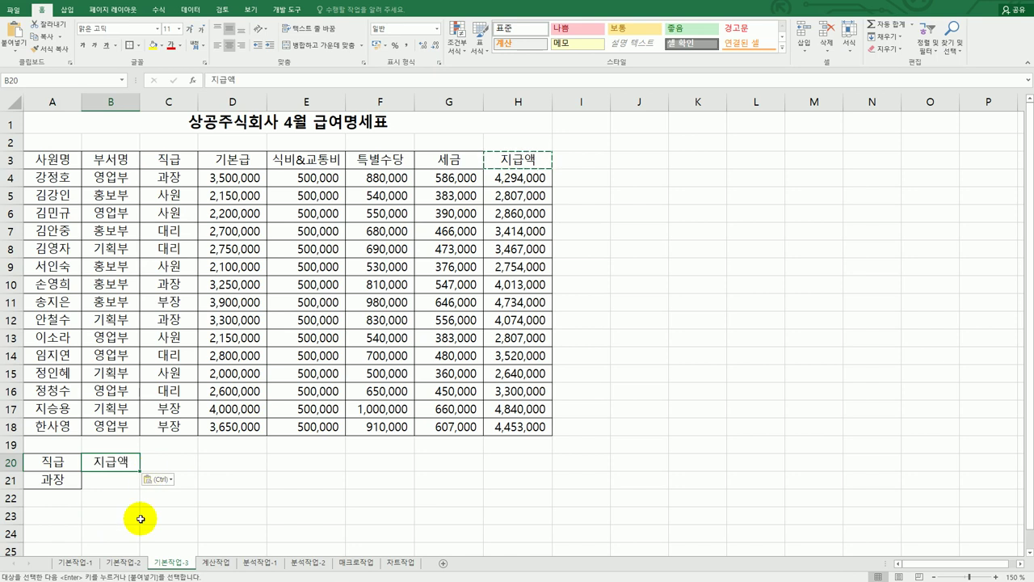
{"action": "left_click", "coordinate": [97, 482]}
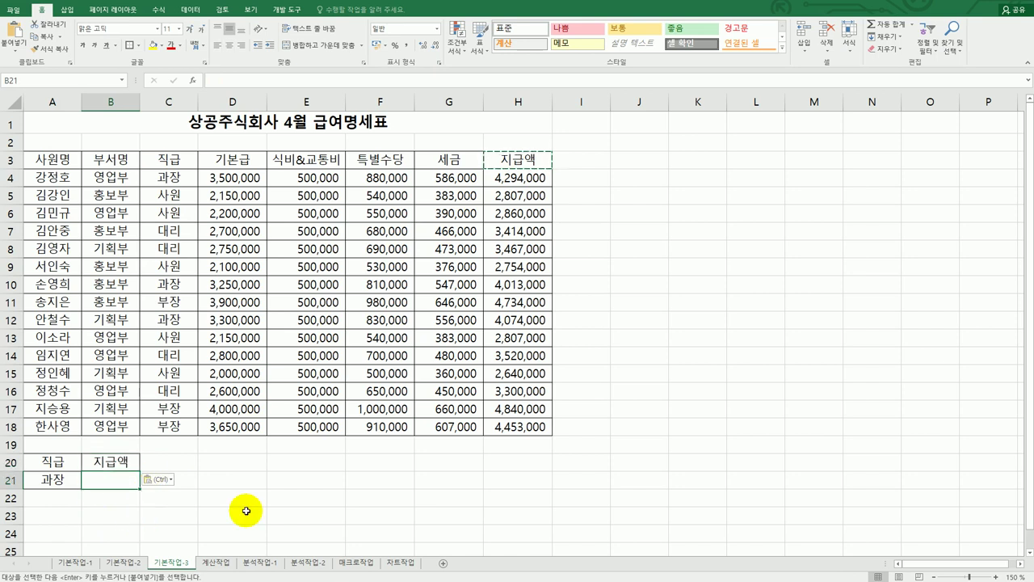
{"action": "type", "text": "<3500000"}
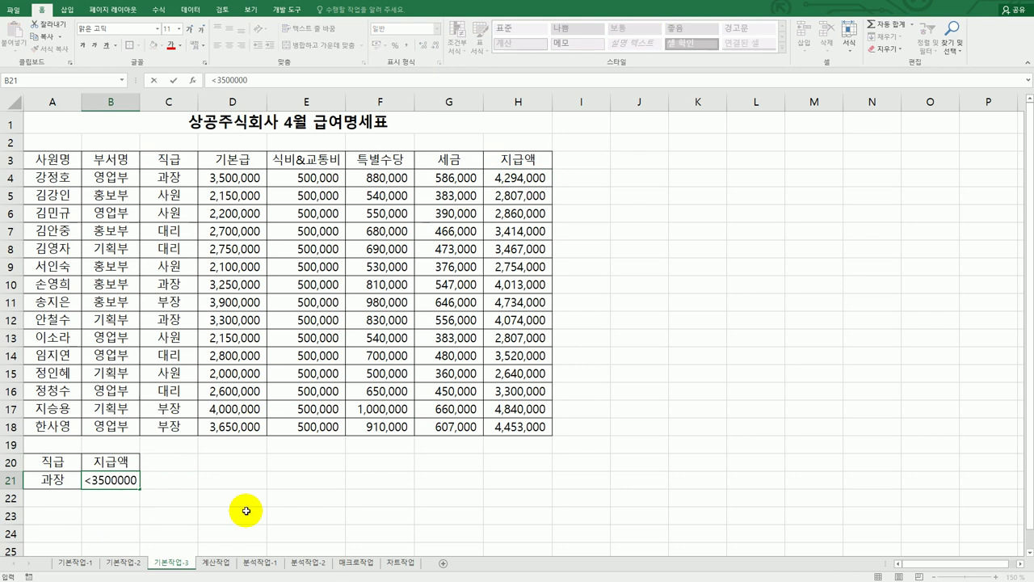
{"action": "key", "text": "Return"}
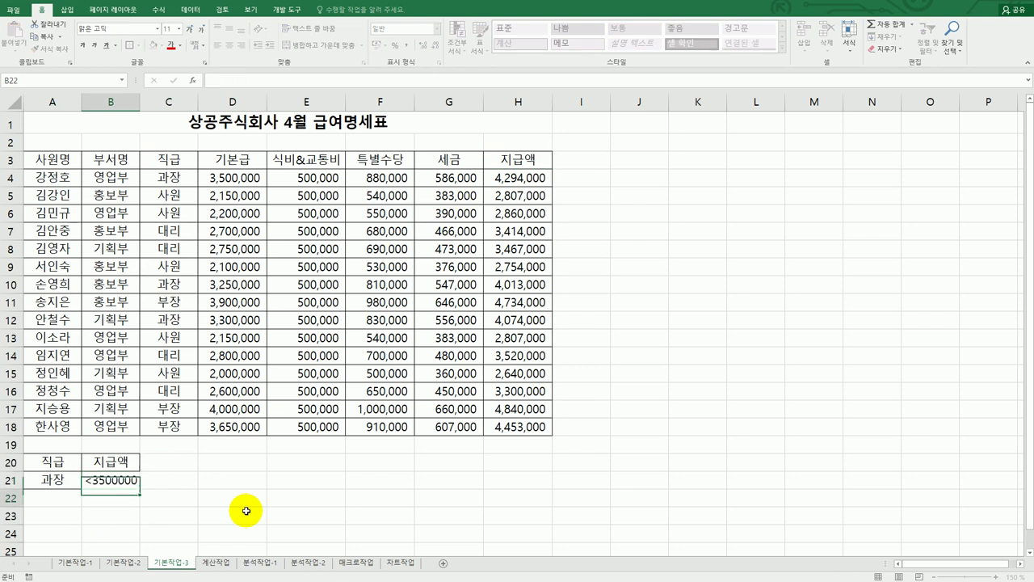
Move the <3500000 condition from B21 to B22, one row below the 과장 condition.
{"action": "left_click", "coordinate": [116, 481]}
{"action": "left_click", "coordinate": [46, 460]}
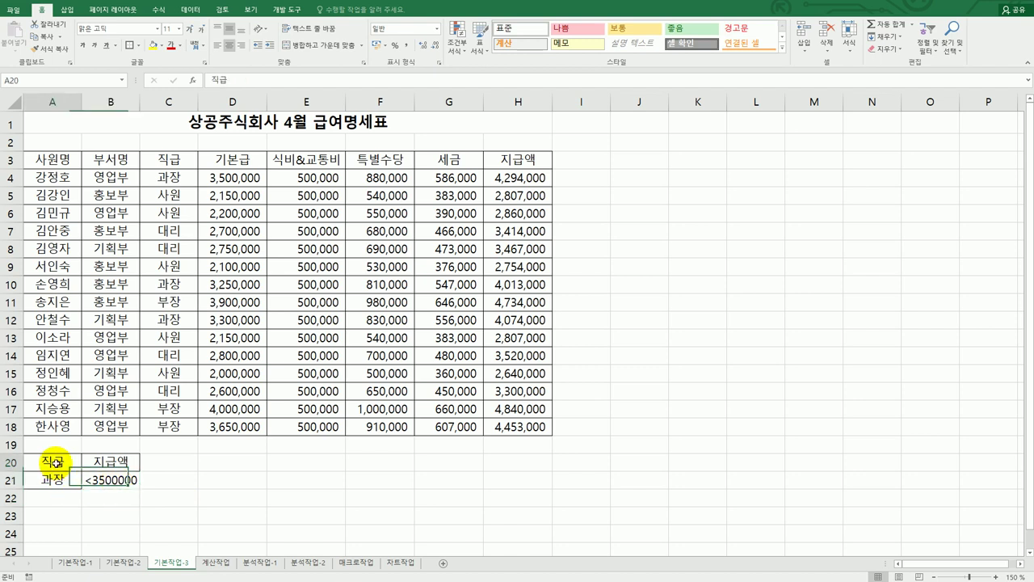
{"action": "left_click", "coordinate": [52, 478]}
{"action": "left_click", "coordinate": [94, 466]}
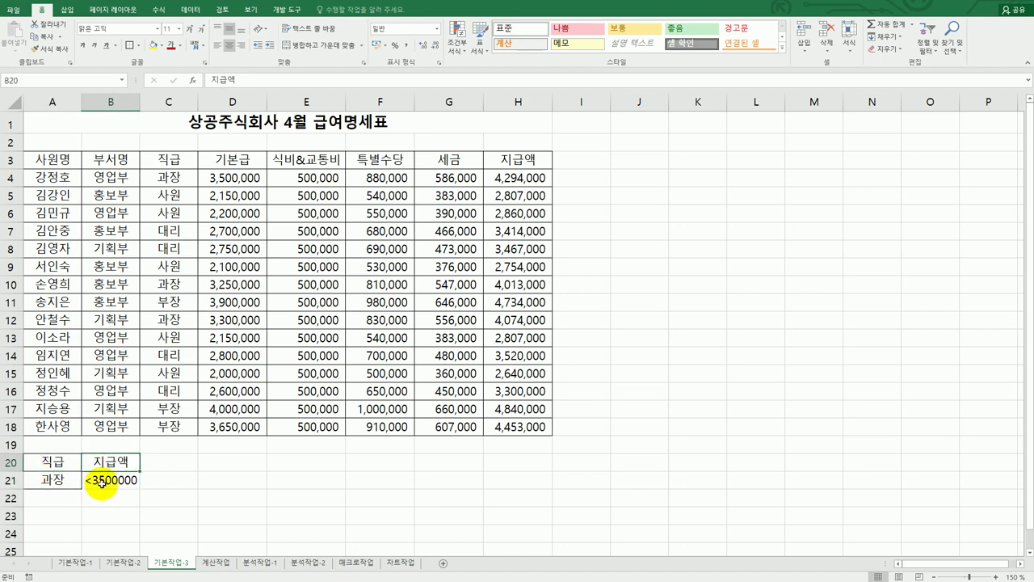
{"action": "left_click", "coordinate": [103, 483]}
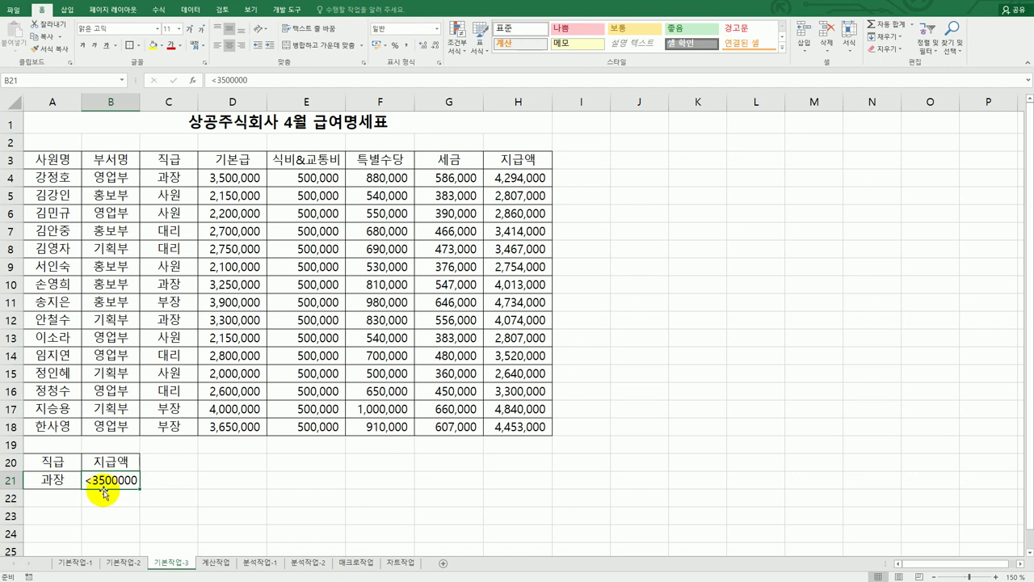
{"action": "left_click_drag", "start_coordinate": [103, 491], "coordinate": [113, 516]}
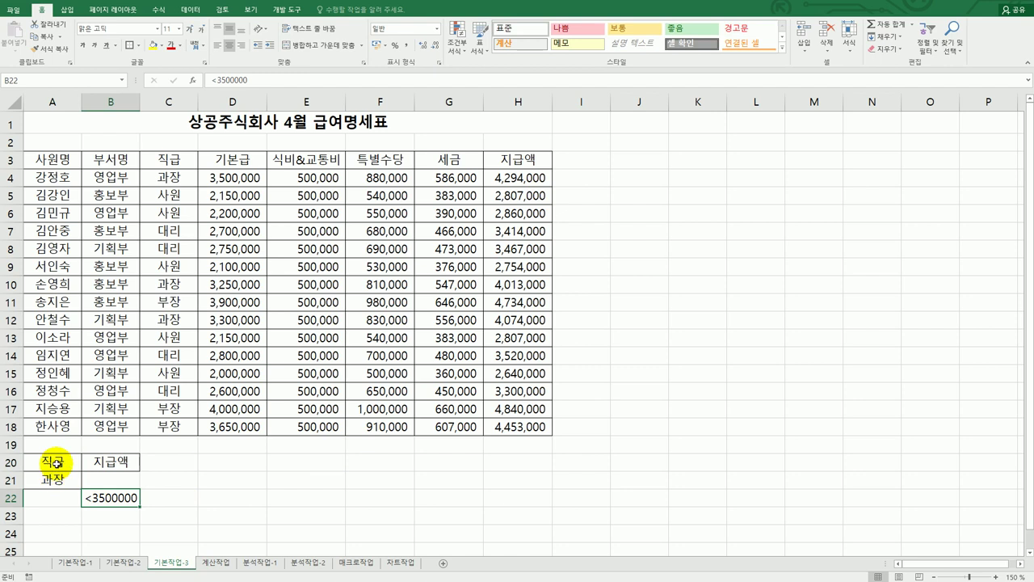
{"action": "left_click_drag", "start_coordinate": [55, 461], "coordinate": [108, 497]}
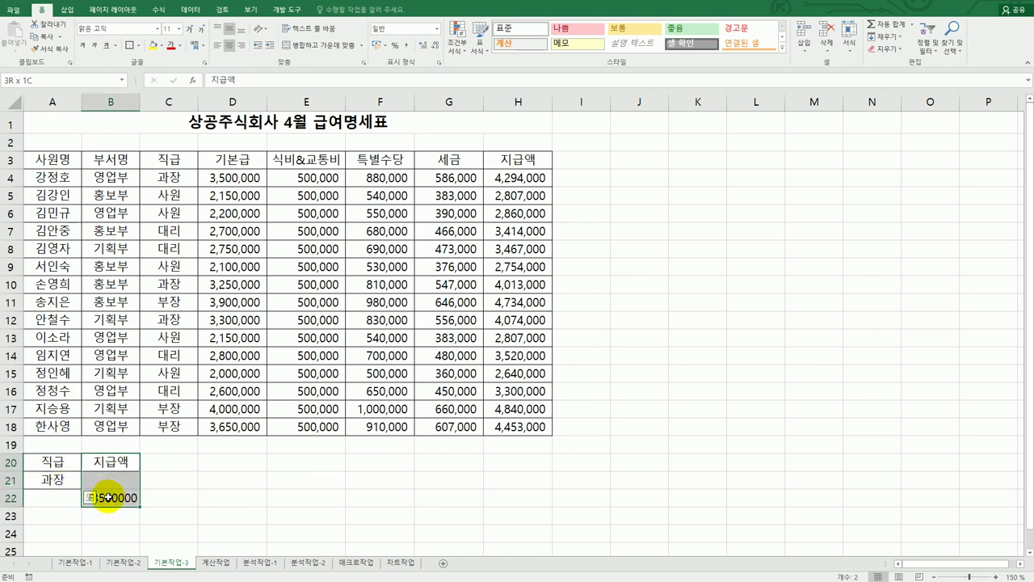
{"action": "left_click_drag", "start_coordinate": [34, 461], "coordinate": [109, 498]}
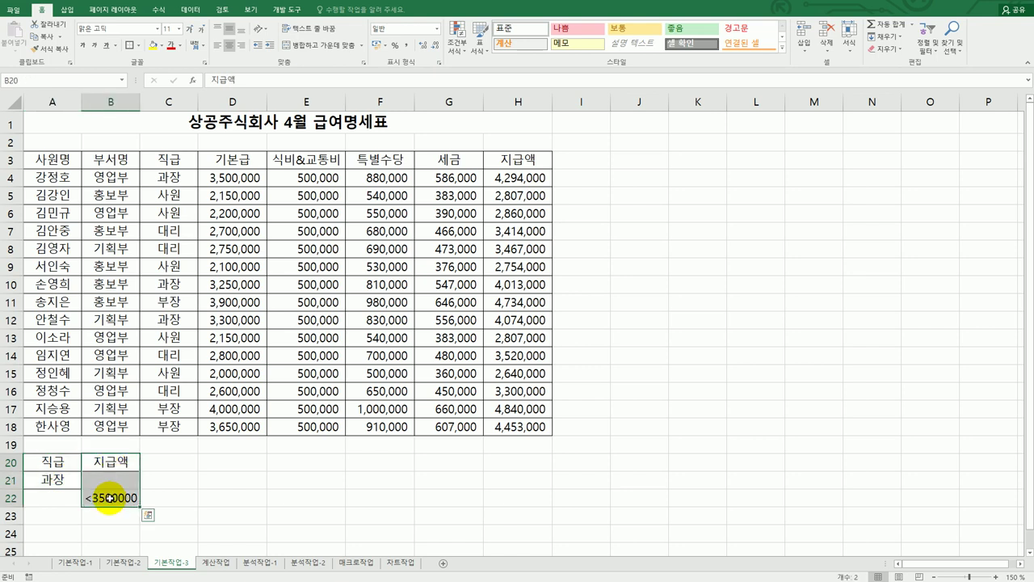
Run an advanced filter on list range A3:H18 with criteria range A20:B22, copying the results to another location starting at A25.
{"action": "left_click", "coordinate": [234, 300]}
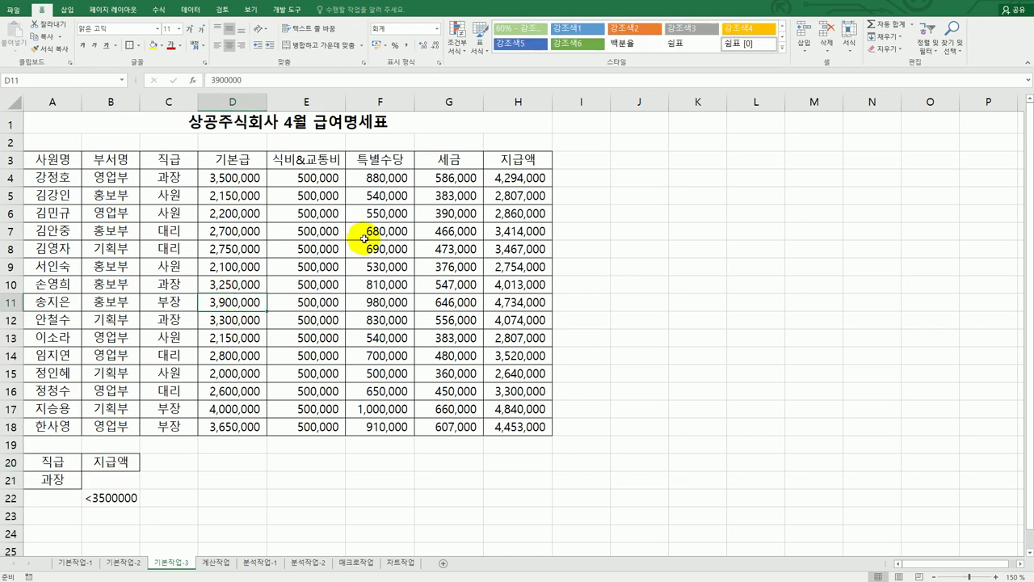
{"action": "left_click", "coordinate": [191, 11]}
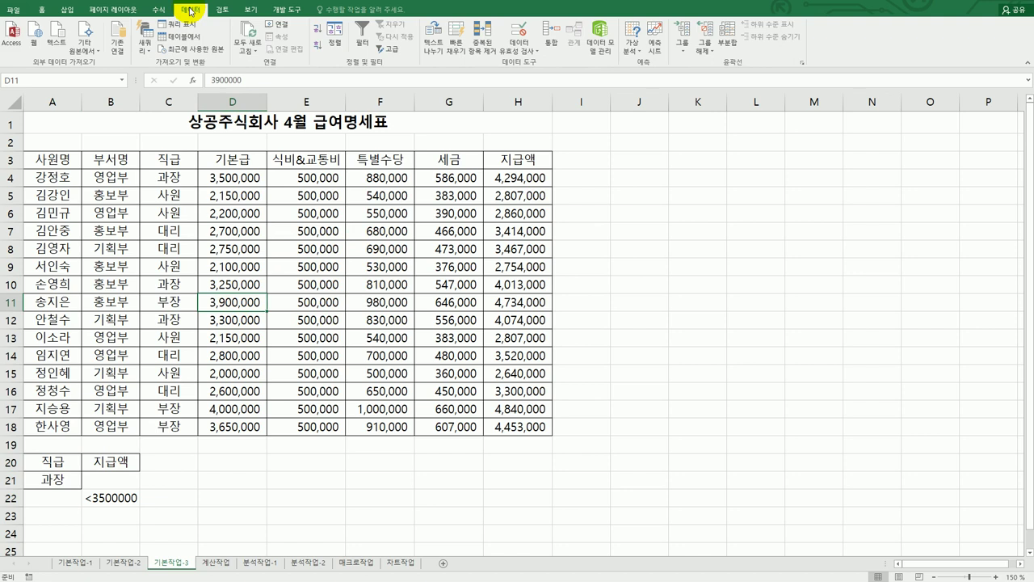
{"action": "left_click", "coordinate": [386, 56]}
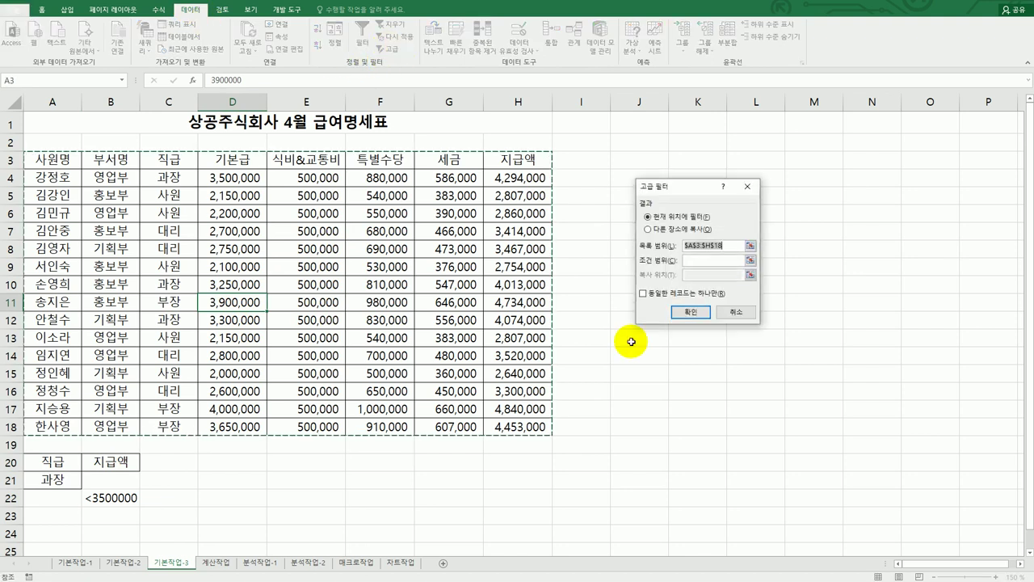
{"action": "left_click", "coordinate": [693, 261]}
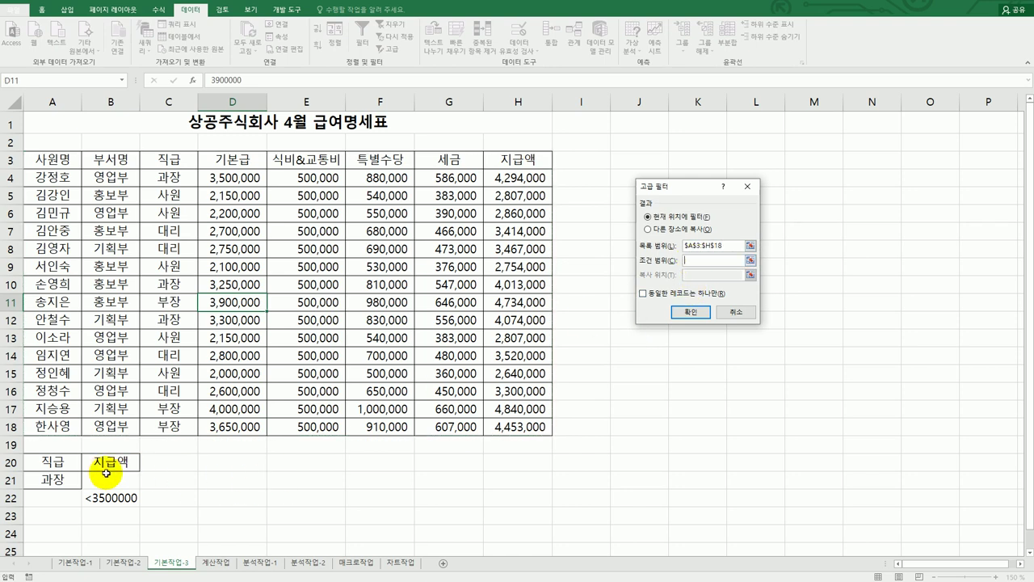
{"action": "left_click_drag", "start_coordinate": [60, 463], "coordinate": [85, 502]}
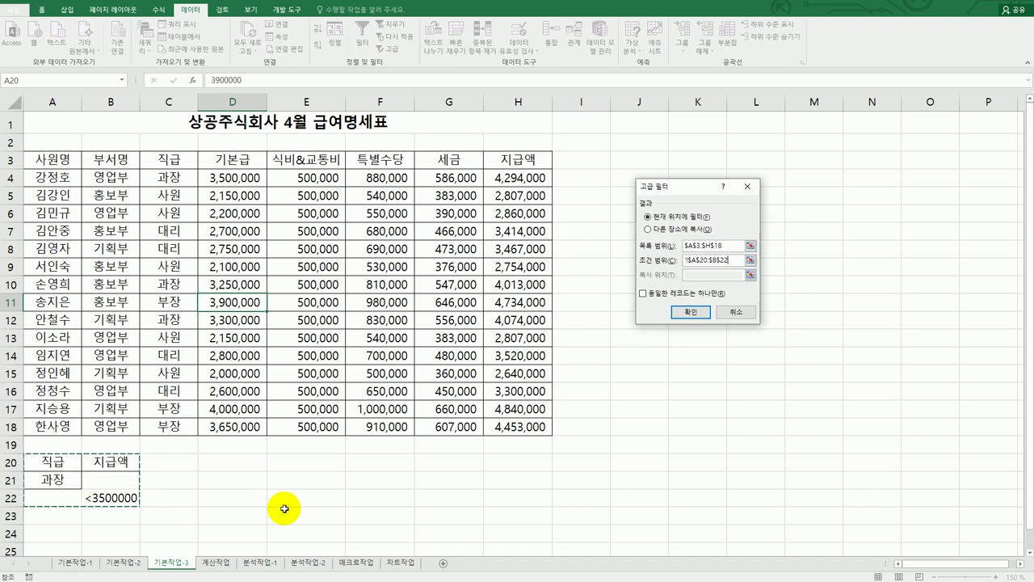
{"action": "left_click", "coordinate": [685, 230]}
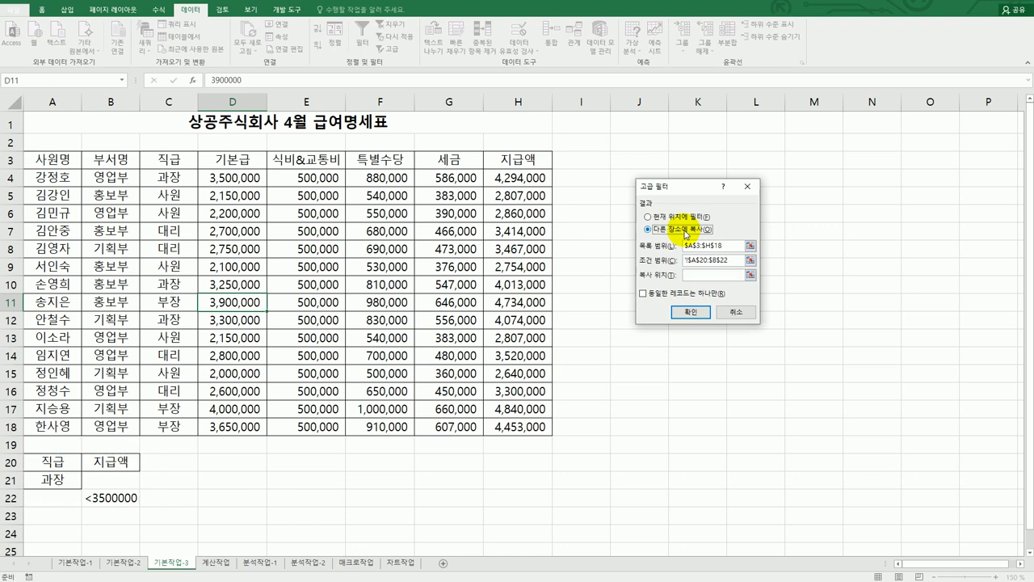
{"action": "left_click", "coordinate": [695, 275]}
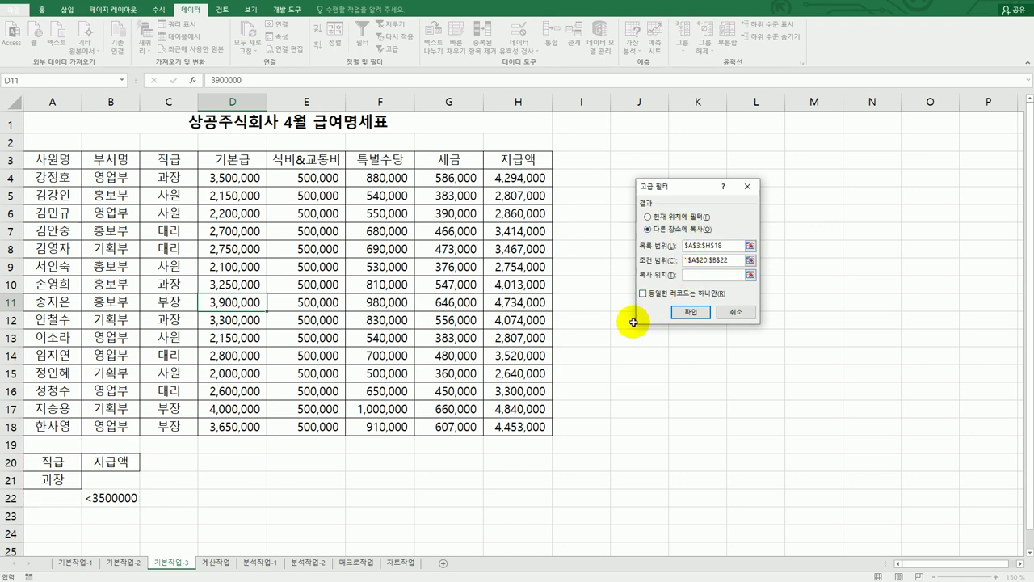
{"action": "scroll", "coordinate": [464, 352], "scroll_direction": "down", "scroll_amount": 2}
{"action": "left_click", "coordinate": [59, 446]}
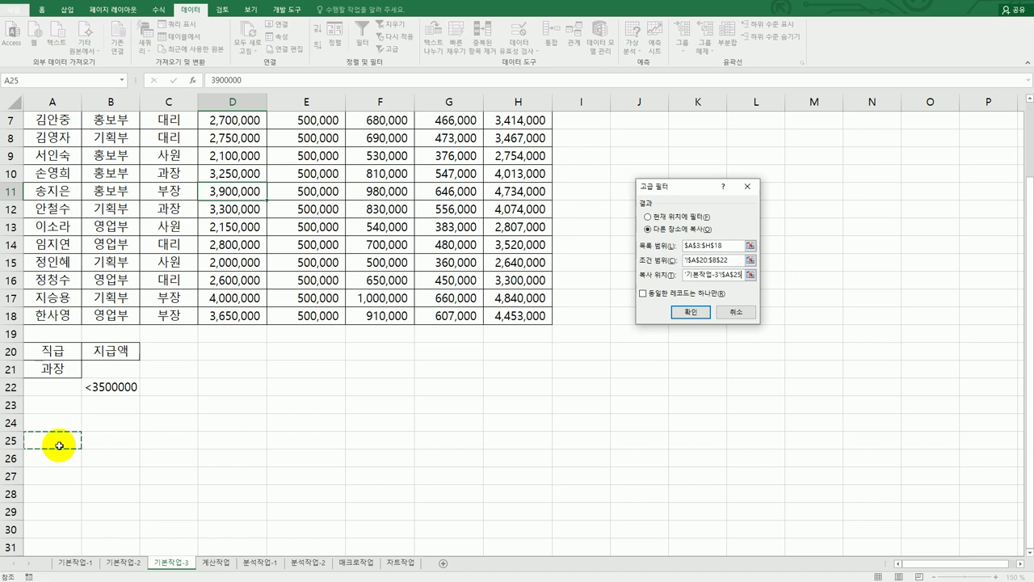
{"action": "left_click", "coordinate": [692, 312]}
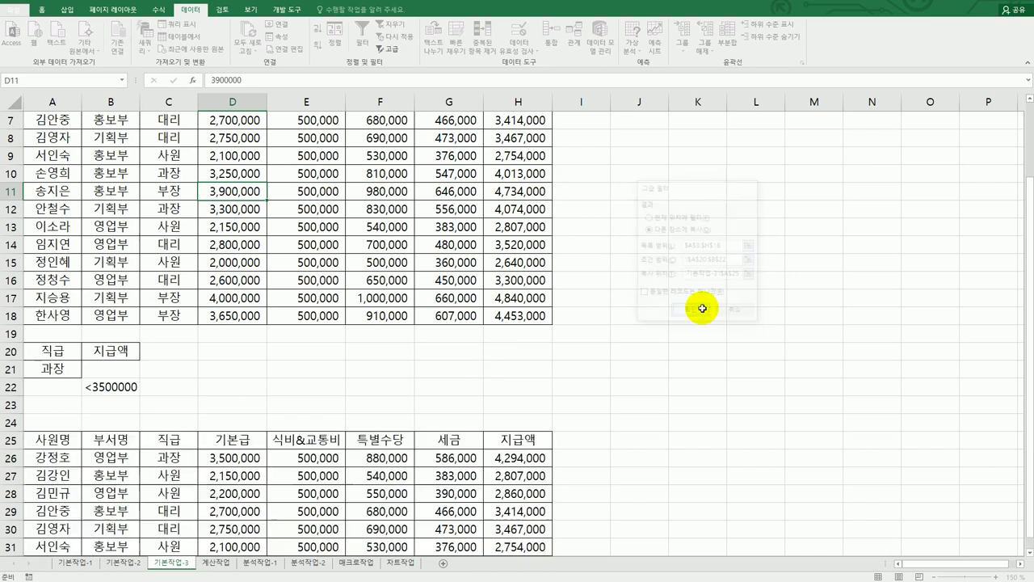
Check the 직급 and 지급액 values of the records extracted from A25 down against the criteria in A20:B22.
{"action": "scroll", "coordinate": [702, 308], "scroll_direction": "down", "scroll_amount": 2}
{"action": "scroll", "coordinate": [702, 308], "scroll_direction": "down", "scroll_amount": 2}
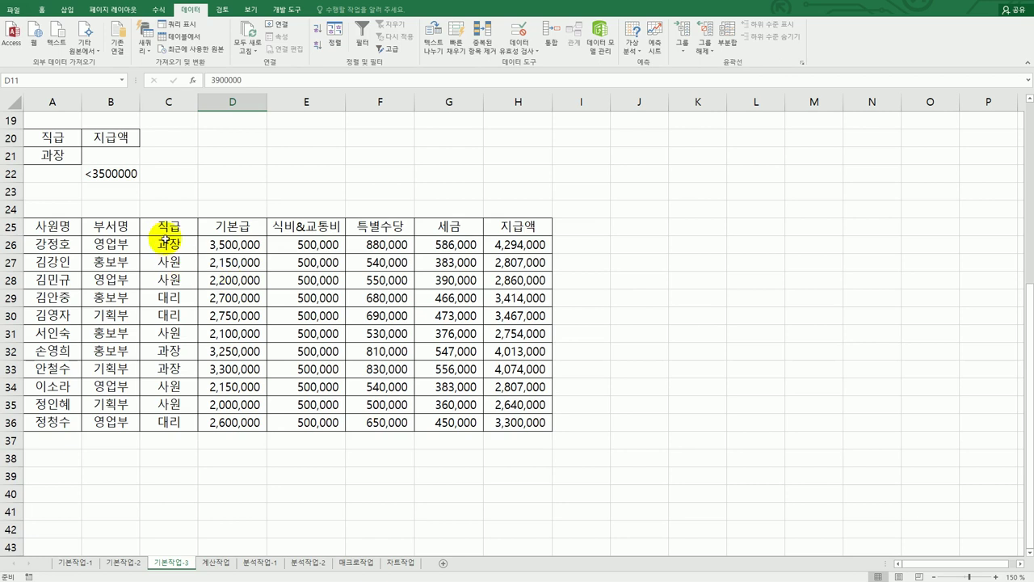
{"action": "left_click_drag", "start_coordinate": [169, 224], "coordinate": [168, 243]}
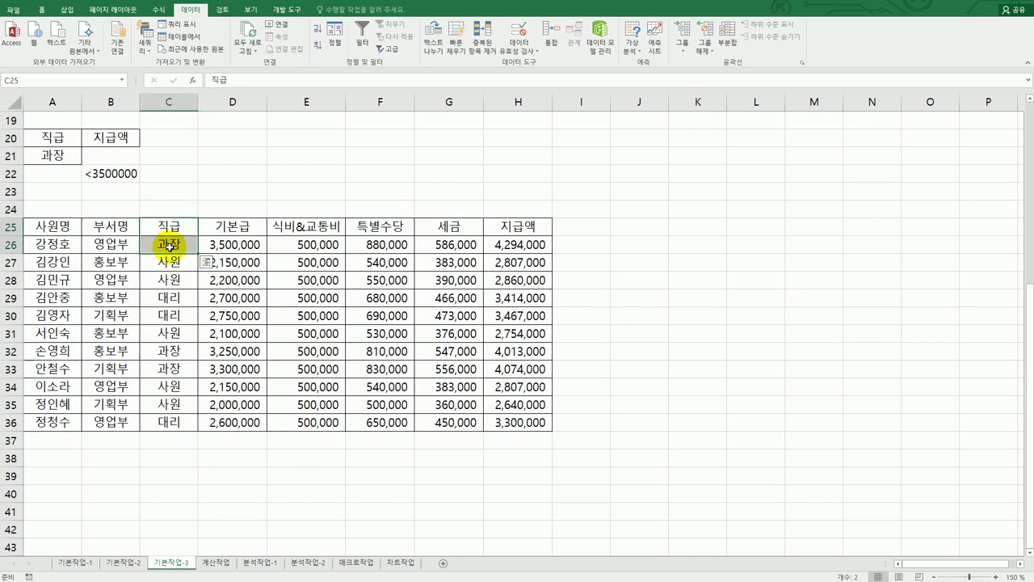
{"action": "left_click", "coordinate": [169, 350]}
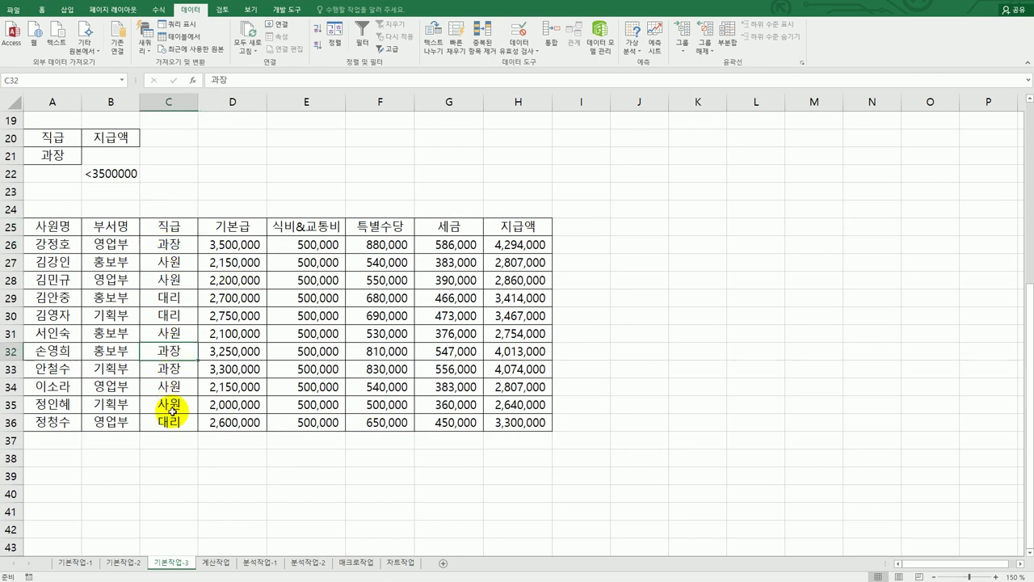
{"action": "left_click_drag", "start_coordinate": [173, 260], "coordinate": [523, 334]}
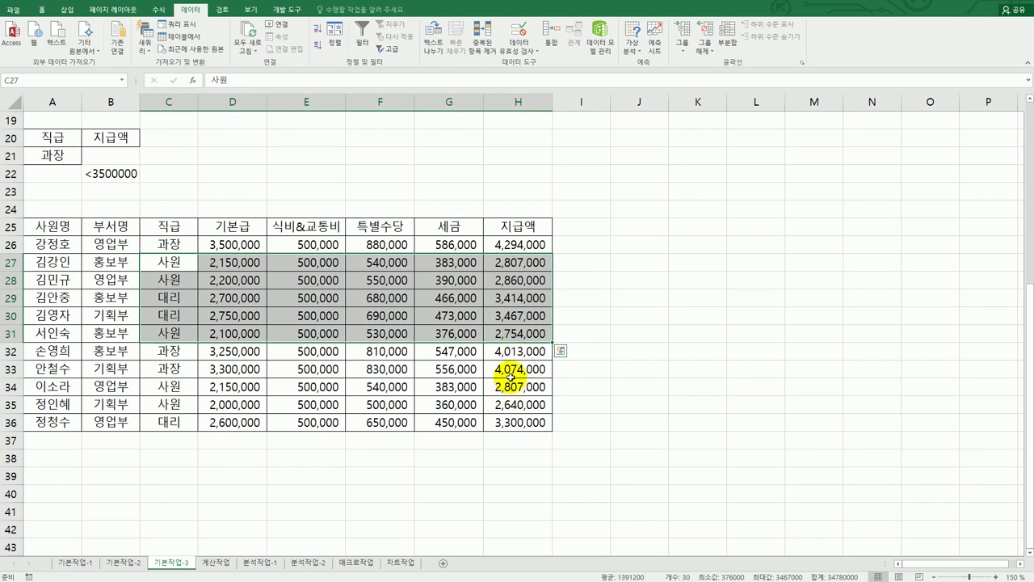
{"action": "left_click_drag", "start_coordinate": [511, 385], "coordinate": [512, 420]}
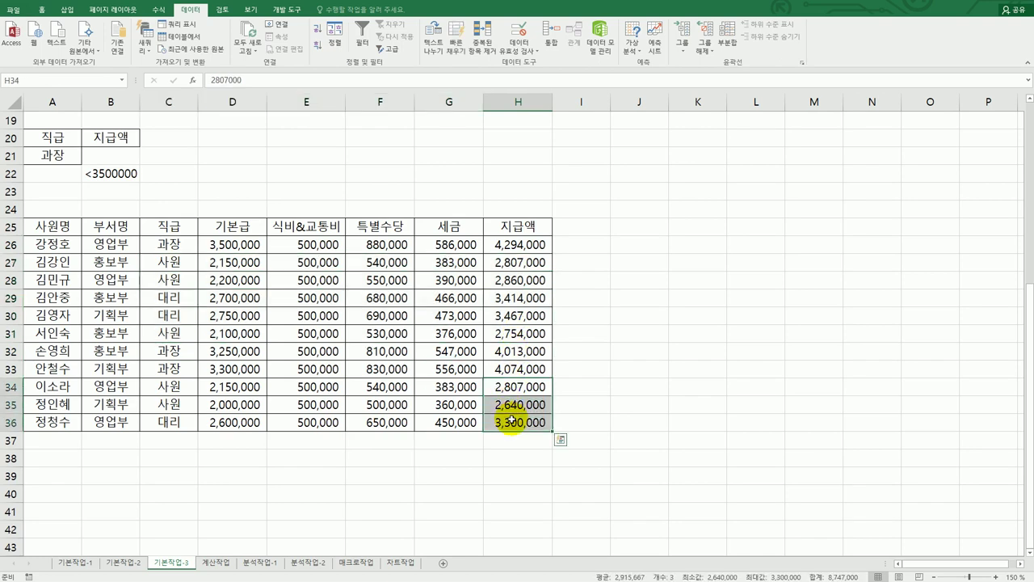
{"action": "left_click", "coordinate": [512, 419]}
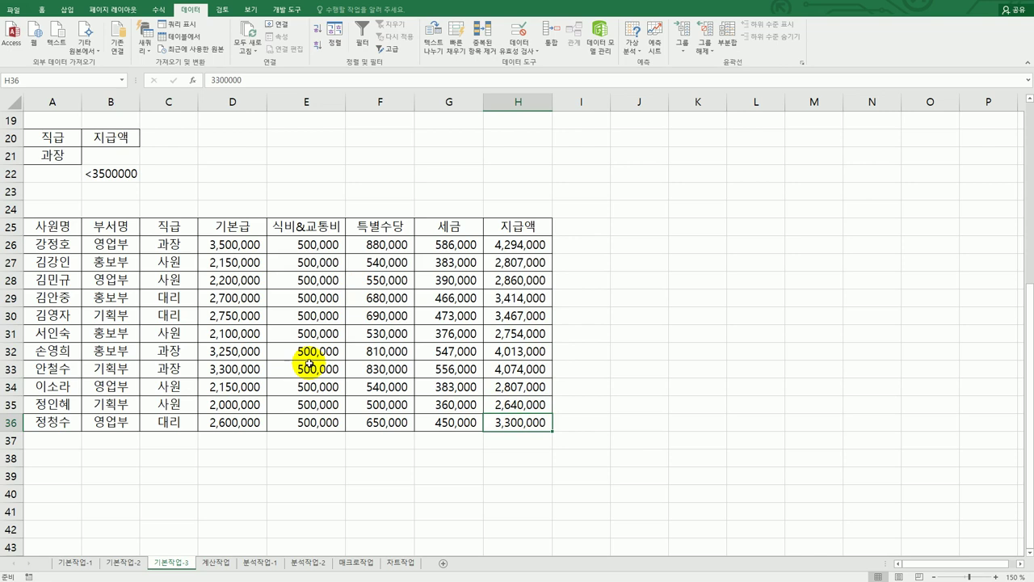
{"action": "scroll", "coordinate": [309, 363], "scroll_direction": "up", "scroll_amount": 6}
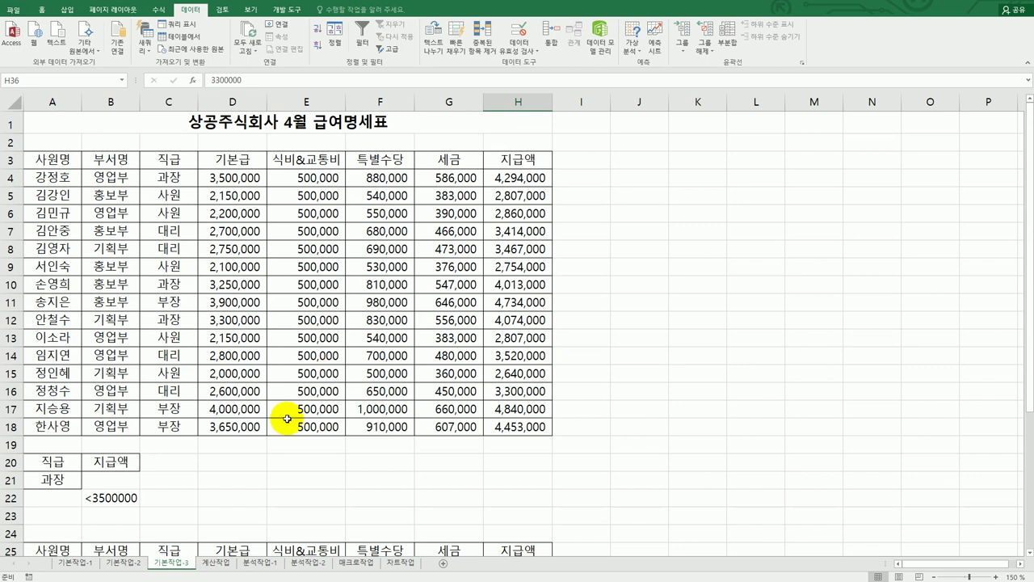
On the 계산작업 sheet, examine 표1's 시험 scores and 성별 criteria, and select the 비율 cell F10 for 남.
{"action": "left_click", "coordinate": [223, 567]}
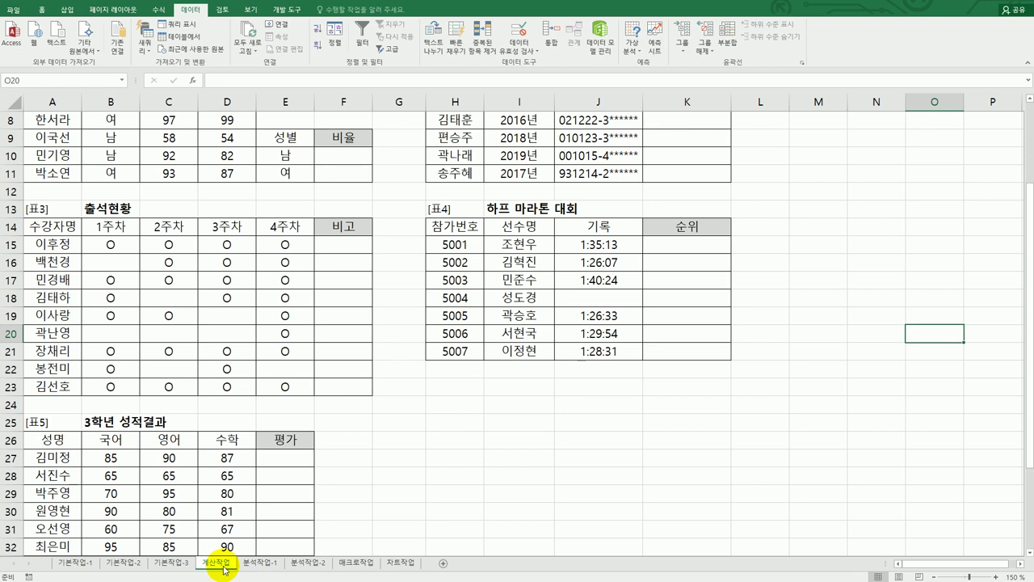
{"action": "scroll", "coordinate": [277, 411], "scroll_direction": "up", "scroll_amount": 3}
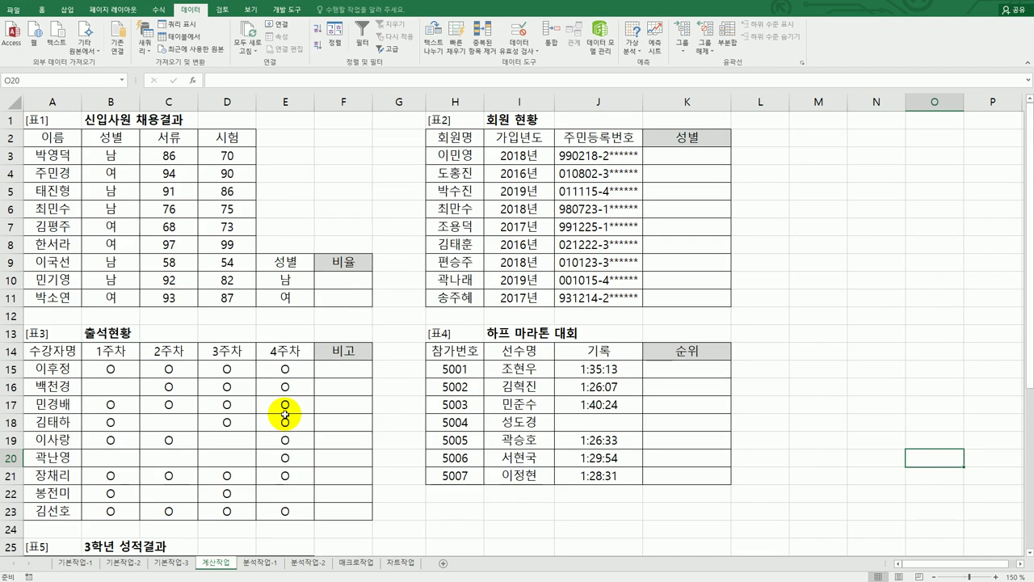
{"action": "left_click", "coordinate": [338, 282]}
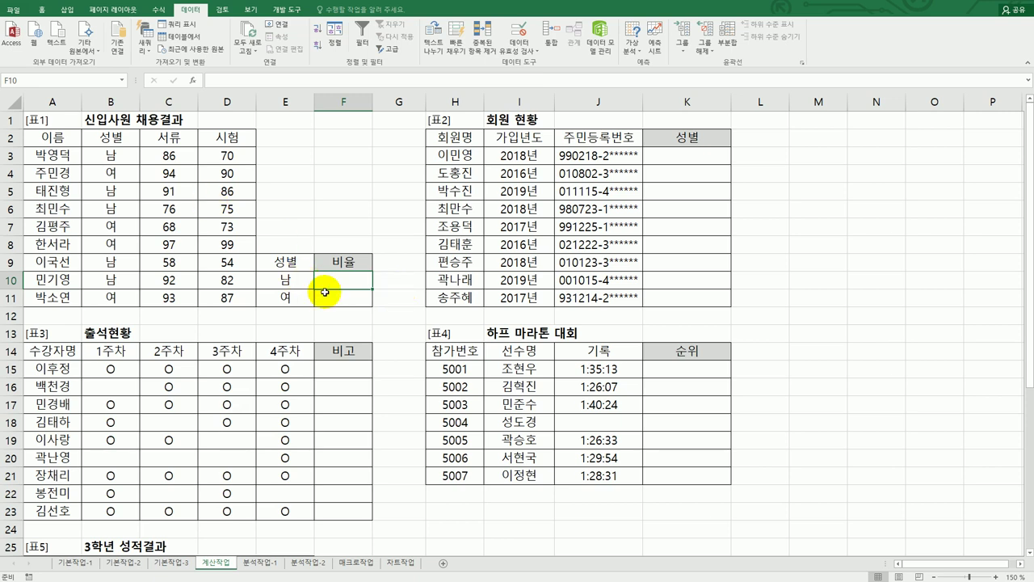
{"action": "left_click_drag", "start_coordinate": [337, 279], "coordinate": [331, 294]}
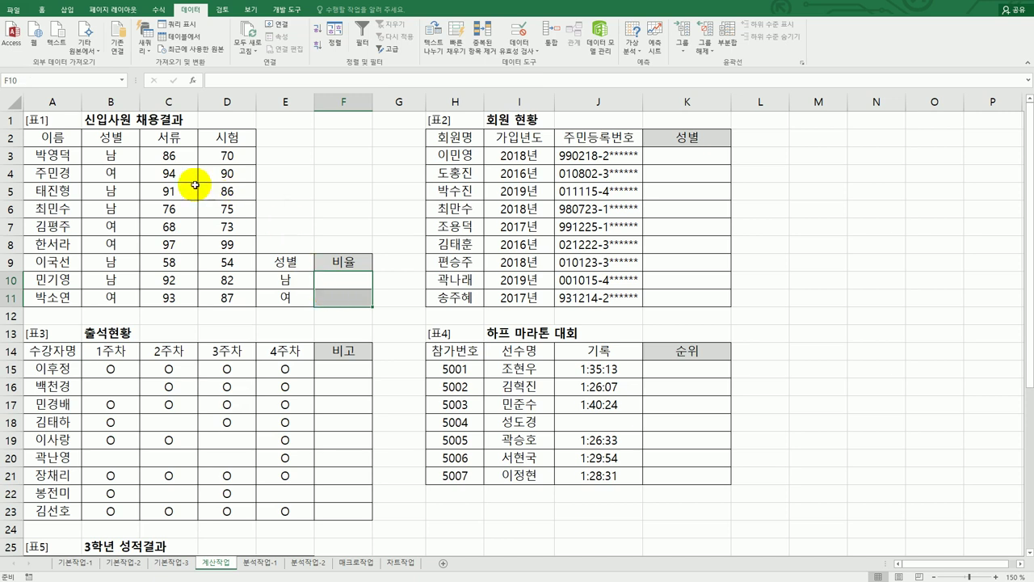
{"action": "left_click_drag", "start_coordinate": [217, 155], "coordinate": [285, 297]}
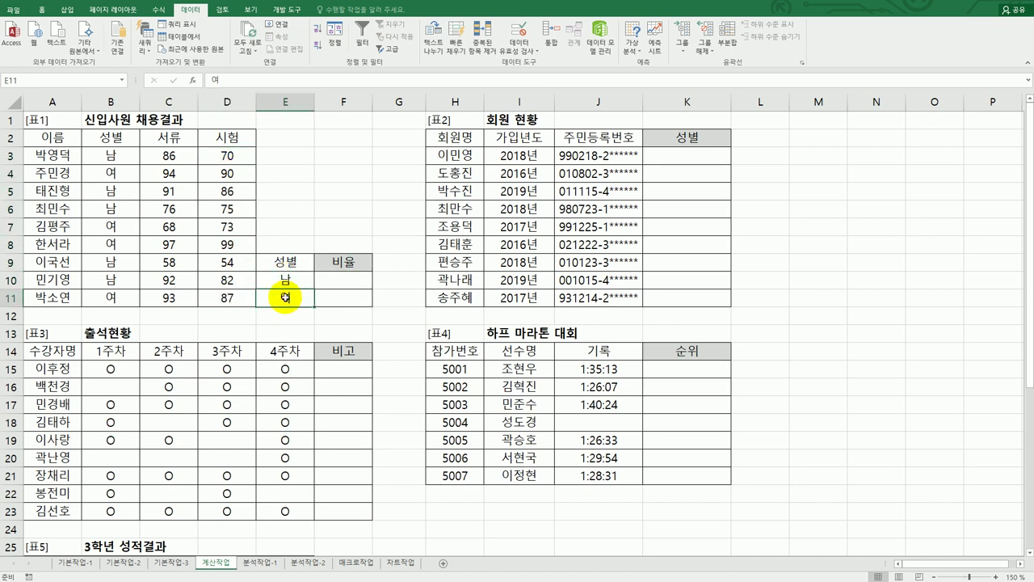
{"action": "left_click", "coordinate": [346, 279]}
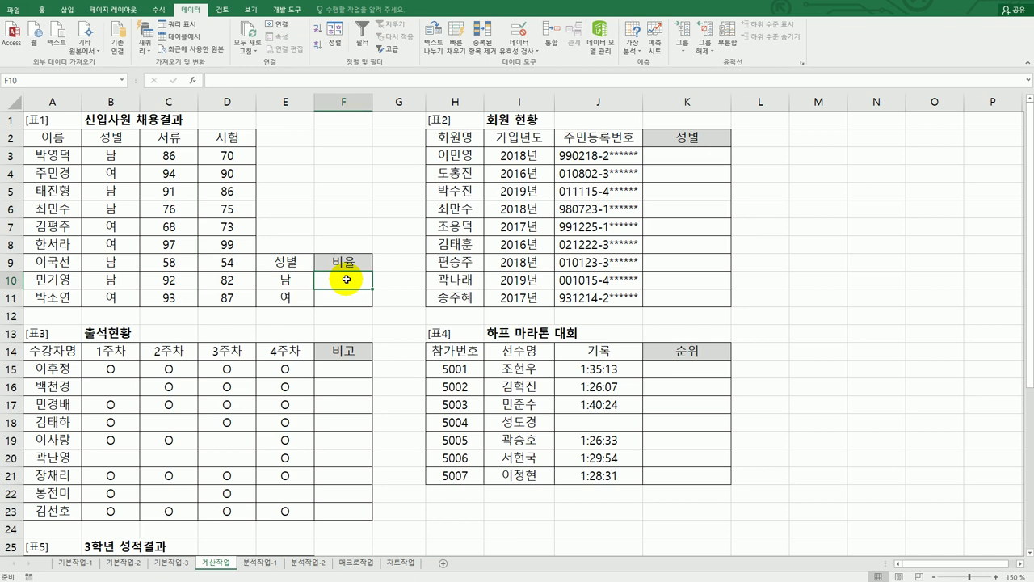
{"action": "left_click", "coordinate": [283, 279]}
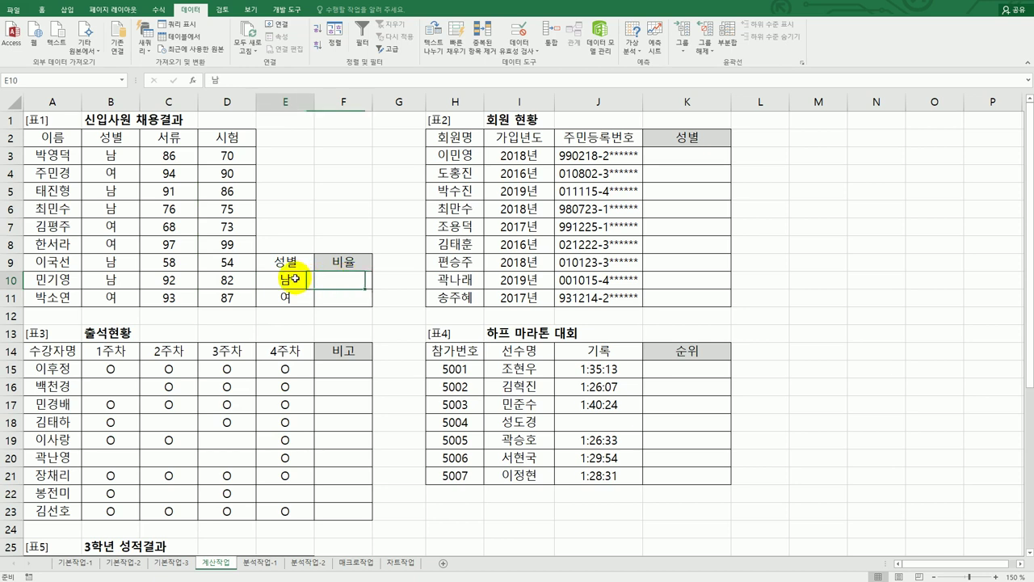
{"action": "left_click_drag", "start_coordinate": [237, 164], "coordinate": [228, 298]}
{"action": "left_click", "coordinate": [349, 285]}
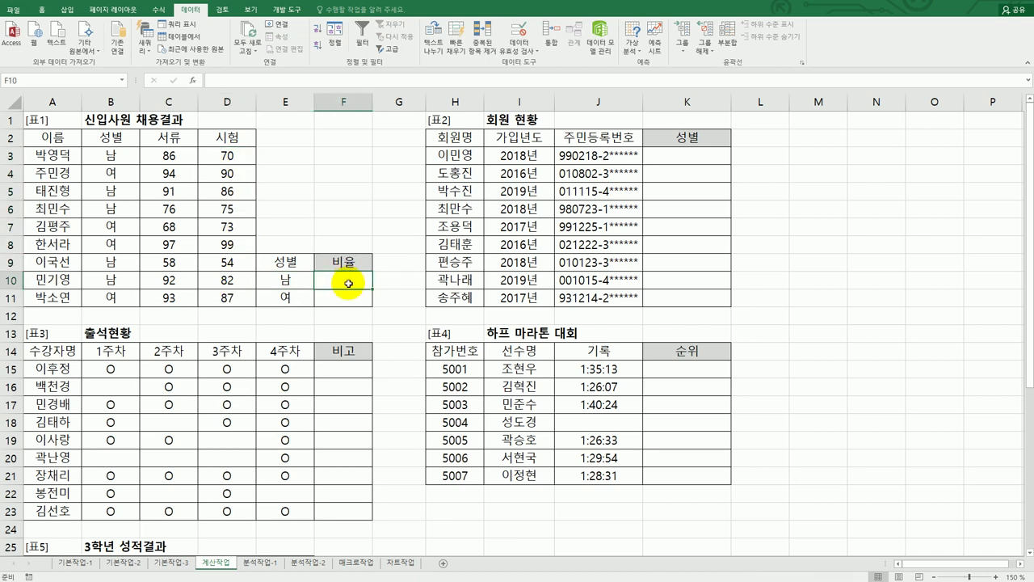
Begin a COUNTIFS formula in 표1's 비율 cell F10 and open its function arguments.
{"action": "left_click_drag", "start_coordinate": [227, 156], "coordinate": [232, 300]}
{"action": "left_click", "coordinate": [346, 282]}
{"action": "type", "text": "=ㅊ"}
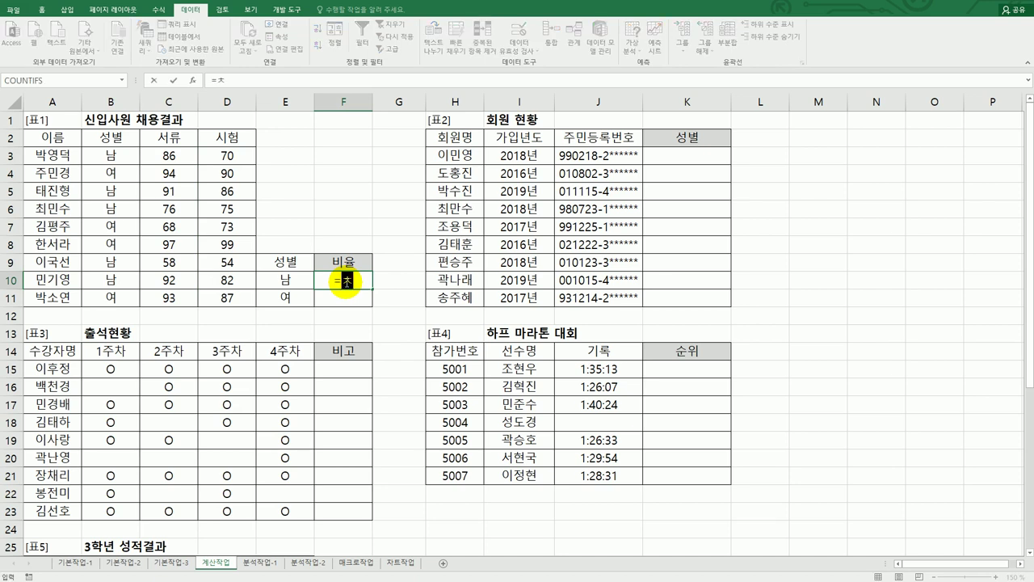
{"action": "key", "text": "BackSpace"}
{"action": "type", "text": "coun"}
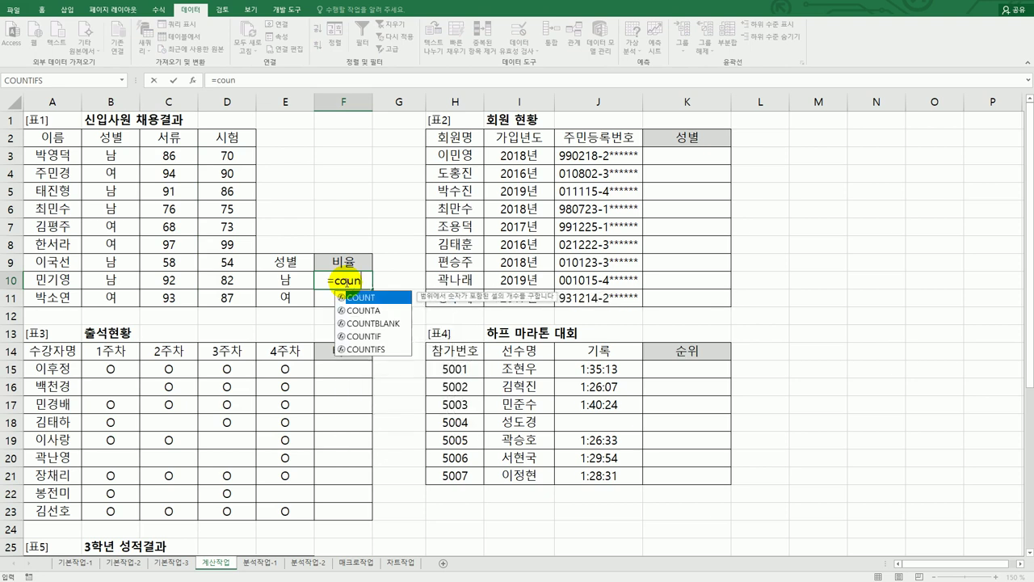
{"action": "left_click", "coordinate": [386, 354]}
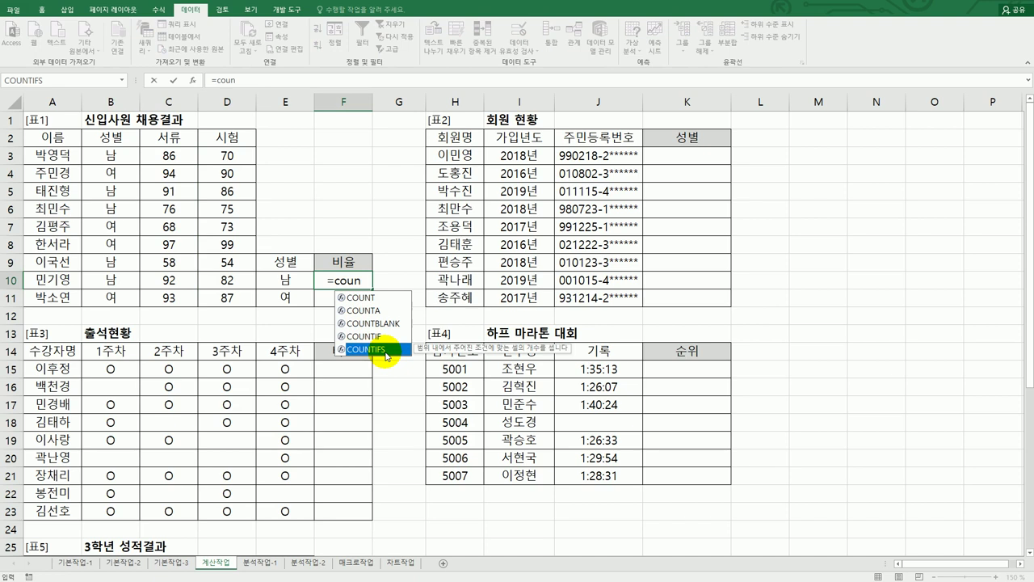
{"action": "double_click", "coordinate": [386, 353]}
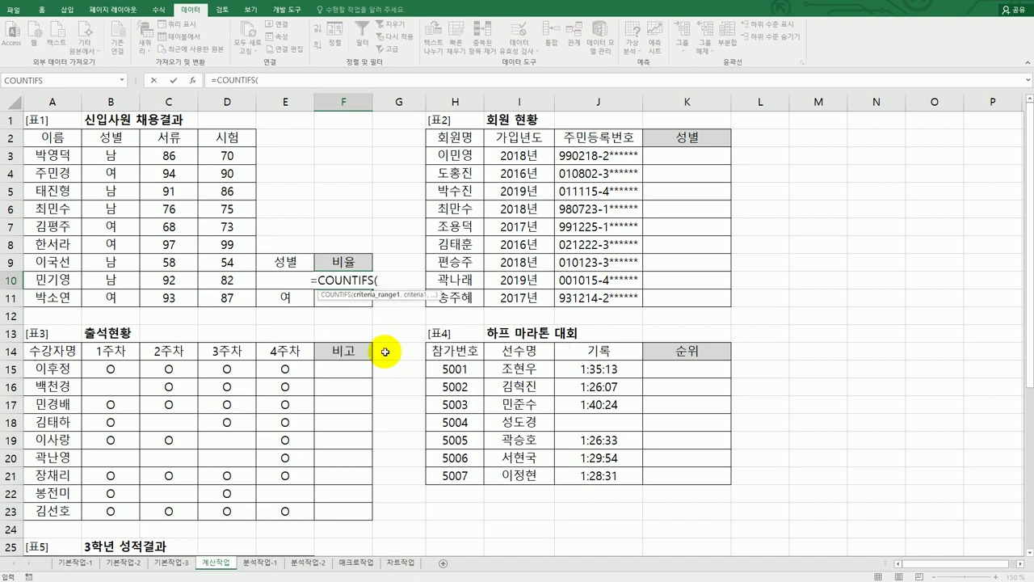
{"action": "left_click", "coordinate": [193, 81]}
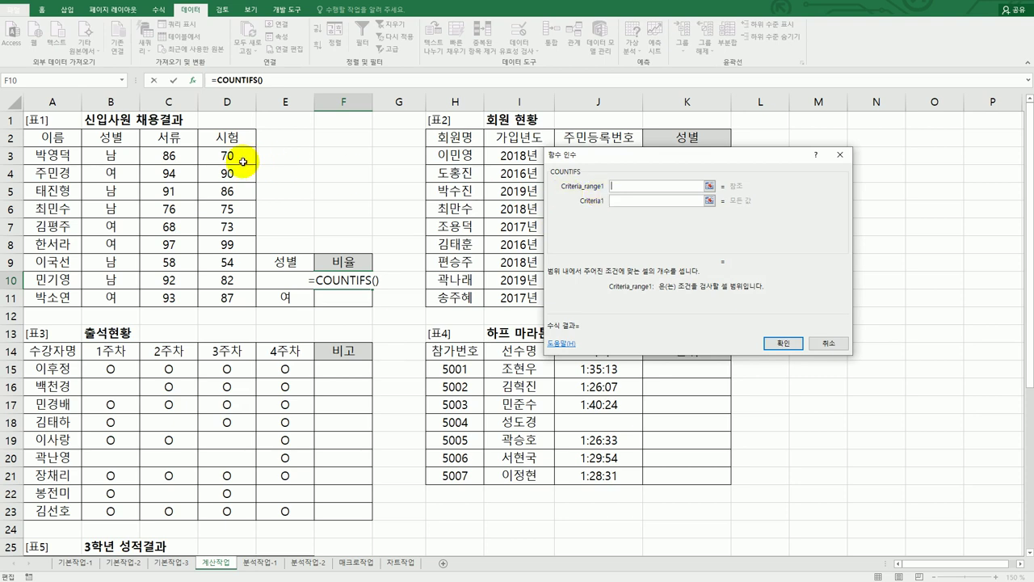
Set the first COUNTIFS condition to the 시험 scores in absolute range $D$3:$D$11 with criterion >=70.
{"action": "left_click_drag", "start_coordinate": [228, 155], "coordinate": [244, 296]}
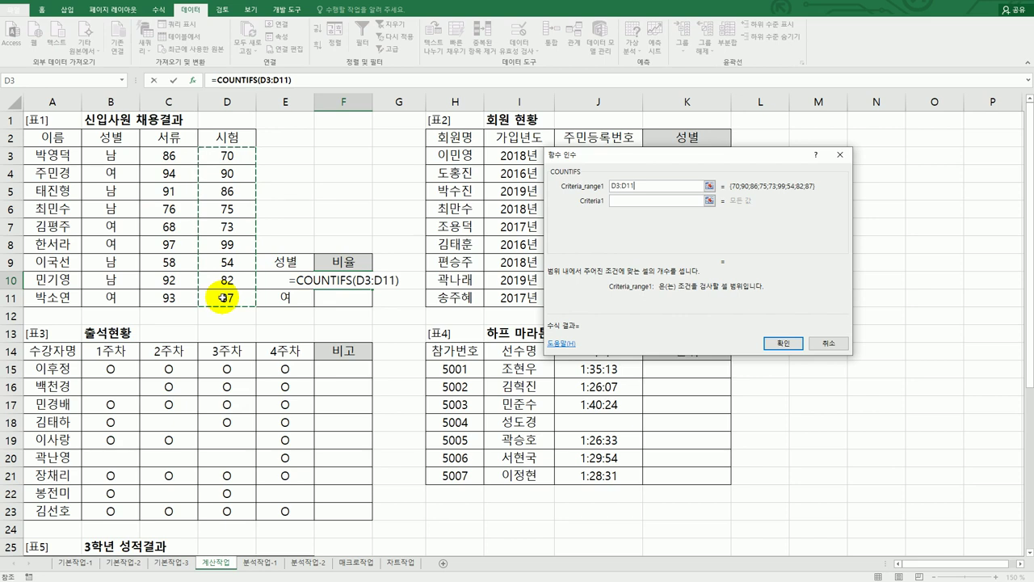
{"action": "key", "text": "F4"}
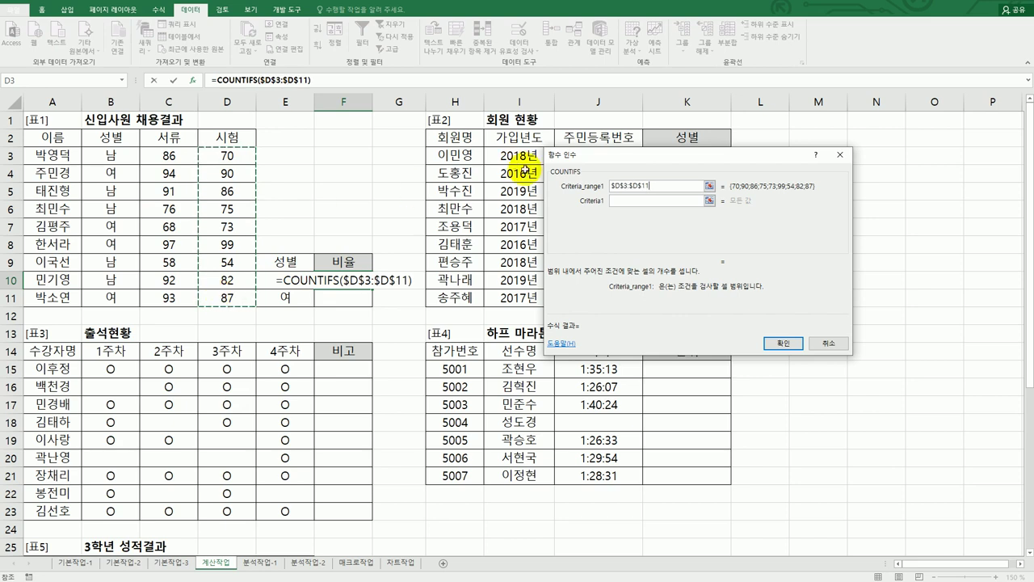
{"action": "left_click", "coordinate": [622, 203]}
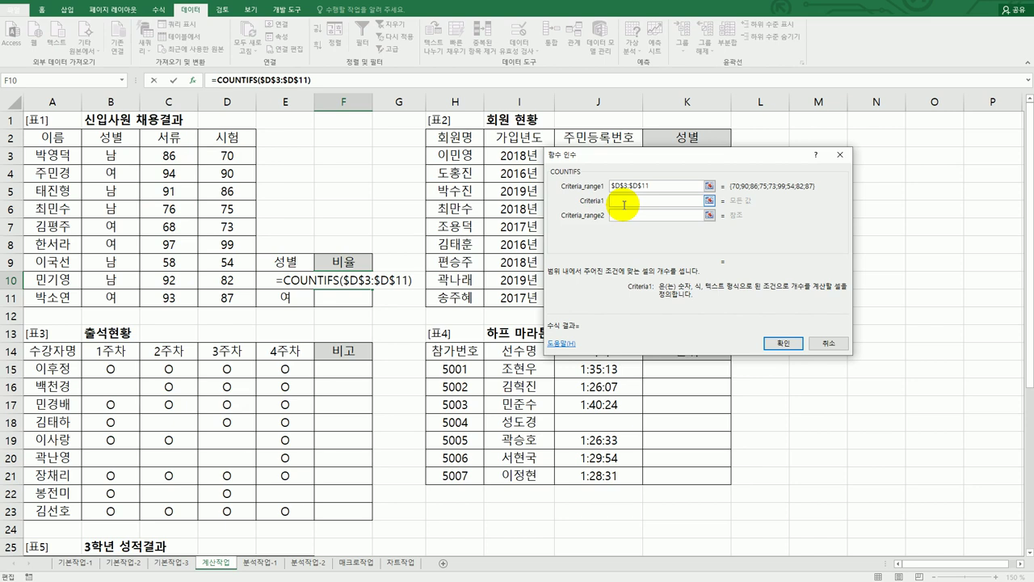
{"action": "type", "text": ">="}
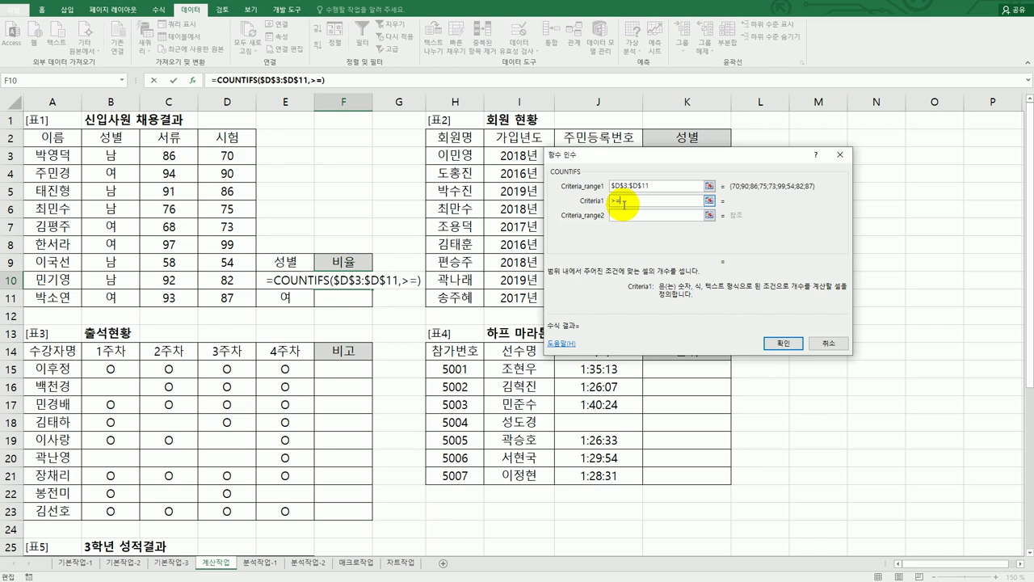
{"action": "type", "text": "70"}
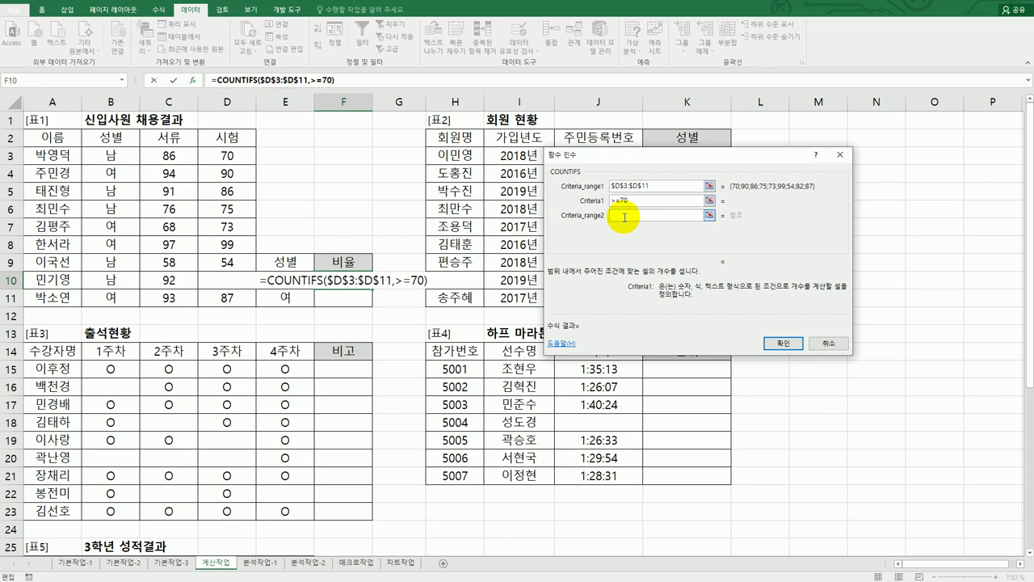
Add a second COUNTIFS condition on the 시험 range $D$3:$D$11 with criterion <80.
{"action": "left_click", "coordinate": [624, 215]}
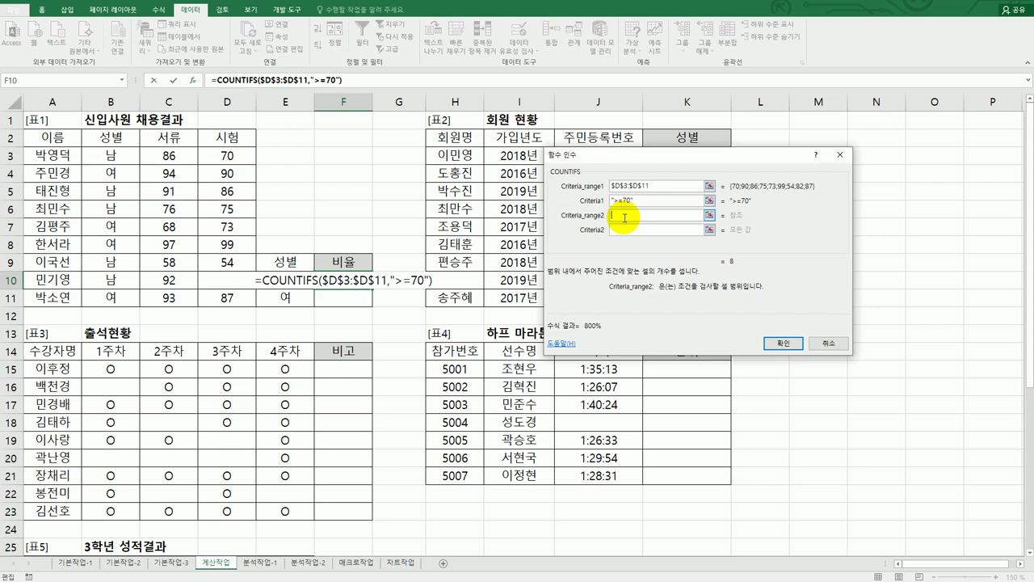
{"action": "left_click_drag", "start_coordinate": [228, 153], "coordinate": [237, 299]}
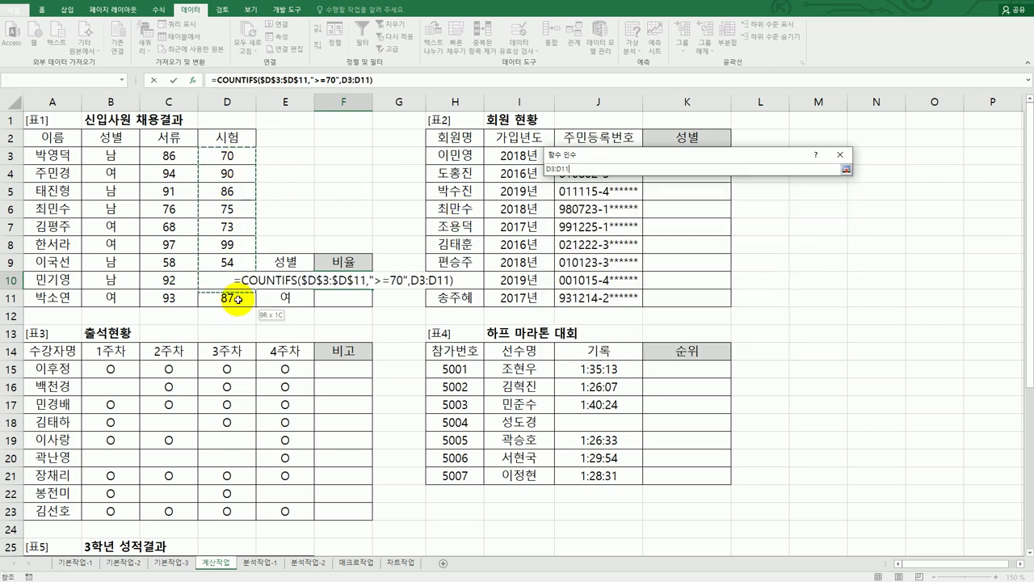
{"action": "key", "text": "F4"}
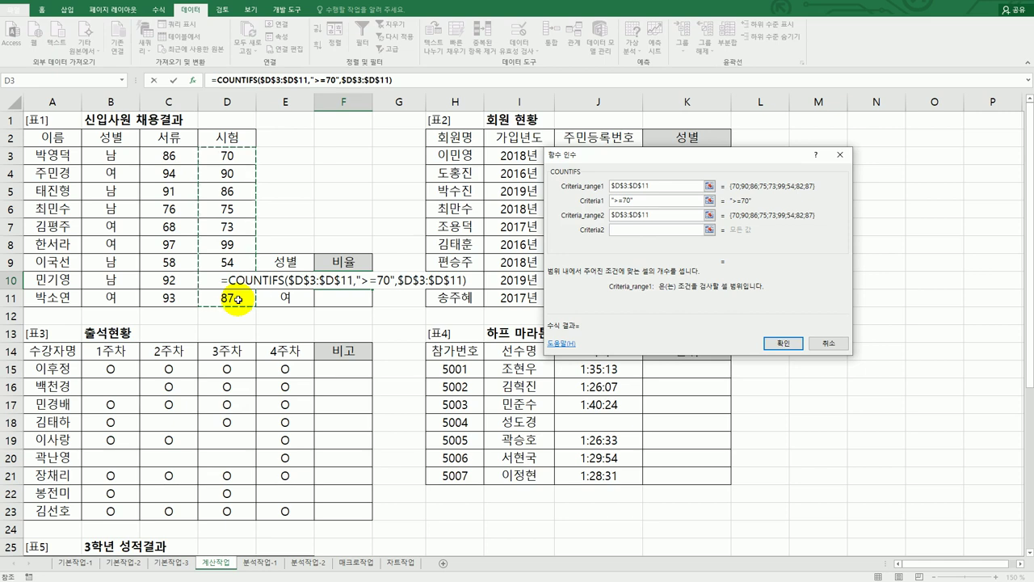
{"action": "left_click", "coordinate": [626, 228]}
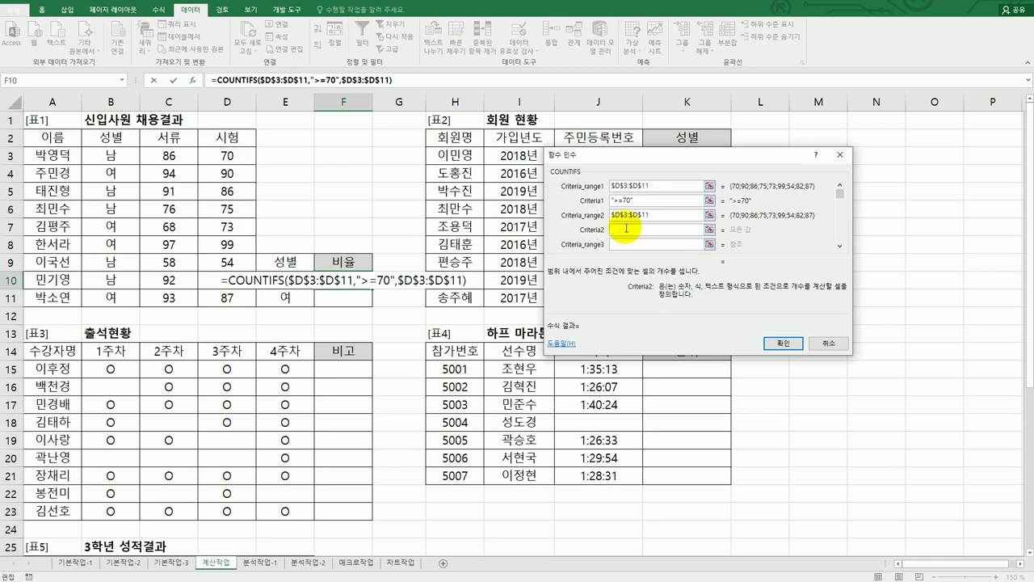
{"action": "type", "text": "<80"}
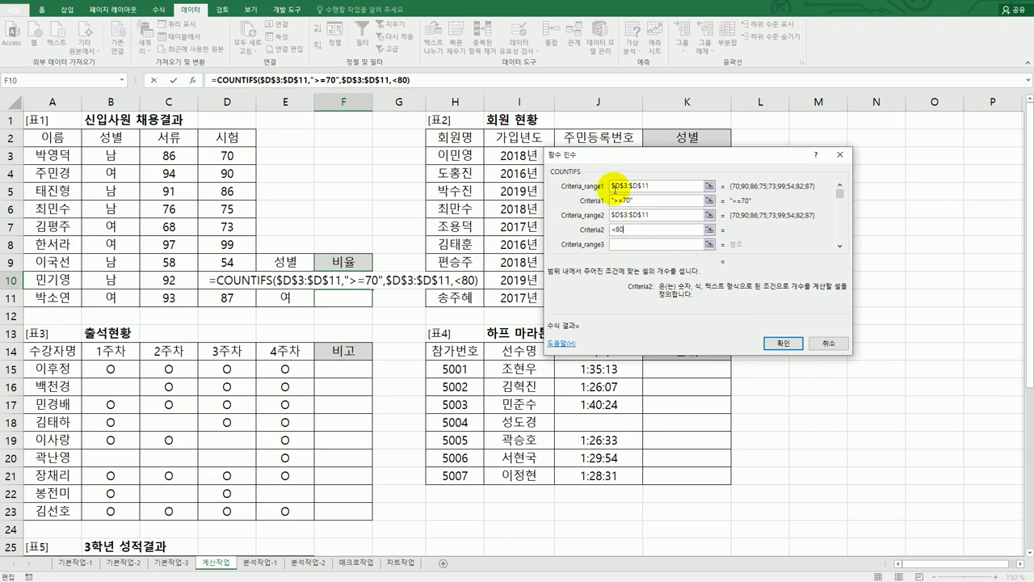
Add a third COUNTIFS condition matching the 성별 range $B$3:$B$11 to cell E10.
{"action": "left_click", "coordinate": [619, 243]}
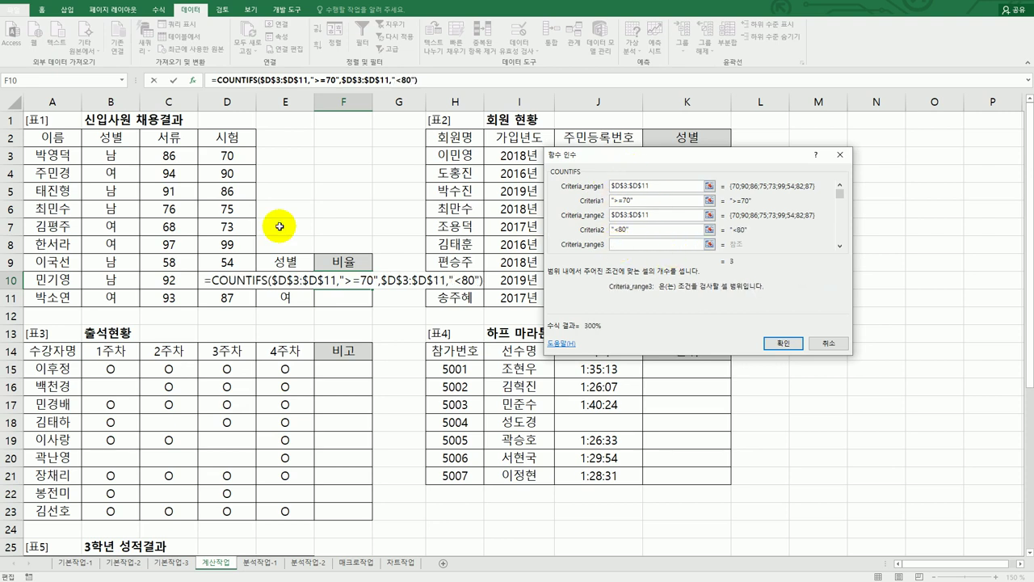
{"action": "left_click_drag", "start_coordinate": [119, 155], "coordinate": [116, 299]}
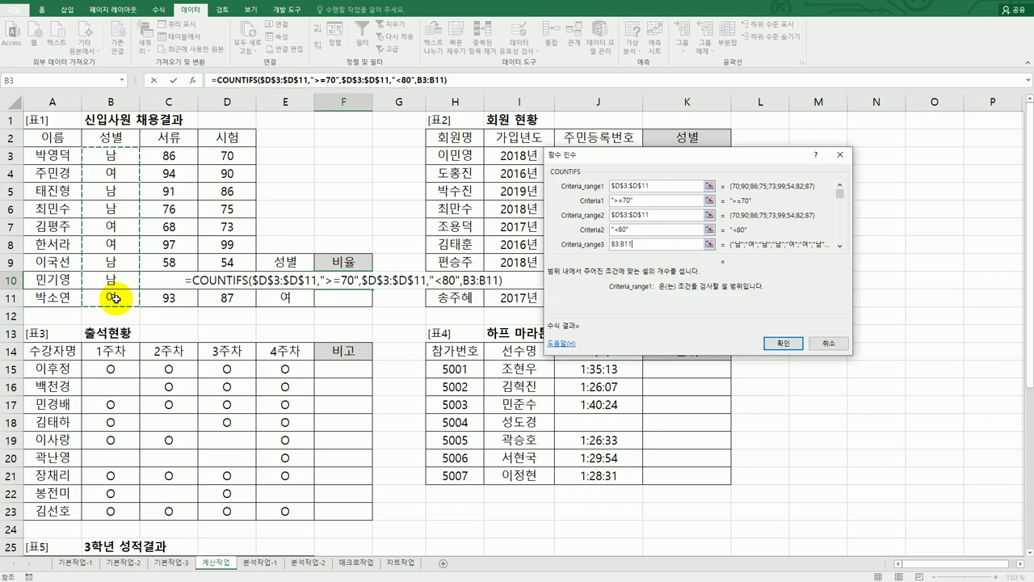
{"action": "key", "text": "F4"}
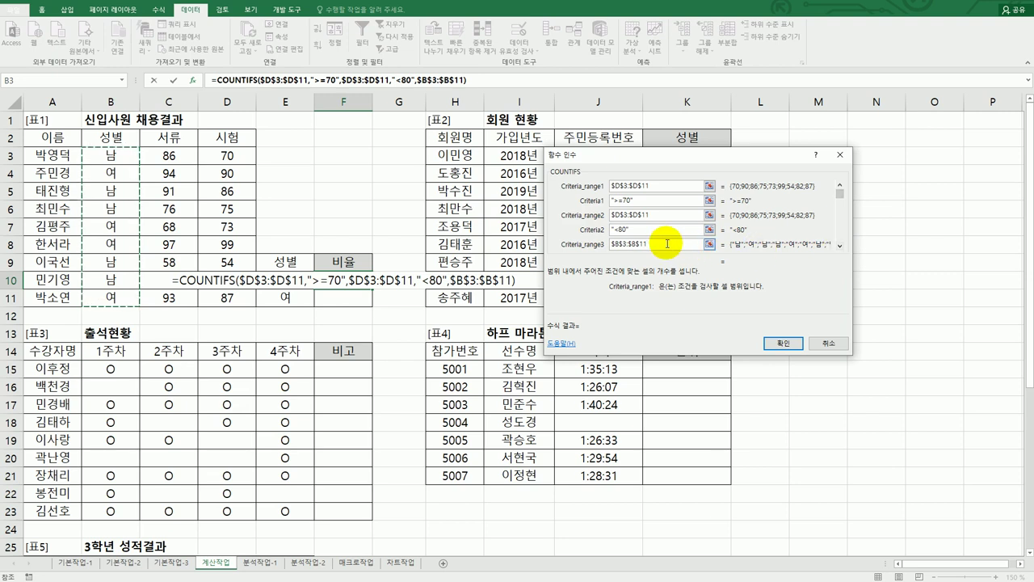
{"action": "key", "text": "Tab"}
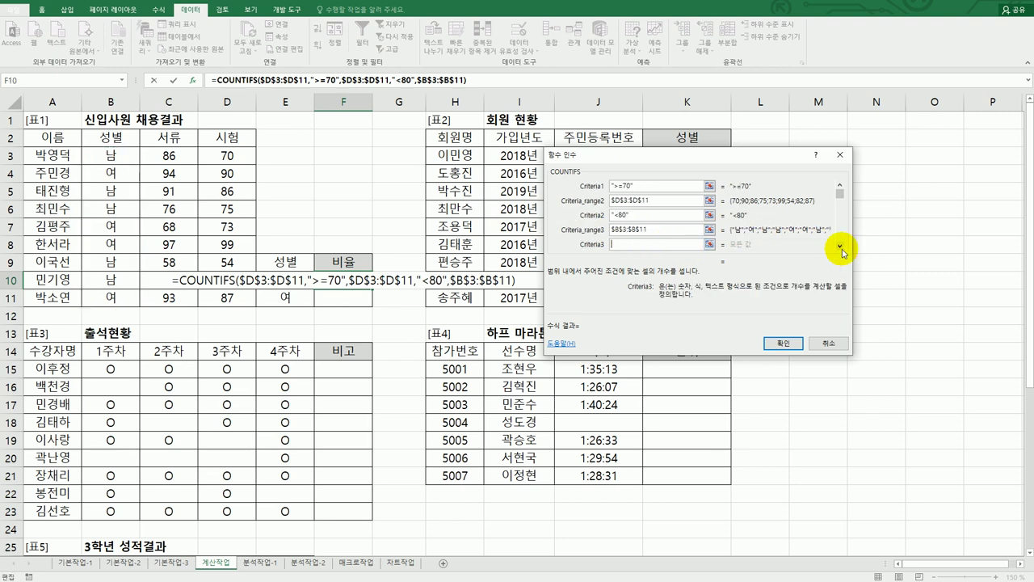
{"action": "left_click", "coordinate": [271, 279]}
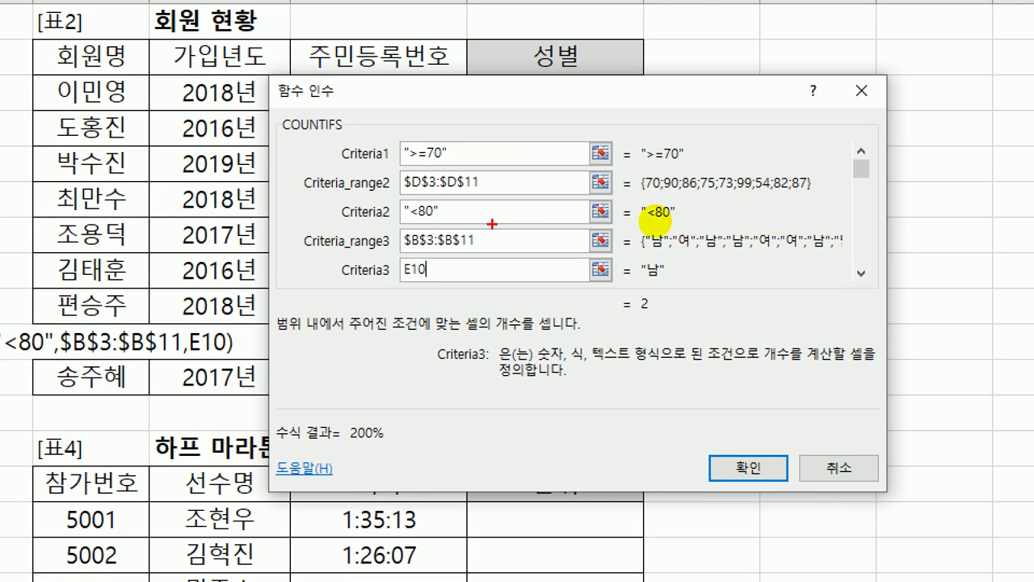
{"action": "mouse_move", "coordinate": [465, 152]}
{"action": "left_mouse_down"}
{"action": "mouse_move", "coordinate": [424, 132]}
{"action": "mouse_move", "coordinate": [402, 152]}
{"action": "mouse_move", "coordinate": [464, 152]}
{"action": "left_mouse_up"}
{"action": "mouse_move", "coordinate": [412, 202]}
{"action": "left_mouse_down"}
{"action": "mouse_move", "coordinate": [407, 224]}
{"action": "mouse_move", "coordinate": [439, 208]}
{"action": "left_mouse_up"}
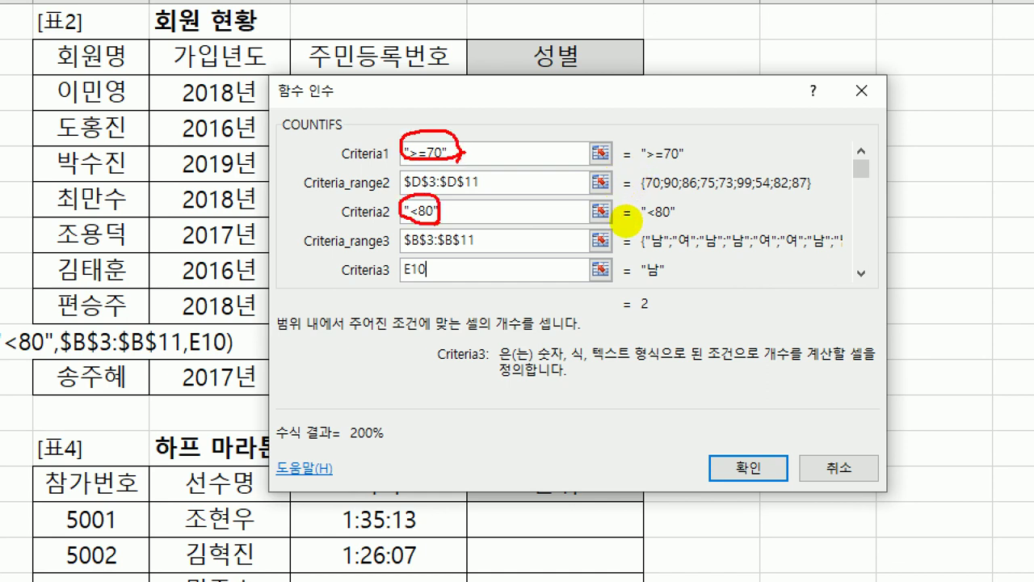
{"action": "left_click_drag", "start_coordinate": [395, 264], "coordinate": [443, 284]}
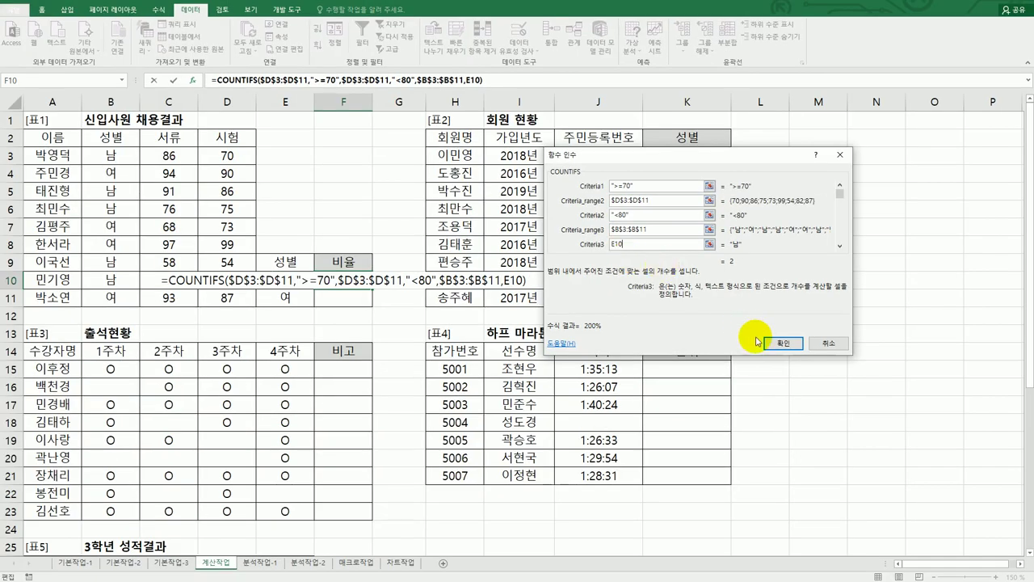
Accept the COUNTIFS formula in F10 and fill it down to F11.
{"action": "left_click", "coordinate": [768, 343]}
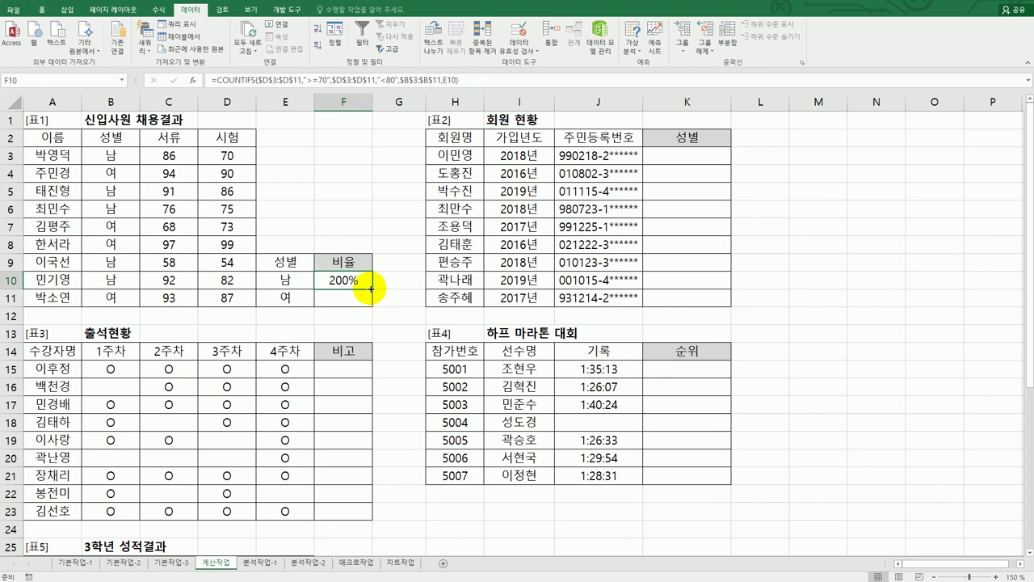
{"action": "left_click_drag", "start_coordinate": [372, 288], "coordinate": [368, 303]}
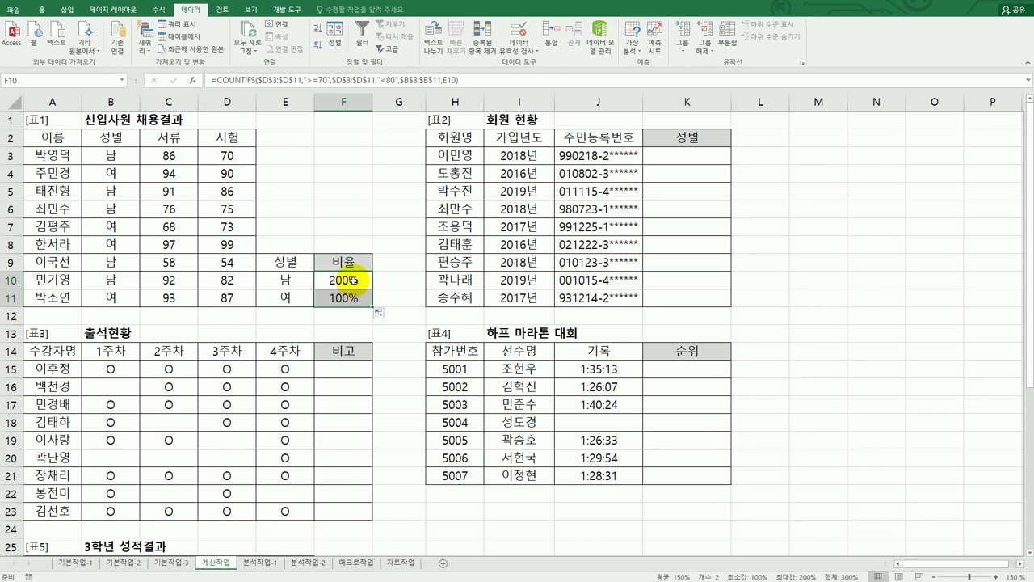
Extend the F10 formula by dividing the COUNTIFS count by COUNT($D$3:$D$11).
{"action": "double_click", "coordinate": [362, 283]}
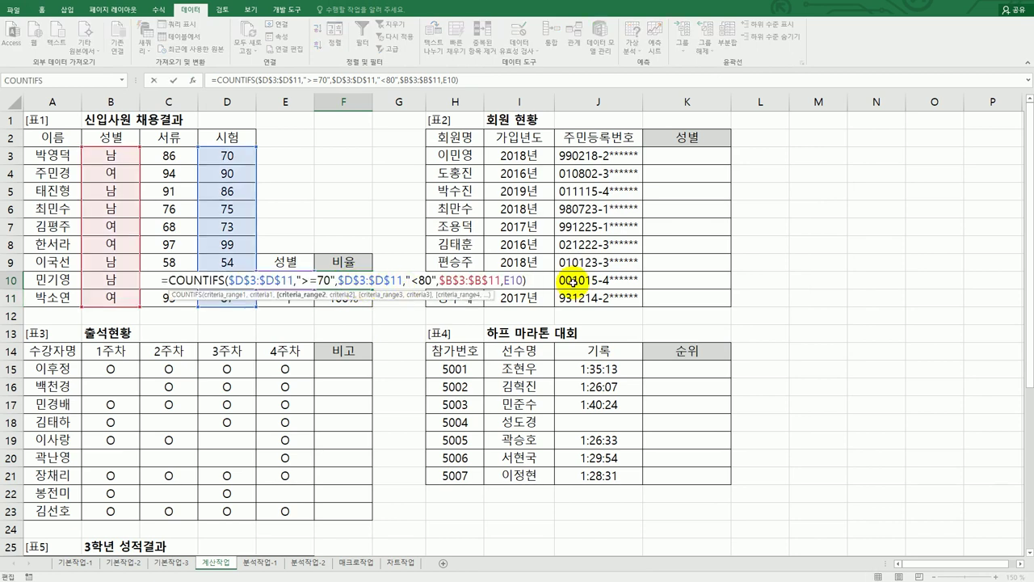
{"action": "left_click", "coordinate": [537, 282]}
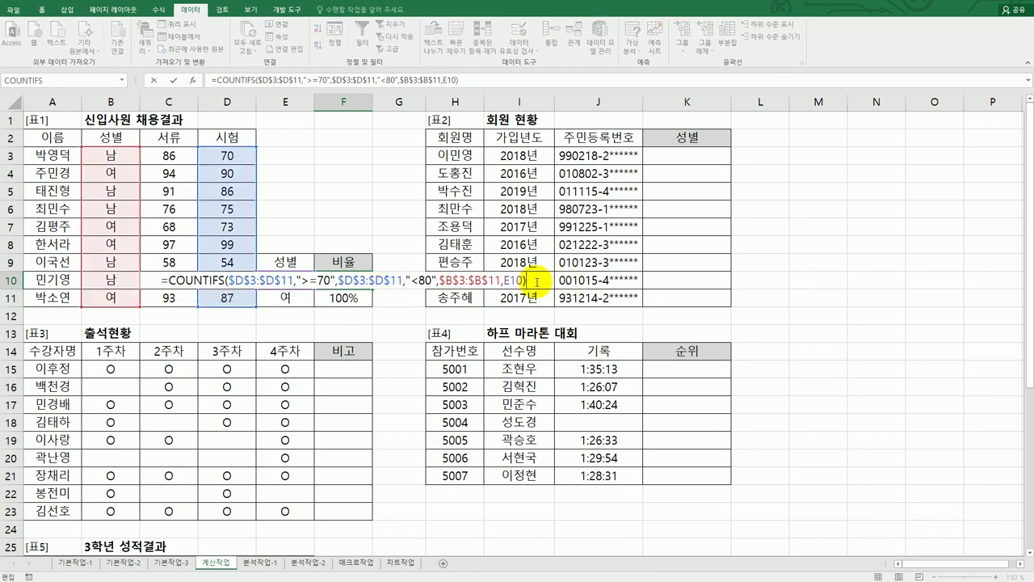
{"action": "type", "text": "/cou"}
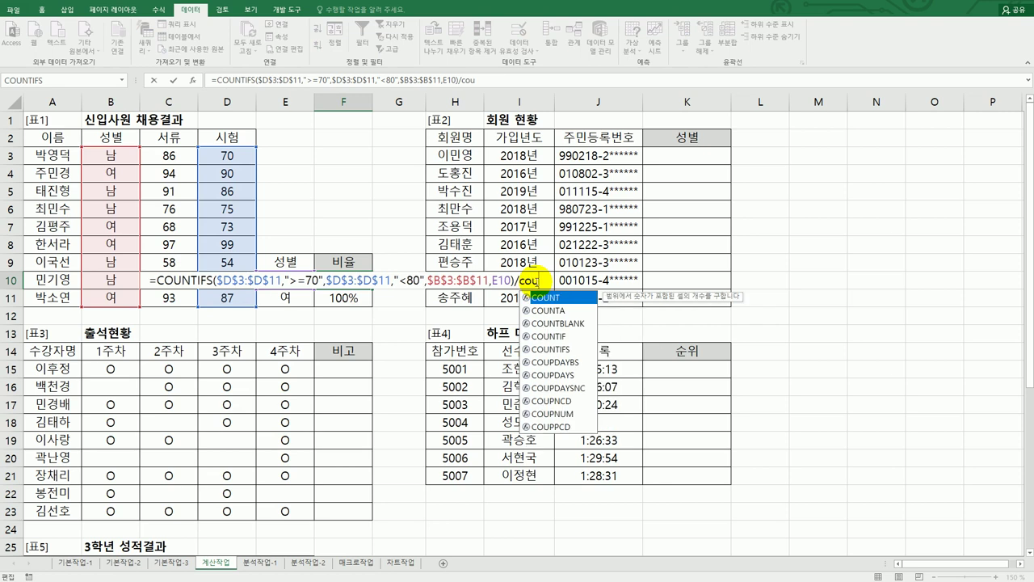
{"action": "key", "text": "Tab"}
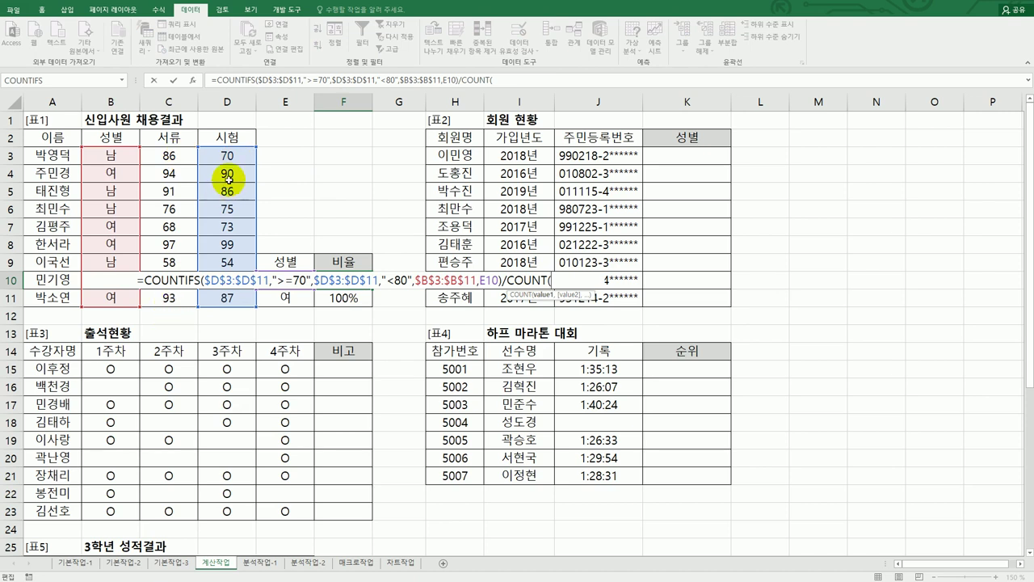
{"action": "left_click_drag", "start_coordinate": [232, 156], "coordinate": [238, 301]}
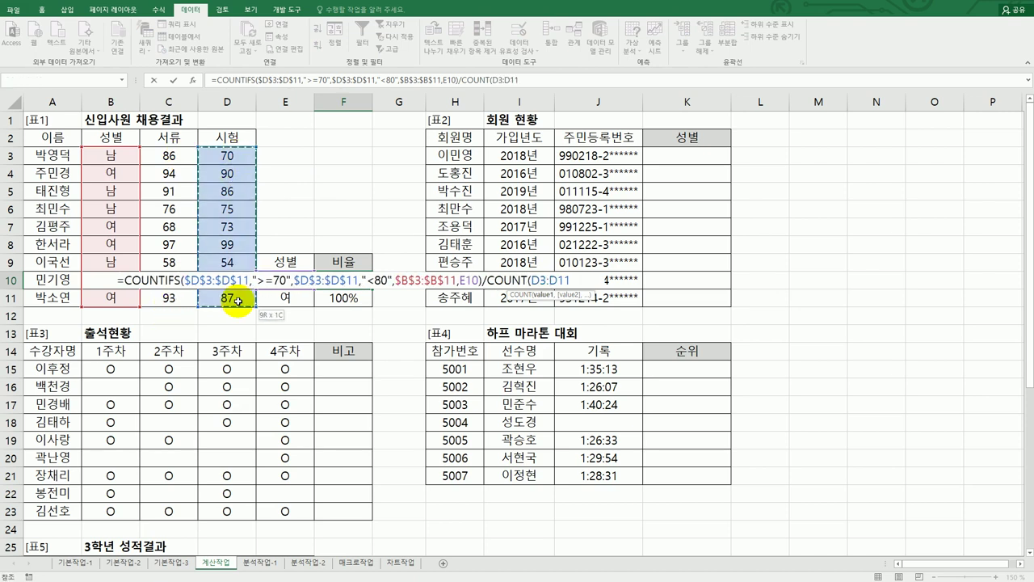
{"action": "key", "text": "F4"}
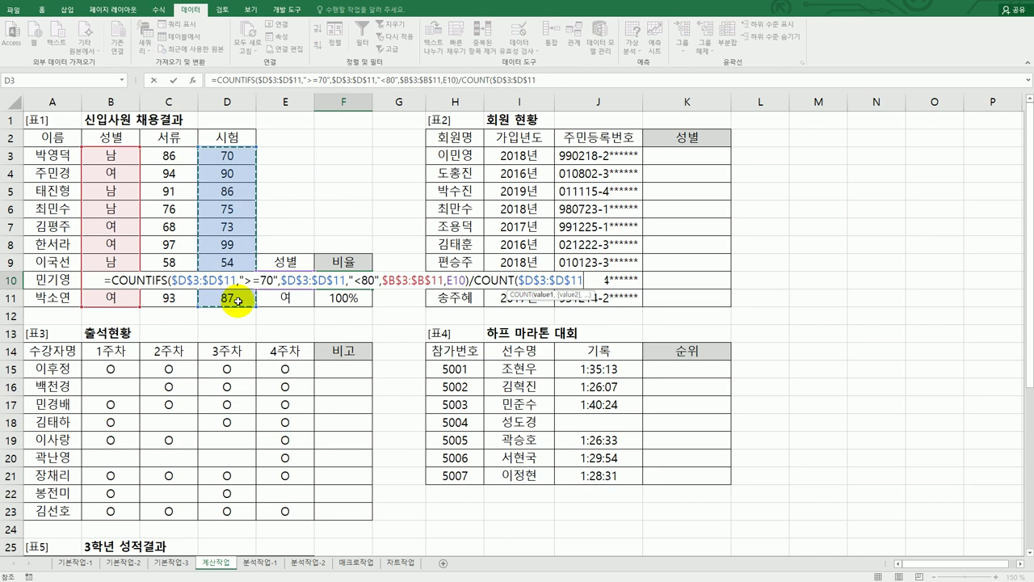
{"action": "key", "text": "Return"}
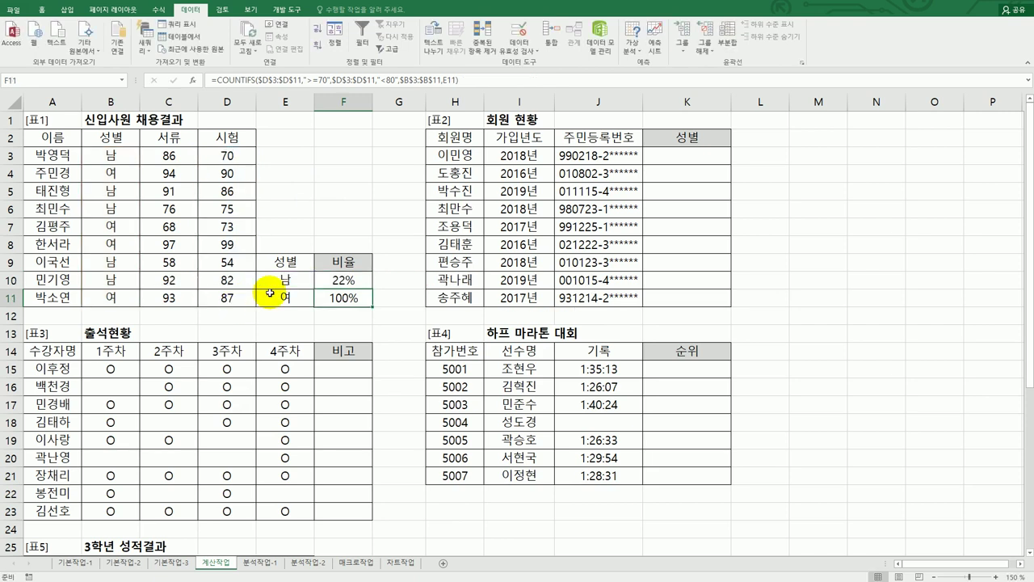
Fill the revised 비율 formula from F10 down to F11 and select 표2's first 성별 cell, K3.
{"action": "left_click", "coordinate": [323, 281]}
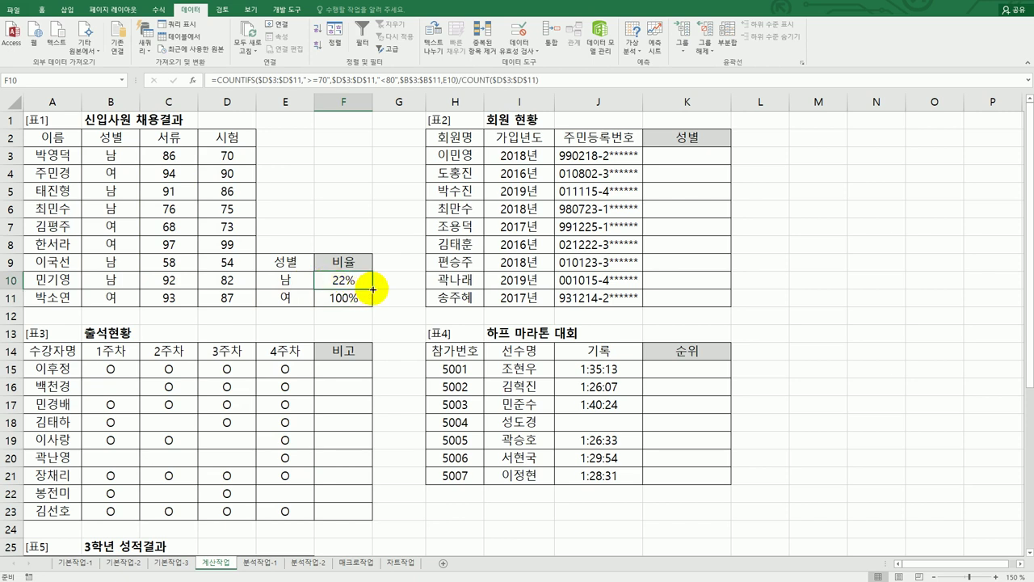
{"action": "left_click_drag", "start_coordinate": [369, 288], "coordinate": [368, 304]}
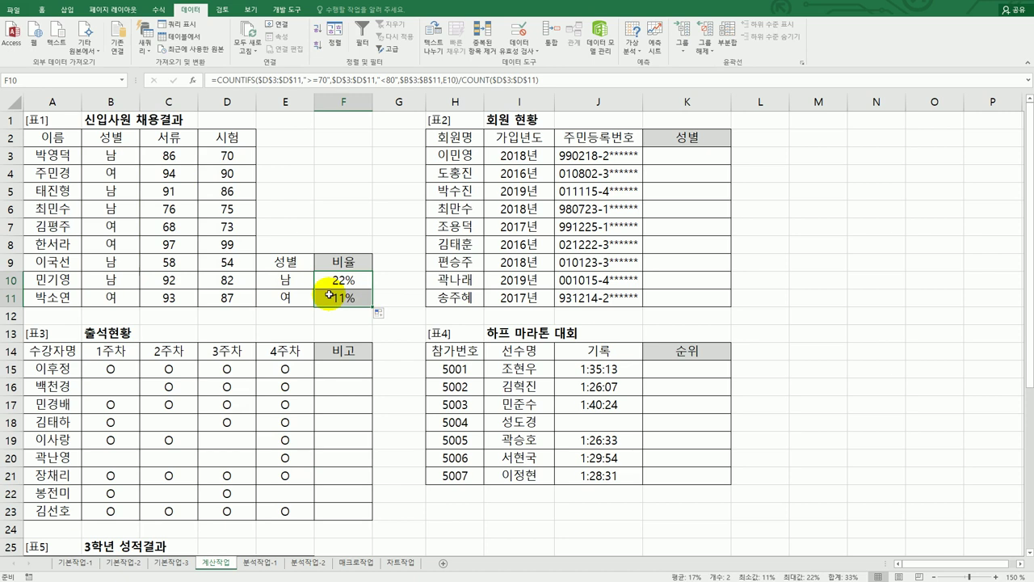
{"action": "left_click", "coordinate": [332, 298]}
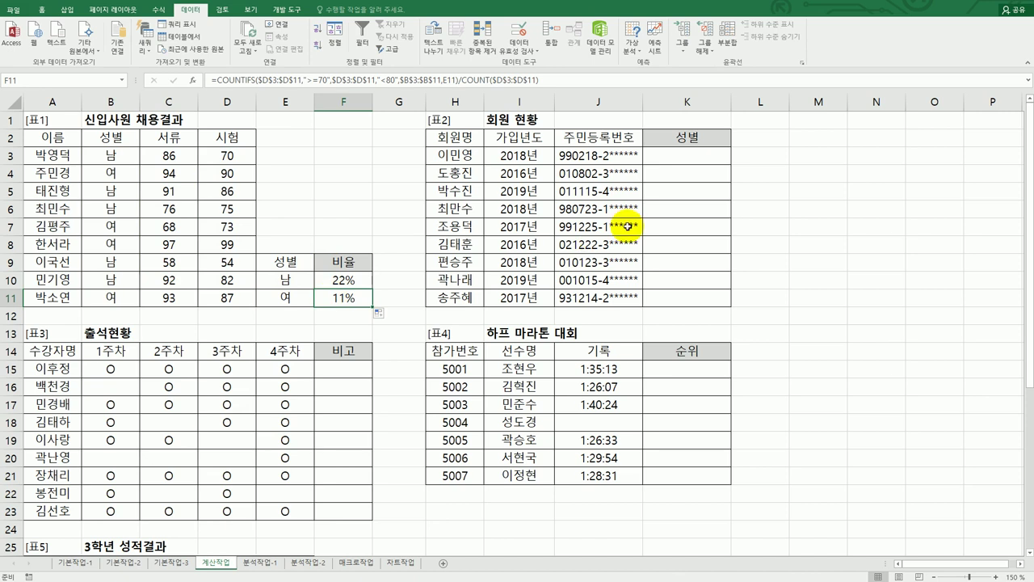
{"action": "left_click", "coordinate": [685, 161]}
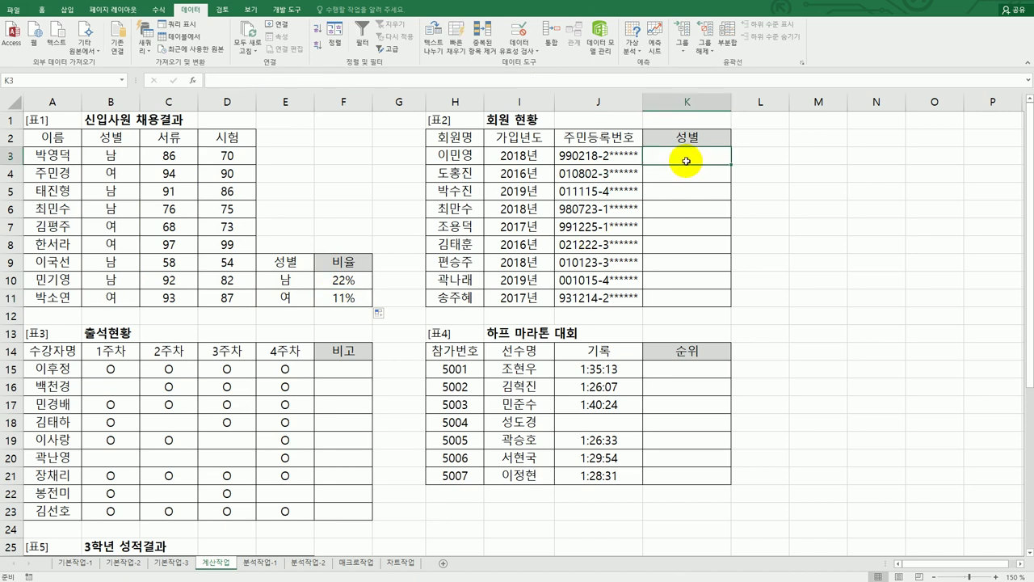
Start a MID function in 표2's 성별 cell K3 with the 주민등록번호 cell J3 as its text.
{"action": "left_click_drag", "start_coordinate": [629, 155], "coordinate": [612, 296]}
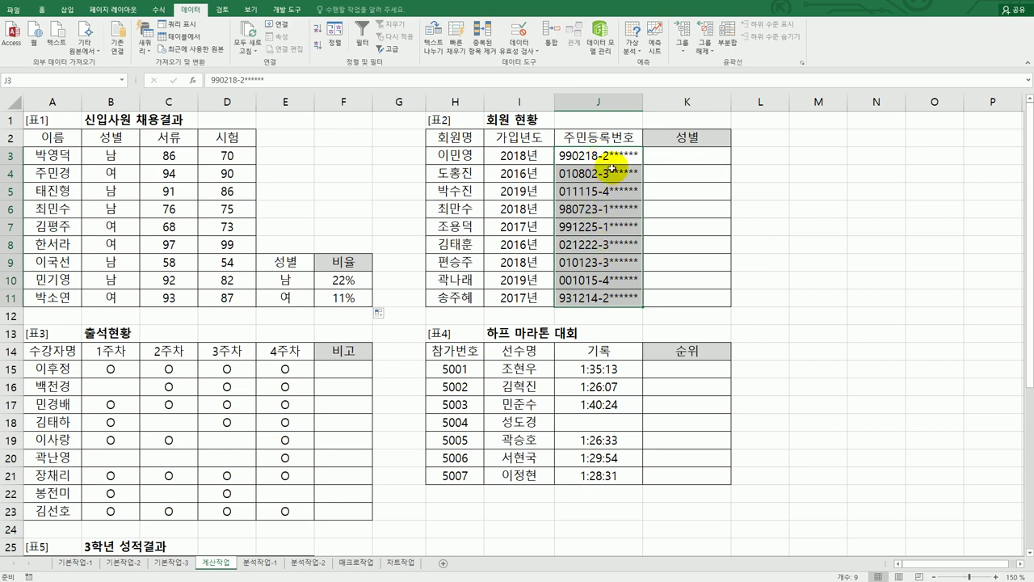
{"action": "left_click", "coordinate": [685, 164]}
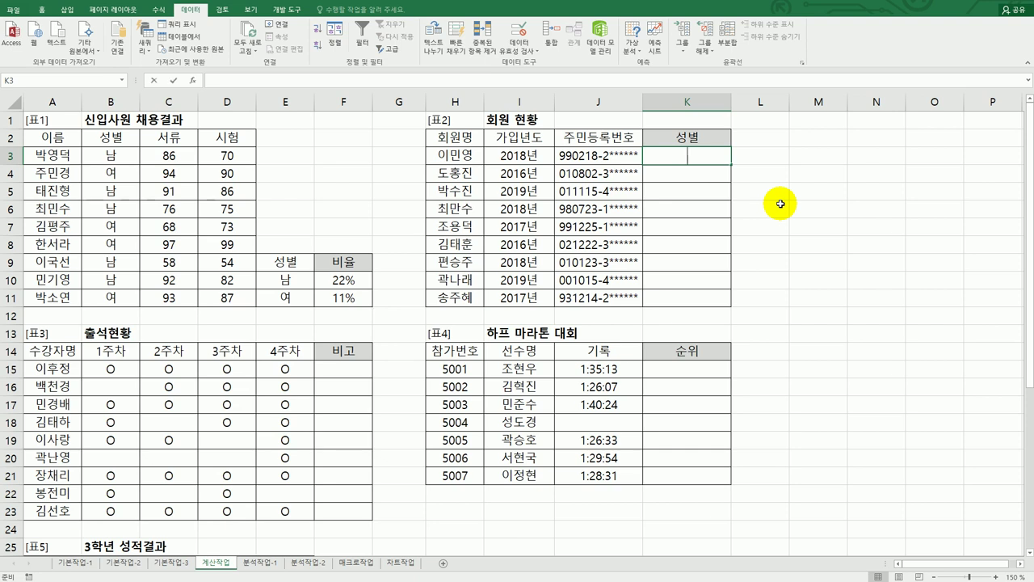
{"action": "type", "text": "=mid"}
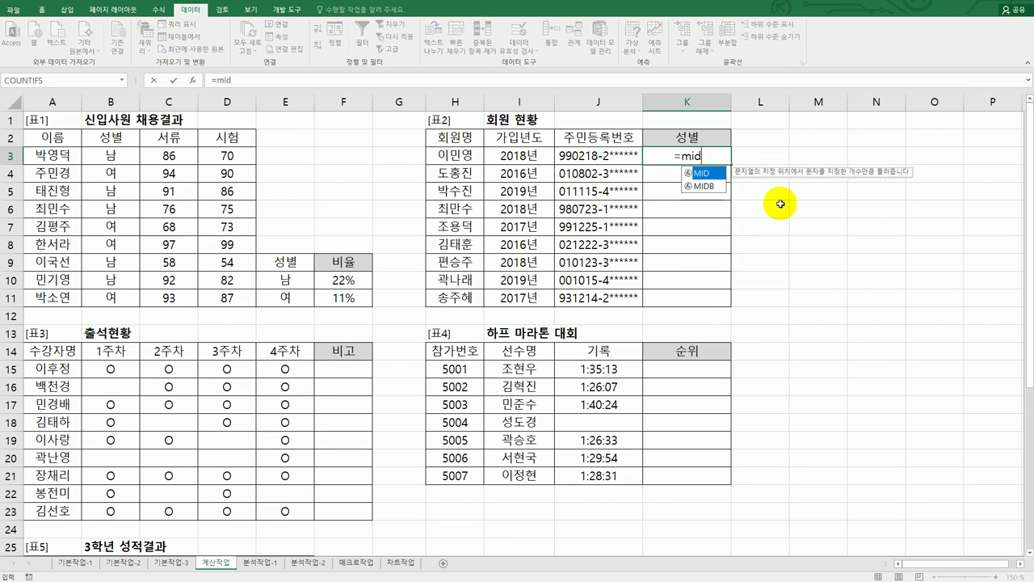
{"action": "double_click", "coordinate": [717, 176]}
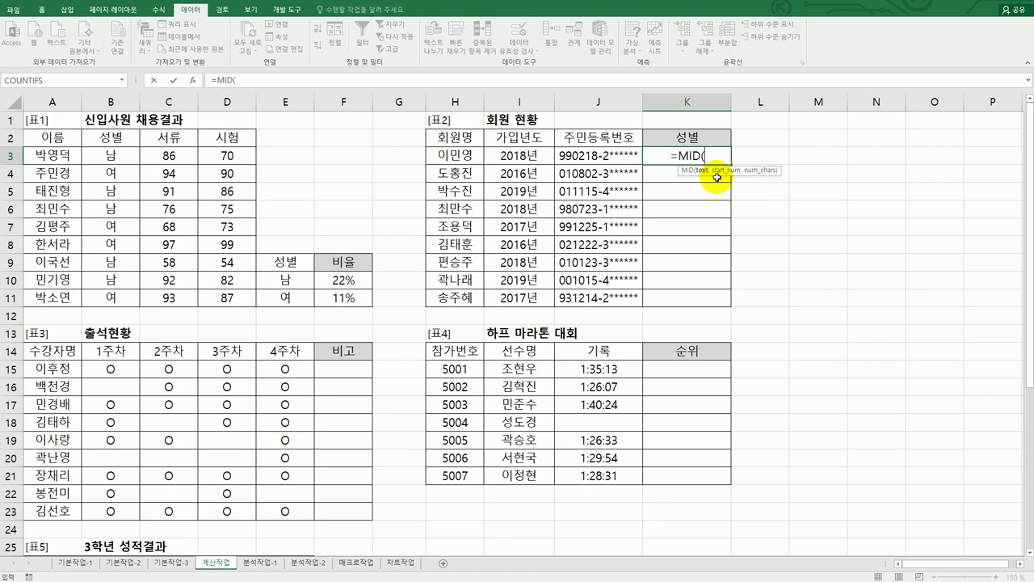
{"action": "left_click", "coordinate": [194, 80]}
{"action": "left_click_drag", "start_coordinate": [660, 171], "coordinate": [656, 210]}
{"action": "left_click", "coordinate": [620, 155]}
Set MID's Start_num to 8 and Num_chars to 1 in K3, and fill the formula down to K11.
{"action": "left_click", "coordinate": [632, 257]}
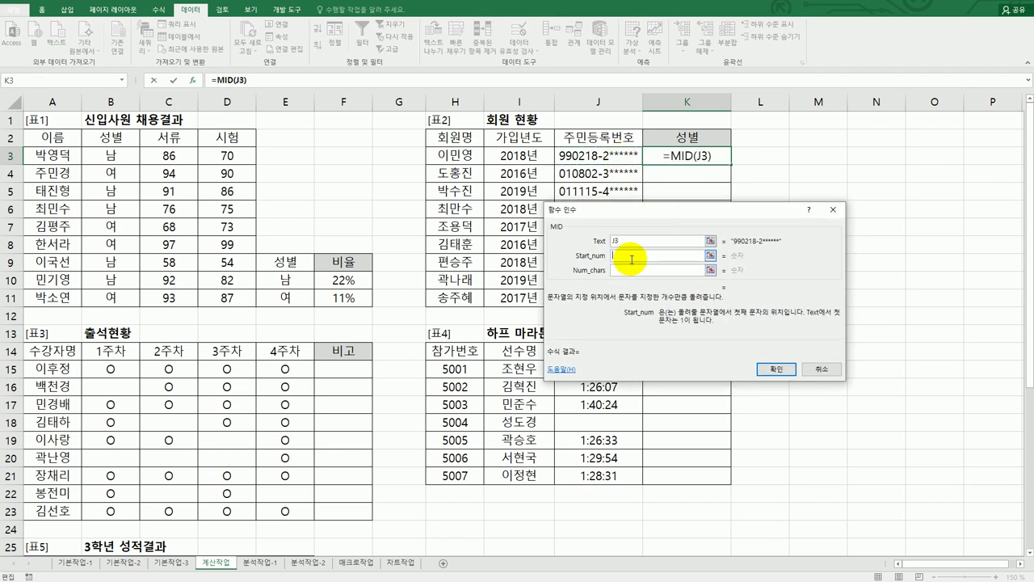
{"action": "type", "text": "8"}
{"action": "left_click", "coordinate": [632, 269]}
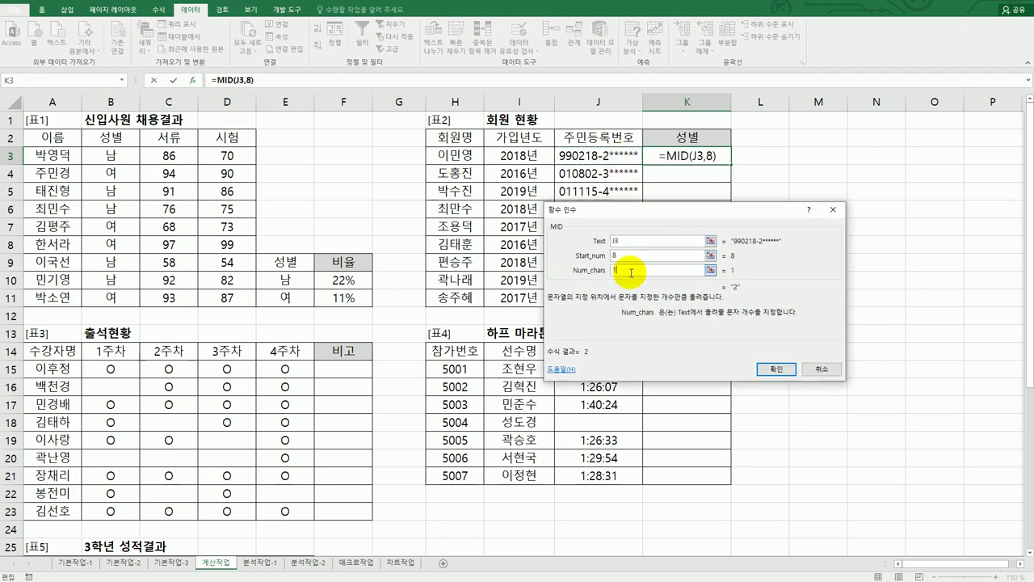
{"action": "type", "text": "1"}
{"action": "left_click", "coordinate": [750, 365]}
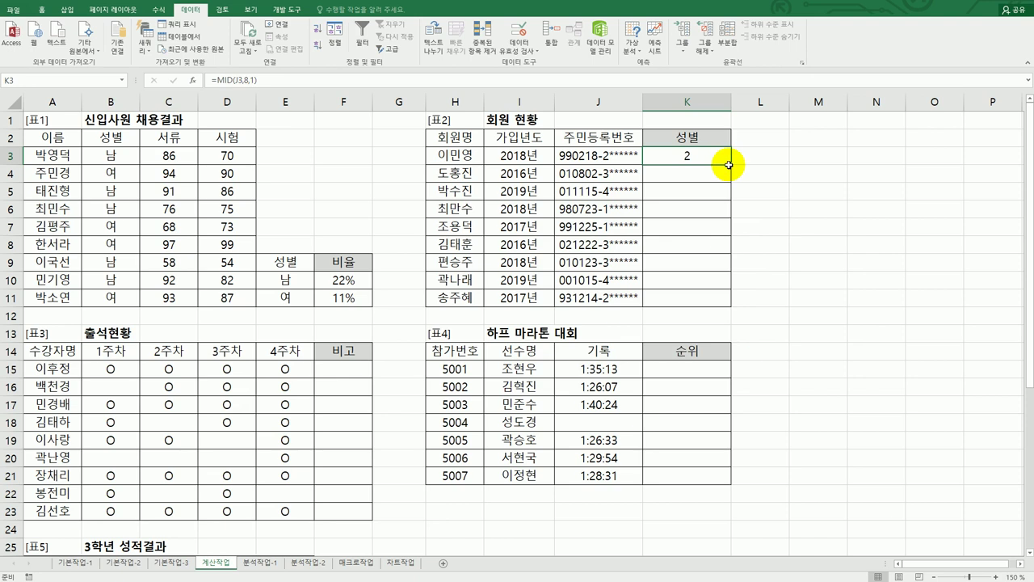
{"action": "left_click_drag", "start_coordinate": [730, 167], "coordinate": [723, 302]}
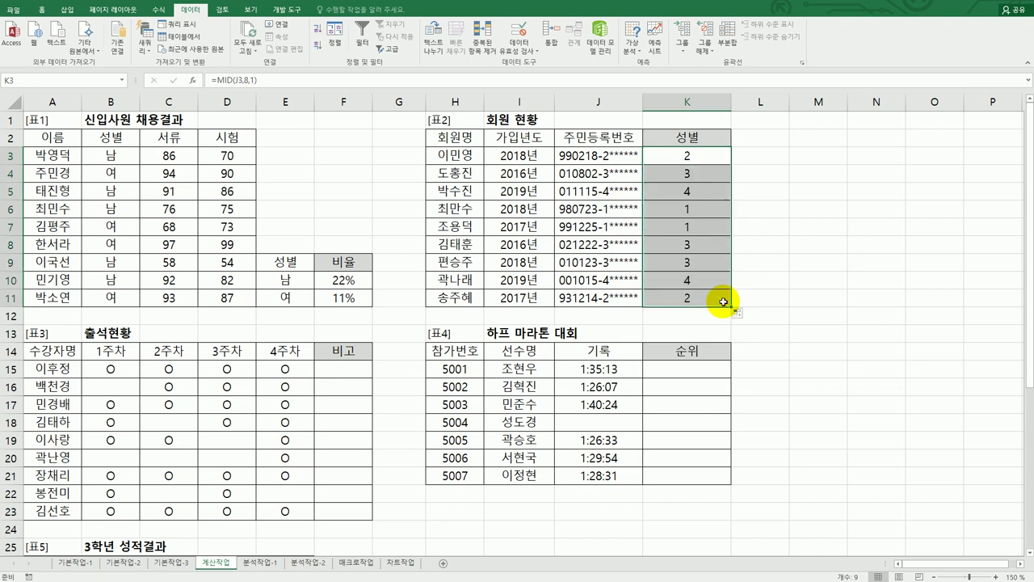
Wrap K3's MID formula in a MOD function with divisor 2 and fill it down to K11.
{"action": "left_click", "coordinate": [698, 160]}
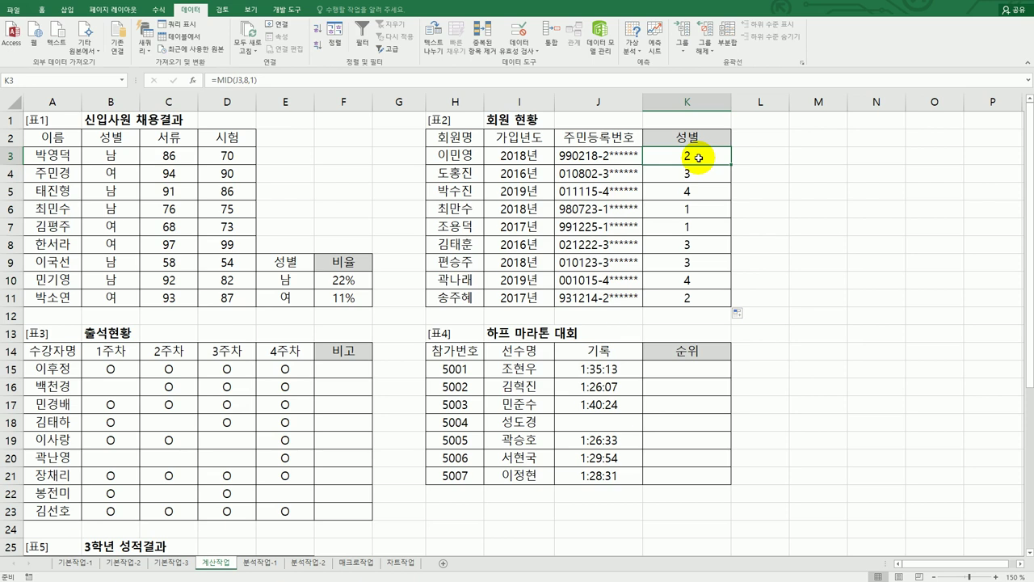
{"action": "double_click", "coordinate": [699, 158]}
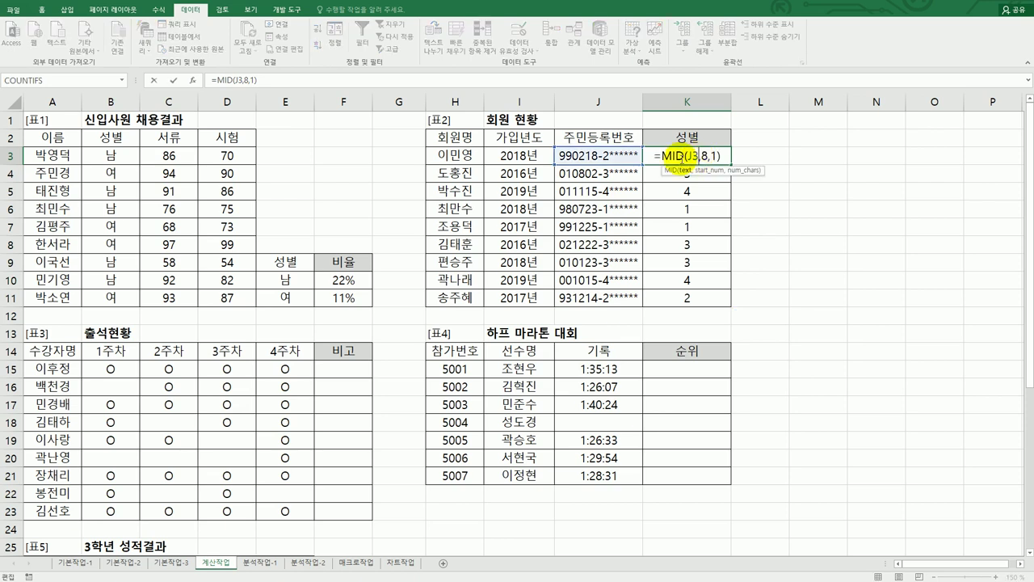
{"action": "type", "text": "mo"}
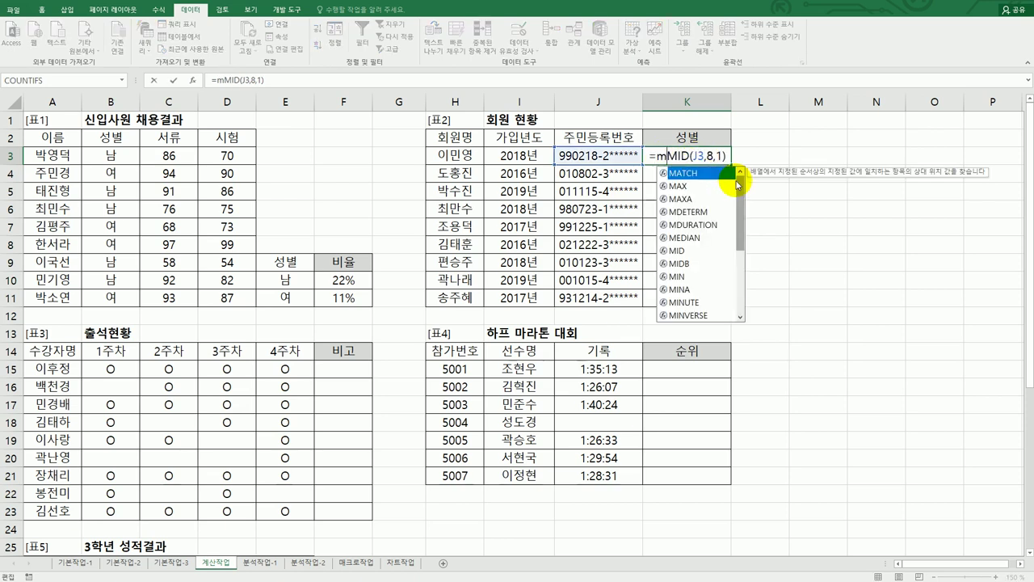
{"action": "double_click", "coordinate": [699, 173]}
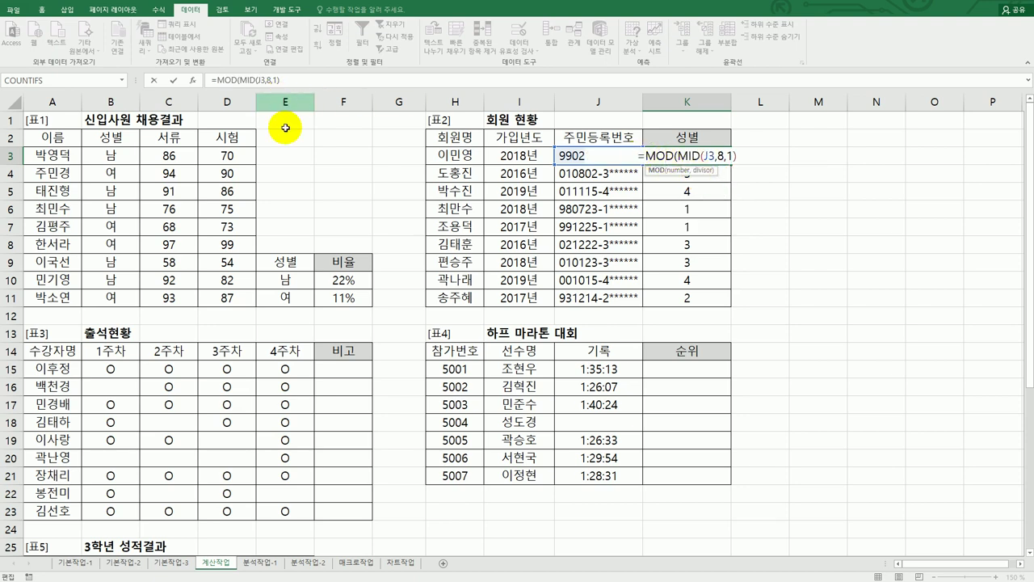
{"action": "left_click", "coordinate": [193, 80]}
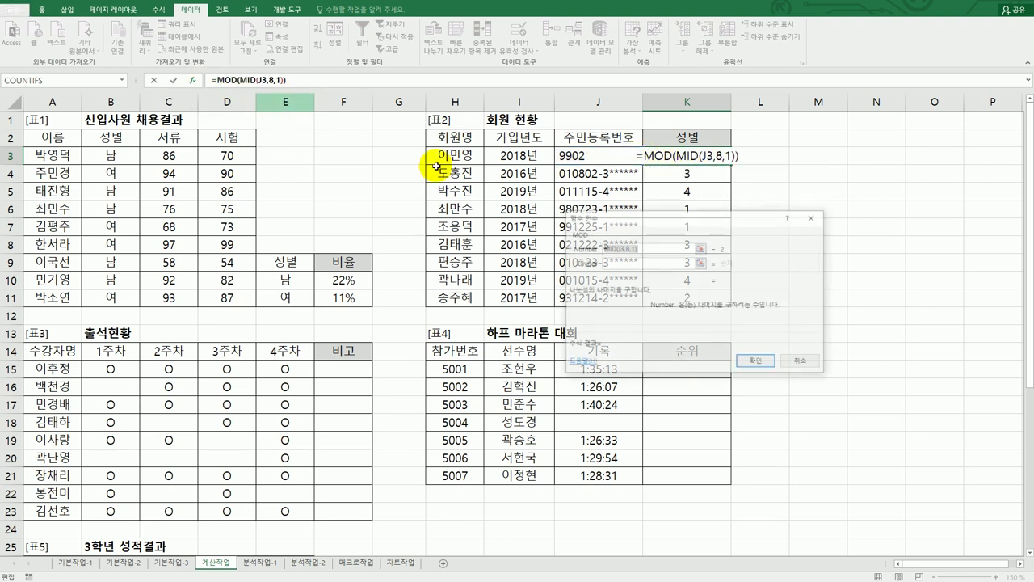
{"action": "left_click", "coordinate": [618, 264]}
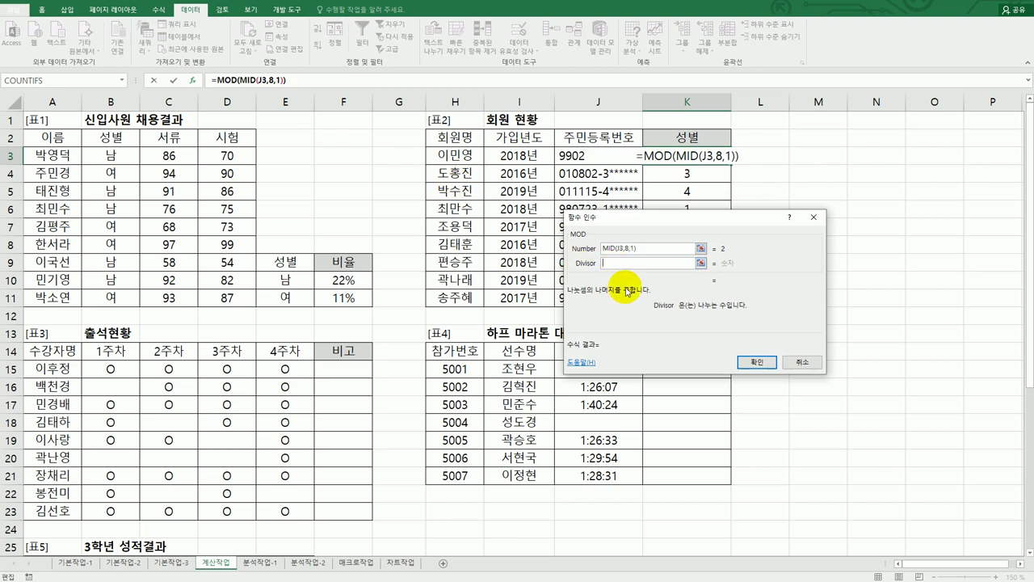
{"action": "type", "text": "2"}
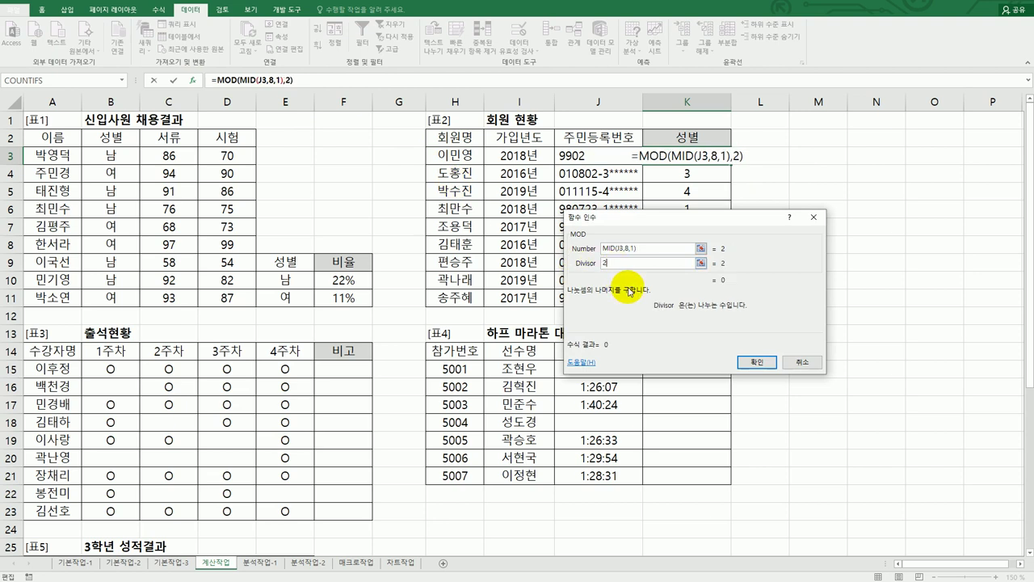
{"action": "left_click", "coordinate": [744, 361]}
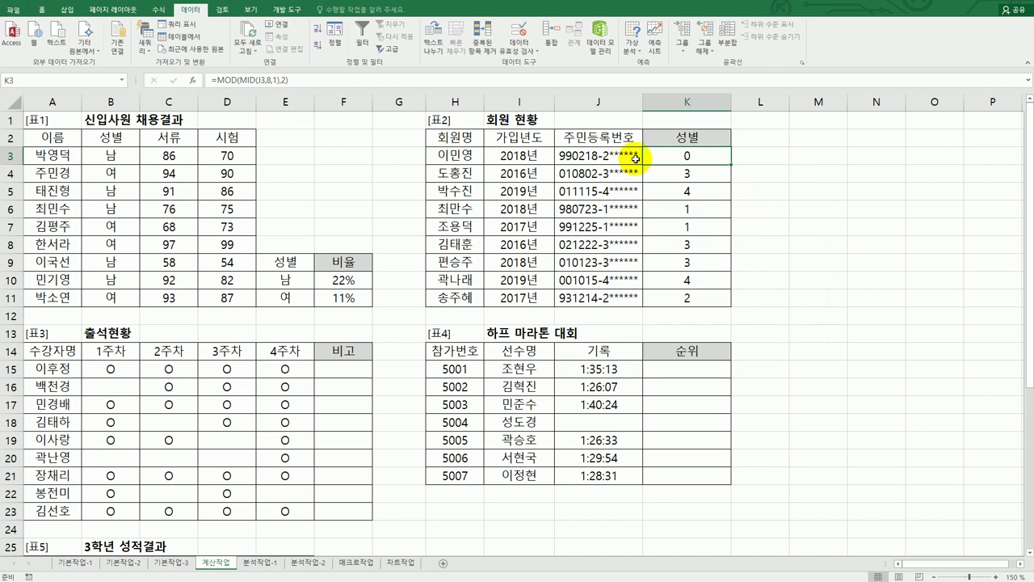
{"action": "left_click_drag", "start_coordinate": [730, 165], "coordinate": [715, 310]}
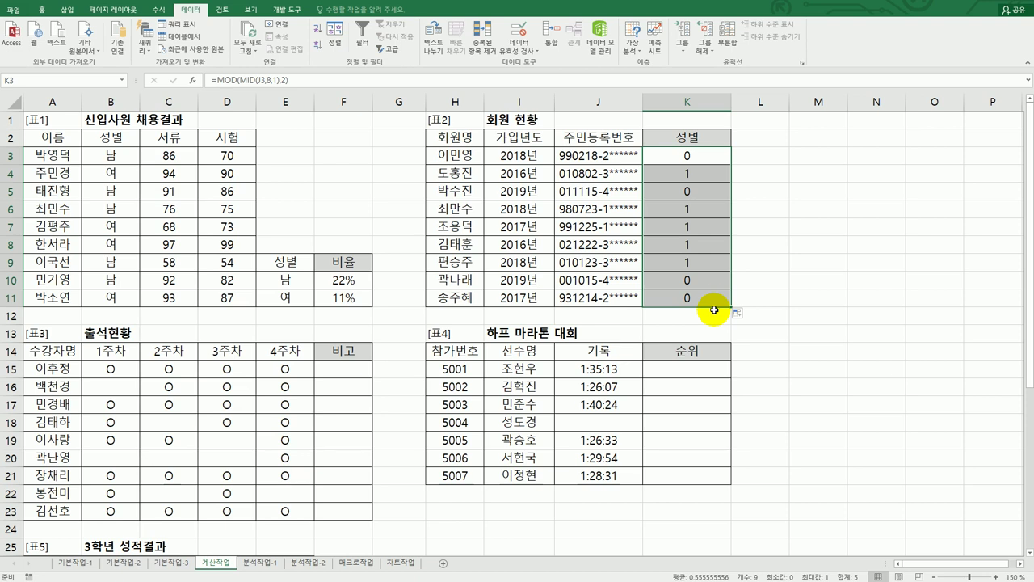
Wrap K3's MOD formula in an IF function with the logical test MOD(MID(J3,8,1),2)=1.
{"action": "left_click", "coordinate": [694, 164]}
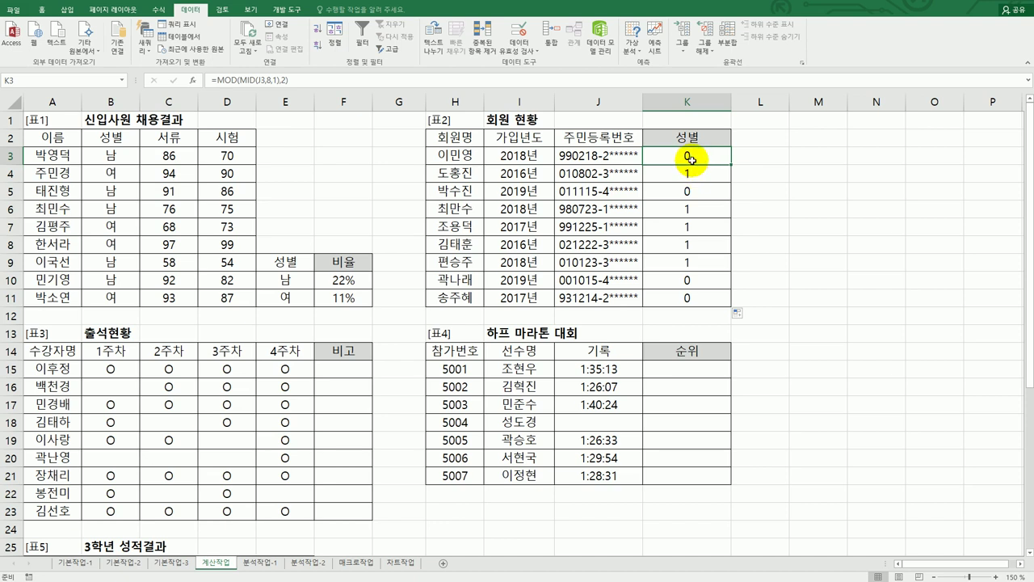
{"action": "double_click", "coordinate": [694, 155]}
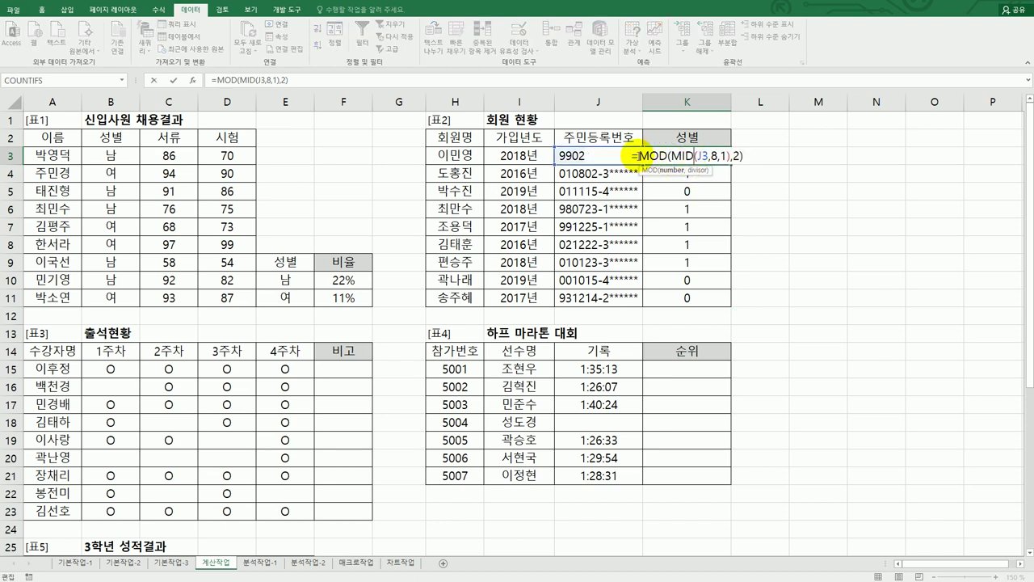
{"action": "left_click", "coordinate": [635, 155]}
{"action": "type", "text": "IF("}
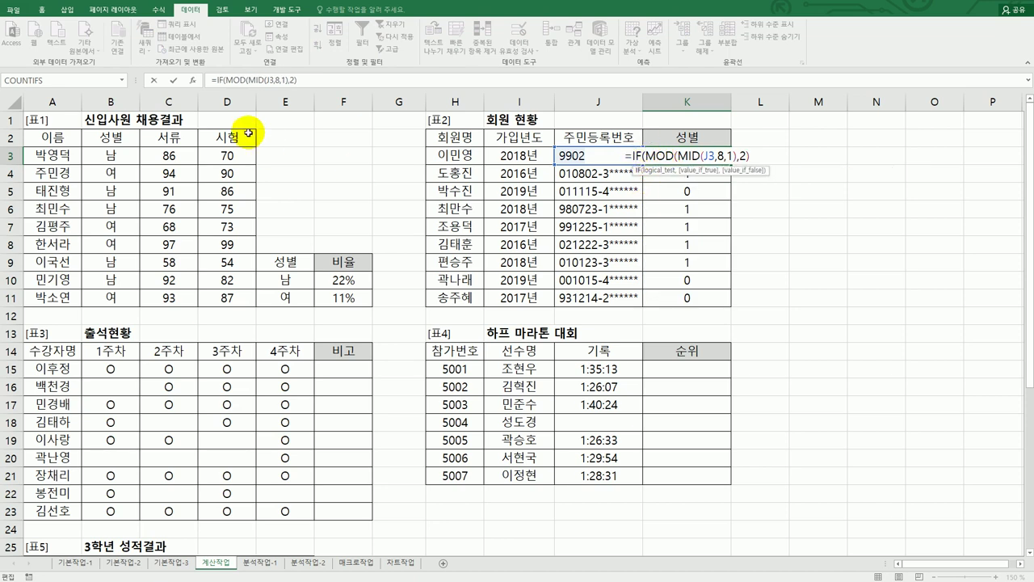
{"action": "left_click", "coordinate": [215, 80]}
{"action": "key", "text": "shift+F3"}
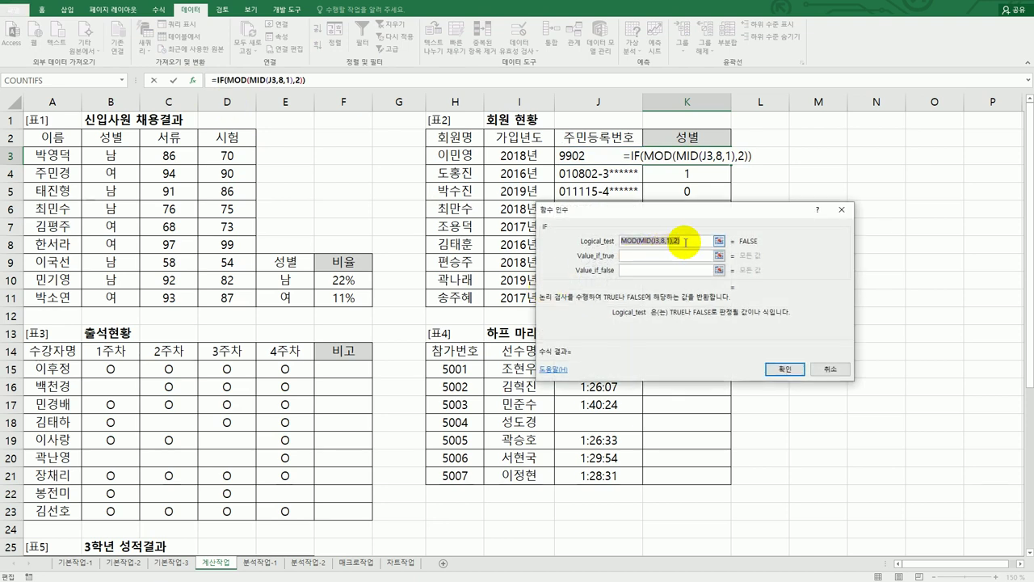
{"action": "type", "text": "="}
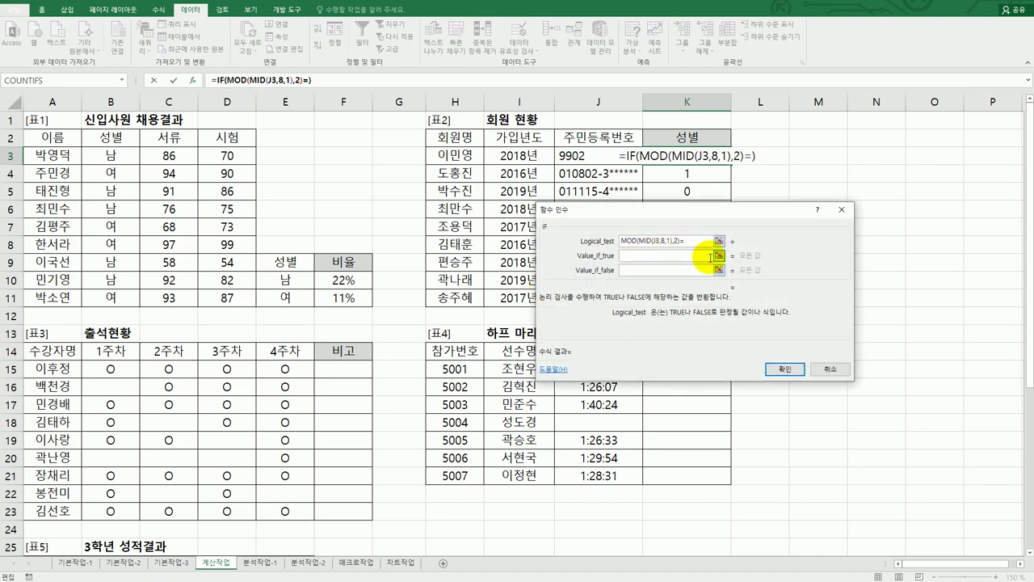
{"action": "type", "text": "1"}
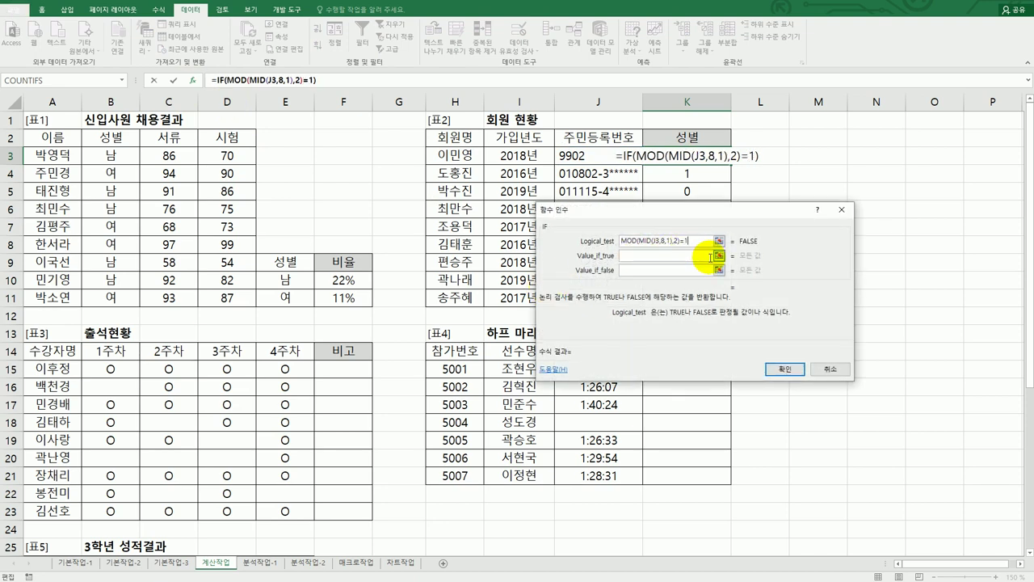
Return "남자" when K3's IF test is true and "여자" when false, and fill the formula down to K11.
{"action": "left_click", "coordinate": [710, 256]}
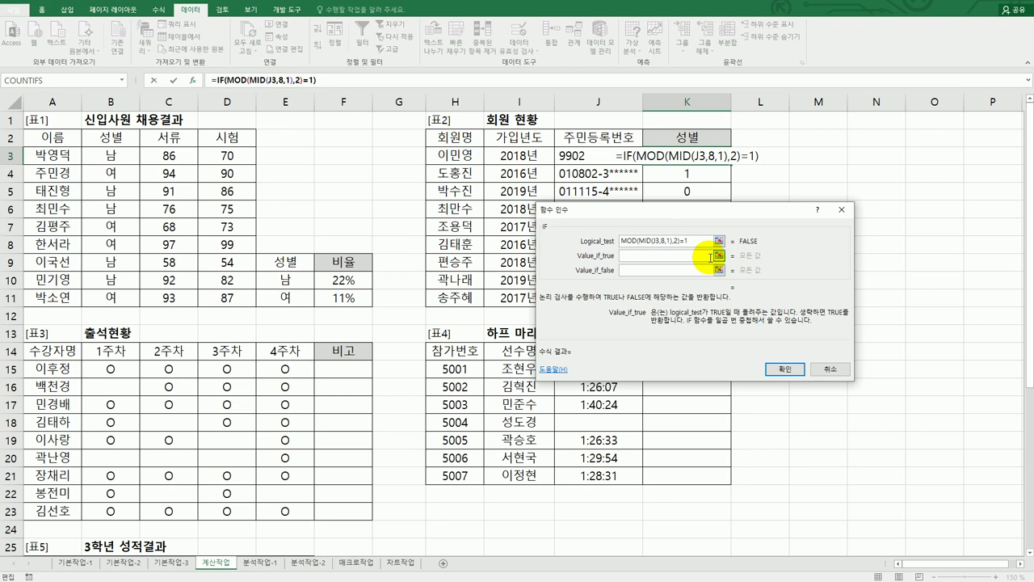
{"action": "type", "text": "남자"}
{"action": "key", "text": "Tab"}
{"action": "type", "text": "여자"}
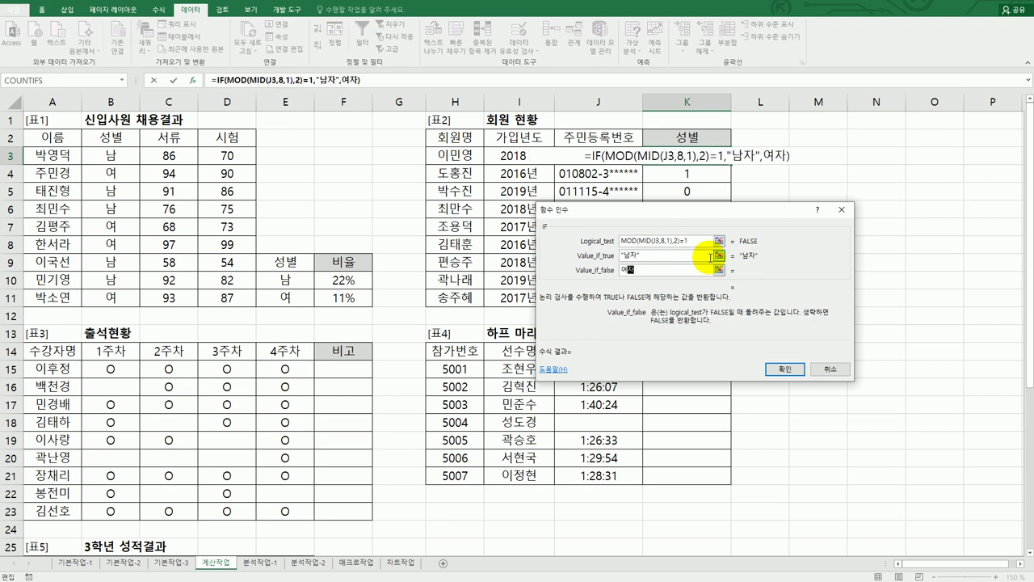
{"action": "left_click", "coordinate": [642, 272]}
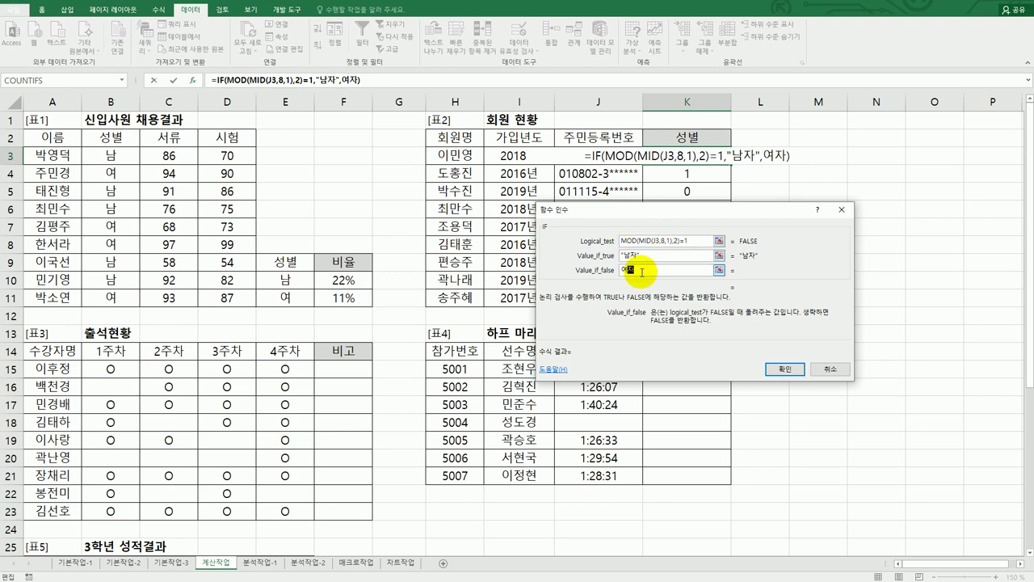
{"action": "left_click", "coordinate": [784, 369]}
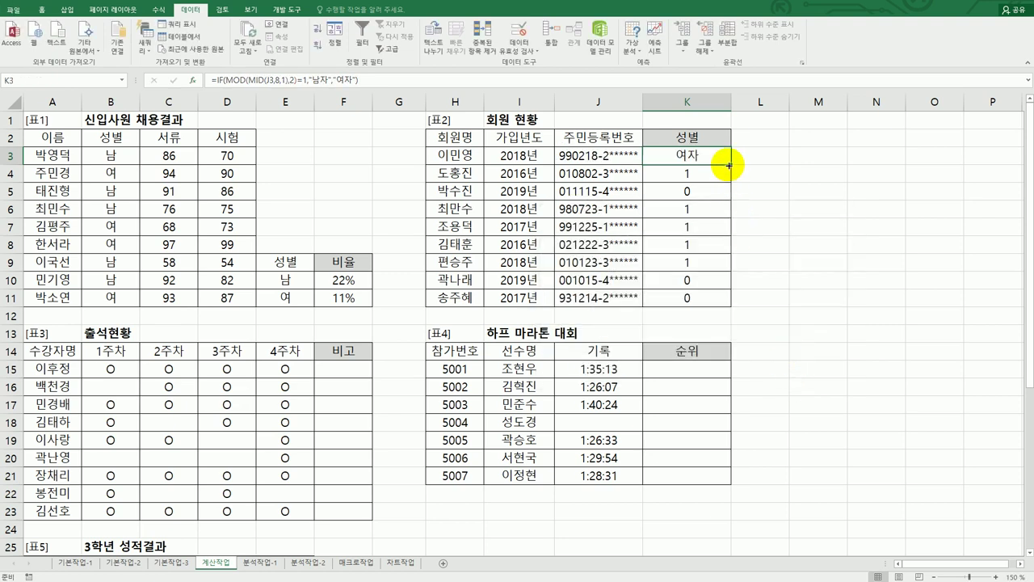
{"action": "left_click_drag", "start_coordinate": [731, 164], "coordinate": [729, 298]}
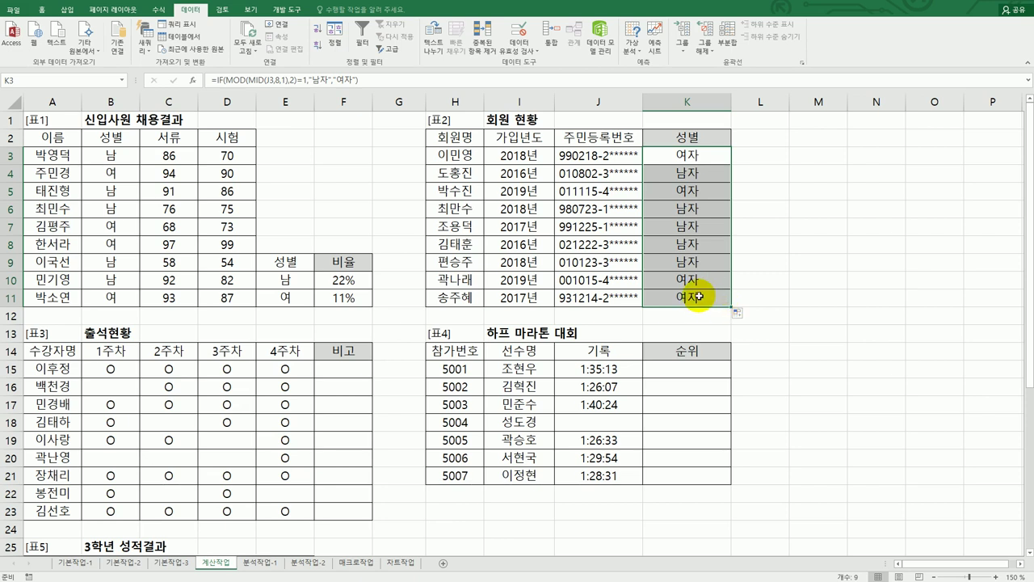
{"action": "left_click", "coordinate": [699, 296]}
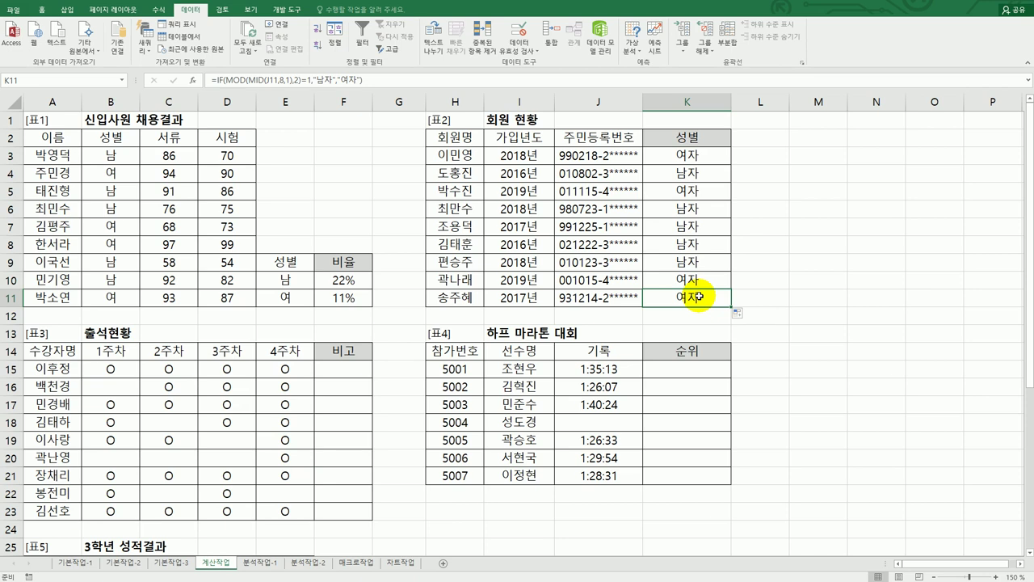
Count the first attendee's attendance marks with =COUNTA(B15:E15) in F15 of 표3's 비고 column and fill it down to F23.
{"action": "left_click", "coordinate": [345, 376]}
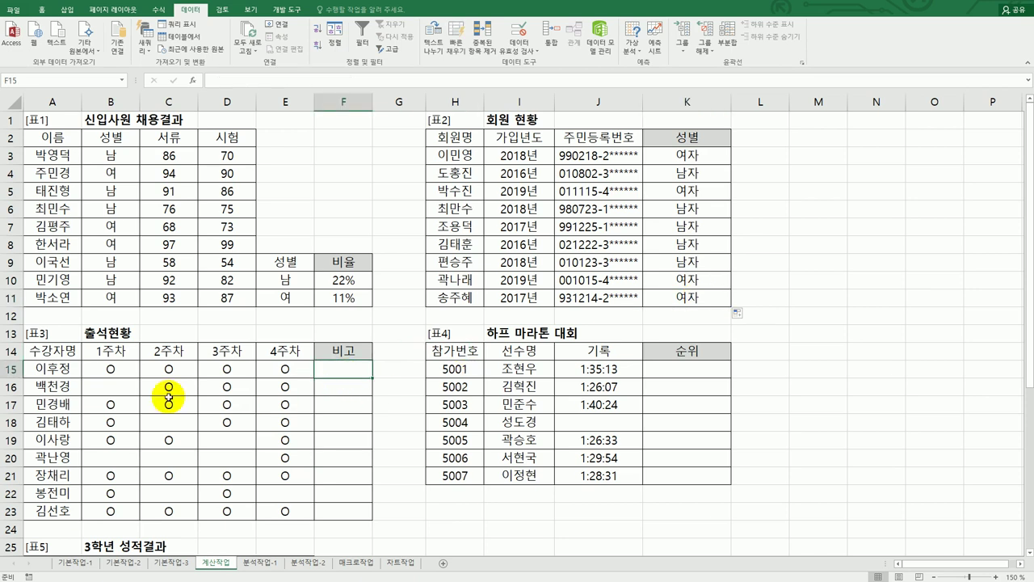
{"action": "scroll", "coordinate": [149, 395], "scroll_direction": "down", "scroll_amount": 2}
{"action": "left_click_drag", "start_coordinate": [117, 263], "coordinate": [270, 403]}
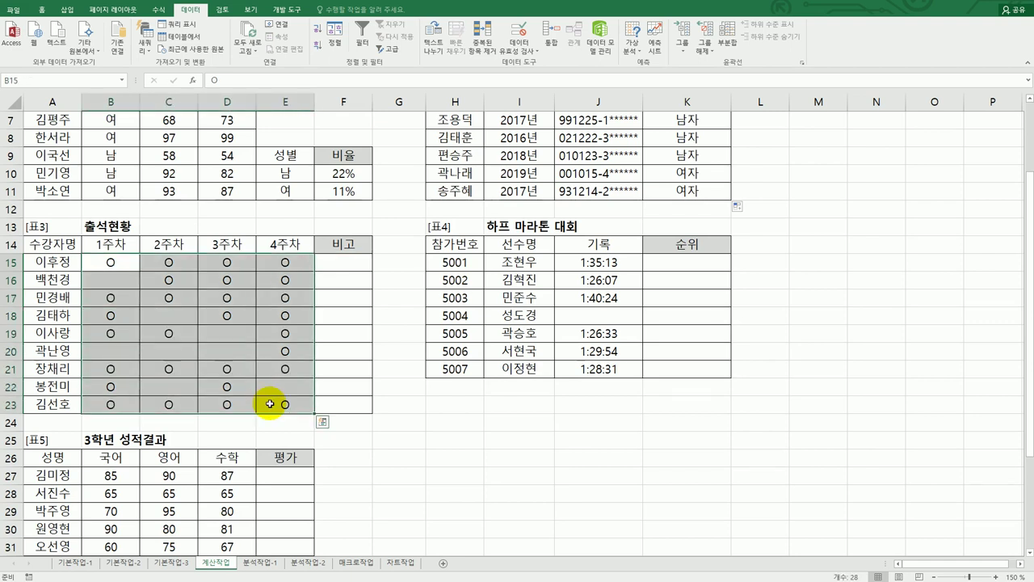
{"action": "left_click", "coordinate": [342, 272]}
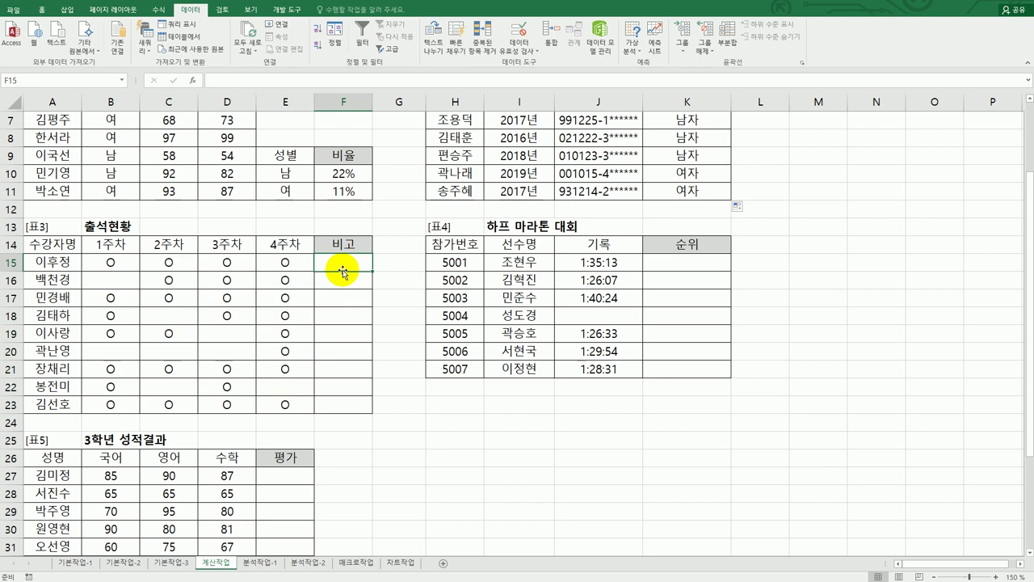
{"action": "left_click_drag", "start_coordinate": [128, 266], "coordinate": [289, 267]}
{"action": "left_click", "coordinate": [354, 265]}
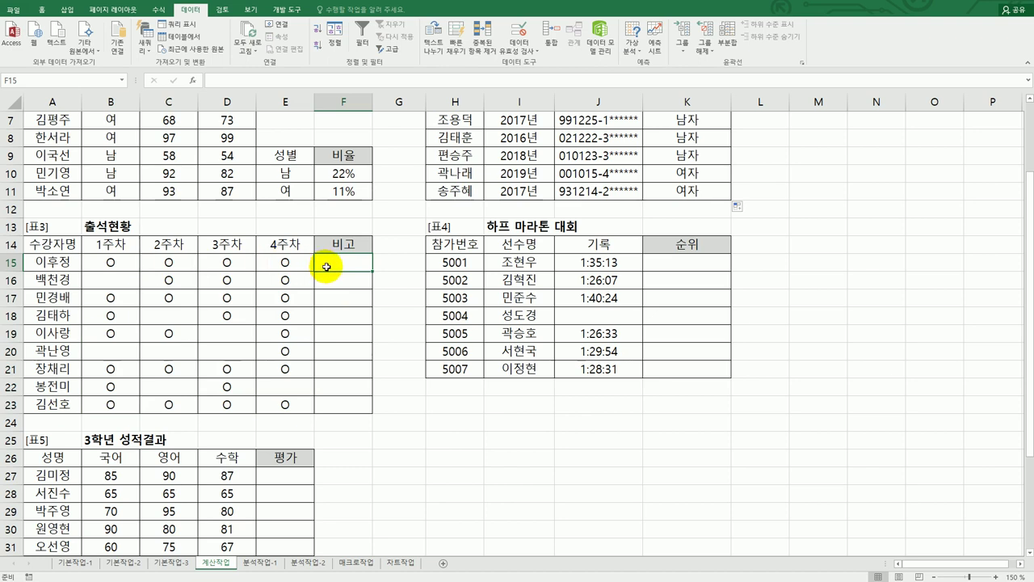
{"action": "type", "text": "="}
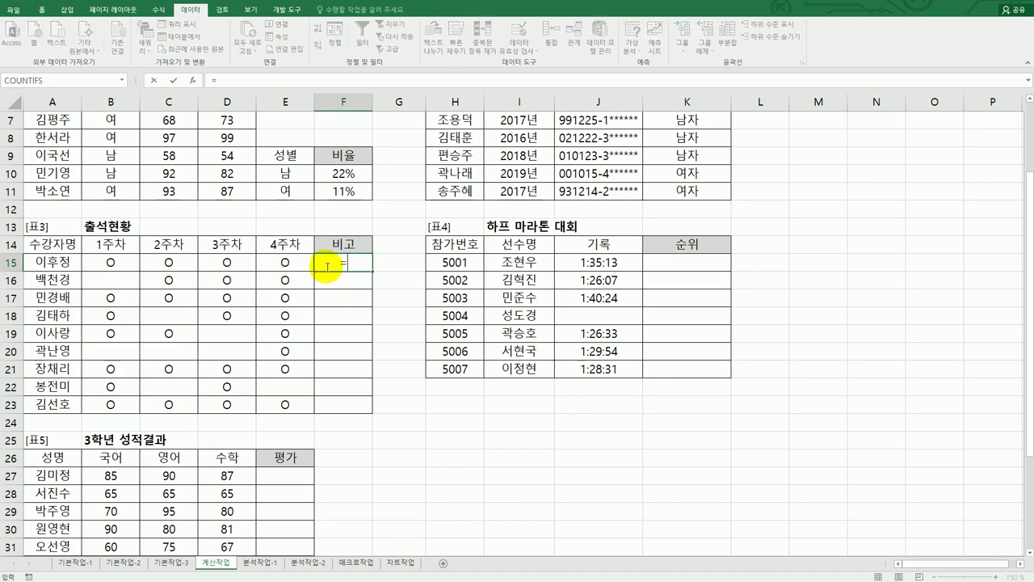
{"action": "type", "text": "ㅊ"}
{"action": "key", "text": "BackSpace"}
{"action": "type", "text": "cou"}
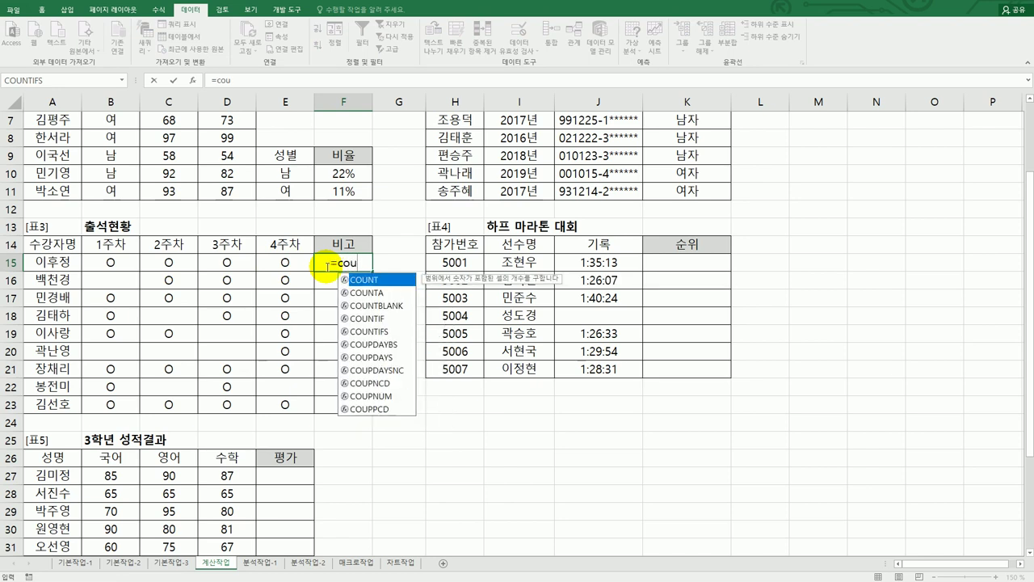
{"action": "double_click", "coordinate": [374, 299]}
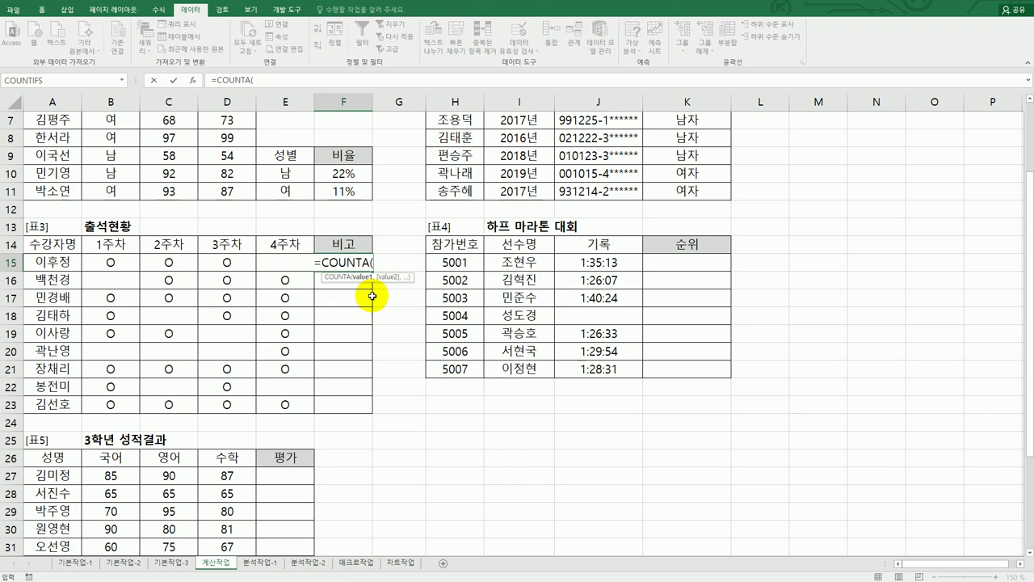
{"action": "left_click_drag", "start_coordinate": [121, 262], "coordinate": [284, 262]}
{"action": "type", "text": ")"}
{"action": "key", "text": "Return"}
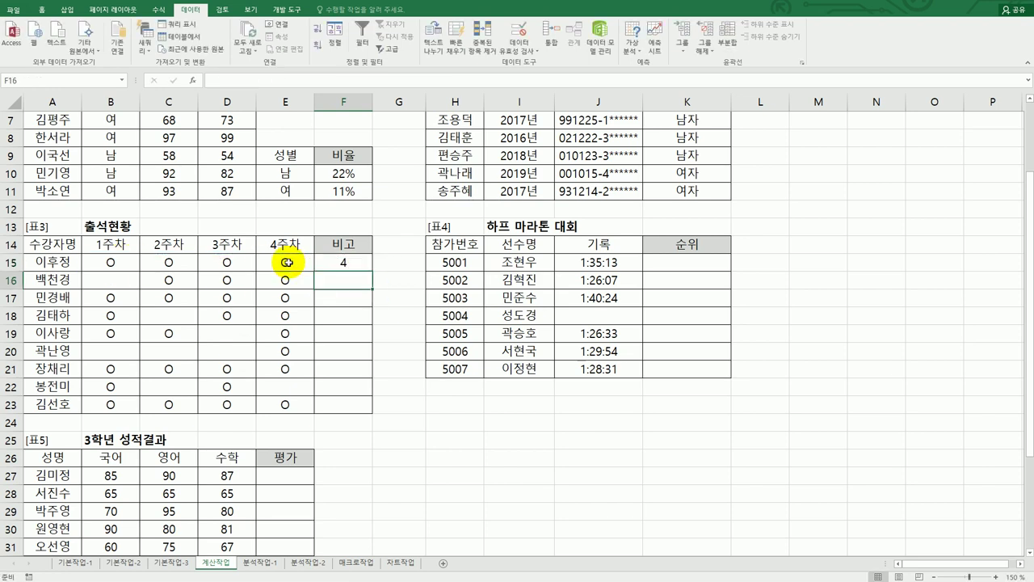
{"action": "left_click", "coordinate": [335, 263]}
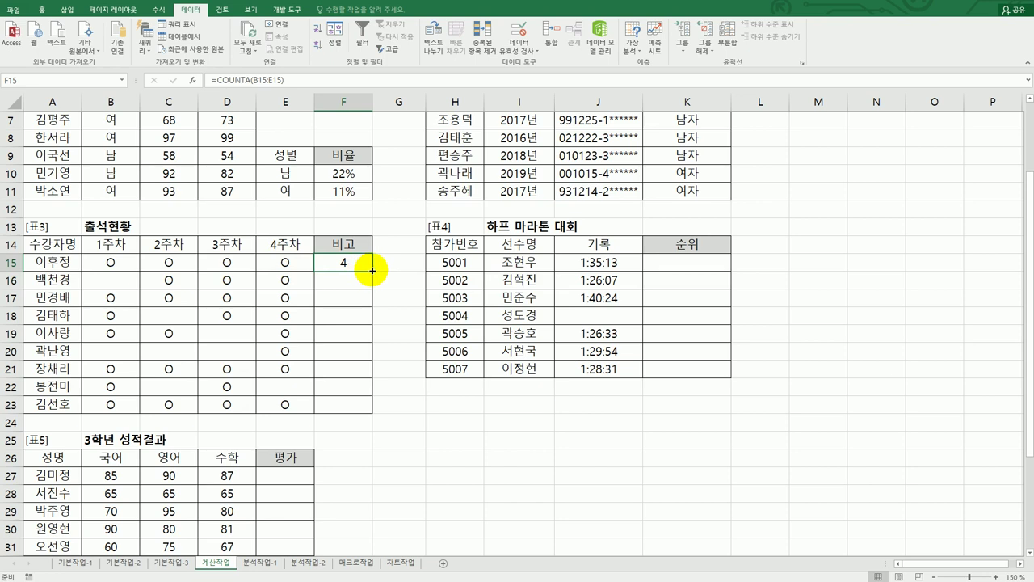
{"action": "left_click_drag", "start_coordinate": [373, 272], "coordinate": [421, 411]}
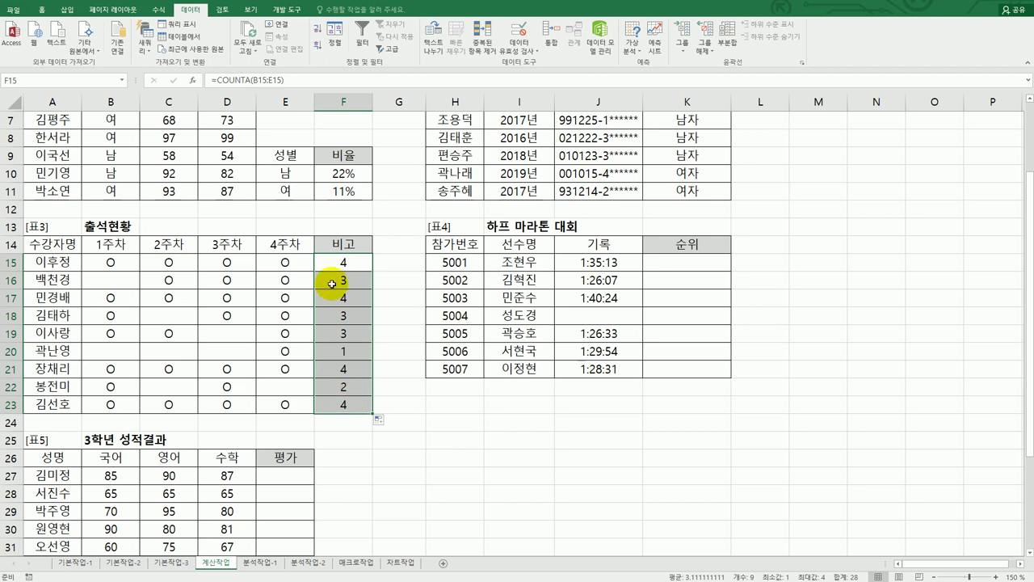
Wrap F15's COUNTA formula in a CHOOSE function so that the count serves as the index number.
{"action": "left_click", "coordinate": [341, 261]}
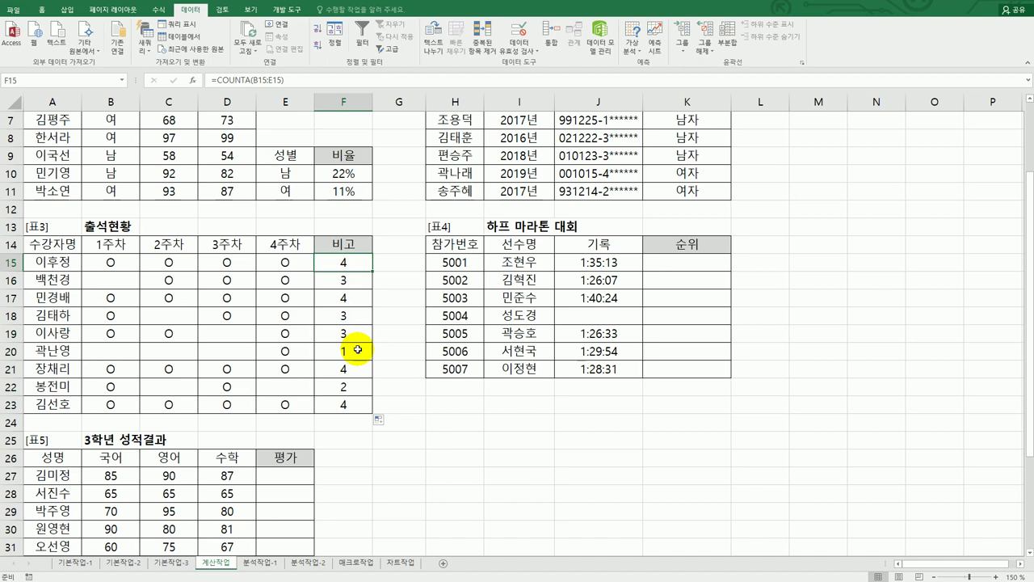
{"action": "double_click", "coordinate": [343, 262]}
{"action": "left_click", "coordinate": [296, 261]}
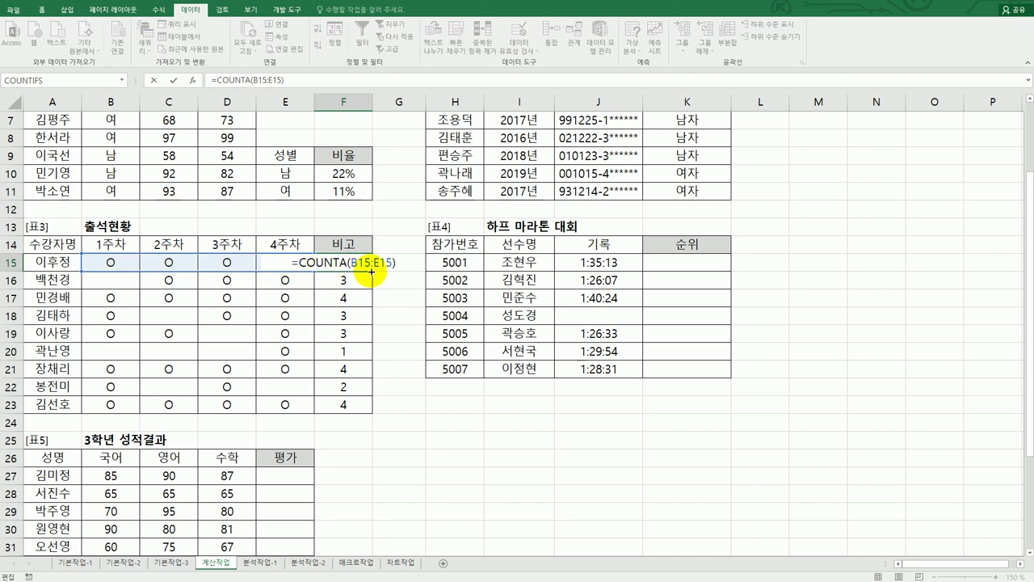
{"action": "type", "text": "cho"}
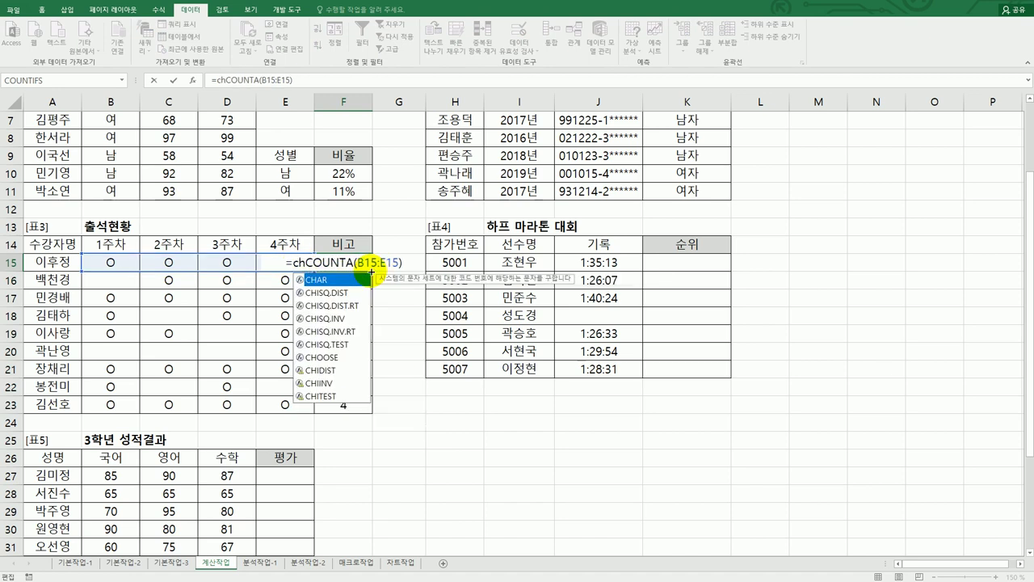
{"action": "double_click", "coordinate": [315, 280]}
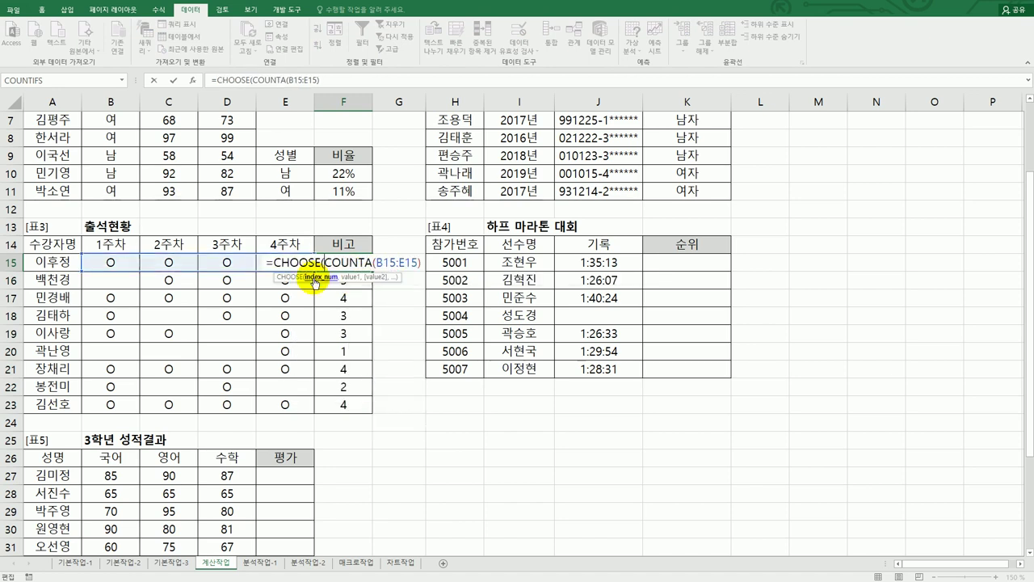
Set CHOOSE's Value1 to Value4 in F15 to "D", "C", "B" and "A", and fill the formula down to F23.
{"action": "left_click", "coordinate": [298, 262]}
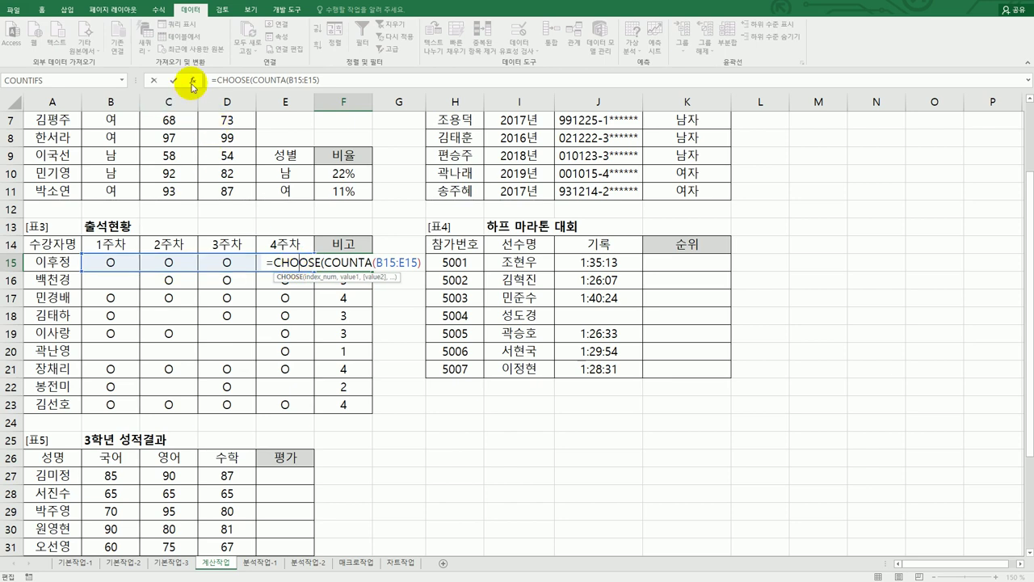
{"action": "left_click", "coordinate": [192, 80]}
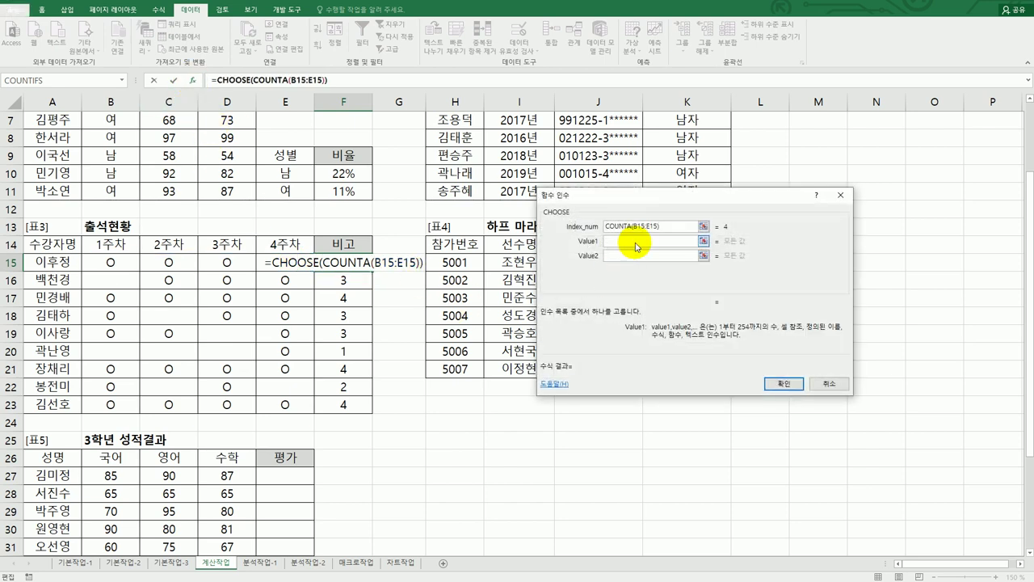
{"action": "left_click", "coordinate": [635, 242]}
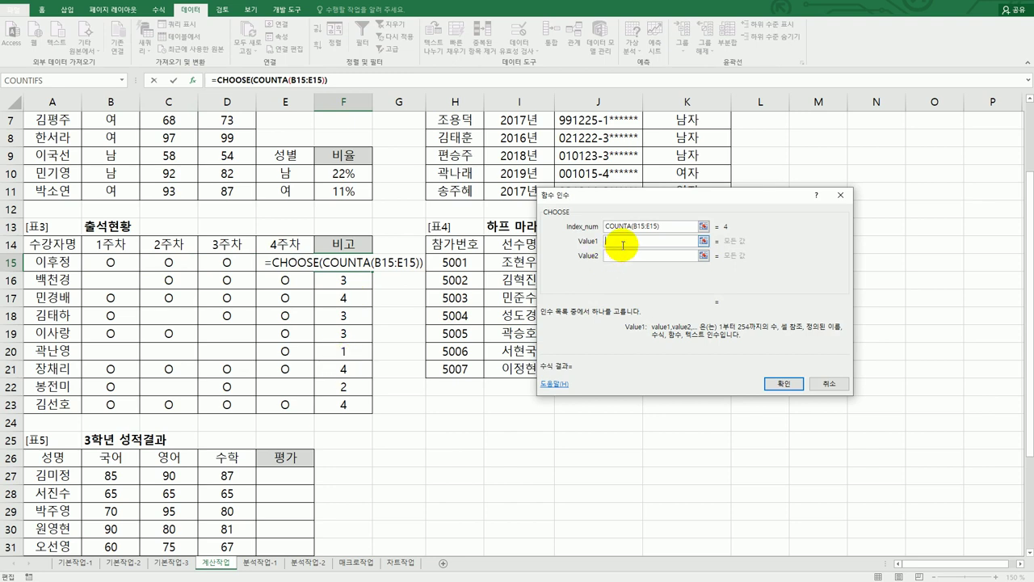
{"action": "type", "text": "D"}
{"action": "key", "text": "Tab"}
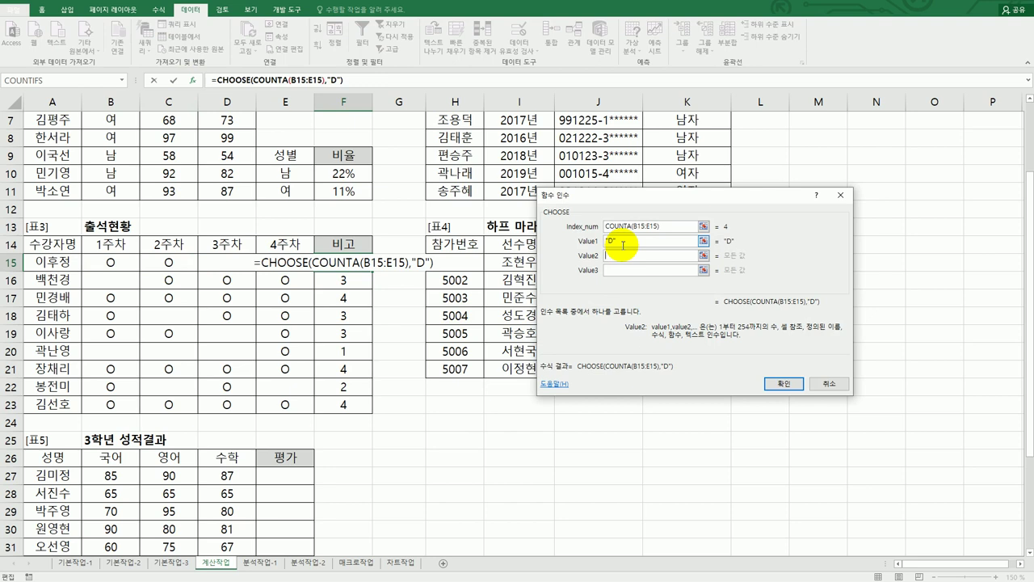
{"action": "type", "text": "C"}
{"action": "key", "text": "Tab"}
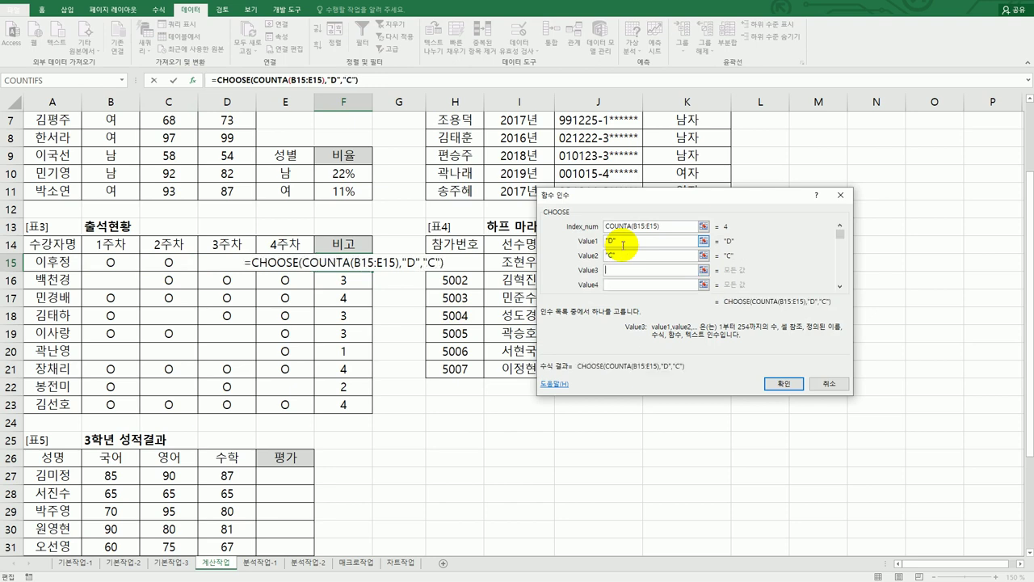
{"action": "type", "text": "B"}
{"action": "key", "text": "Tab"}
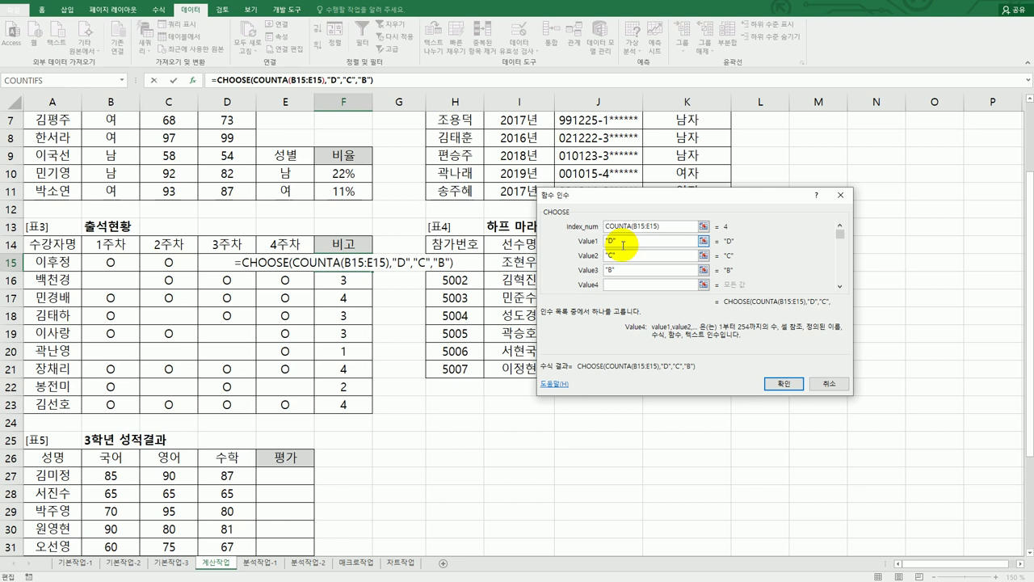
{"action": "type", "text": "A"}
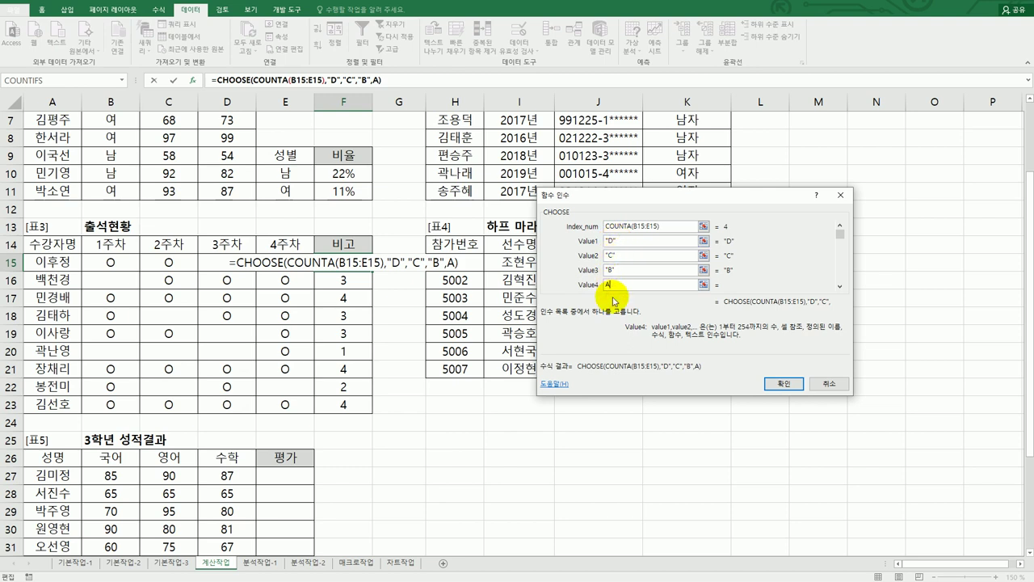
{"action": "left_click", "coordinate": [769, 382]}
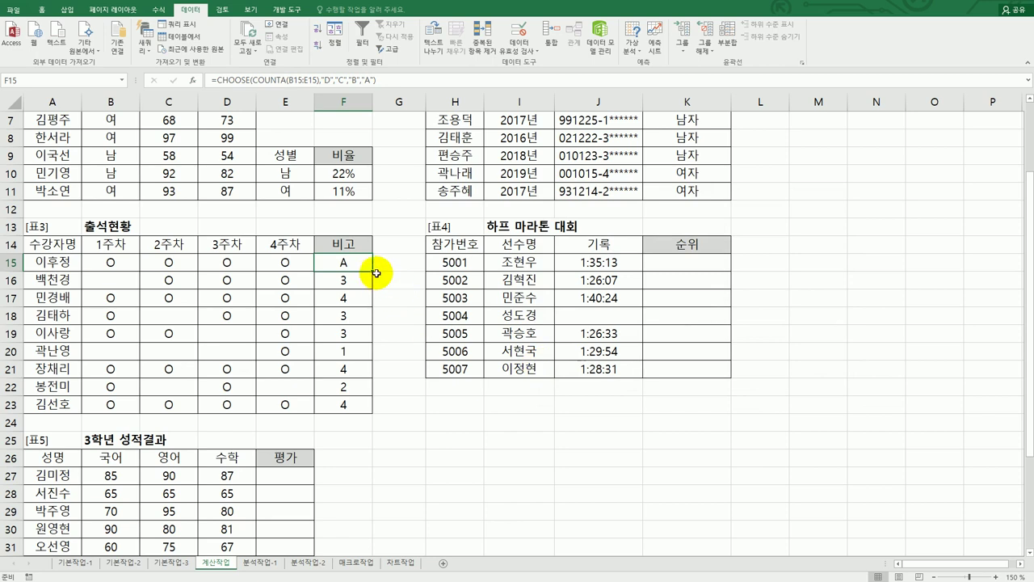
{"action": "left_click_drag", "start_coordinate": [373, 273], "coordinate": [370, 411]}
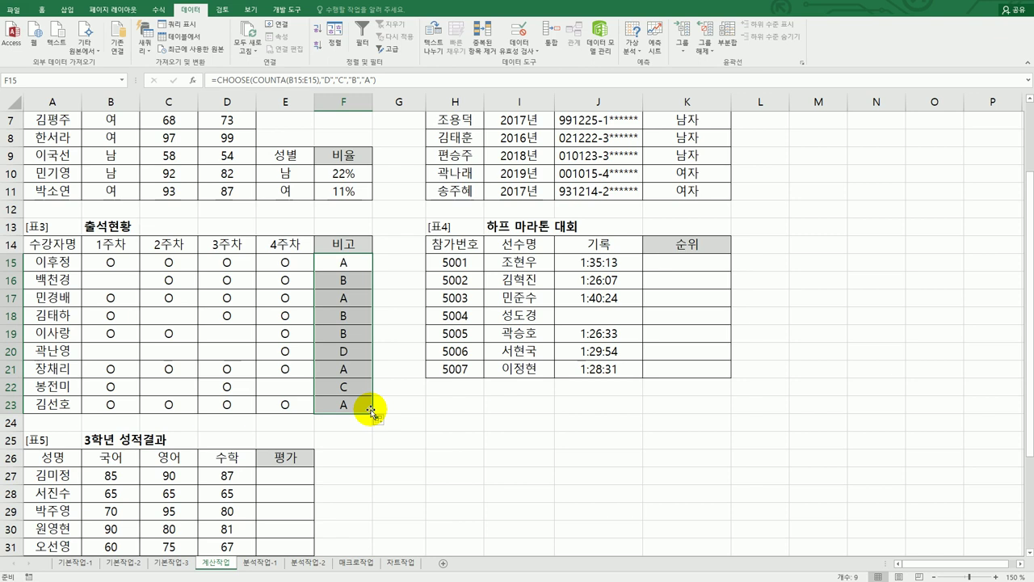
Start a RANK.EQ function in K15 of 표4's 순위 column with J15 as its Number argument.
{"action": "left_click", "coordinate": [674, 266]}
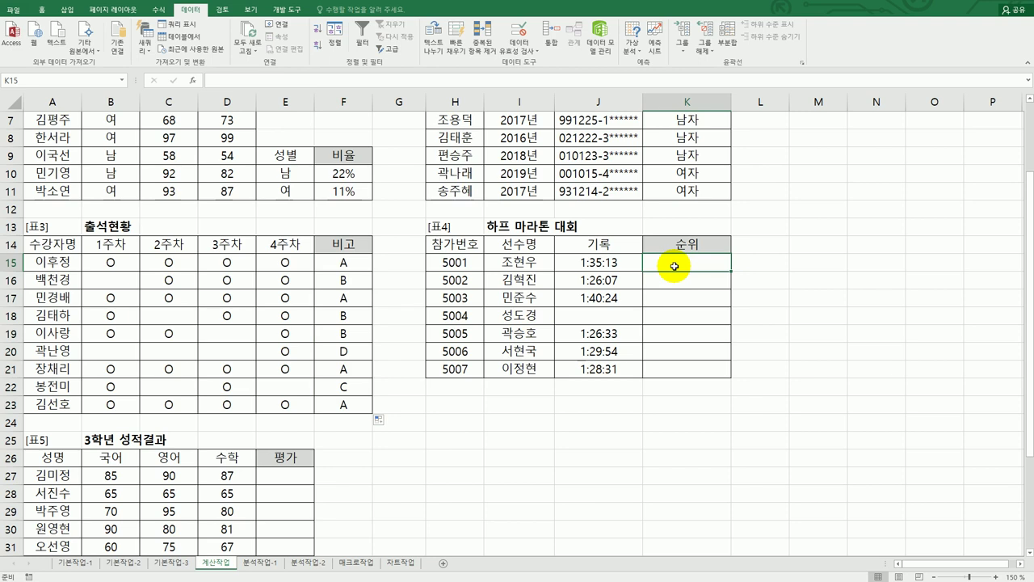
{"action": "type", "text": "="}
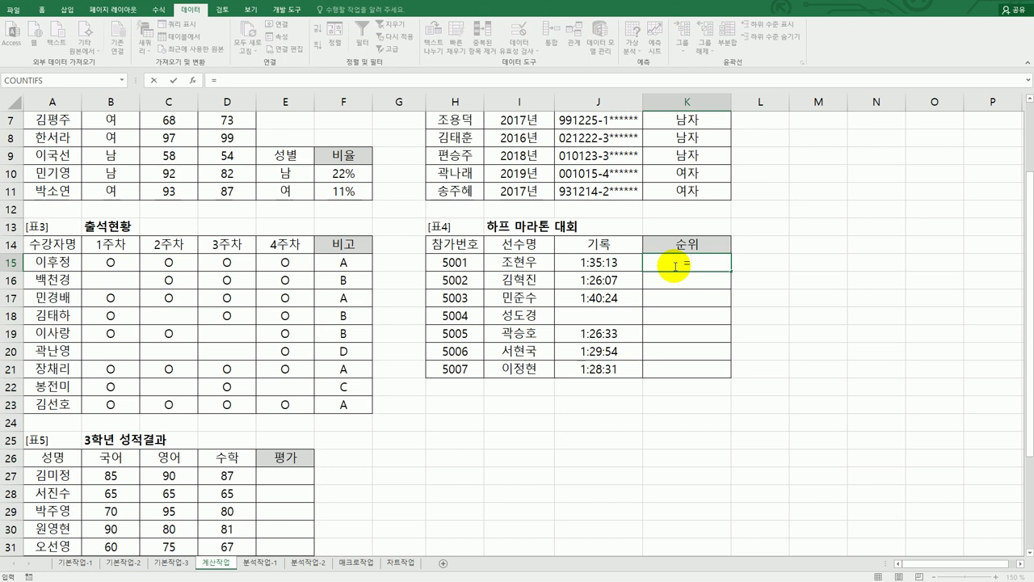
{"action": "type", "text": "ra"}
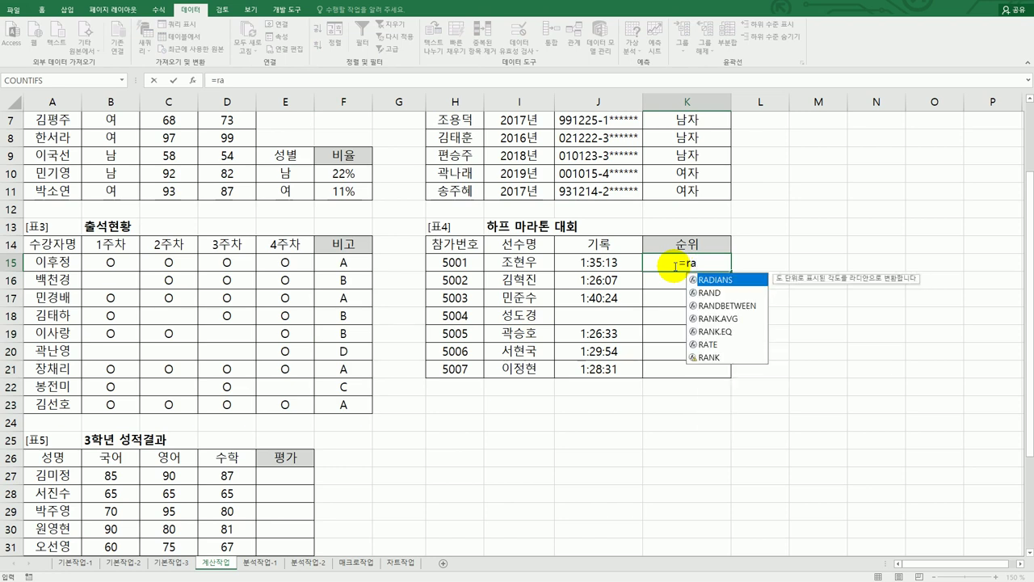
{"action": "left_click", "coordinate": [727, 332]}
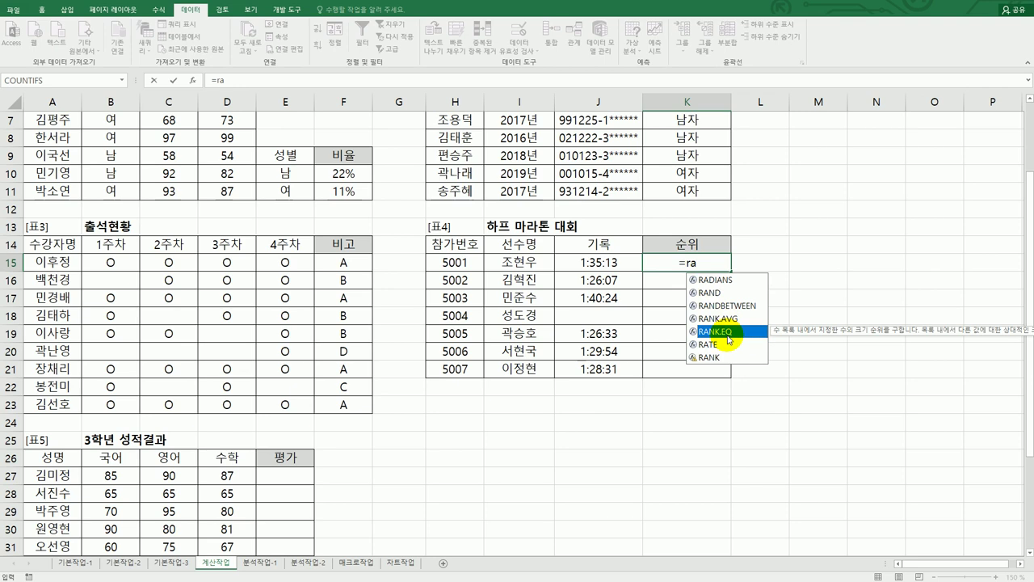
{"action": "double_click", "coordinate": [728, 332]}
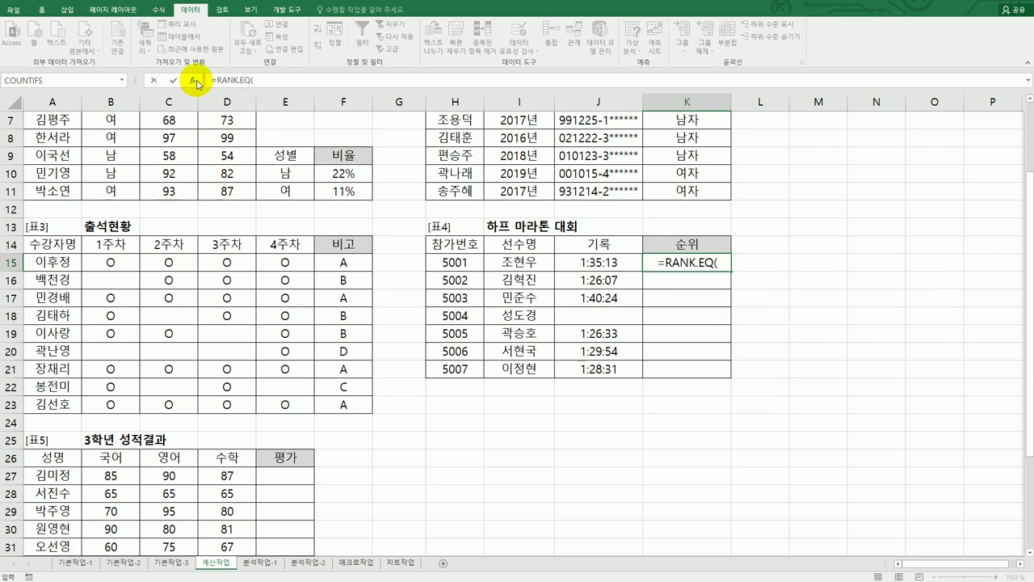
{"action": "left_click", "coordinate": [193, 80]}
{"action": "left_click_drag", "start_coordinate": [658, 209], "coordinate": [756, 244]}
{"action": "left_click", "coordinate": [610, 264]}
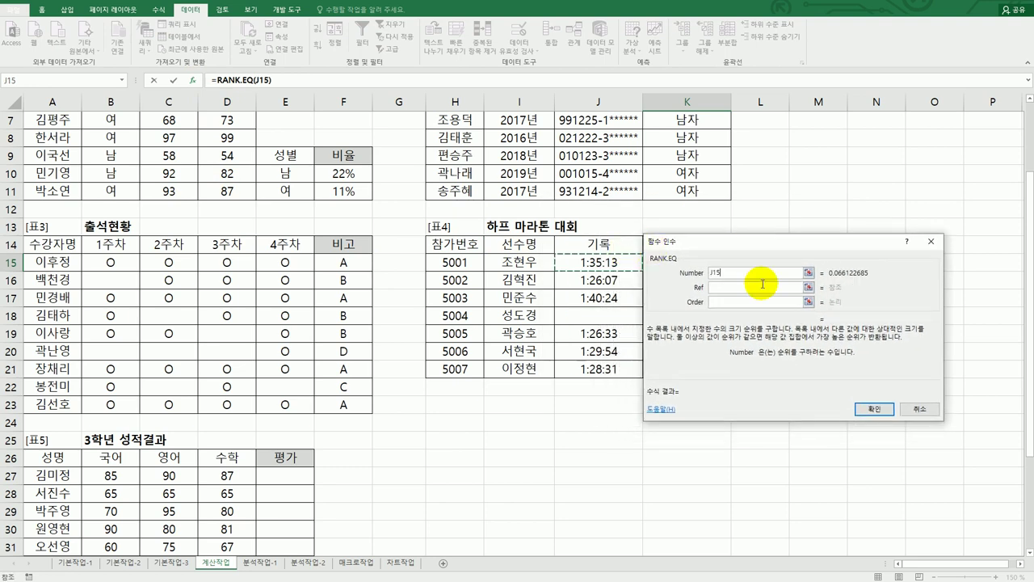
Set RANK.EQ's Ref to $J$15:$J$21 and Order to 1 in K15, fill the formula down to K21, and check row 18.
{"action": "left_click", "coordinate": [734, 287]}
{"action": "left_click_drag", "start_coordinate": [605, 262], "coordinate": [595, 373]}
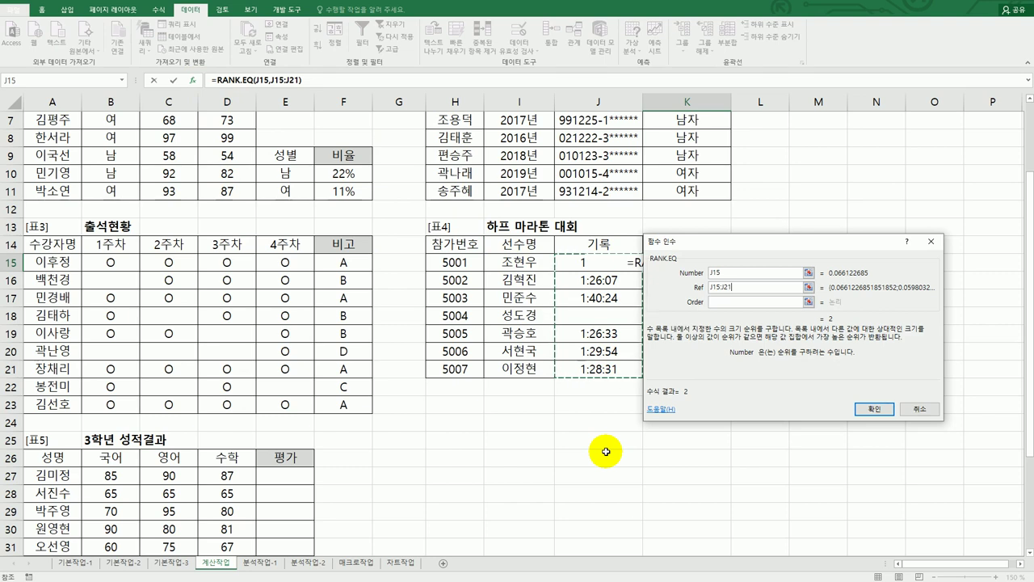
{"action": "key", "text": "F4"}
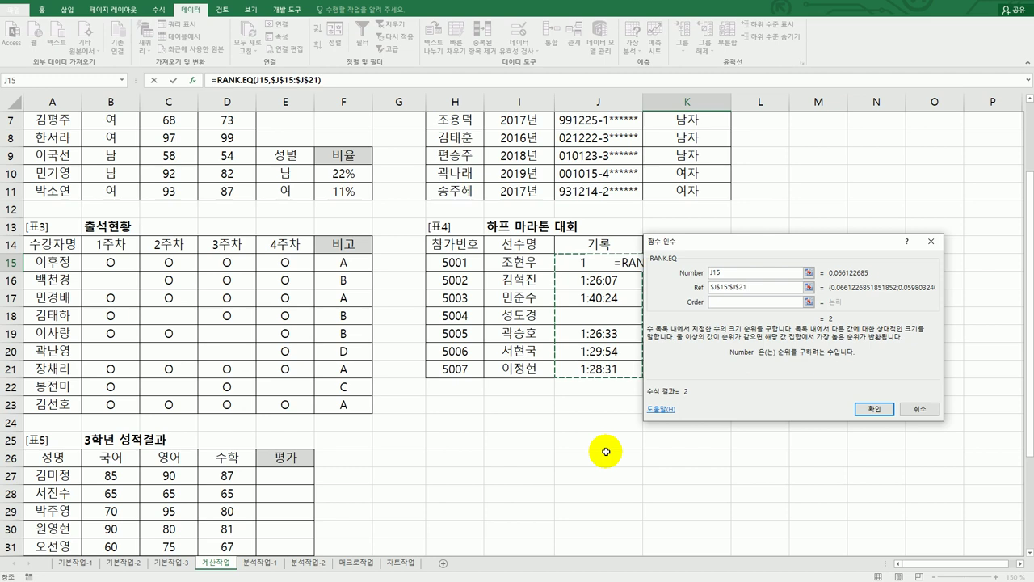
{"action": "left_click", "coordinate": [742, 304]}
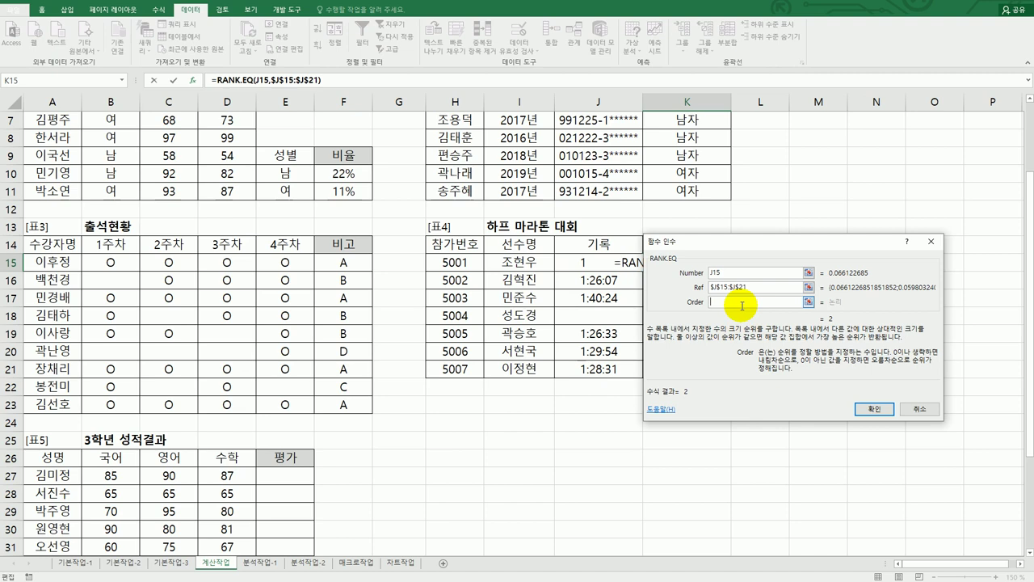
{"action": "type", "text": "1"}
{"action": "left_click", "coordinate": [869, 409]}
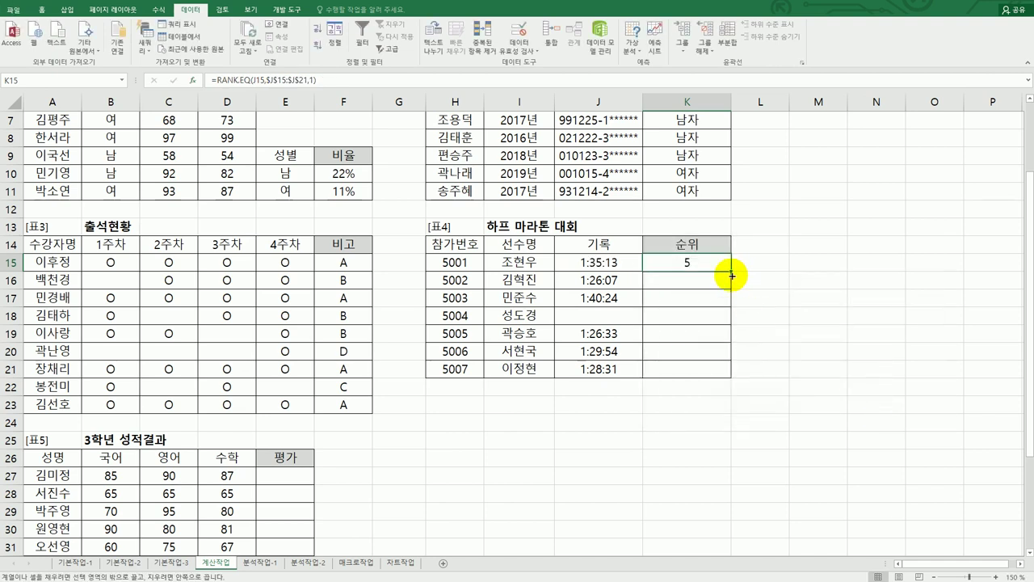
{"action": "left_click_drag", "start_coordinate": [732, 275], "coordinate": [727, 379]}
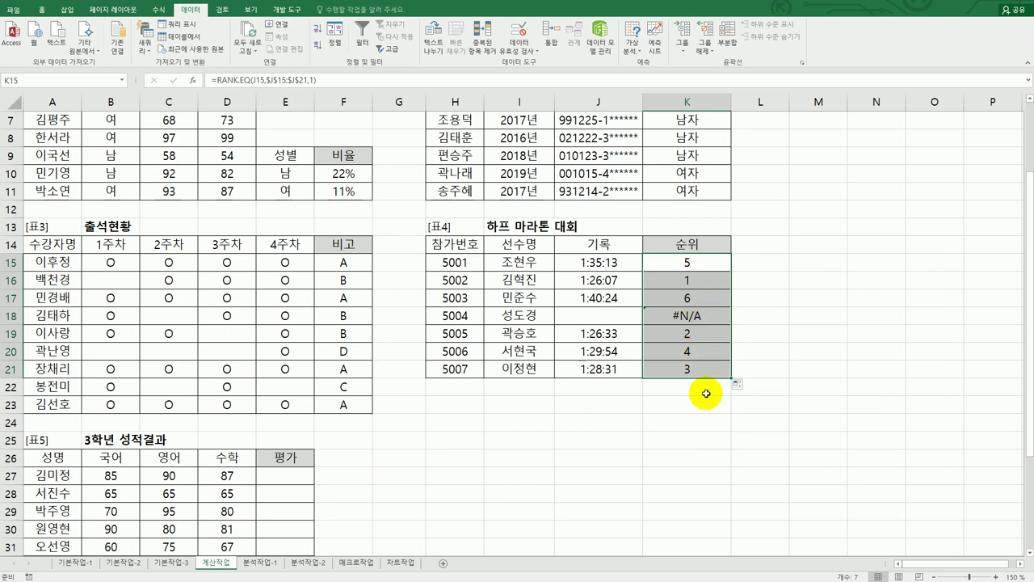
{"action": "left_click", "coordinate": [595, 319]}
{"action": "left_click", "coordinate": [686, 316]}
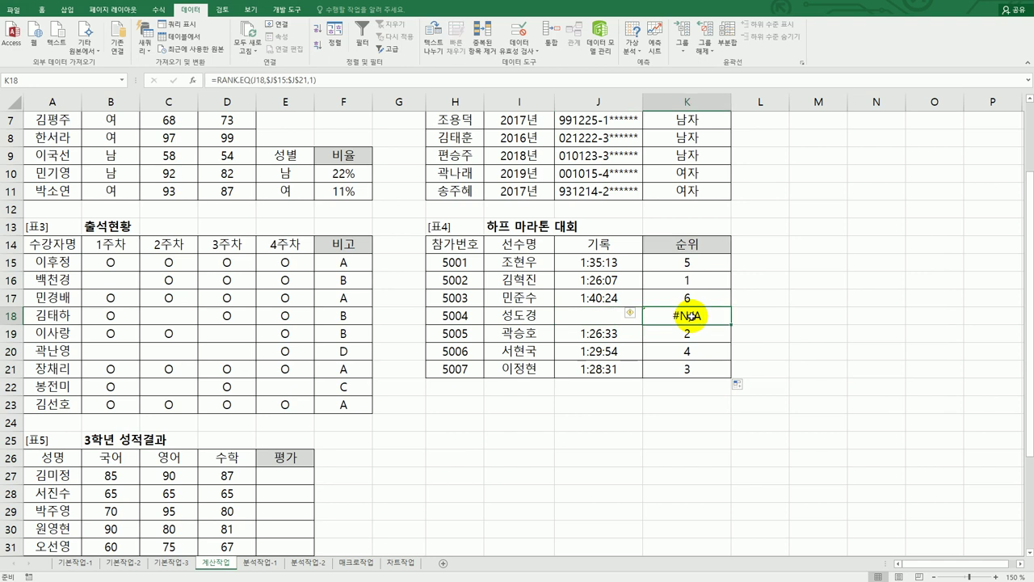
Wrap K15's RANK.EQ formula in an IFERROR function so that the rank serves as its Value argument.
{"action": "left_click", "coordinate": [705, 266]}
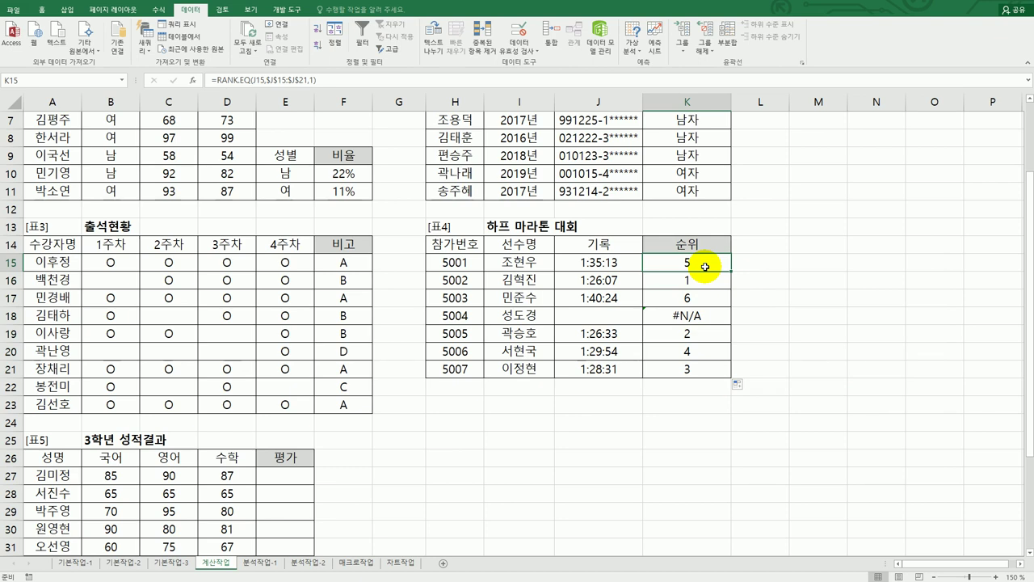
{"action": "double_click", "coordinate": [704, 267]}
{"action": "left_click", "coordinate": [615, 262]}
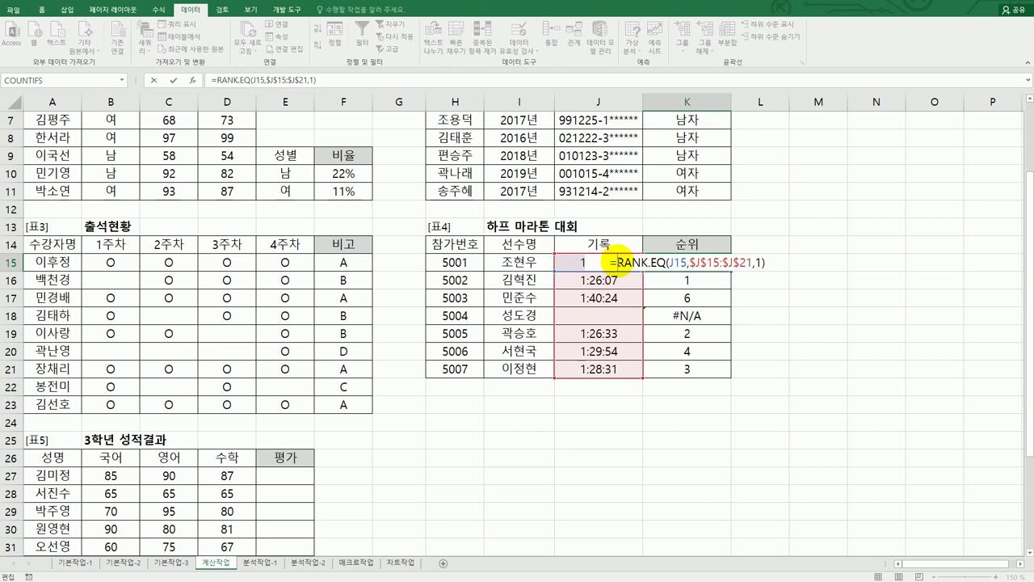
{"action": "type", "text": "if"}
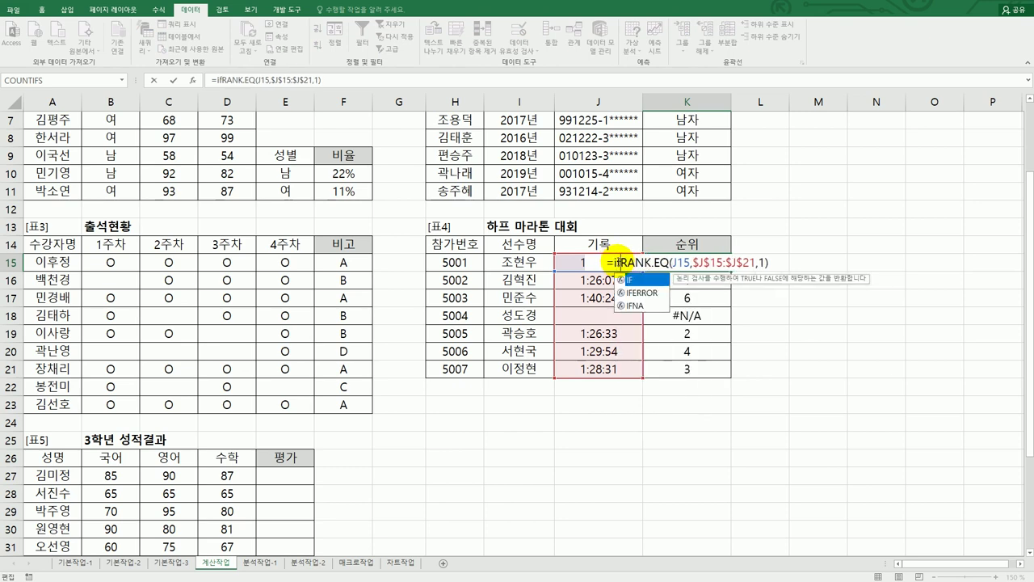
{"action": "double_click", "coordinate": [622, 291]}
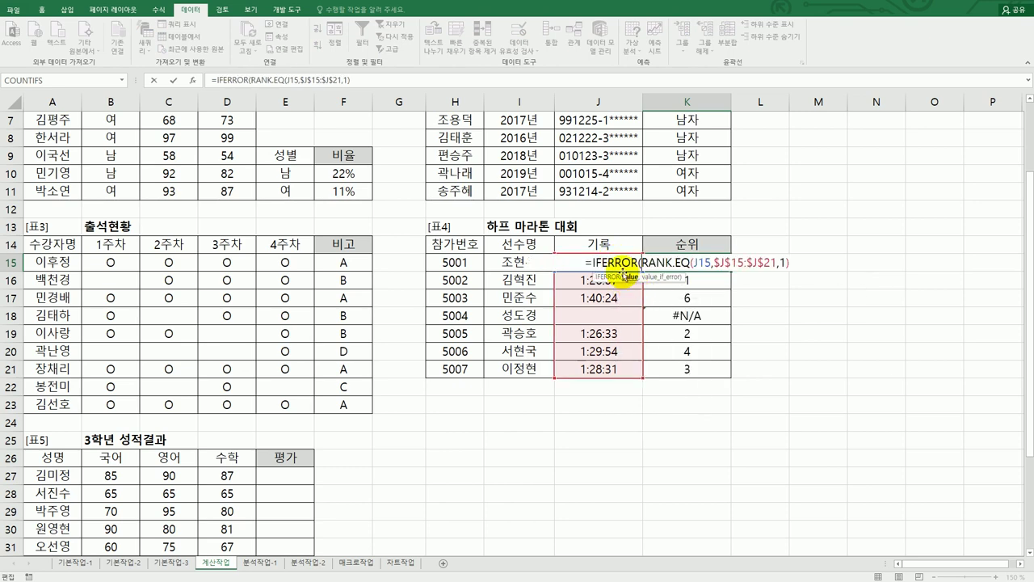
Set IFERROR's Value_if_error to "실격" in K15 and fill the formula down to K21.
{"action": "left_click", "coordinate": [191, 80]}
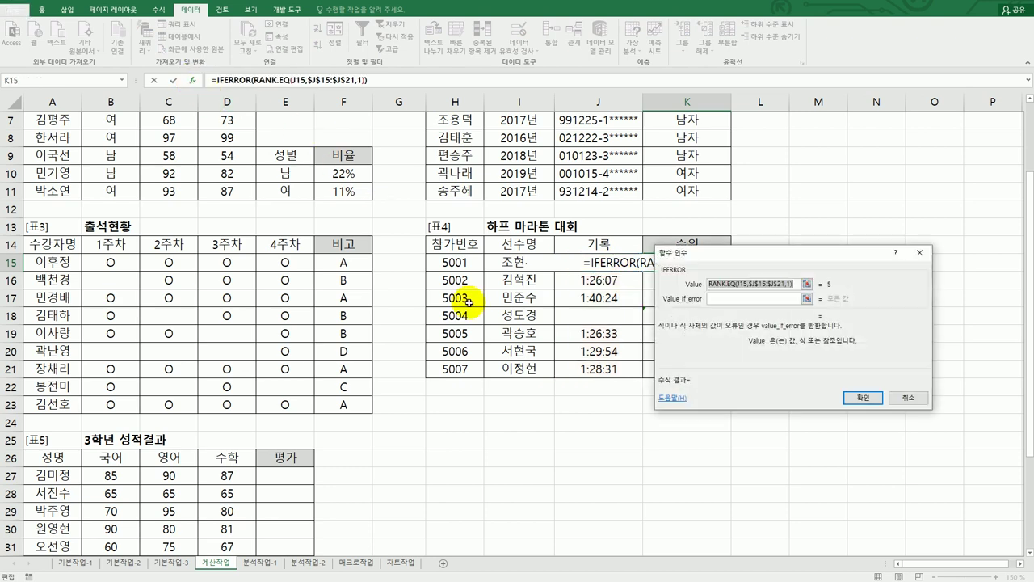
{"action": "left_click", "coordinate": [726, 299]}
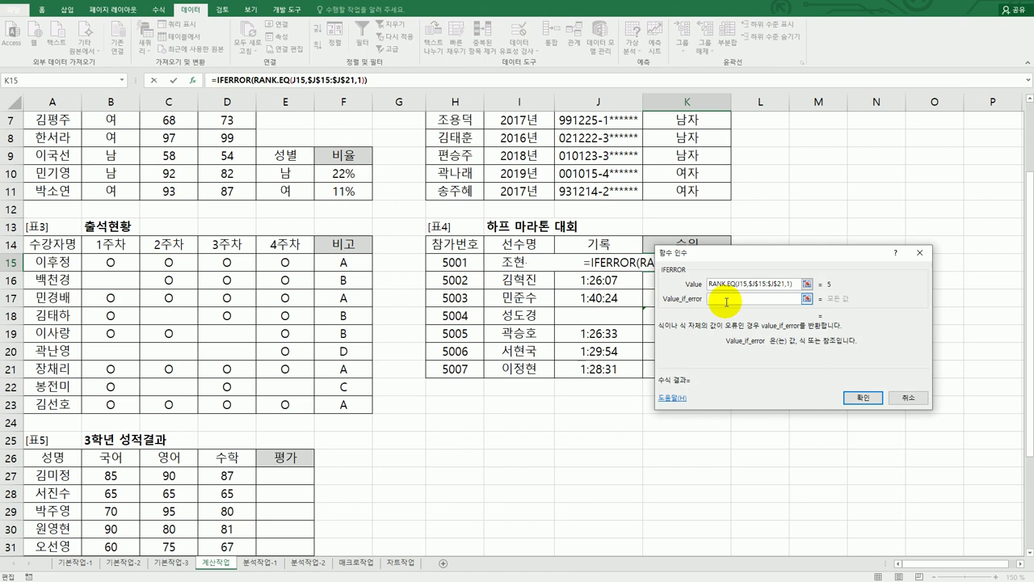
{"action": "type", "text": "tlfrjr"}
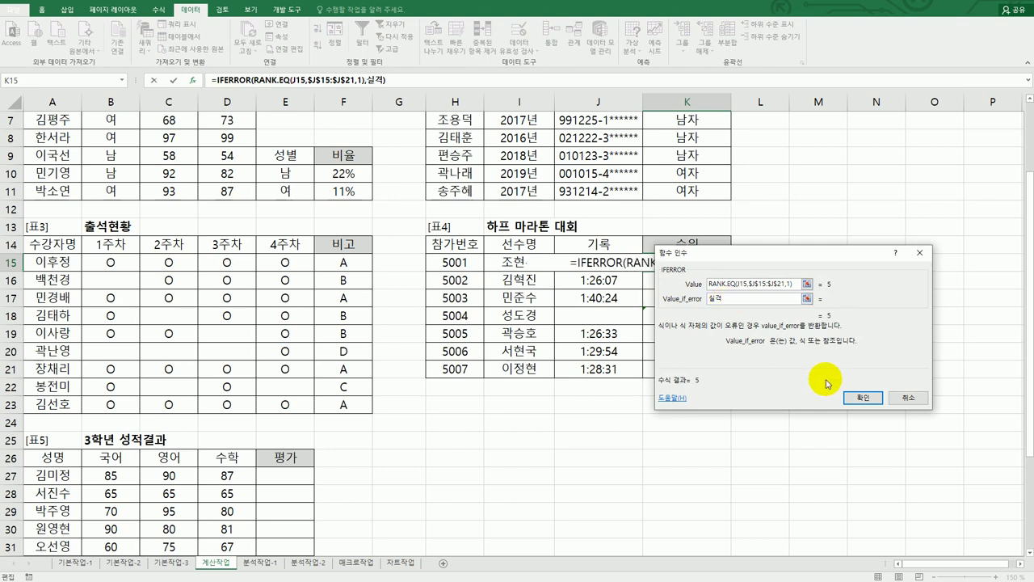
{"action": "left_click", "coordinate": [851, 393]}
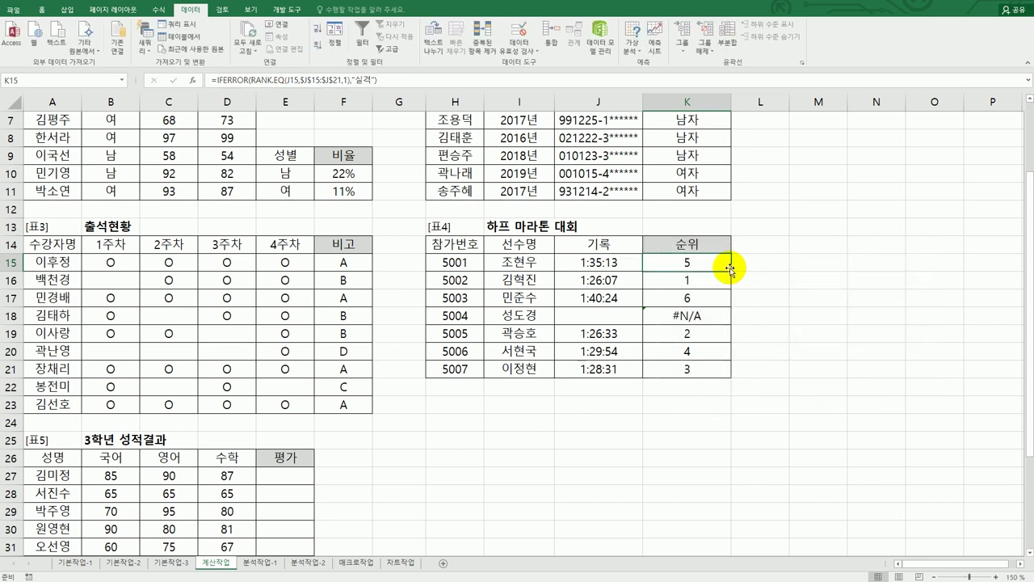
{"action": "left_click_drag", "start_coordinate": [731, 271], "coordinate": [724, 373]}
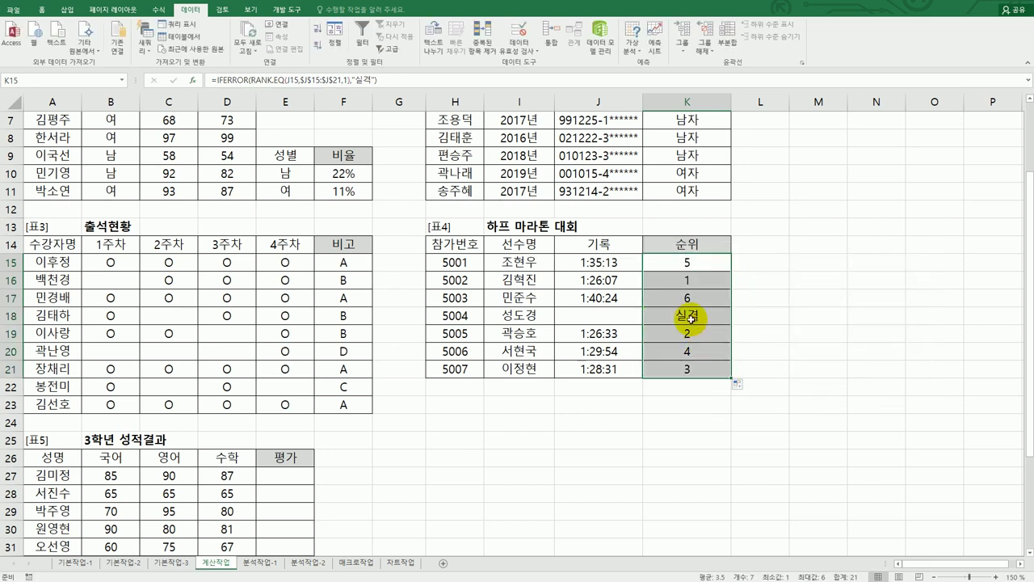
Examine 표5's empty 평가 column and the score range belonging to each rating in <평가기준표>.
{"action": "scroll", "coordinate": [664, 490], "scroll_direction": "down", "scroll_amount": 3}
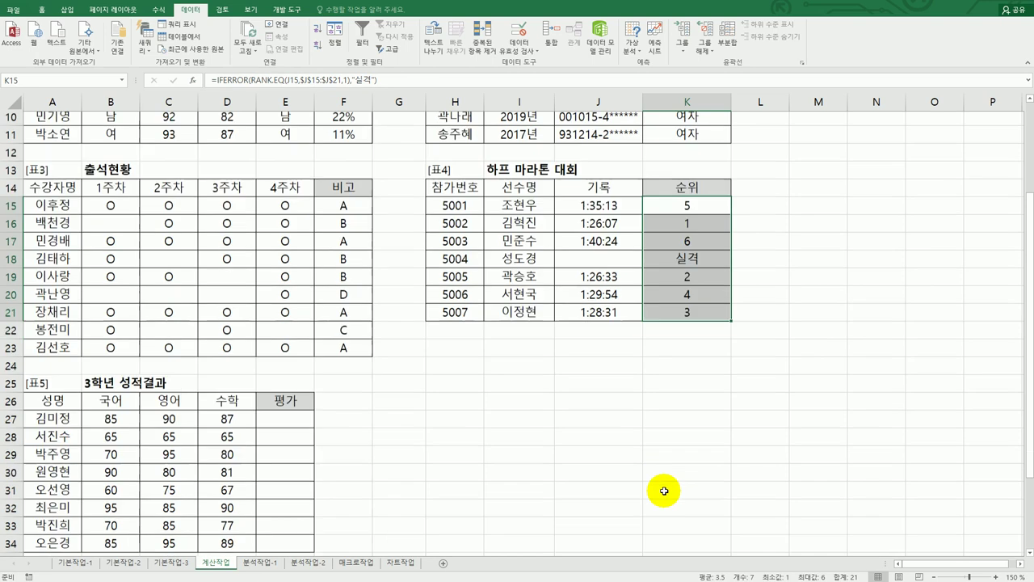
{"action": "scroll", "coordinate": [664, 490], "scroll_direction": "down", "scroll_amount": 2}
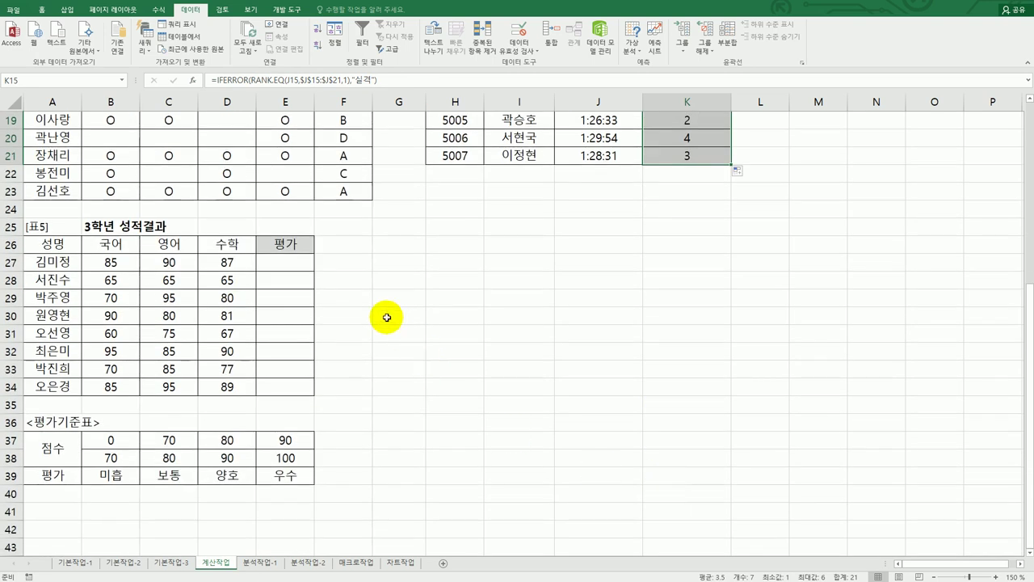
{"action": "left_click", "coordinate": [299, 262]}
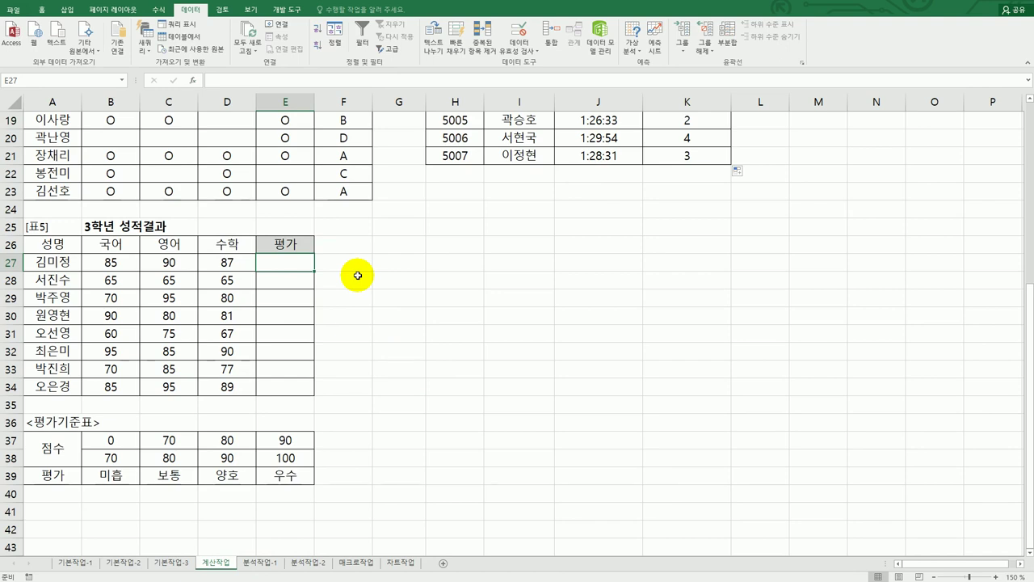
{"action": "left_click", "coordinate": [111, 477]}
{"action": "left_click_drag", "start_coordinate": [110, 442], "coordinate": [110, 441]}
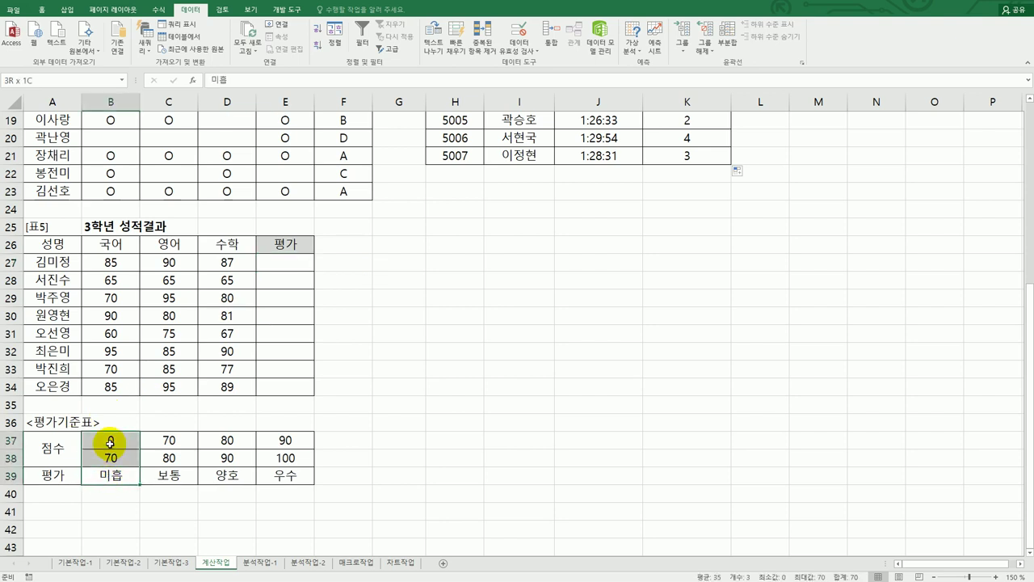
{"action": "left_click", "coordinate": [176, 477]}
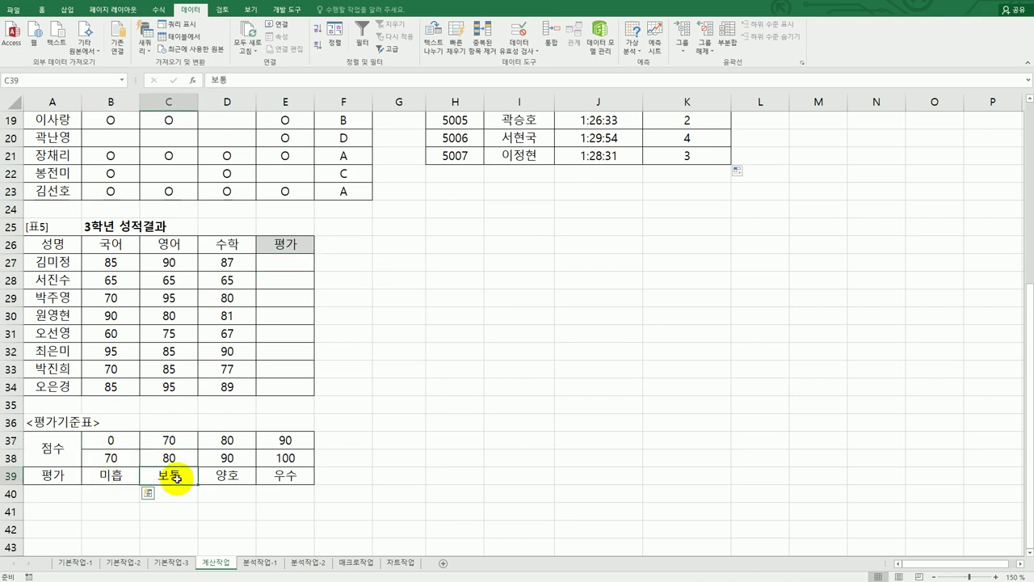
{"action": "left_click_drag", "start_coordinate": [176, 477], "coordinate": [173, 438]}
{"action": "left_click_drag", "start_coordinate": [212, 471], "coordinate": [217, 438]}
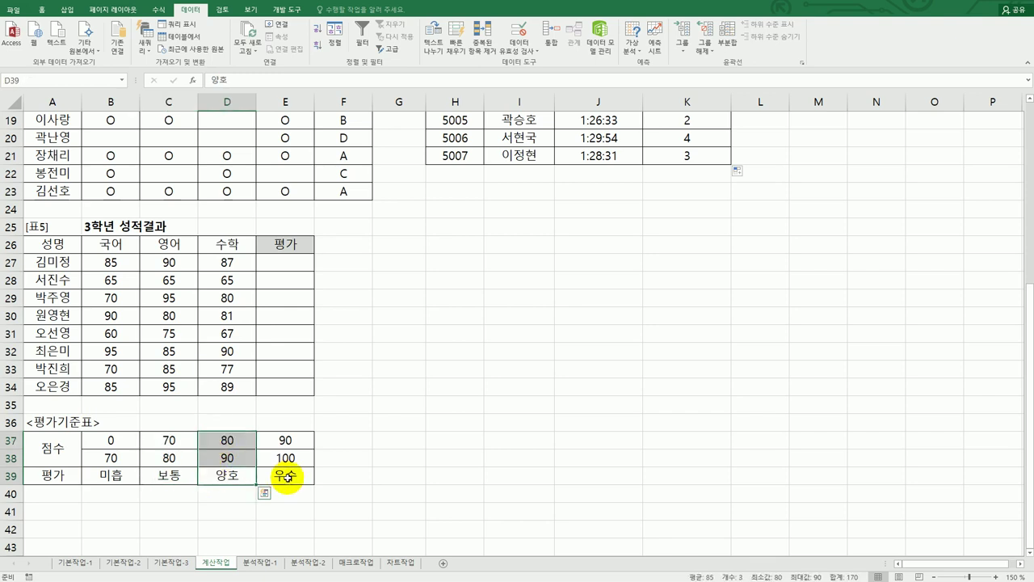
{"action": "left_click", "coordinate": [286, 476]}
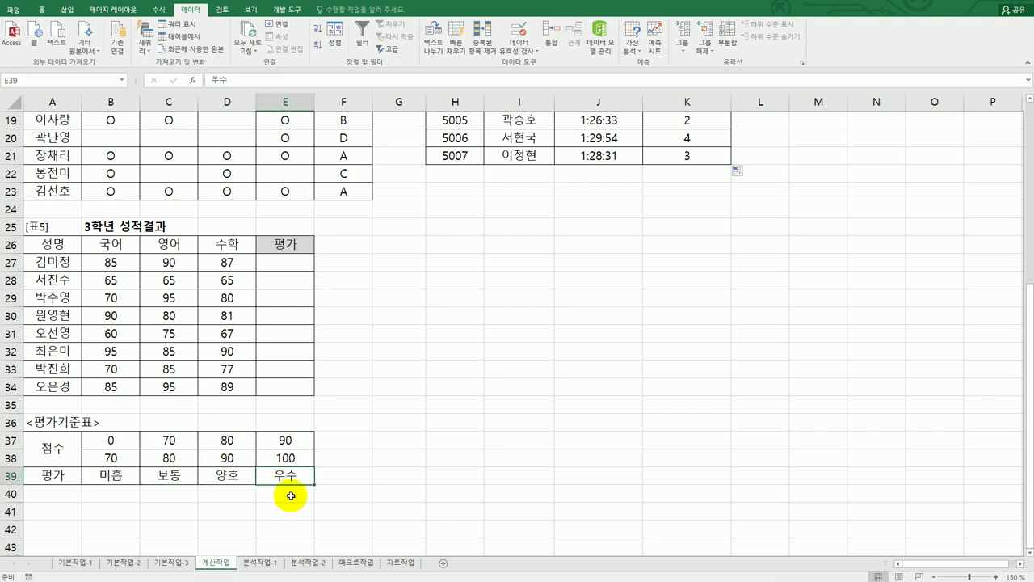
Enter an AVERAGE of B27:D27 in E27 of 표5's 평가 column and fill it down to E34.
{"action": "left_click", "coordinate": [308, 264]}
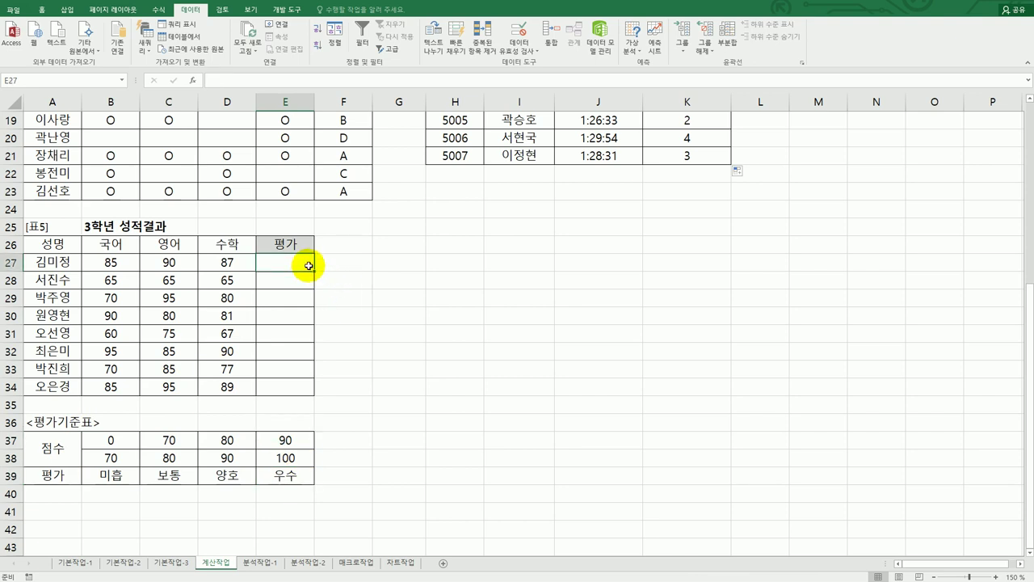
{"action": "type", "text": "="}
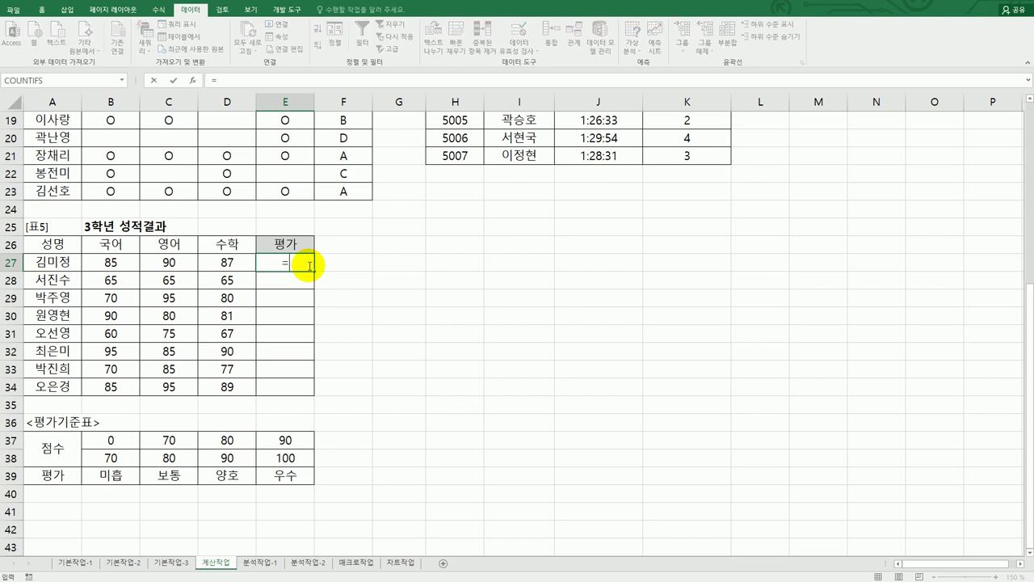
{"action": "type", "text": "av"}
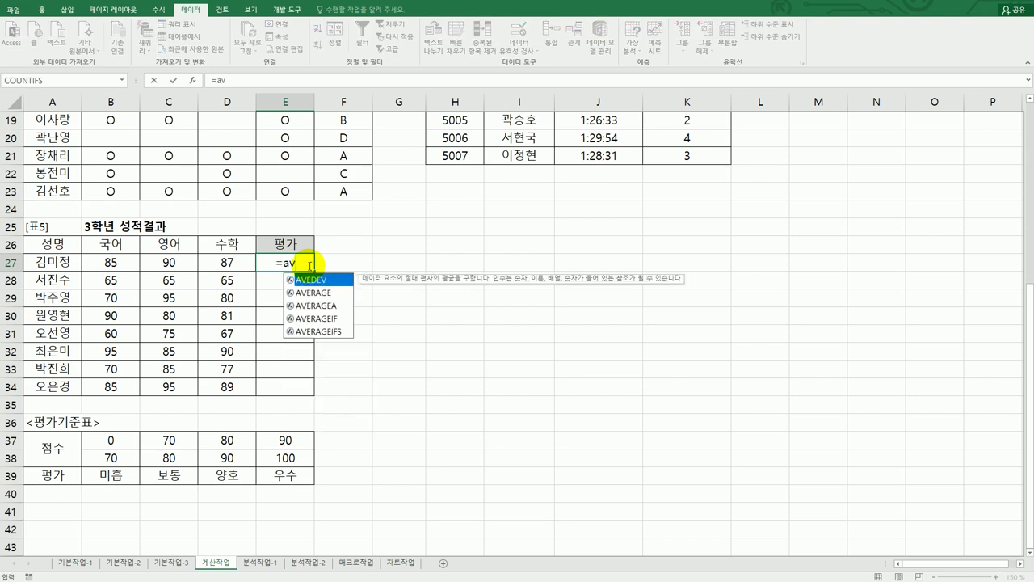
{"action": "double_click", "coordinate": [312, 293]}
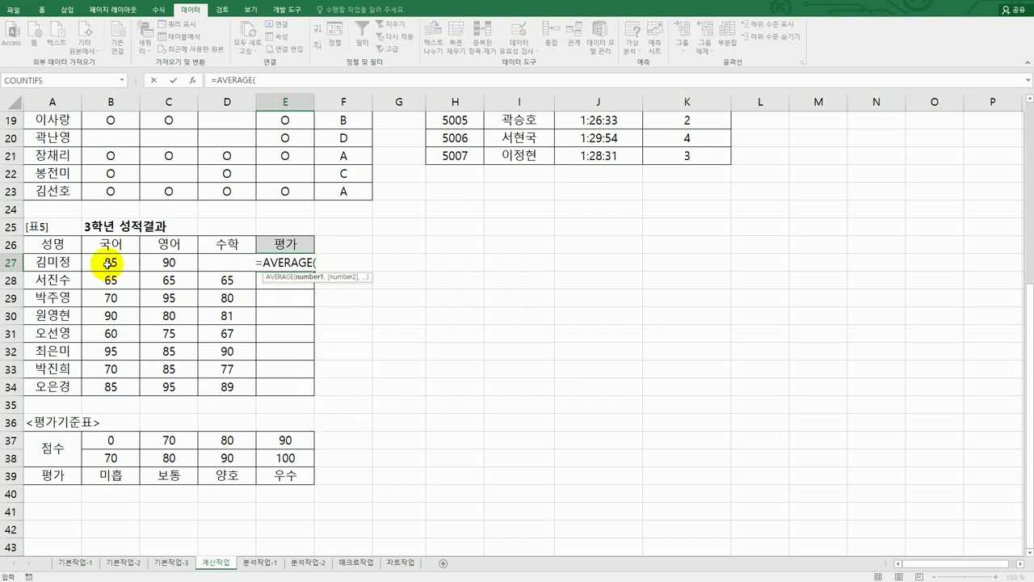
{"action": "left_click_drag", "start_coordinate": [107, 262], "coordinate": [208, 263]}
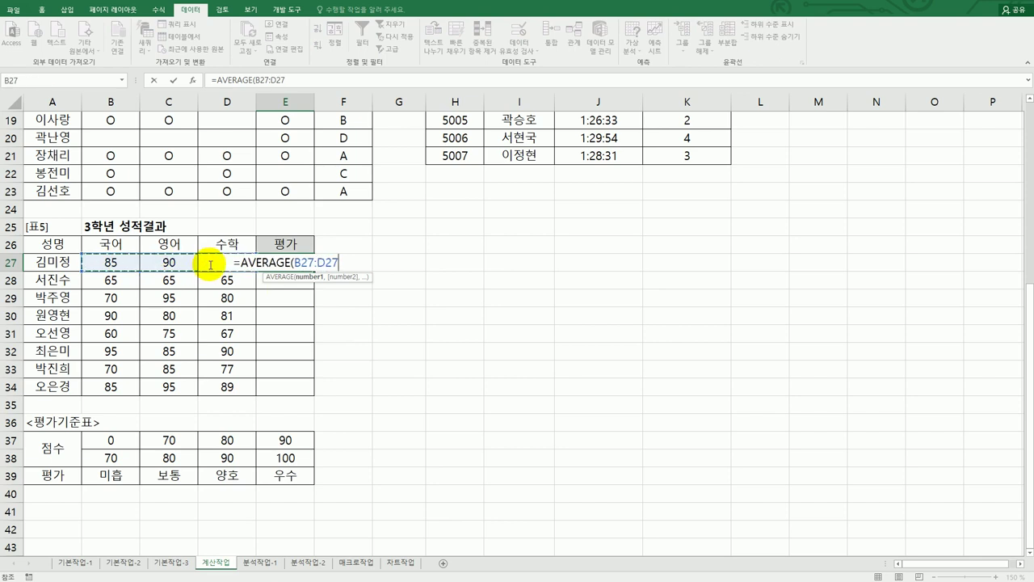
{"action": "key", "text": "Return"}
{"action": "left_click", "coordinate": [269, 262]}
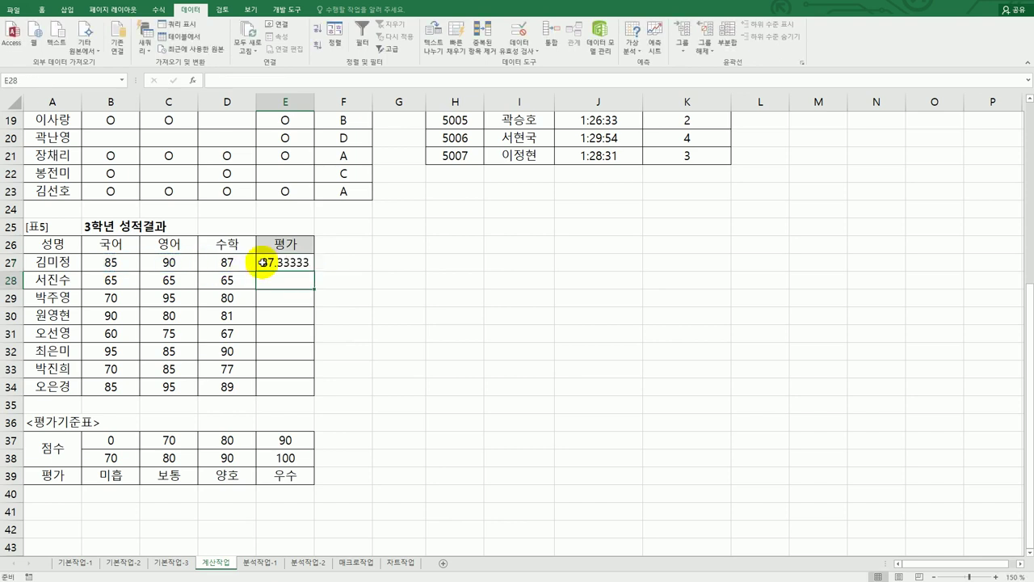
{"action": "left_click_drag", "start_coordinate": [313, 273], "coordinate": [300, 393]}
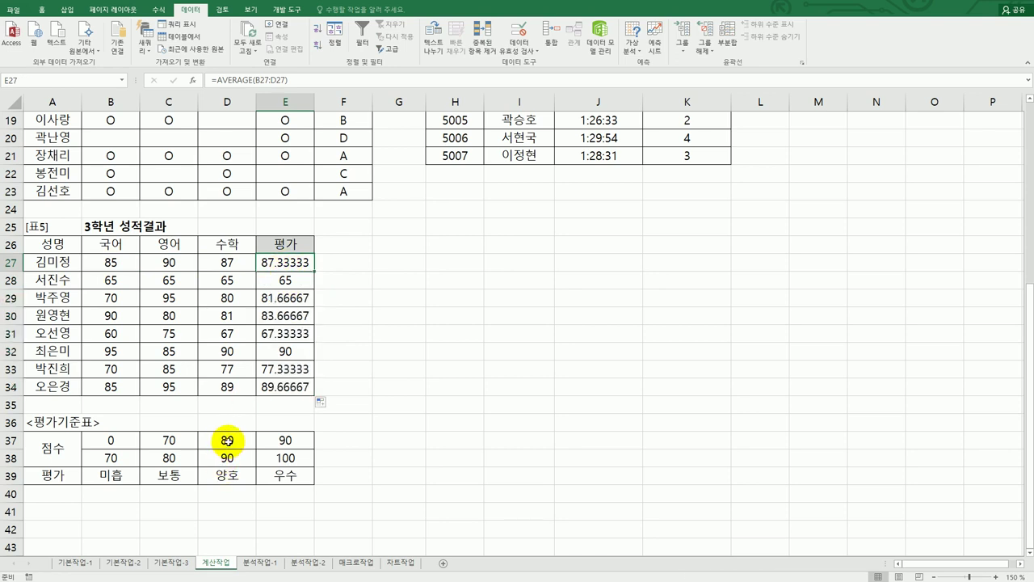
Compare the averages with <평가기준표>'s score and rating rows, and wrap E27's AVERAGE formula in an HLOOKUP function.
{"action": "left_click_drag", "start_coordinate": [226, 439], "coordinate": [221, 477]}
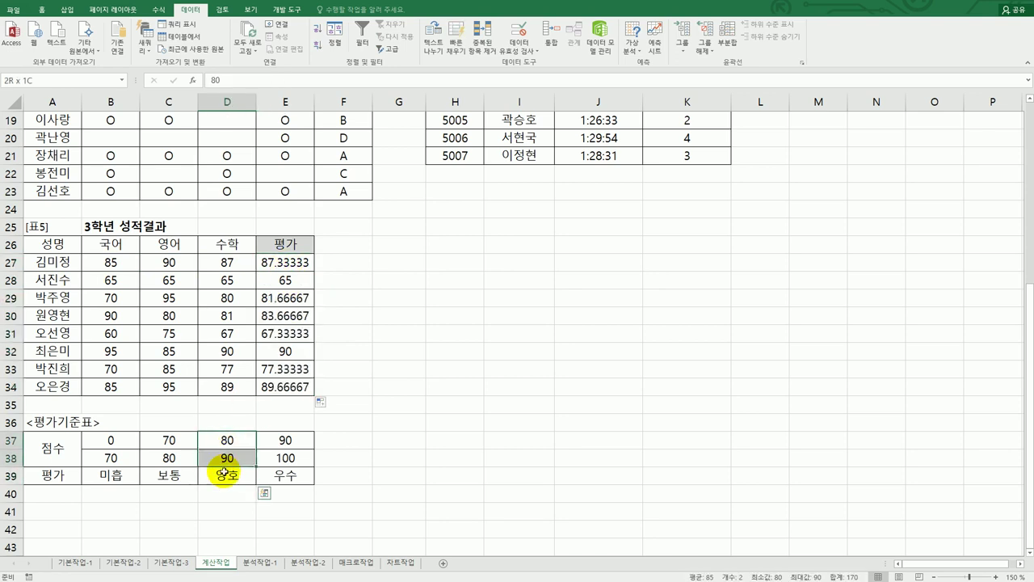
{"action": "left_click", "coordinate": [293, 262]}
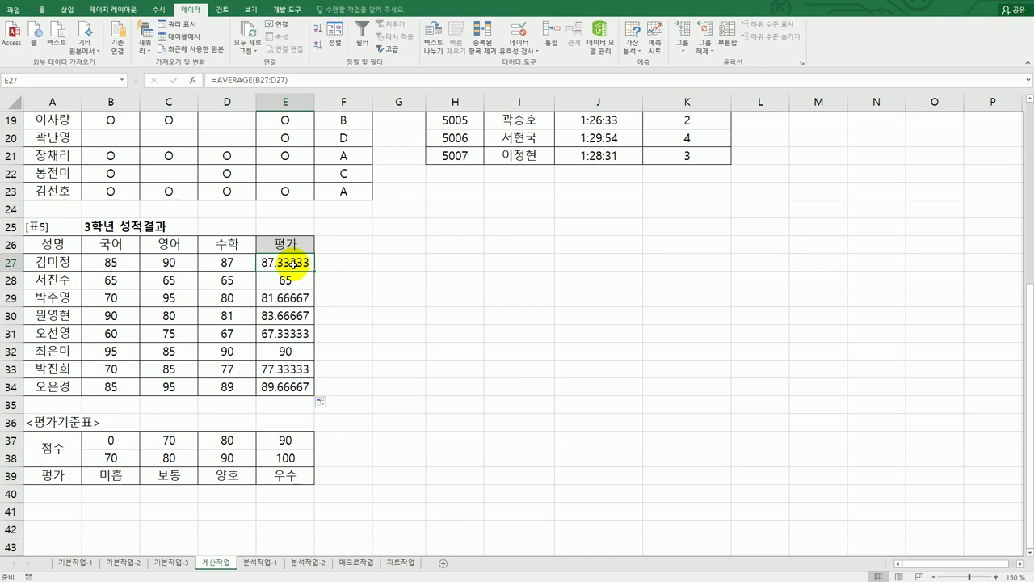
{"action": "left_click_drag", "start_coordinate": [110, 440], "coordinate": [279, 439]}
{"action": "left_click_drag", "start_coordinate": [128, 458], "coordinate": [279, 458]}
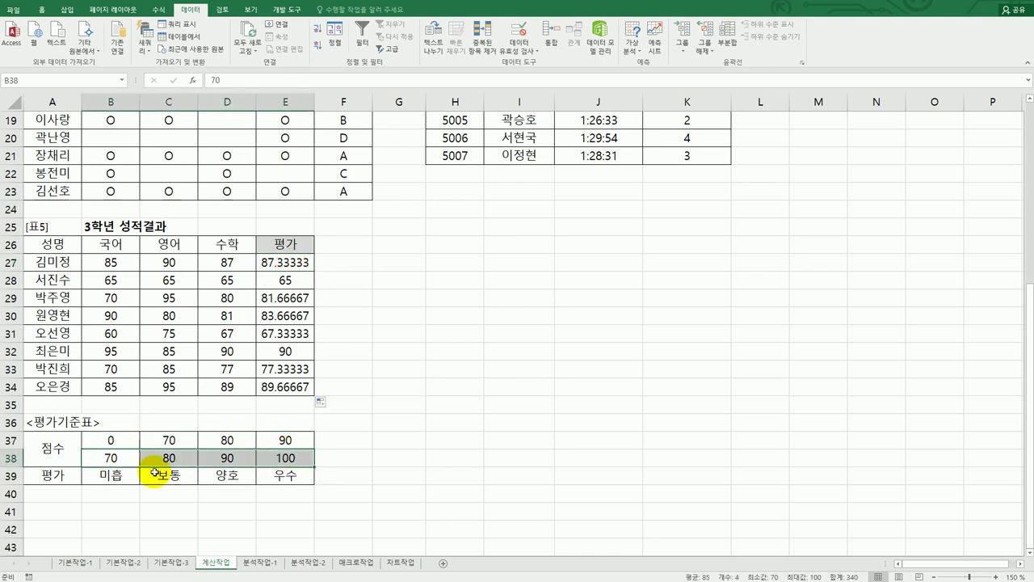
{"action": "left_click_drag", "start_coordinate": [129, 477], "coordinate": [309, 479]}
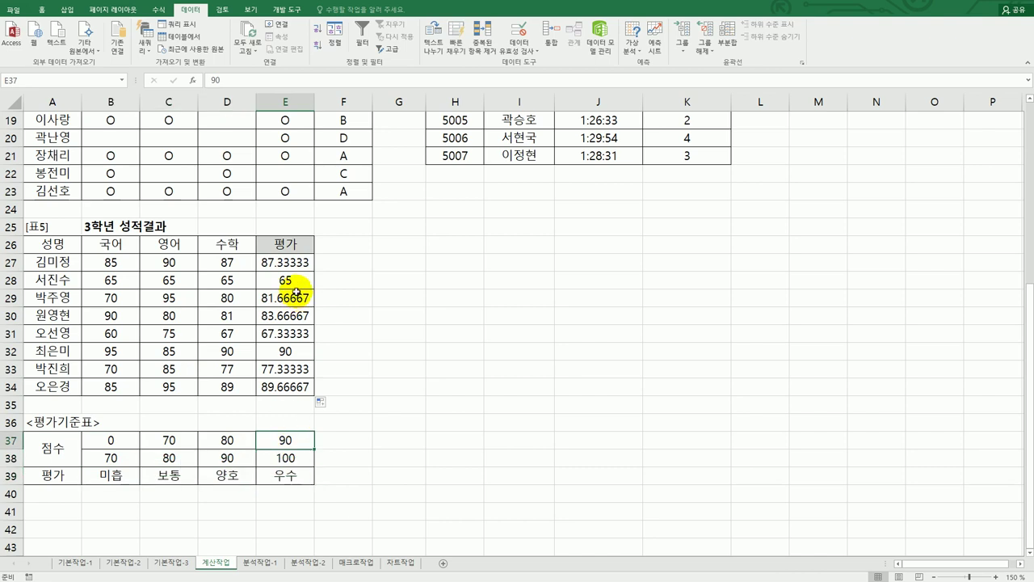
{"action": "double_click", "coordinate": [278, 263]}
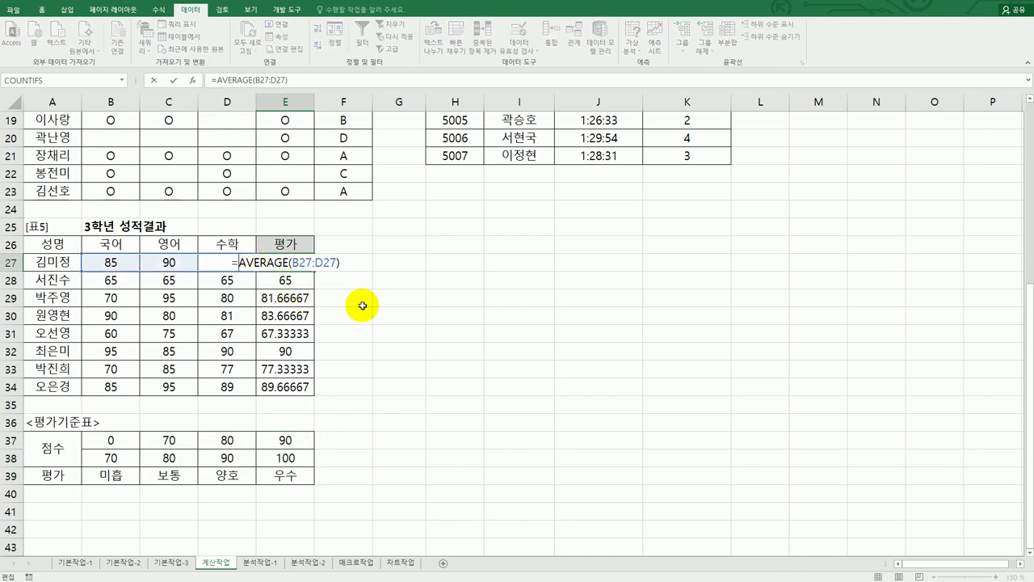
{"action": "type", "text": "hl"}
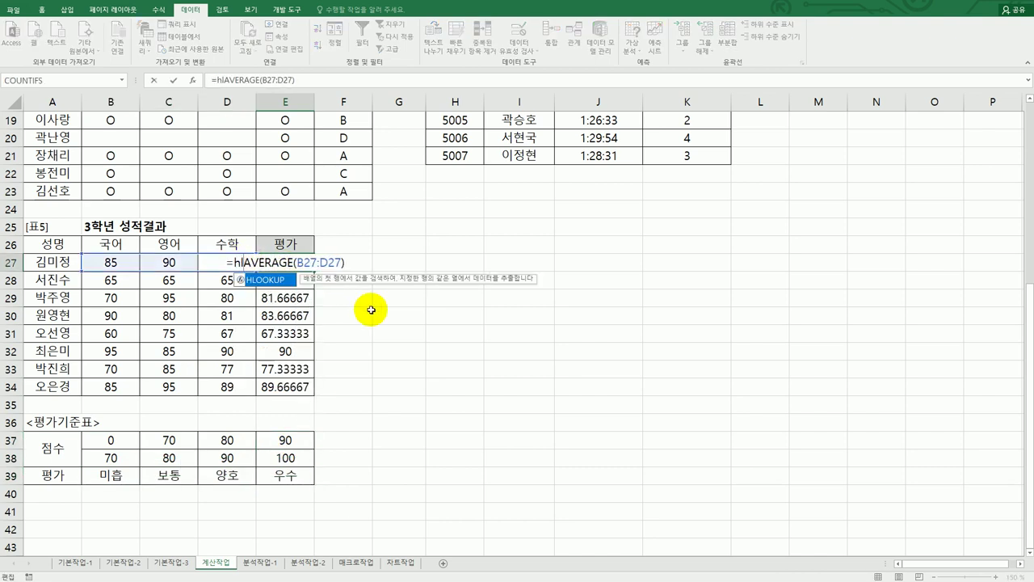
{"action": "double_click", "coordinate": [259, 279]}
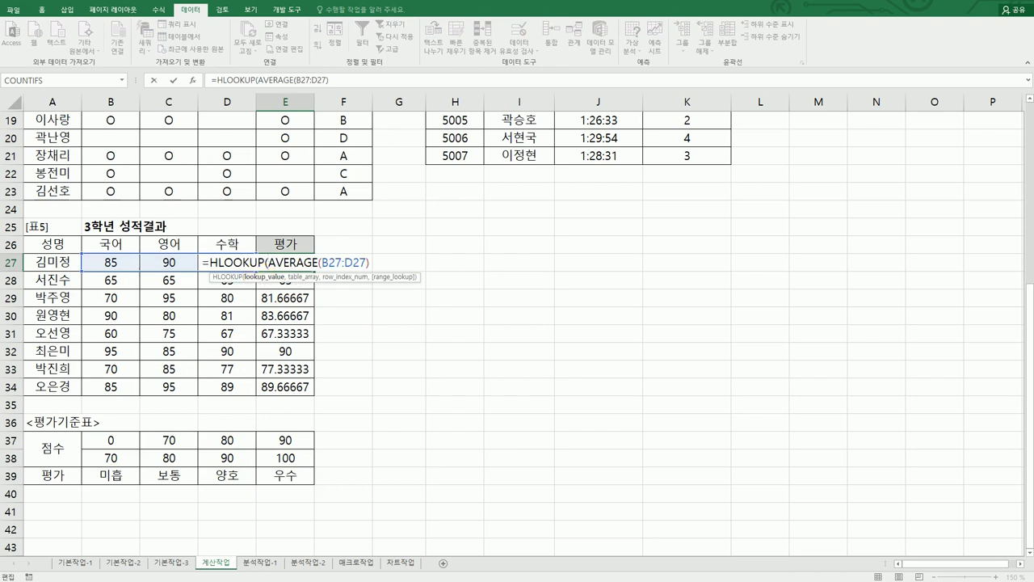
{"action": "left_click", "coordinate": [233, 261]}
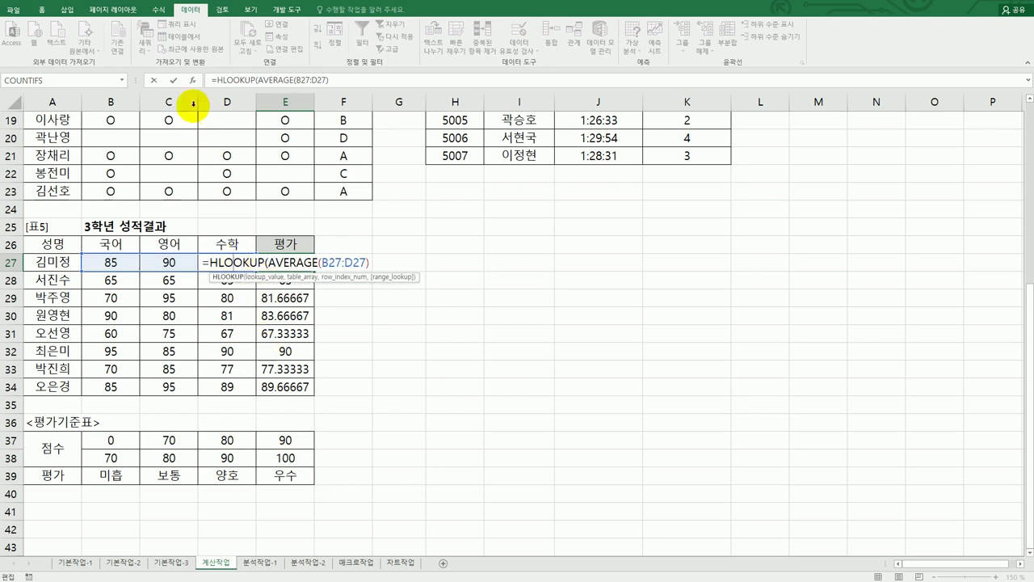
Set HLOOKUP's Table_array in E27 to the absolute range $B$37:$E$39.
{"action": "left_click", "coordinate": [193, 80]}
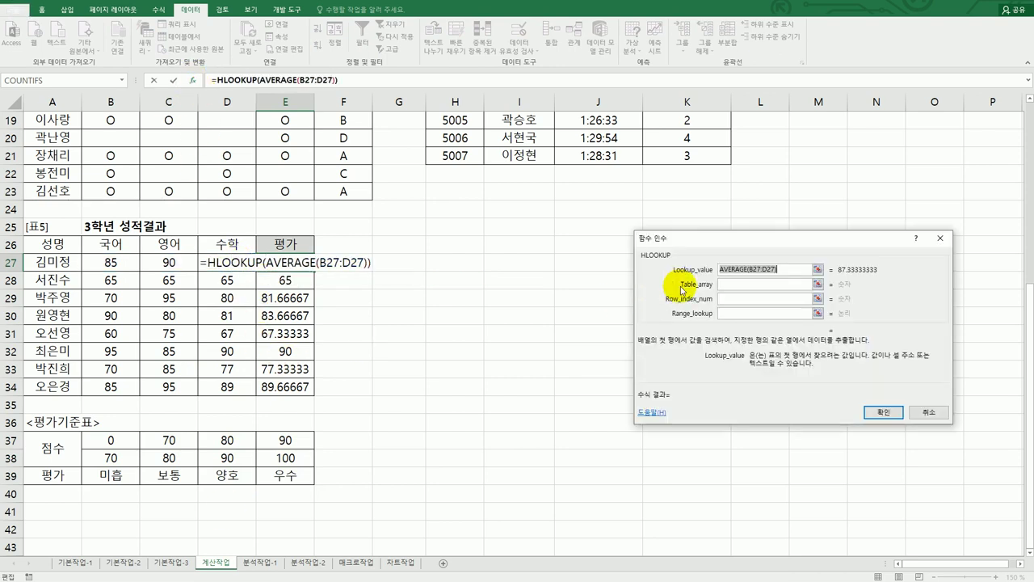
{"action": "left_click", "coordinate": [732, 283]}
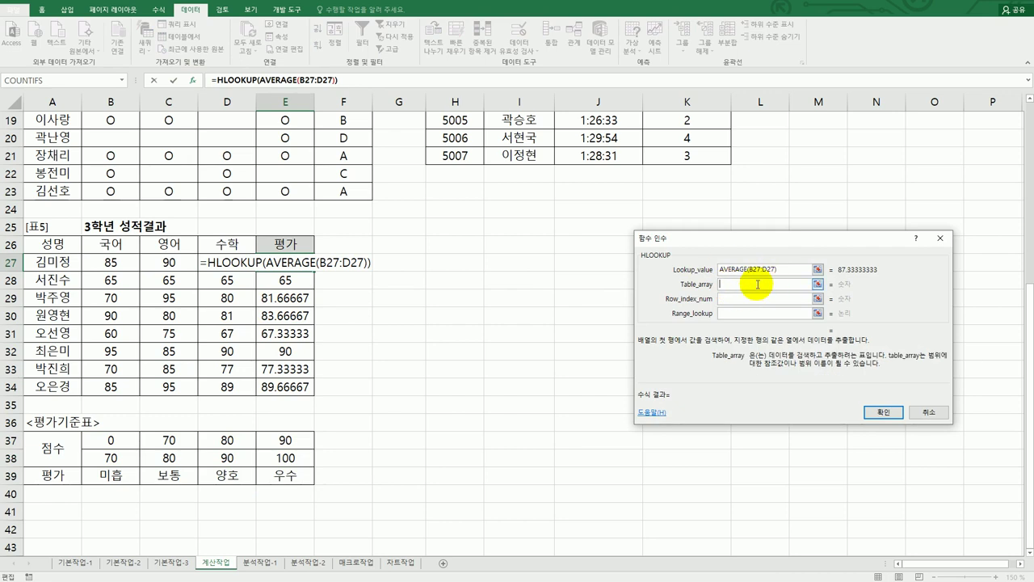
{"action": "left_click_drag", "start_coordinate": [110, 440], "coordinate": [295, 479]}
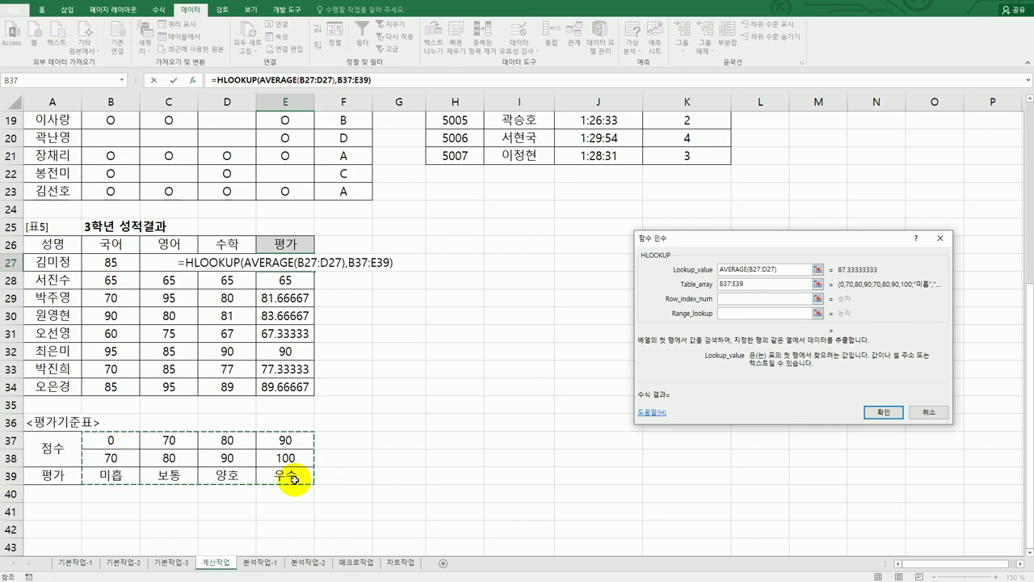
{"action": "key", "text": "F4"}
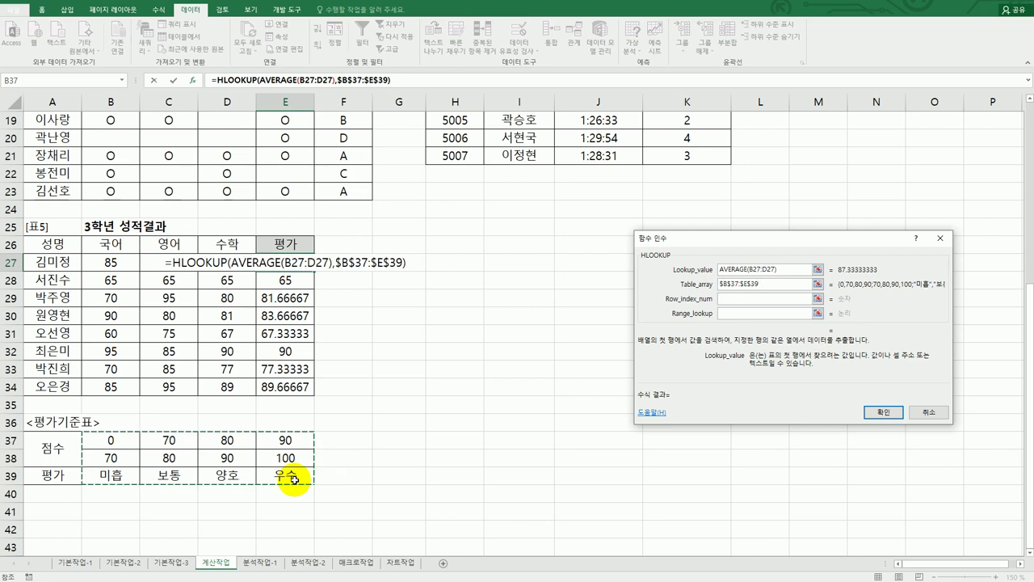
Complete E27's HLOOKUP with row index 3 and range lookup TRUE, and fill the formula down to E34.
{"action": "left_click", "coordinate": [725, 301]}
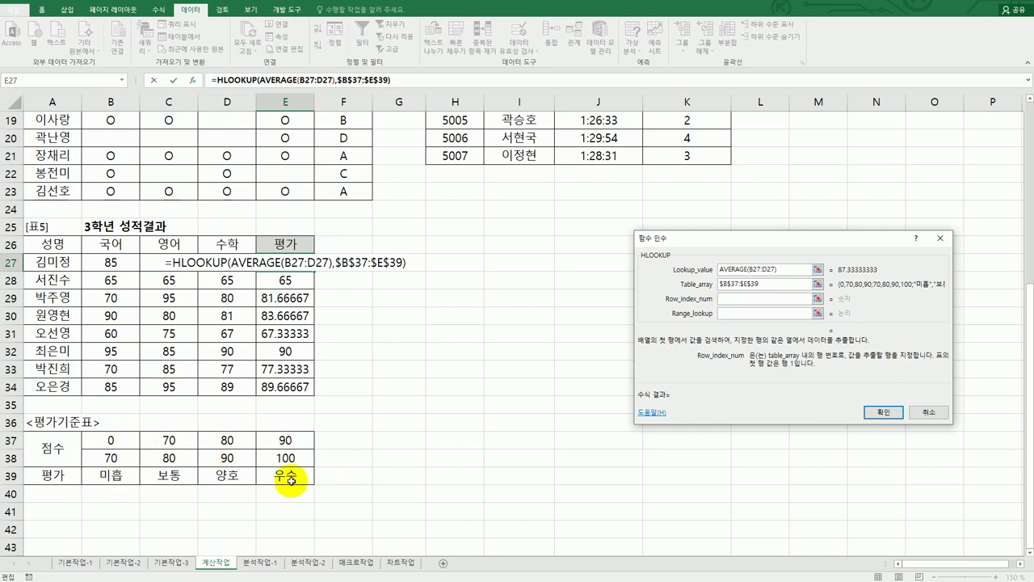
{"action": "type", "text": "3"}
{"action": "left_click", "coordinate": [727, 313]}
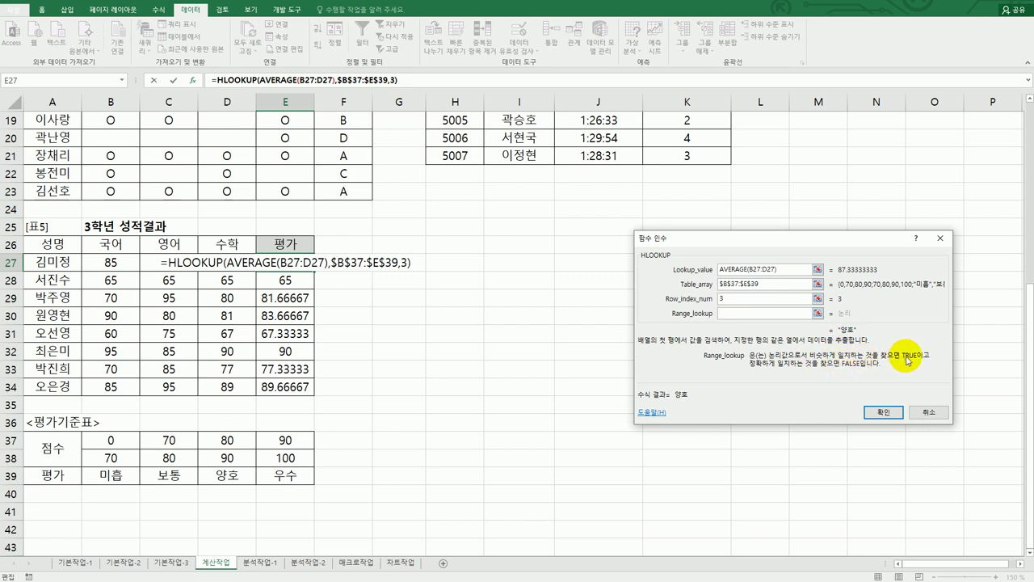
{"action": "type", "text": "tr"}
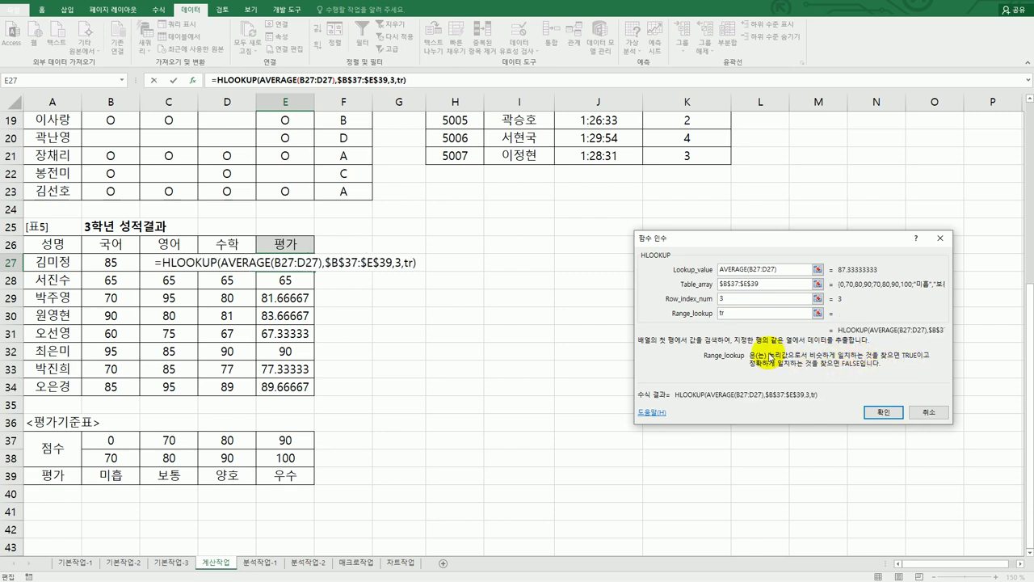
{"action": "type", "text": "ue"}
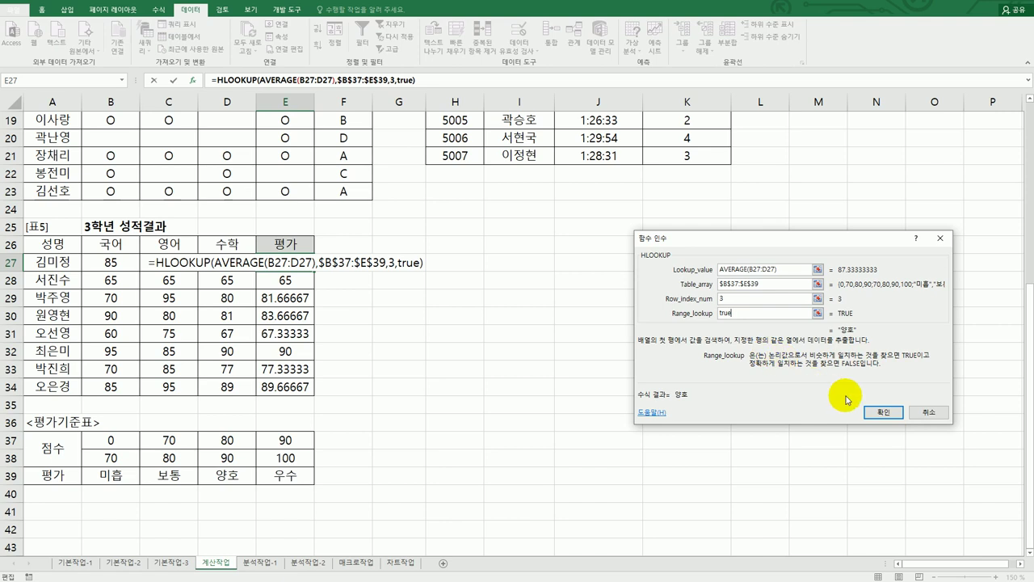
{"action": "left_click", "coordinate": [883, 412]}
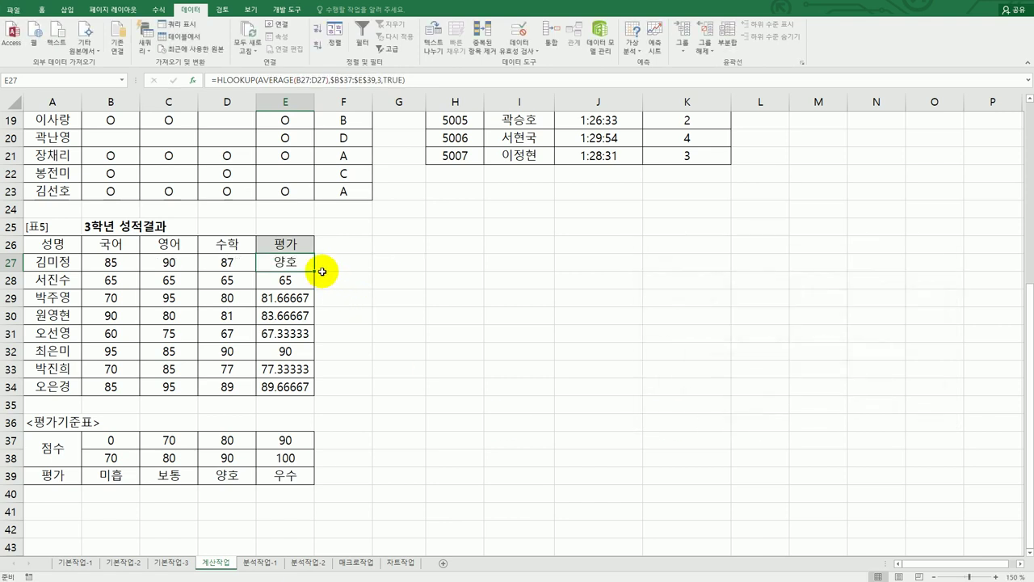
{"action": "left_click_drag", "start_coordinate": [321, 272], "coordinate": [317, 396]}
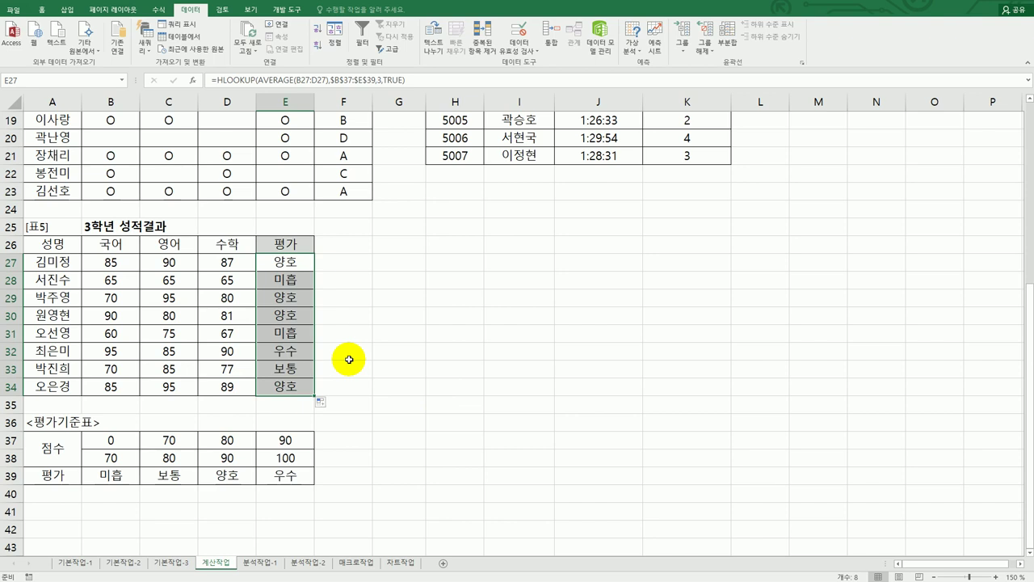
On the 분석작업-1 sheet, insert a pivot table from the 급여명세서 data A3:H15 into the existing worksheet at A20.
{"action": "scroll", "coordinate": [349, 360], "scroll_direction": "up", "scroll_amount": 6}
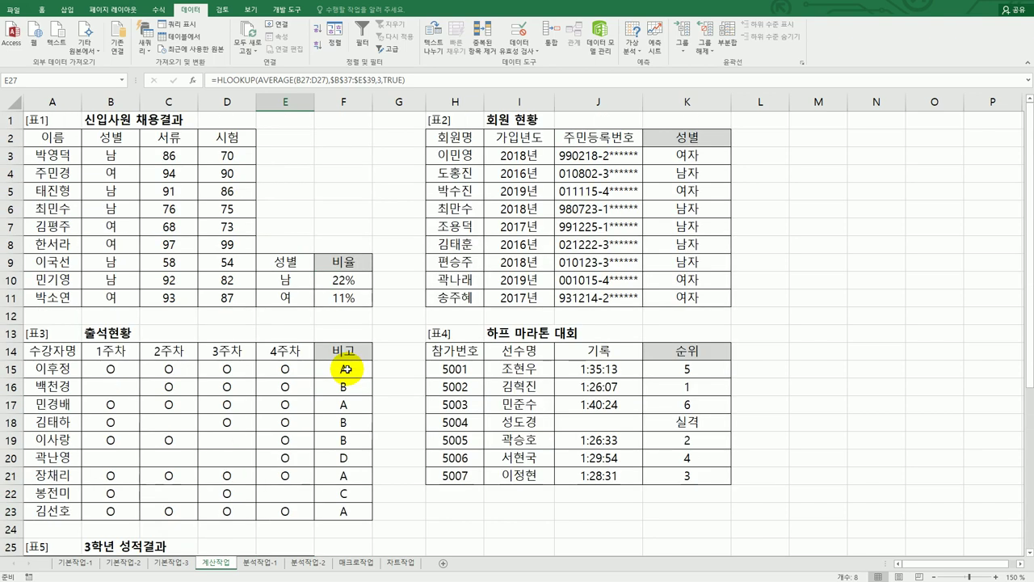
{"action": "left_click", "coordinate": [260, 568]}
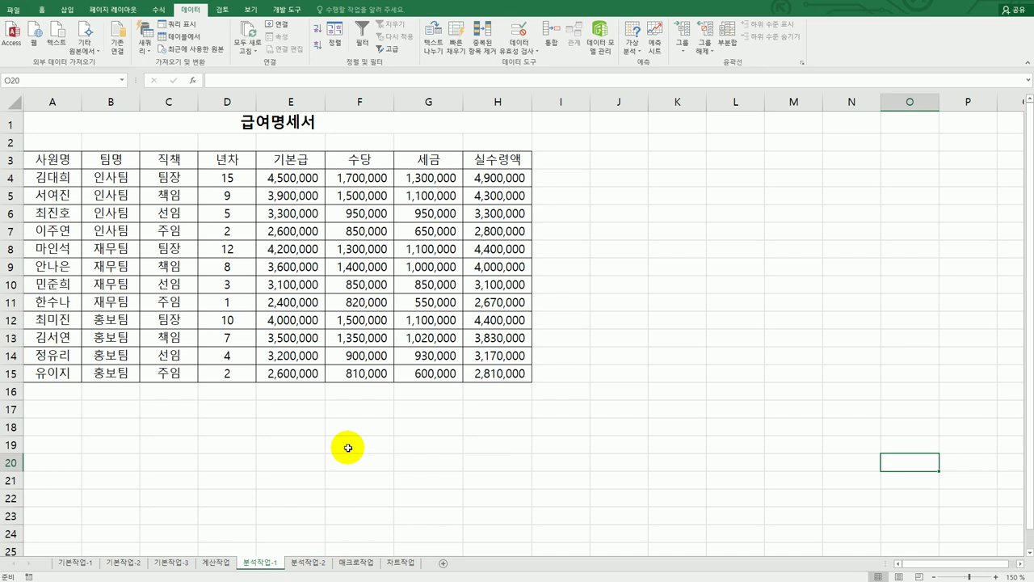
{"action": "left_click", "coordinate": [246, 237]}
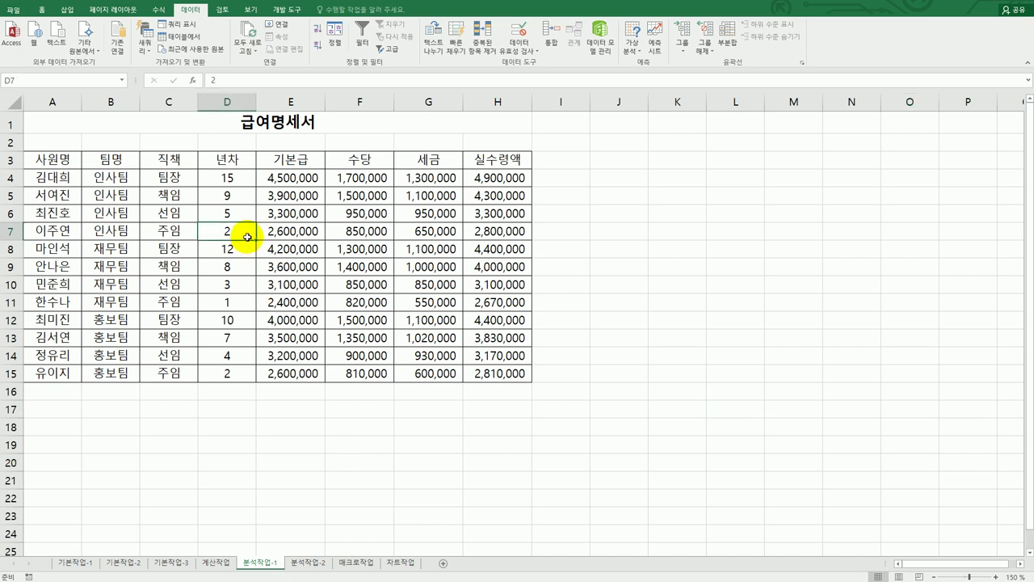
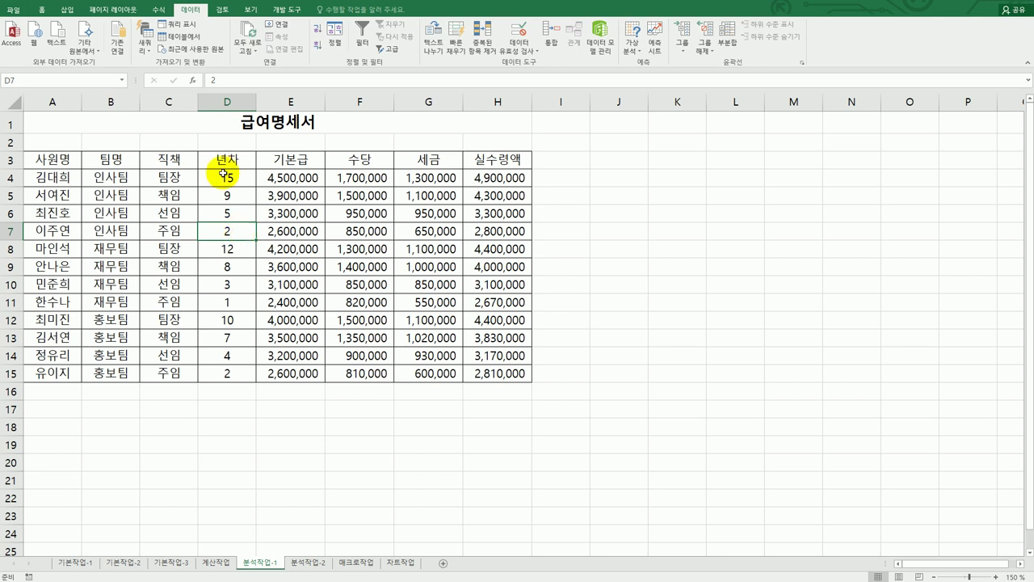
{"action": "left_click", "coordinate": [67, 15]}
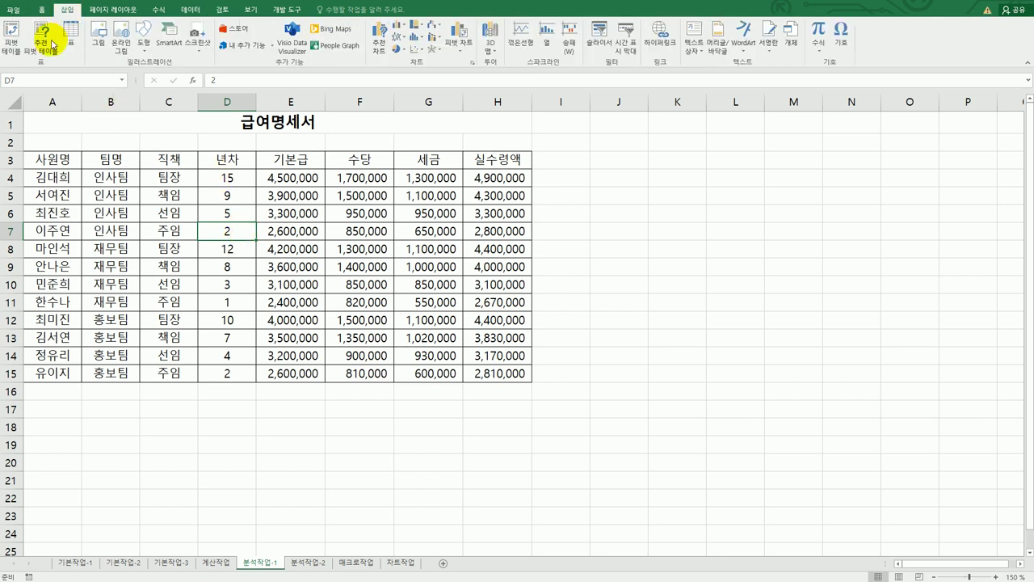
{"action": "left_click", "coordinate": [11, 36]}
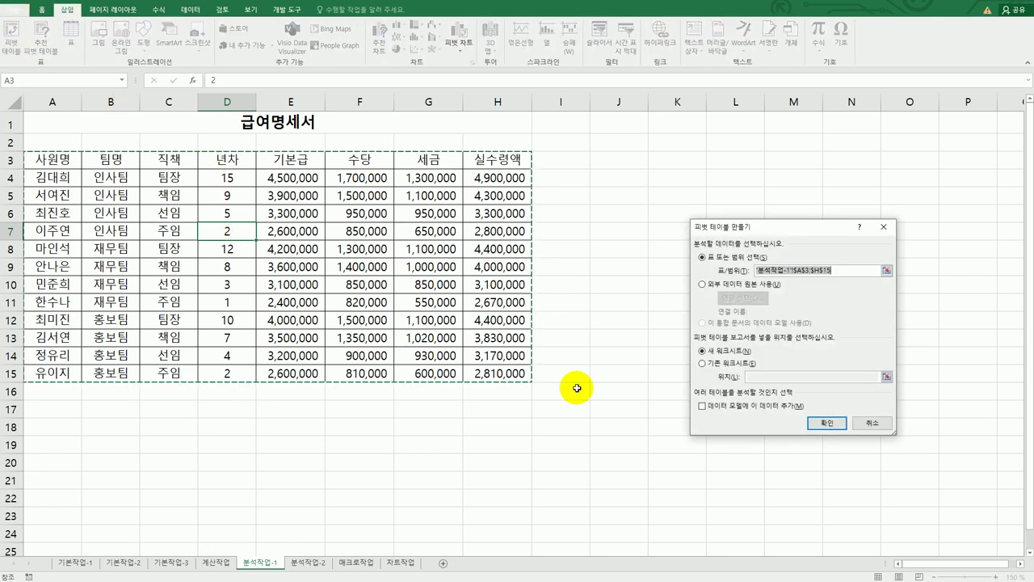
{"action": "left_click_drag", "start_coordinate": [792, 232], "coordinate": [697, 202]}
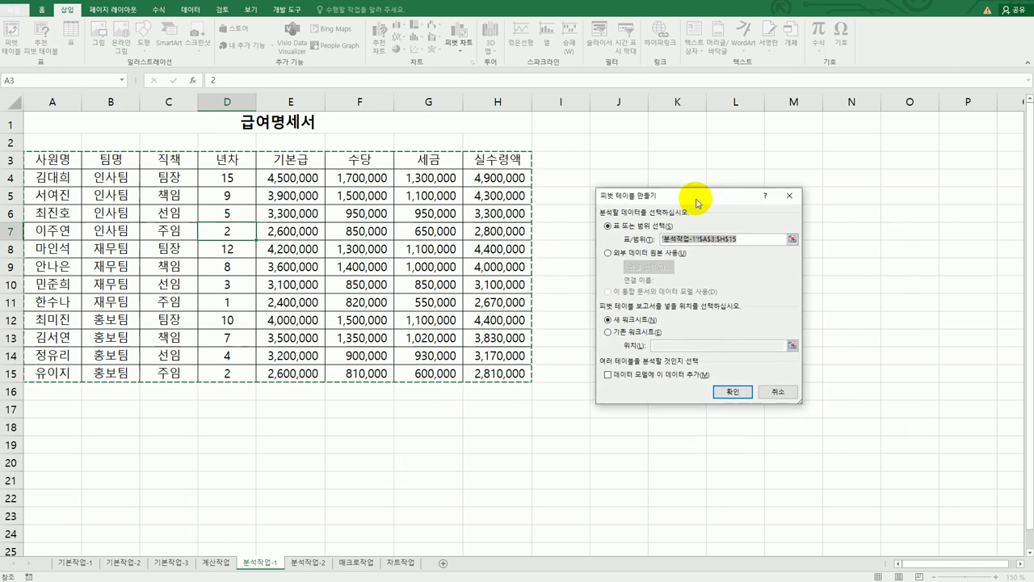
{"action": "left_click", "coordinate": [638, 332]}
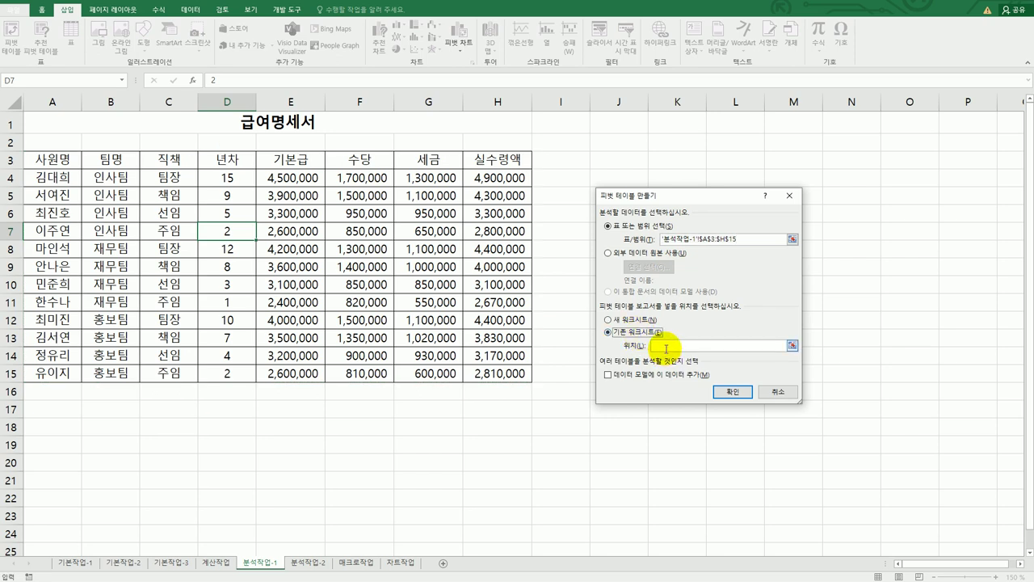
{"action": "left_click", "coordinate": [667, 347]}
{"action": "left_click", "coordinate": [64, 459]}
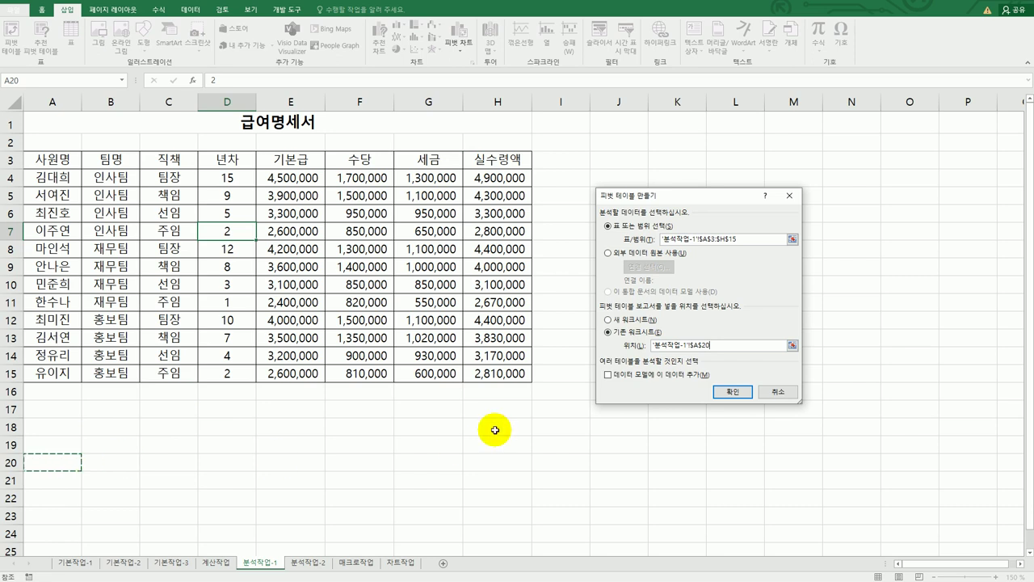
{"action": "left_click", "coordinate": [732, 391]}
Lay out the pivot table with 직책 as rows, 팀명 as columns and 실수령액 as values.
{"action": "scroll", "coordinate": [564, 407], "scroll_direction": "down", "scroll_amount": 8}
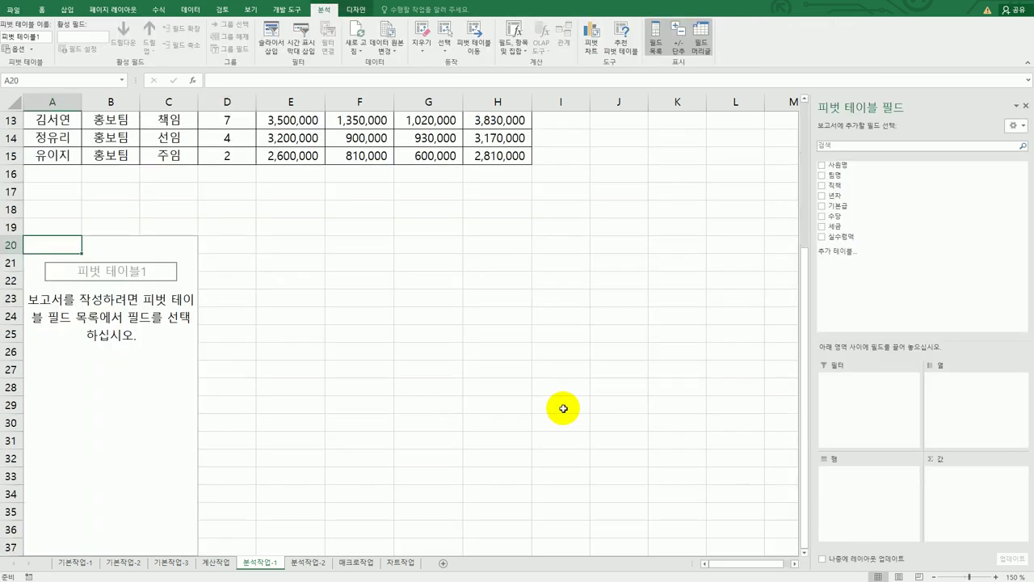
{"action": "scroll", "coordinate": [563, 408], "scroll_direction": "up", "scroll_amount": 2}
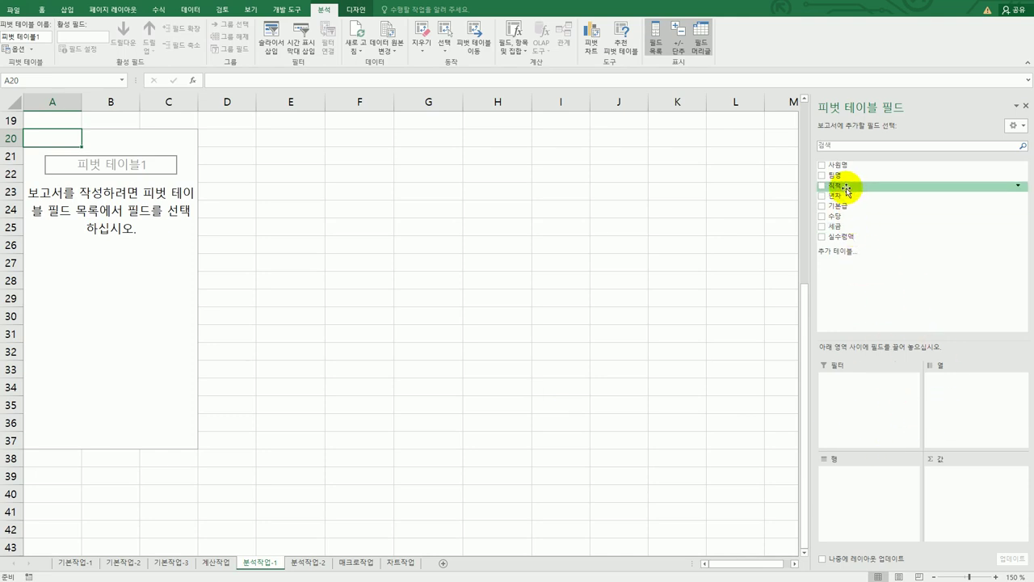
{"action": "left_click_drag", "start_coordinate": [845, 186], "coordinate": [861, 504]}
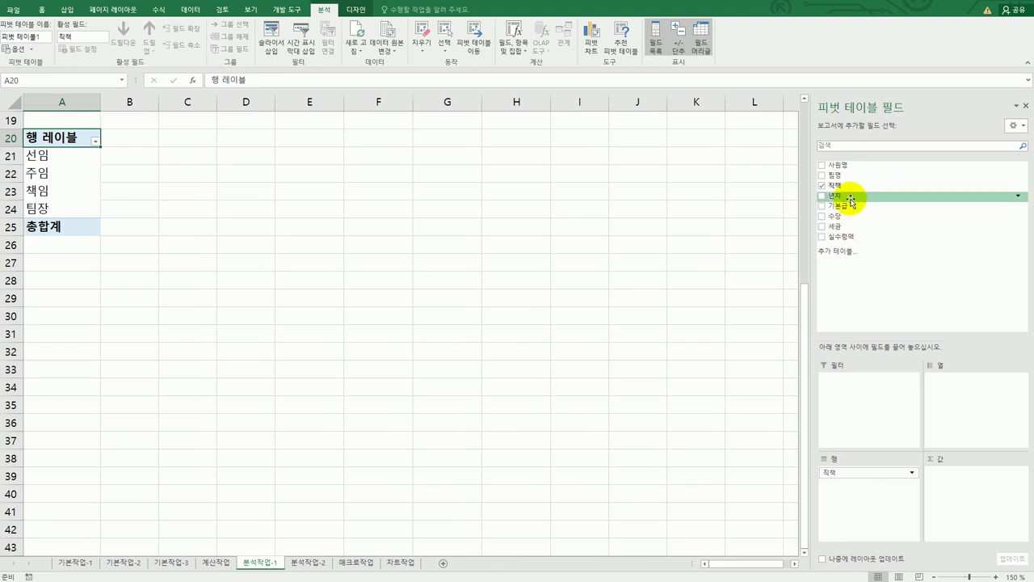
{"action": "left_click_drag", "start_coordinate": [847, 173], "coordinate": [953, 396]}
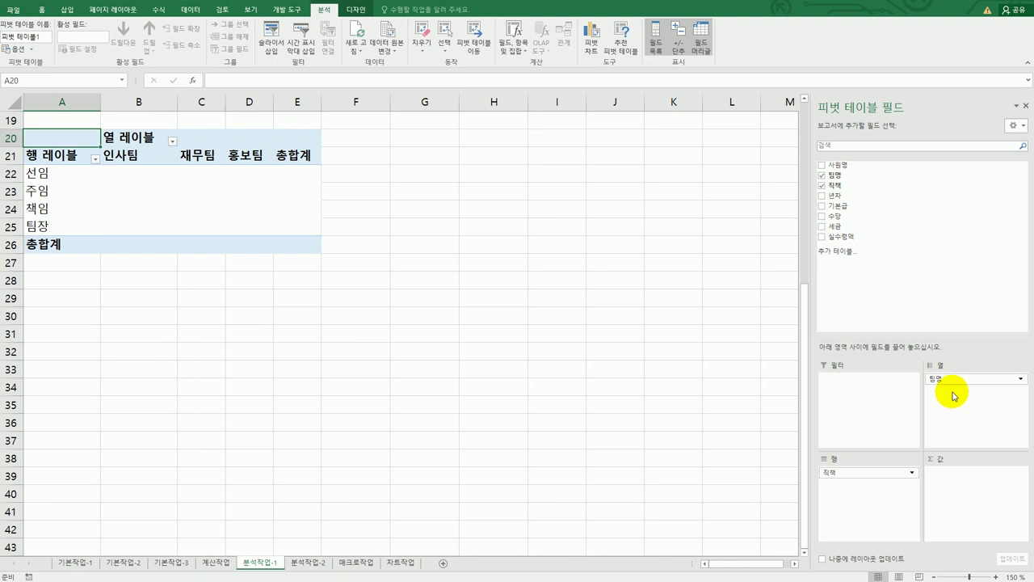
{"action": "left_click_drag", "start_coordinate": [858, 238], "coordinate": [968, 505]}
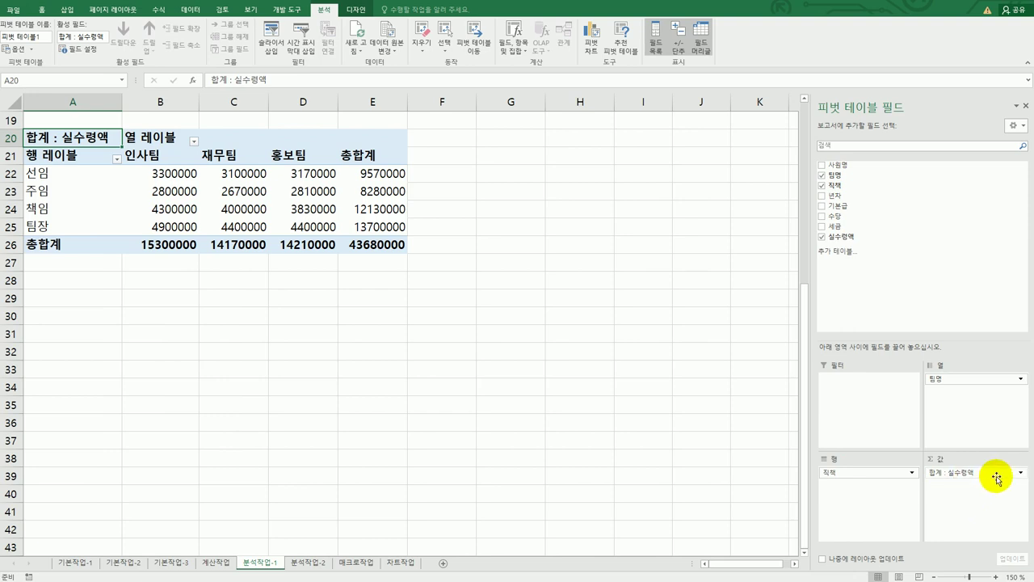
Summarize the pivot table's 실수령액 values by average (평균).
{"action": "right_click", "coordinate": [50, 138]}
{"action": "mouse_move", "coordinate": [129, 226]}
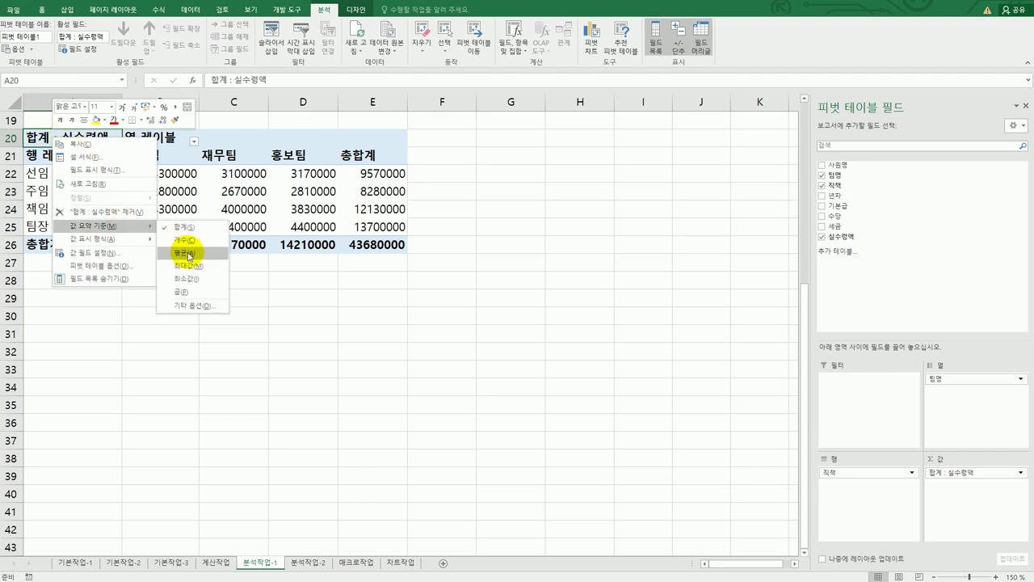
{"action": "left_click", "coordinate": [952, 473]}
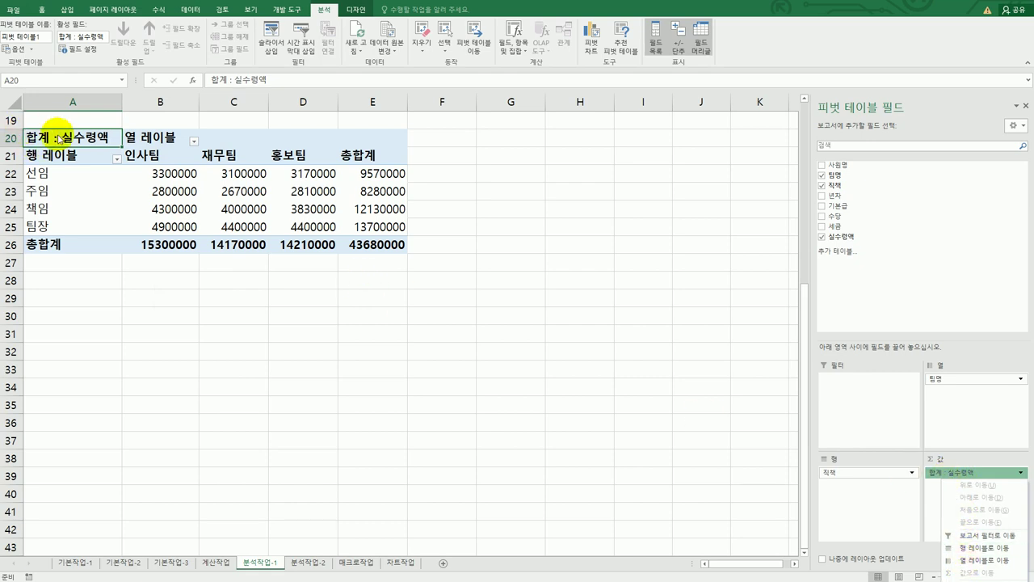
{"action": "right_click", "coordinate": [60, 139]}
{"action": "mouse_move", "coordinate": [111, 233]}
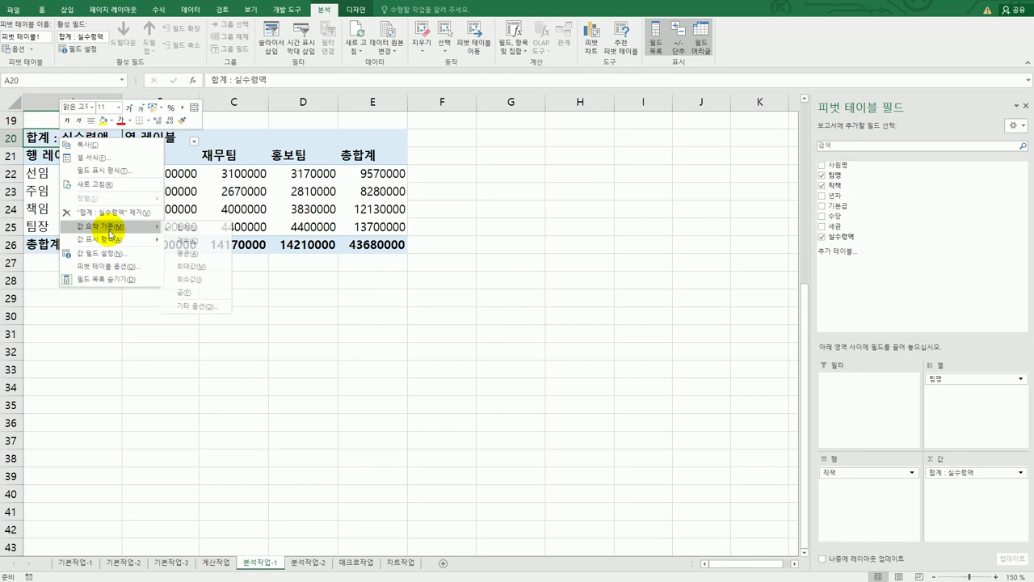
{"action": "left_click", "coordinate": [202, 254]}
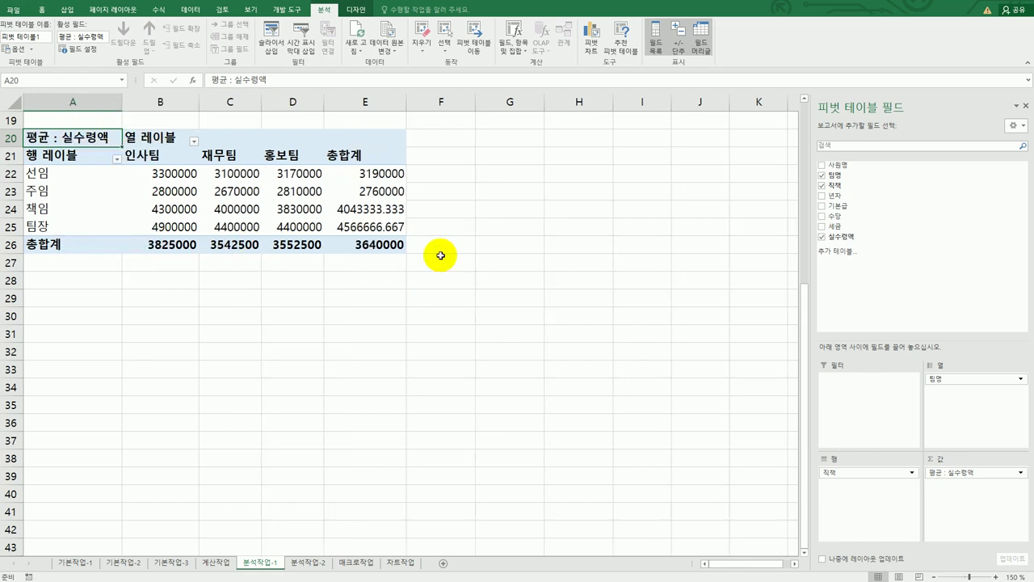
Set the pivot table's grand totals to show for rows only (행의 총합계만 설정).
{"action": "left_click", "coordinate": [508, 292]}
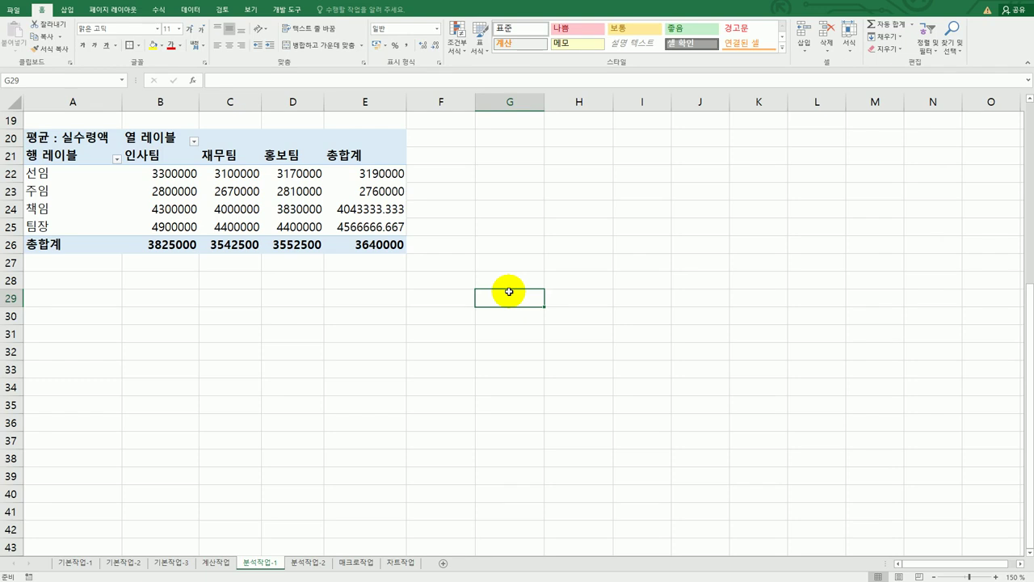
{"action": "left_click", "coordinate": [168, 174]}
{"action": "scroll", "coordinate": [182, 199], "scroll_direction": "up", "scroll_amount": 2}
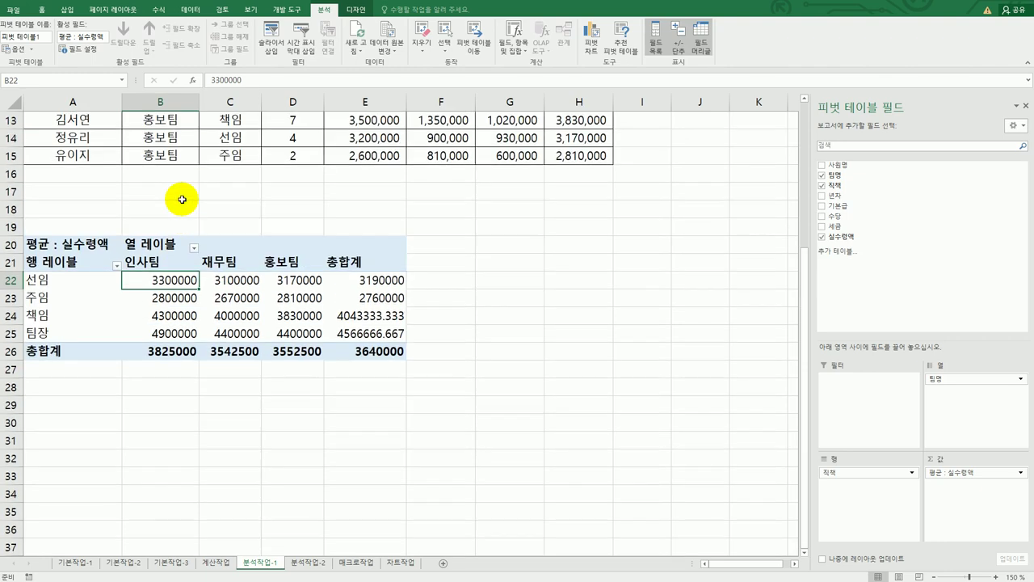
{"action": "scroll", "coordinate": [182, 200], "scroll_direction": "down", "scroll_amount": 2}
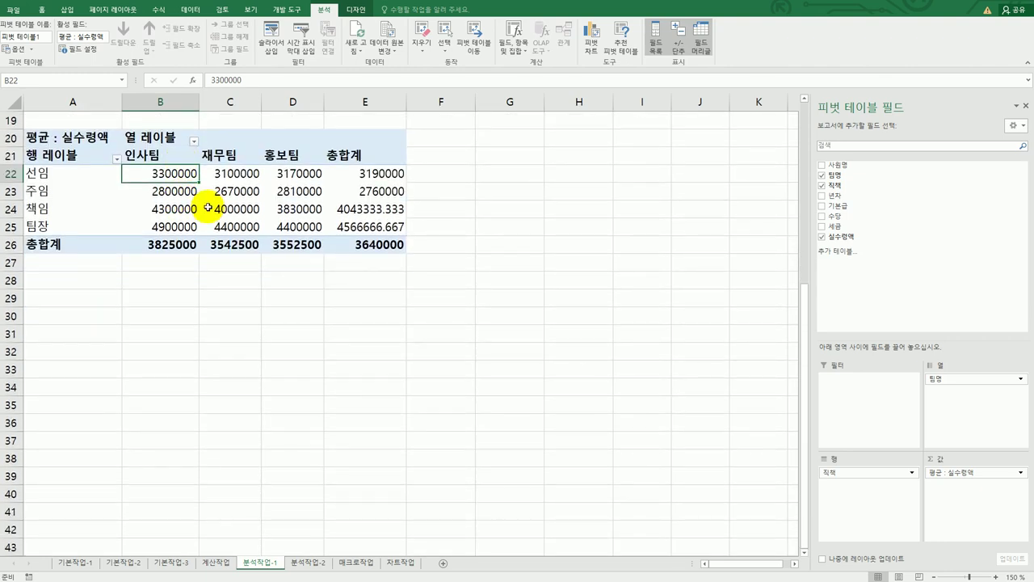
{"action": "mouse_move", "coordinate": [207, 208]}
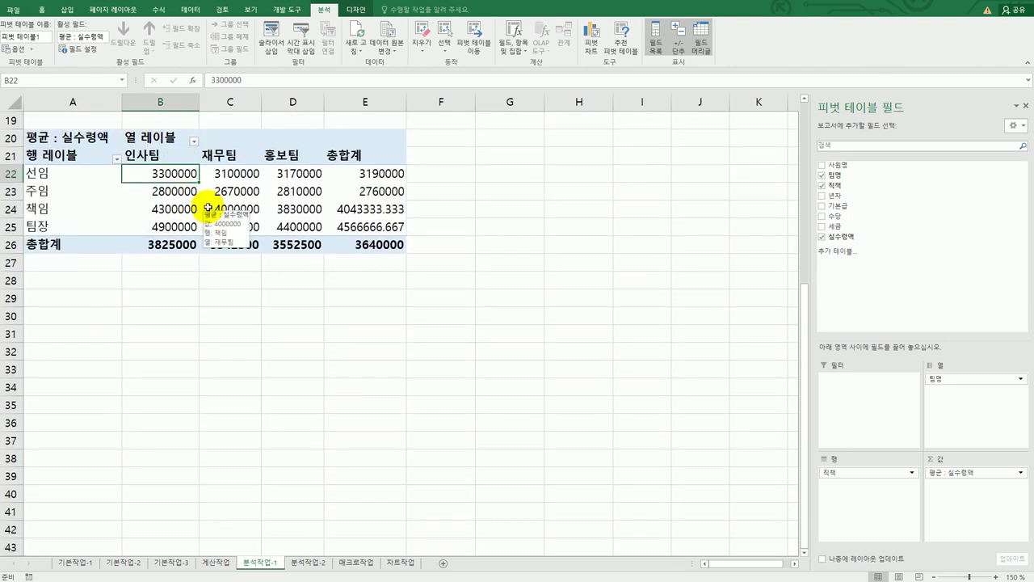
{"action": "left_click", "coordinate": [355, 10]}
{"action": "left_click", "coordinate": [34, 55]}
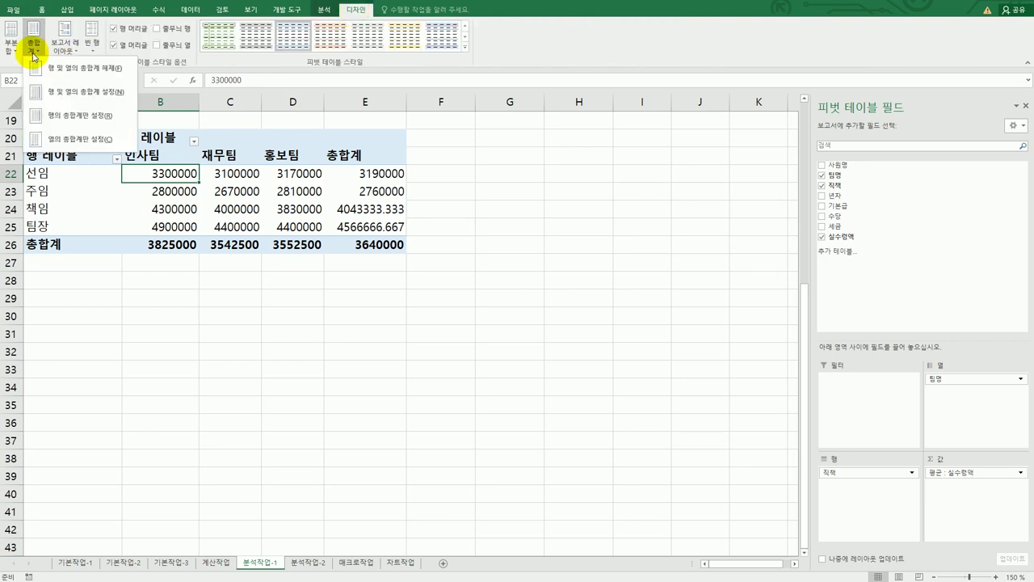
{"action": "left_click", "coordinate": [66, 123]}
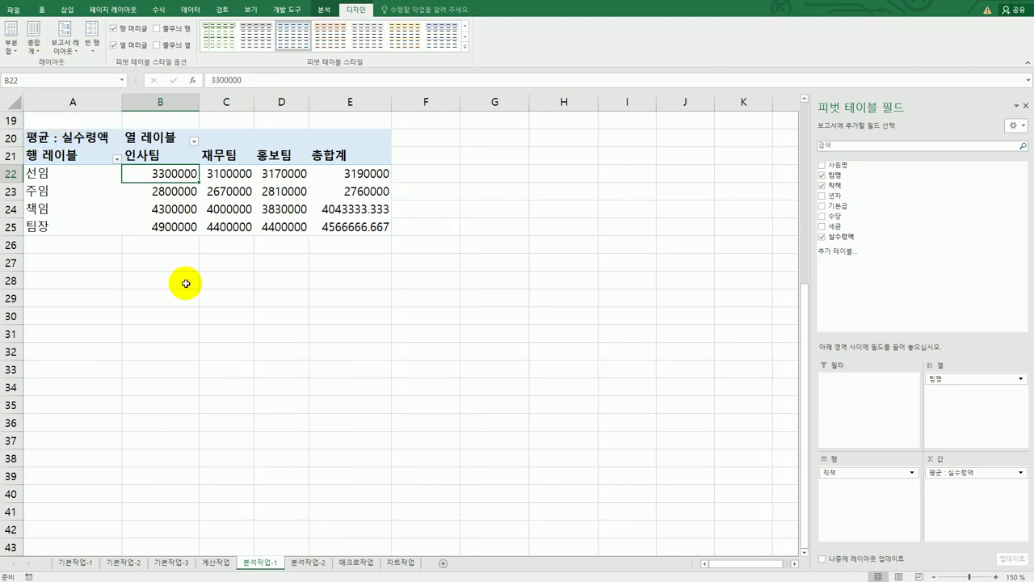
{"action": "mouse_move", "coordinate": [358, 188]}
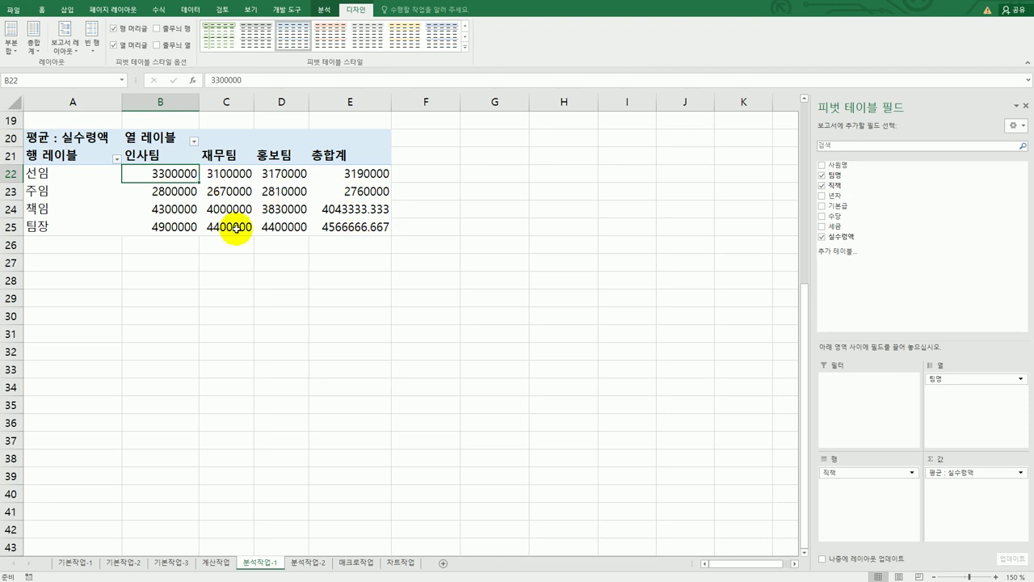
Format the pivot table's 평균 : 실수령액 values as 숫자 with the 1000 단위 구분 기호 through the value field settings.
{"action": "left_click", "coordinate": [67, 138]}
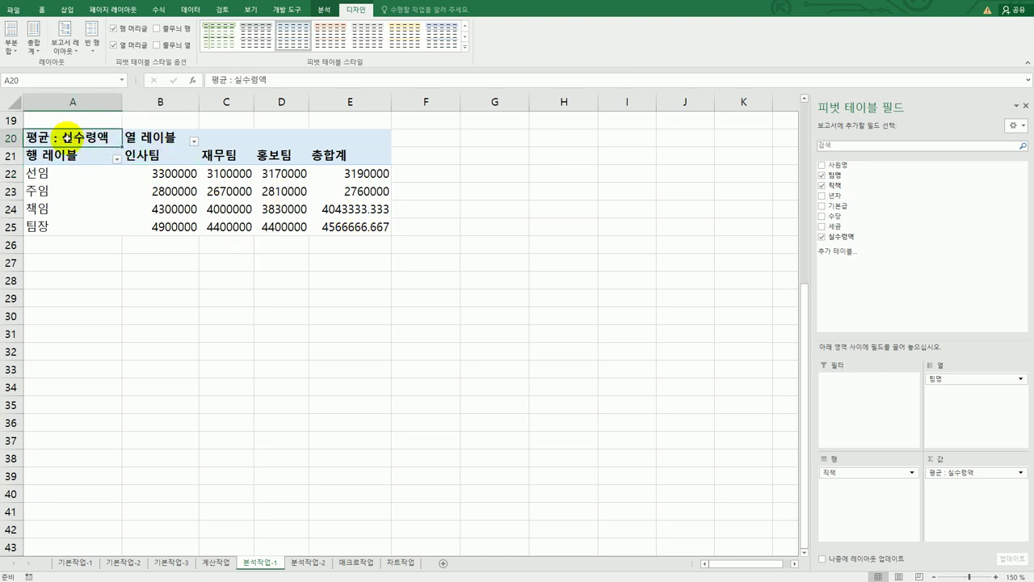
{"action": "right_click", "coordinate": [67, 139]}
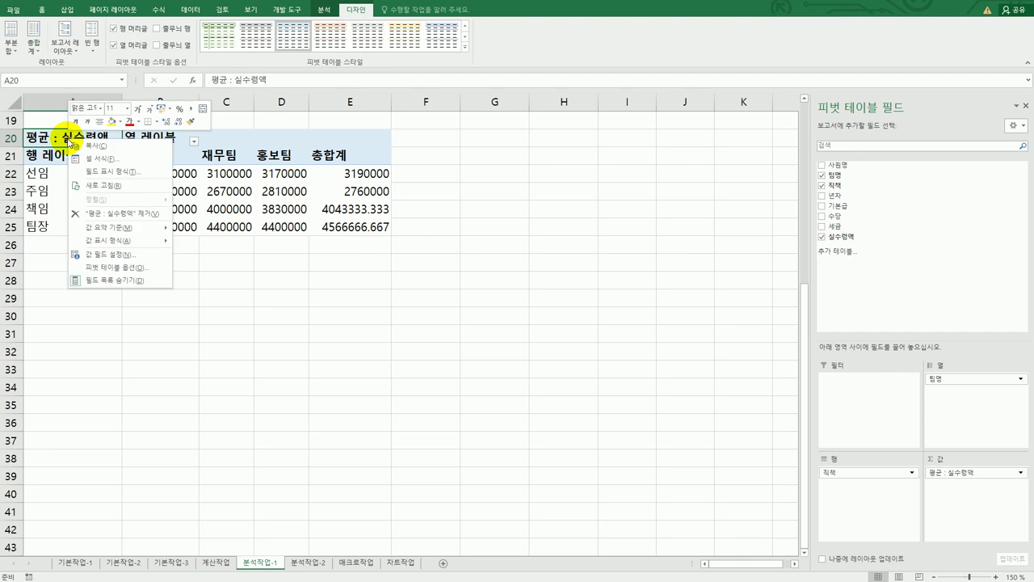
{"action": "left_click", "coordinate": [141, 257]}
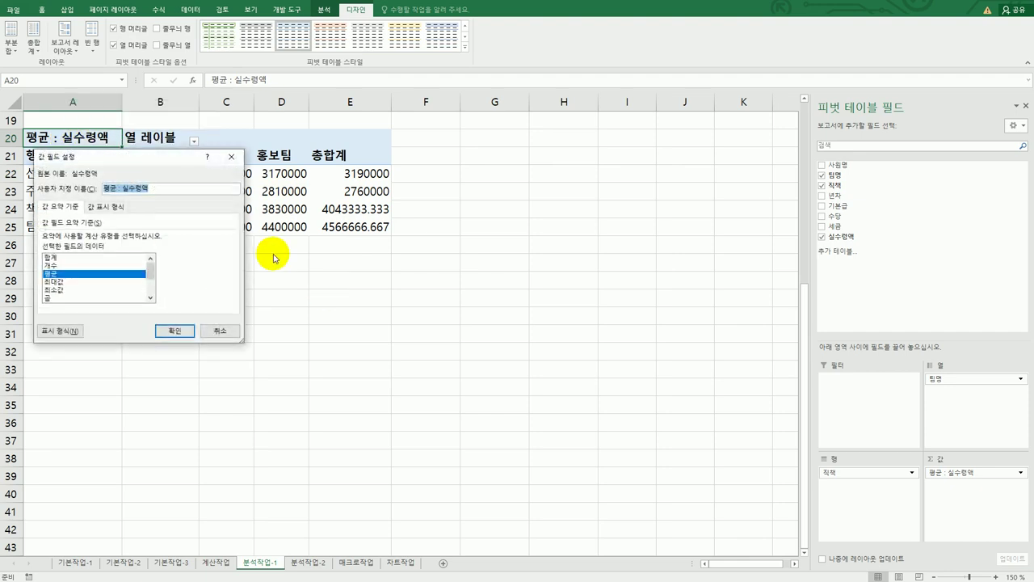
{"action": "left_click_drag", "start_coordinate": [213, 157], "coordinate": [575, 146]}
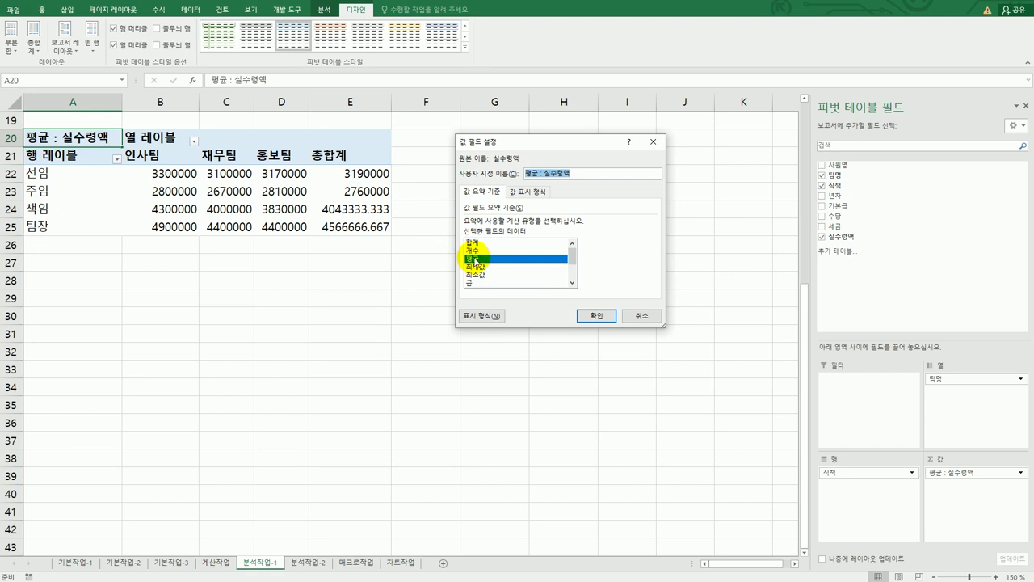
{"action": "left_click", "coordinate": [483, 315]}
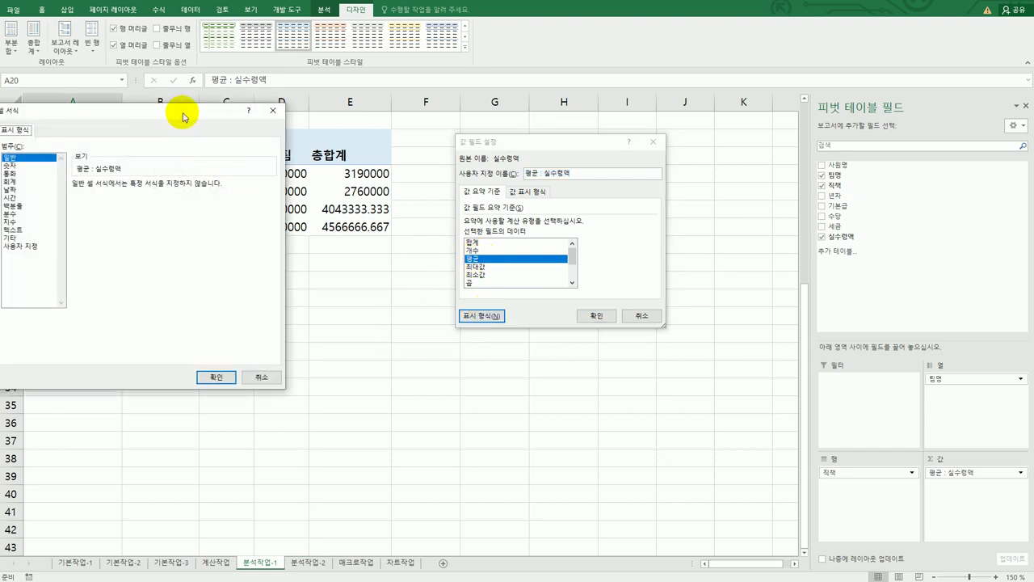
{"action": "left_click_drag", "start_coordinate": [182, 115], "coordinate": [349, 191]}
{"action": "left_click", "coordinate": [203, 240]}
{"action": "left_click", "coordinate": [291, 276]}
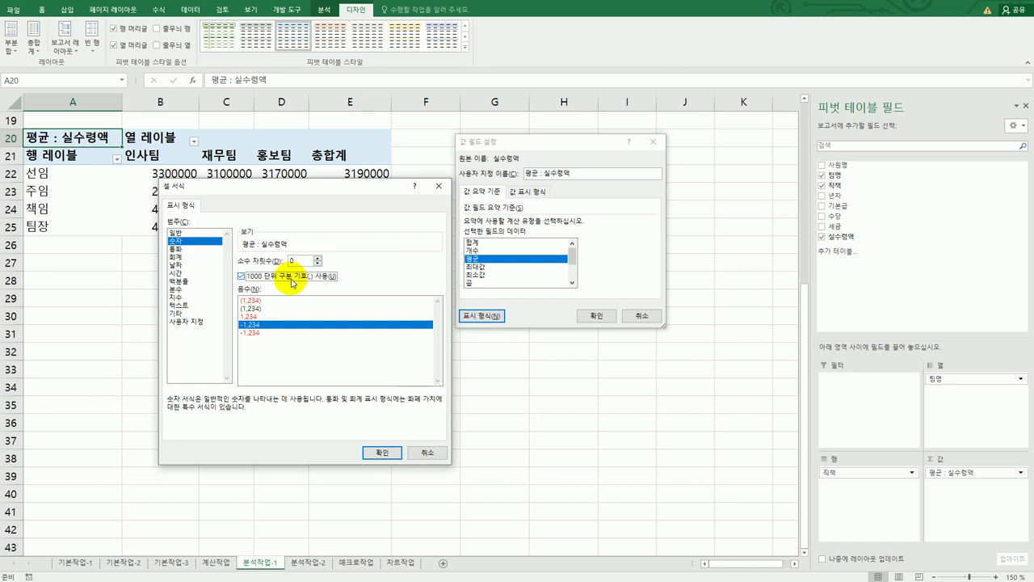
{"action": "left_click", "coordinate": [381, 452]}
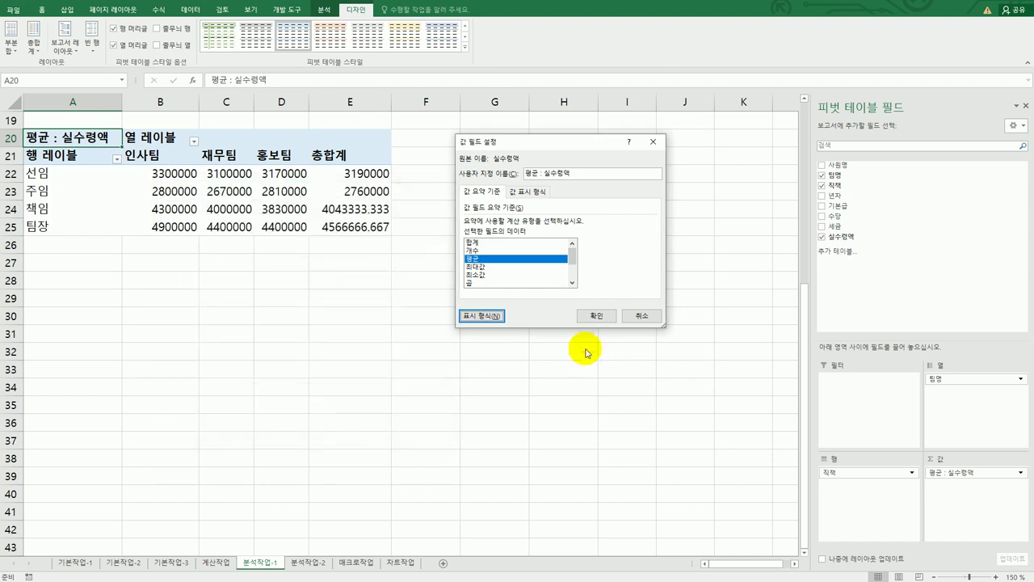
{"action": "left_click", "coordinate": [595, 317]}
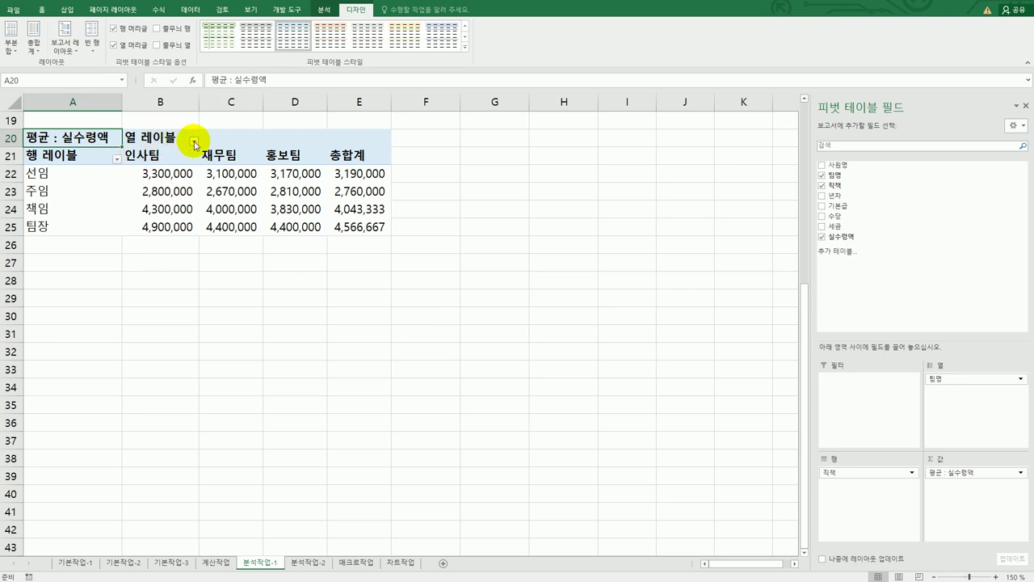
Filter the pivot table's column labels to show only 인사팀 and 재무팀.
{"action": "left_click", "coordinate": [194, 141]}
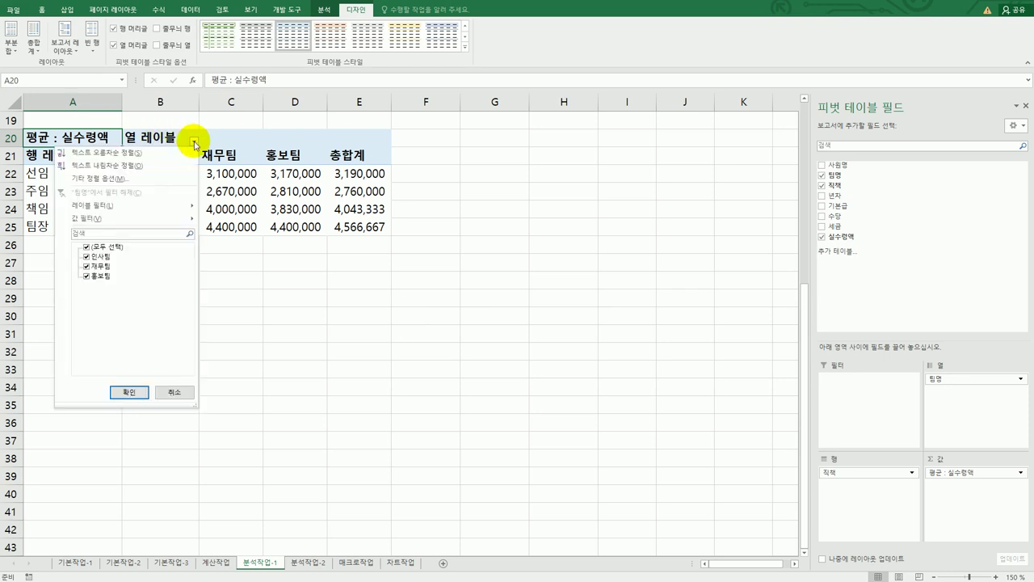
{"action": "left_click", "coordinate": [85, 247]}
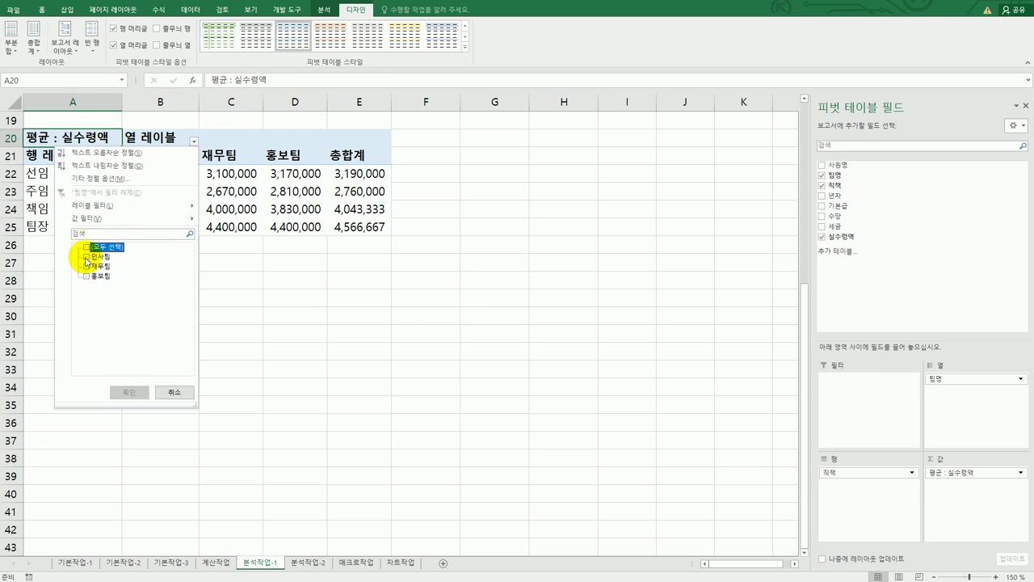
{"action": "left_click", "coordinate": [86, 257]}
{"action": "left_click", "coordinate": [87, 266]}
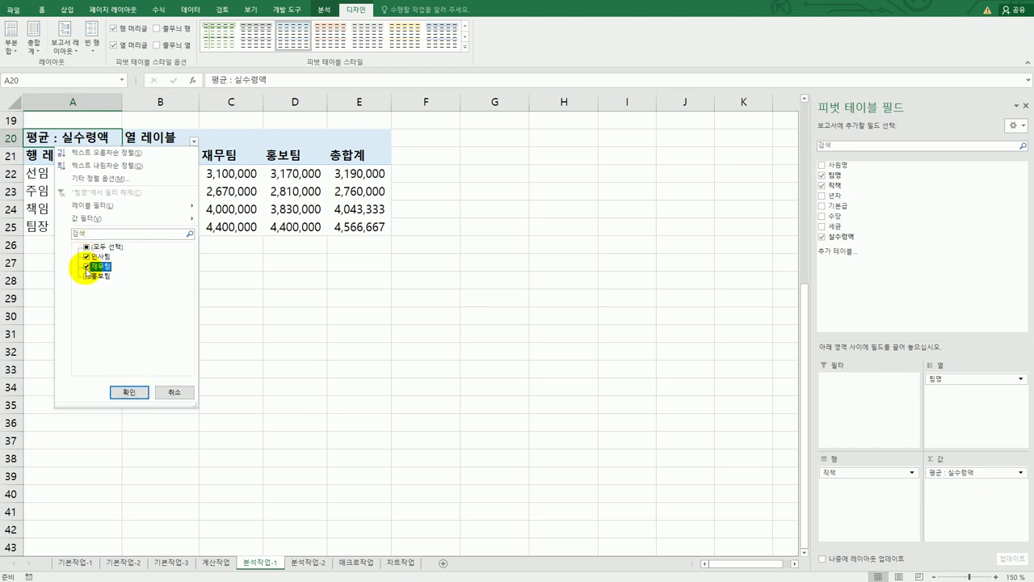
{"action": "left_click", "coordinate": [127, 392]}
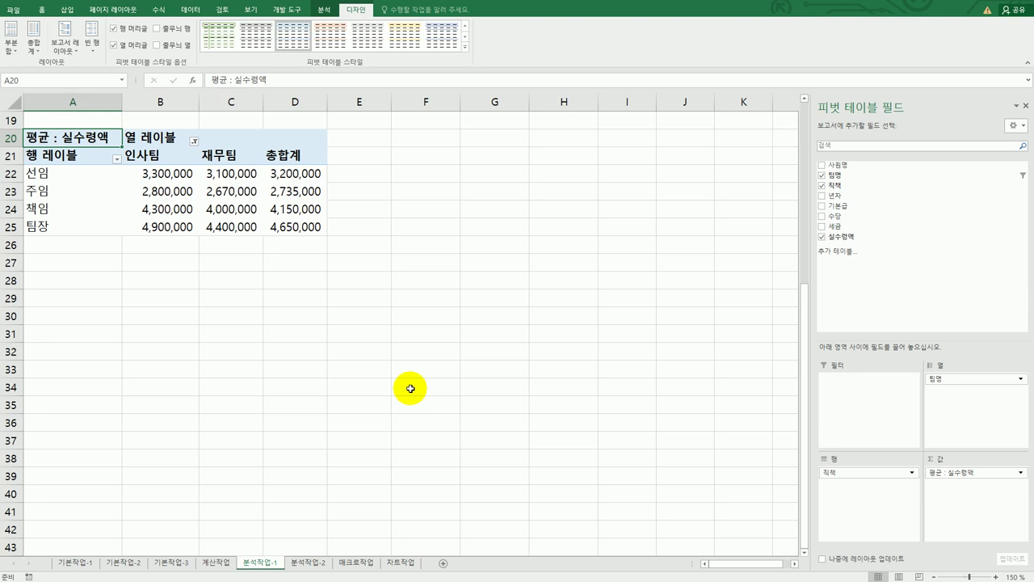
On the 분석작업-2 sheet, examine the 정기적금 values in B2:B5 and the 월불입액 formula in B3.
{"action": "left_click", "coordinate": [317, 562]}
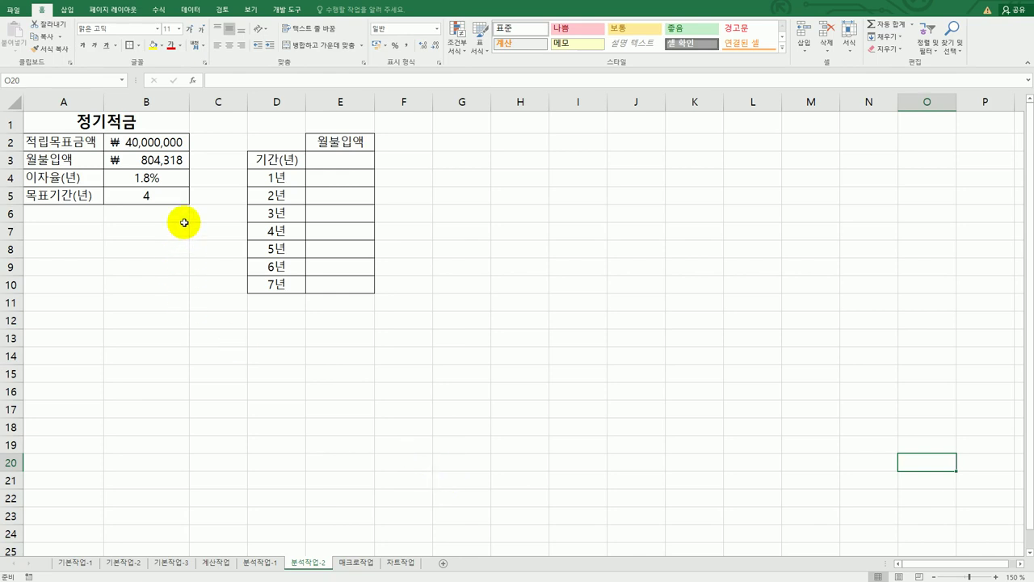
{"action": "left_click", "coordinate": [145, 143]}
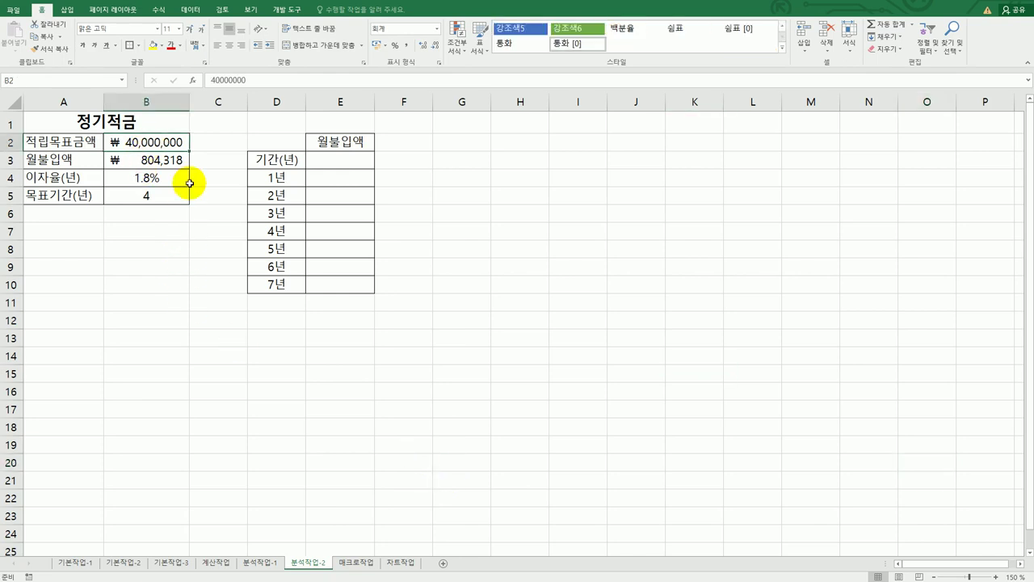
{"action": "left_click", "coordinate": [151, 160]}
{"action": "left_click", "coordinate": [154, 178]}
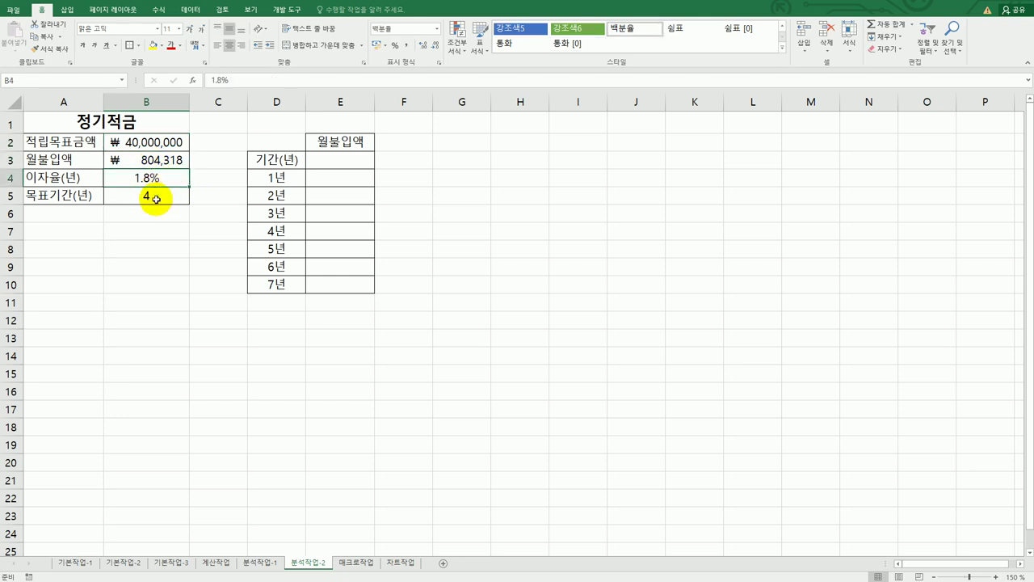
{"action": "left_click", "coordinate": [151, 198]}
{"action": "left_click", "coordinate": [162, 142]}
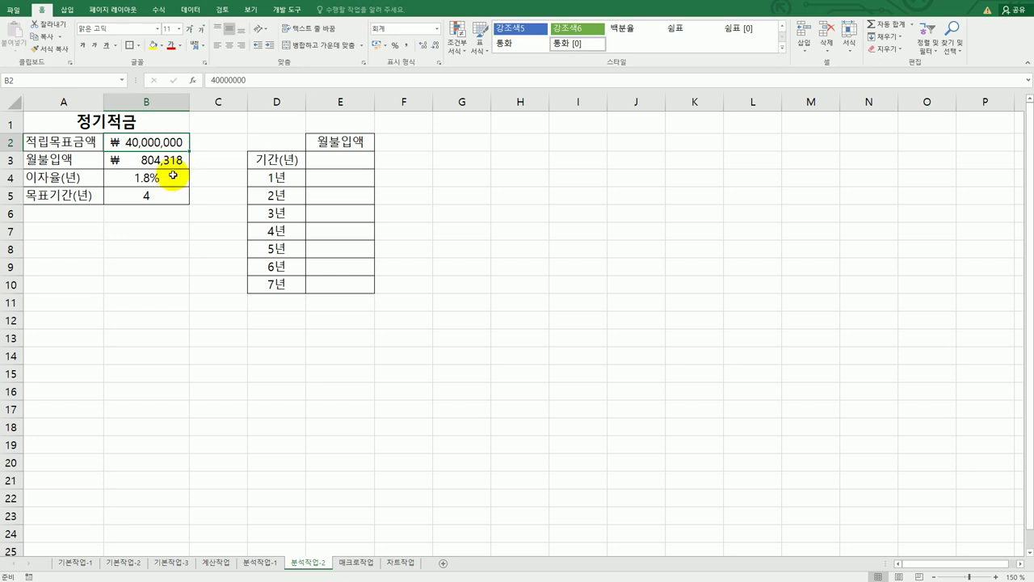
{"action": "left_click", "coordinate": [172, 177]}
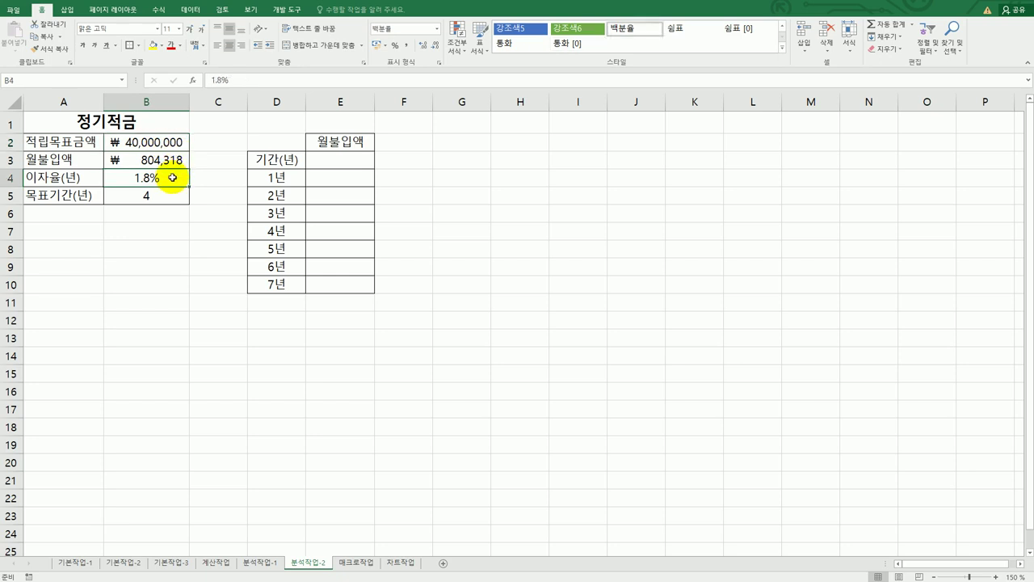
{"action": "left_click", "coordinate": [161, 197]}
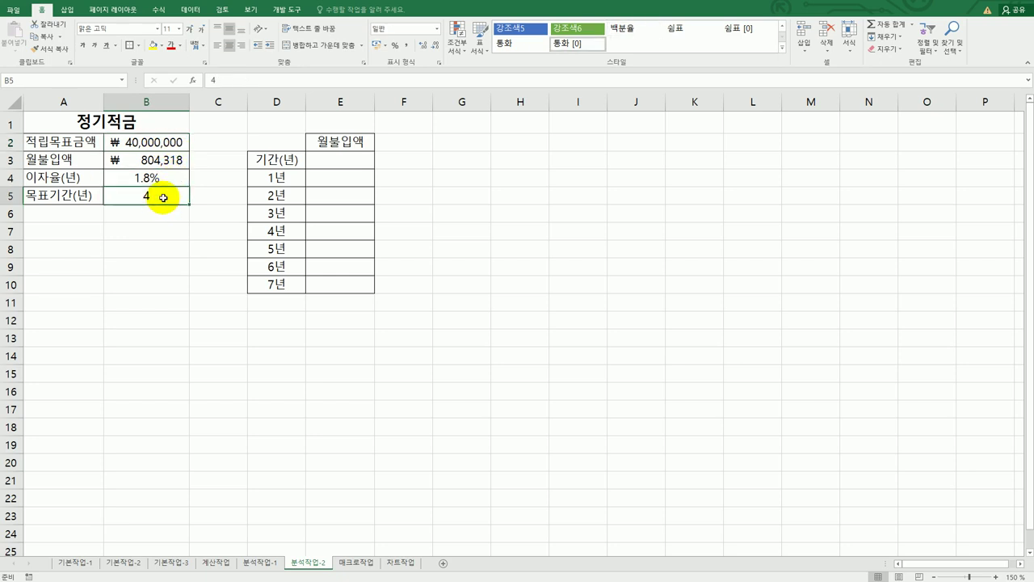
{"action": "left_click", "coordinate": [166, 160]}
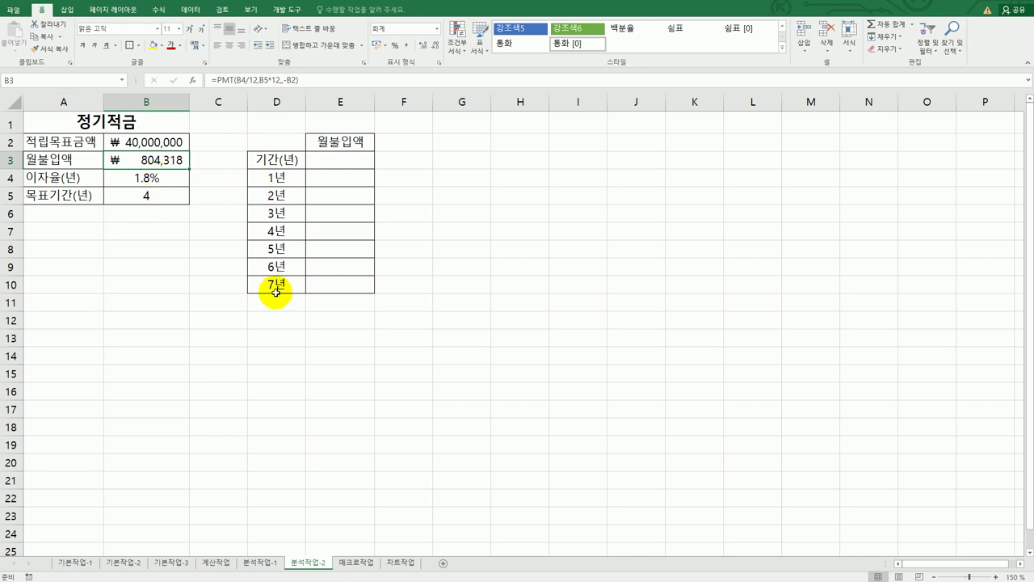
Enter =B3 in E3 to link the 기간(년) table to the 월불입액 calculation.
{"action": "left_click", "coordinate": [340, 160]}
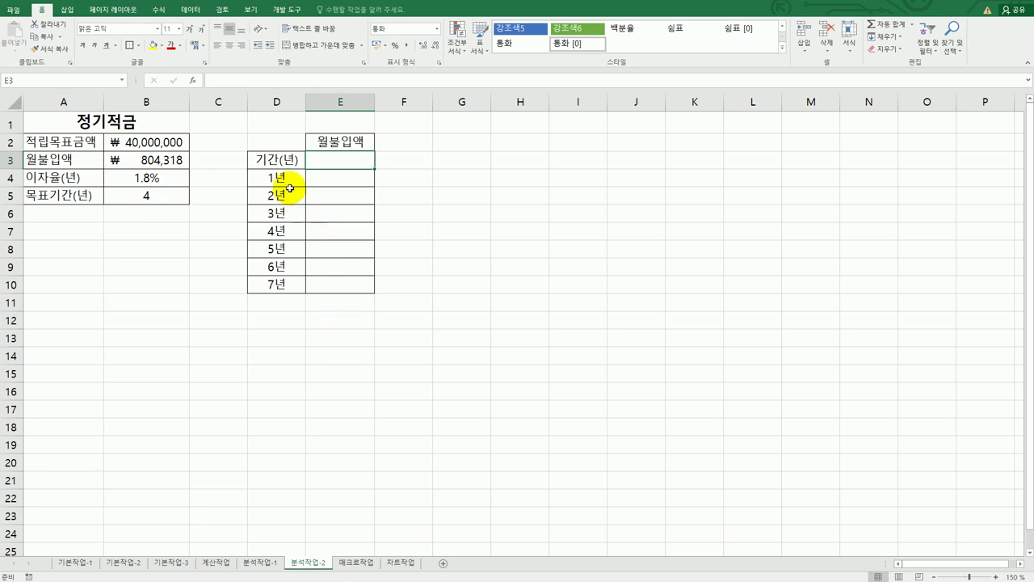
{"action": "left_click_drag", "start_coordinate": [286, 178], "coordinate": [286, 280]}
{"action": "left_click_drag", "start_coordinate": [342, 175], "coordinate": [341, 284]}
{"action": "left_click", "coordinate": [346, 160]}
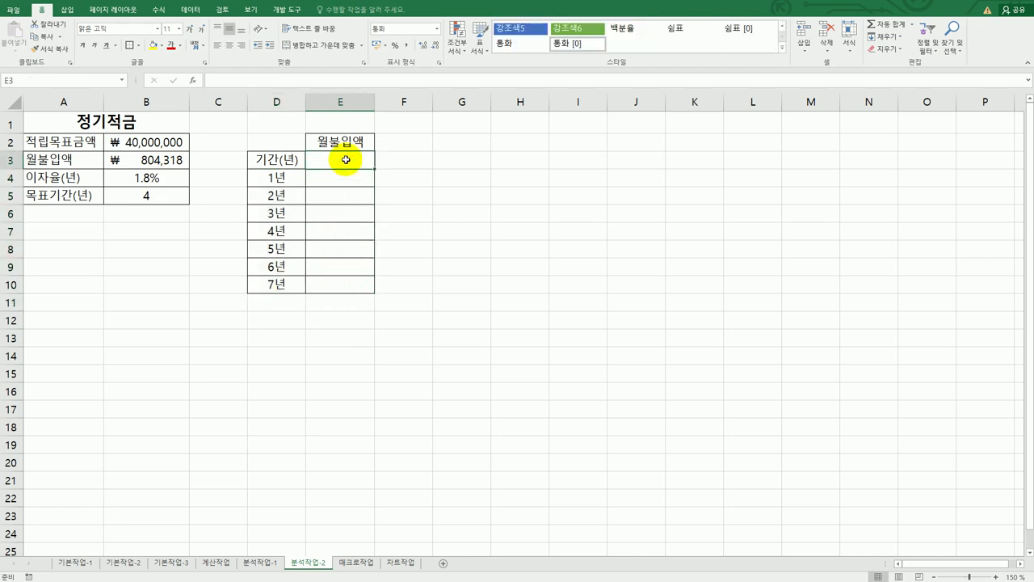
{"action": "type", "text": "="}
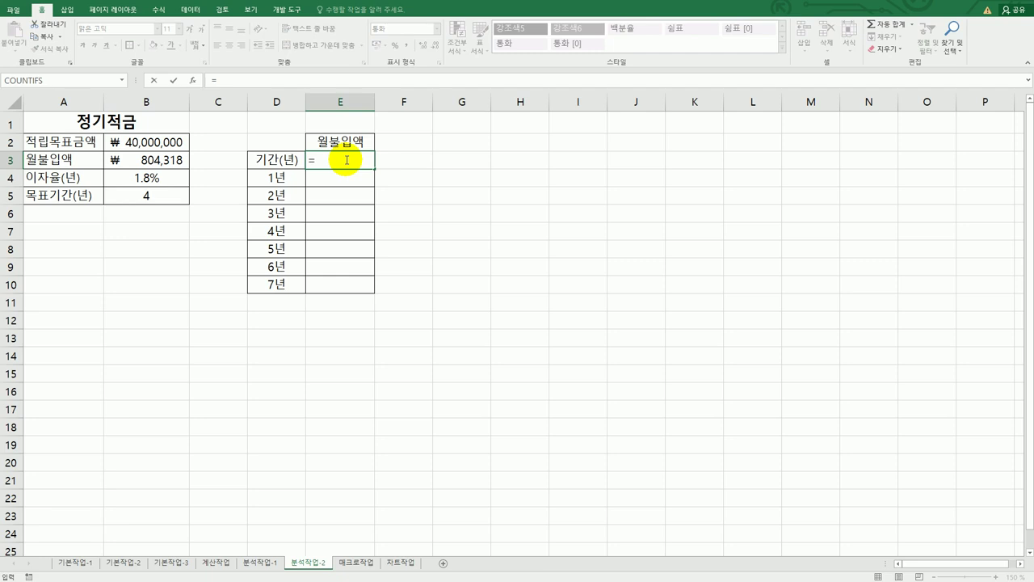
{"action": "left_click", "coordinate": [181, 160]}
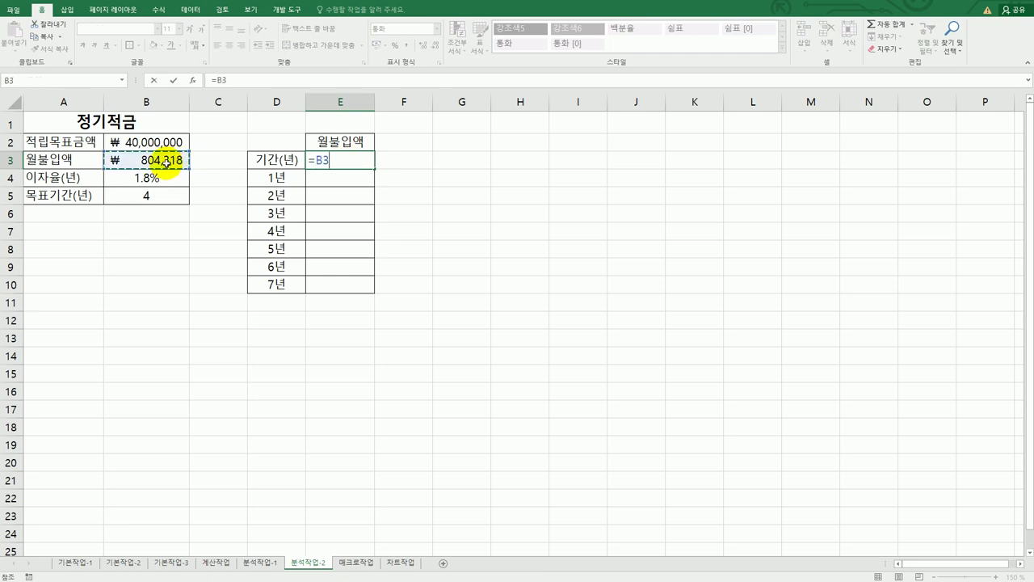
{"action": "key", "text": "Return"}
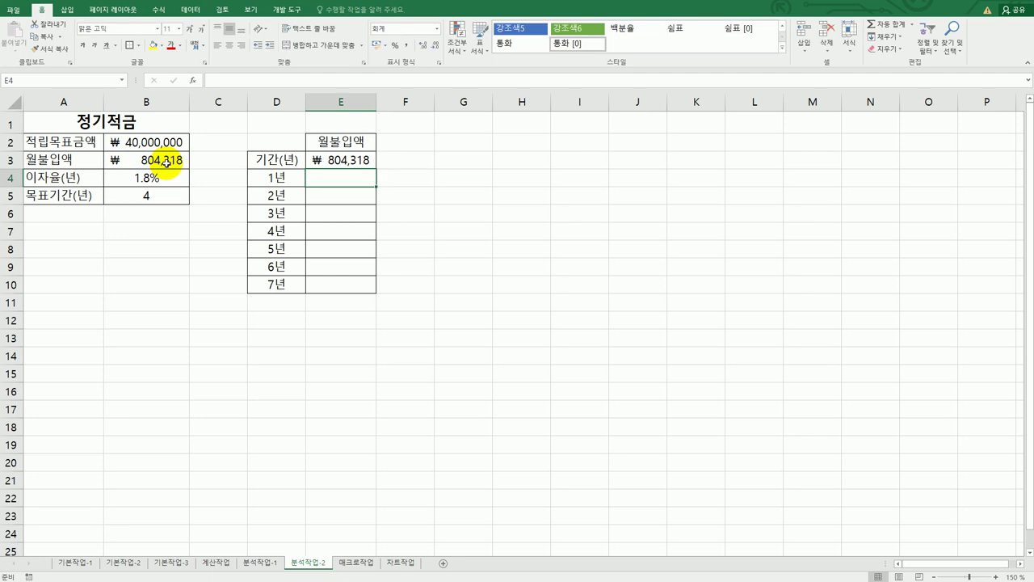
Create a what-if data table (데이터 표) over D3:E10 with B5, the 목표기간(년), as the column input cell.
{"action": "left_click", "coordinate": [333, 160]}
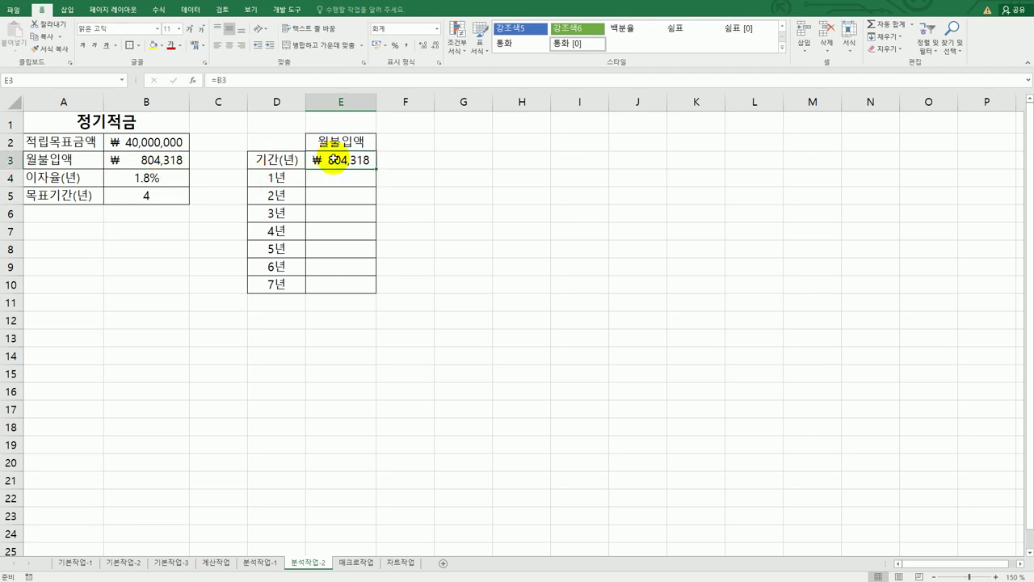
{"action": "left_click_drag", "start_coordinate": [332, 160], "coordinate": [295, 282]}
{"action": "left_click", "coordinate": [498, 260]}
{"action": "left_click_drag", "start_coordinate": [283, 160], "coordinate": [352, 281]}
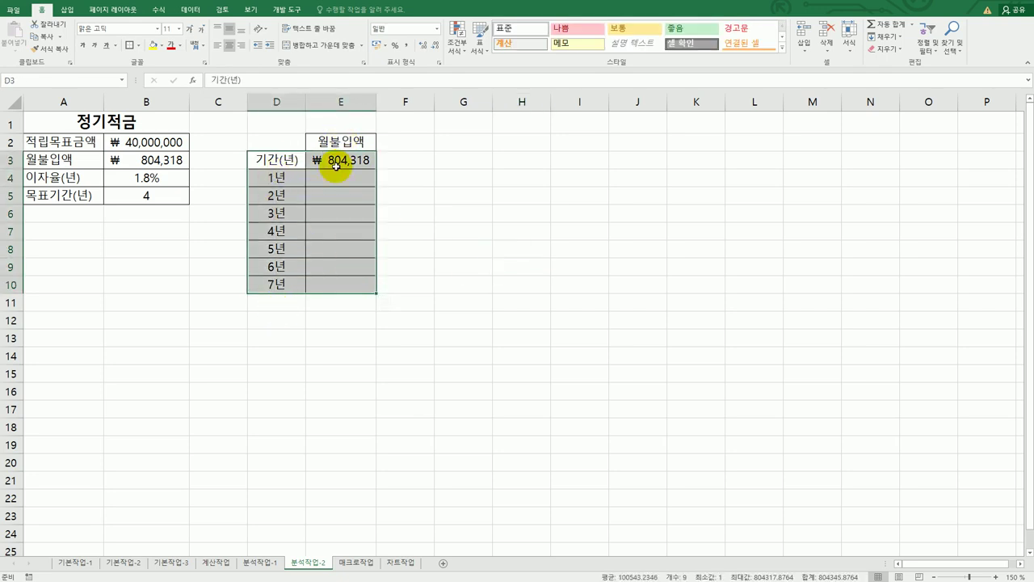
{"action": "left_click", "coordinate": [192, 11]}
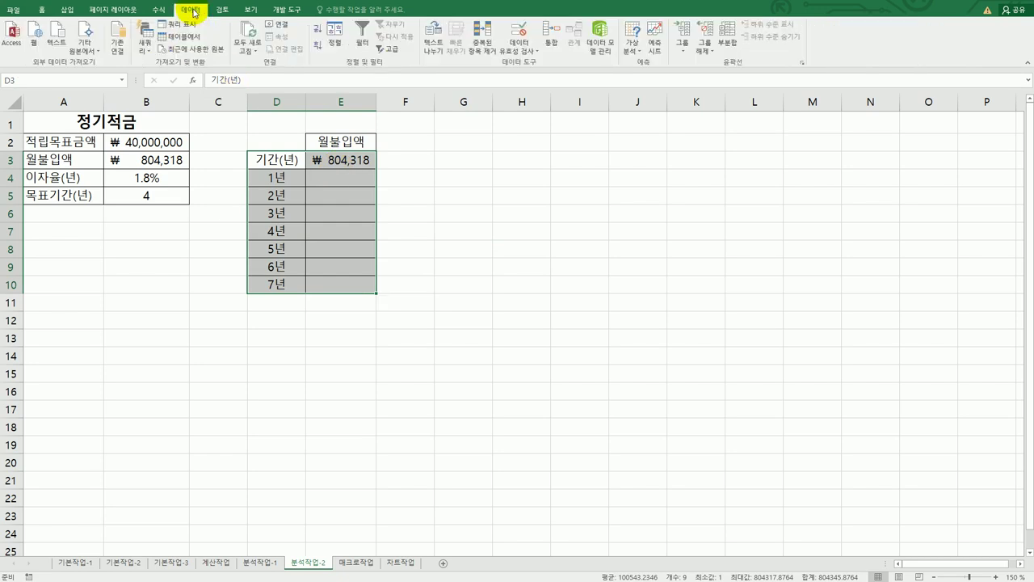
{"action": "left_click", "coordinate": [632, 46]}
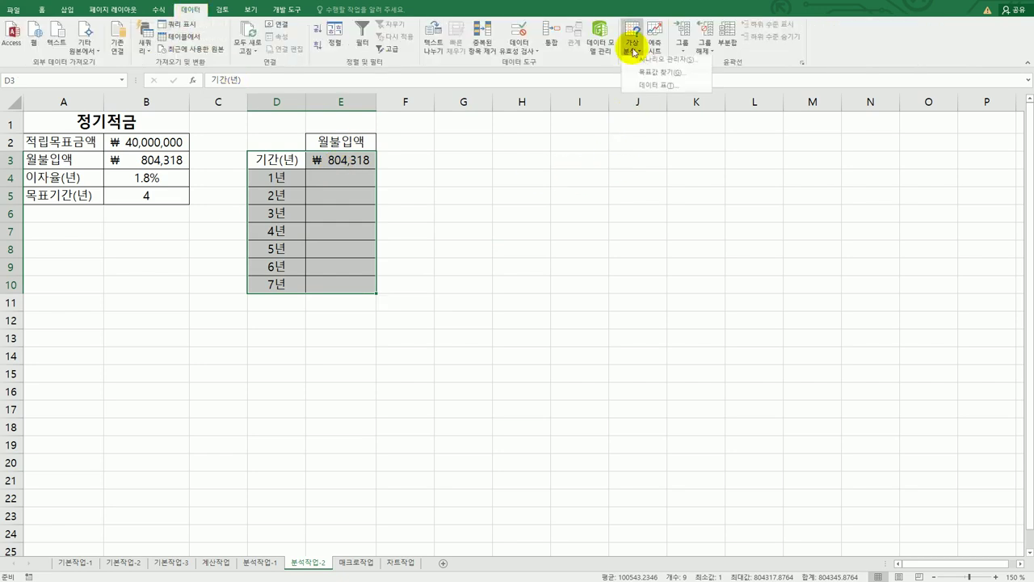
{"action": "left_click", "coordinate": [647, 90]}
{"action": "left_click_drag", "start_coordinate": [664, 267], "coordinate": [477, 174]}
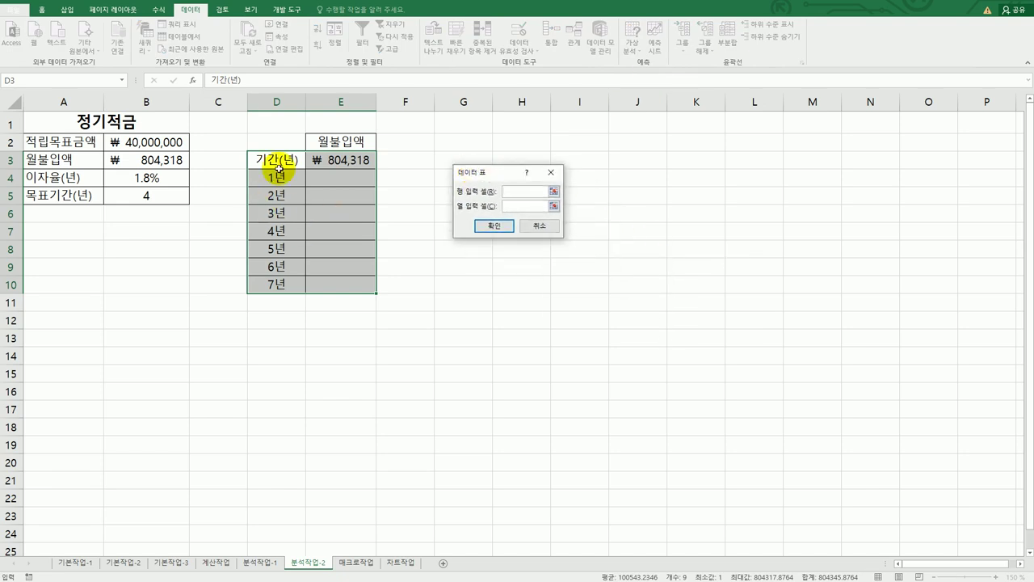
{"action": "left_click", "coordinate": [505, 205]}
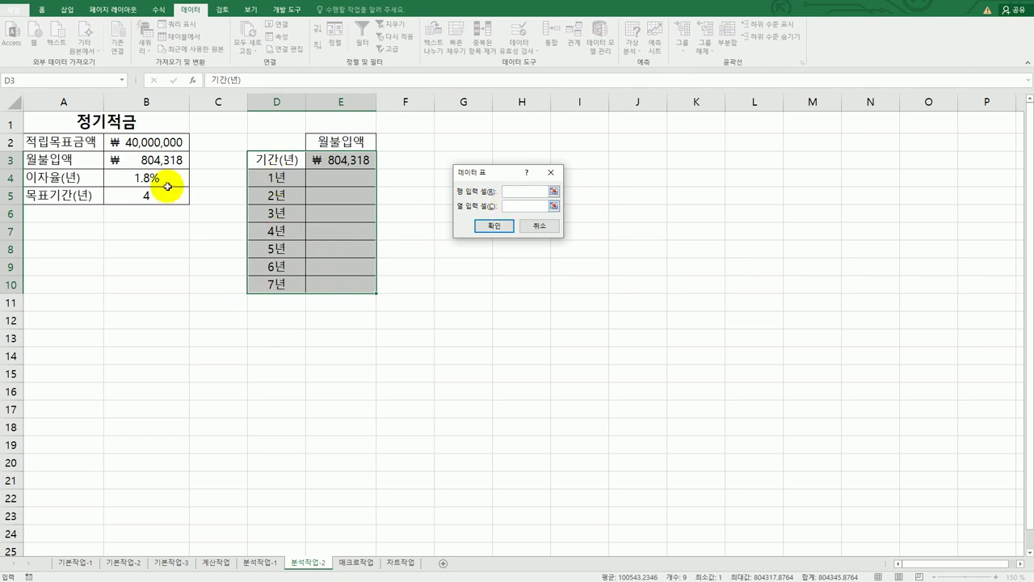
{"action": "left_click", "coordinate": [154, 195]}
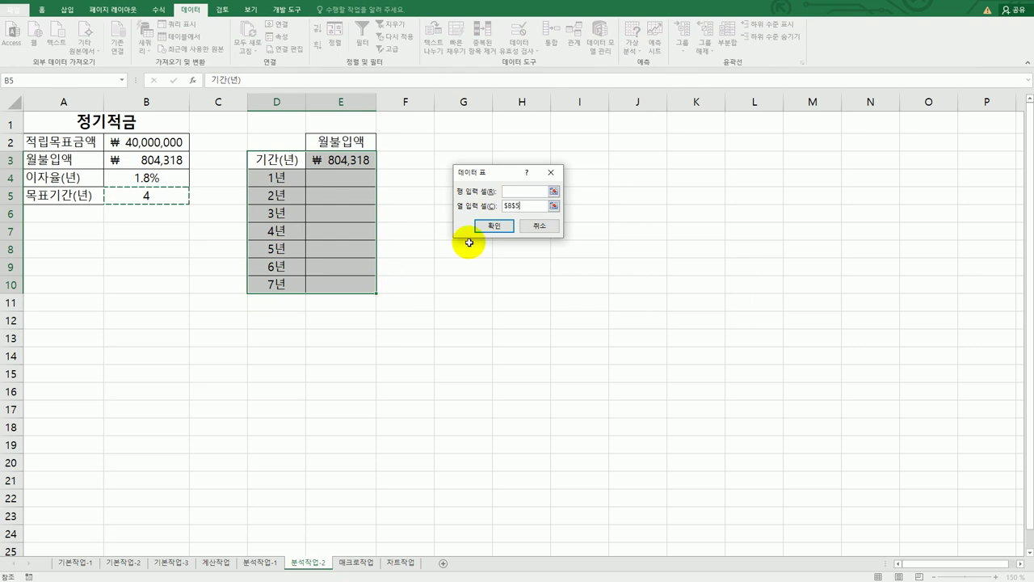
{"action": "left_click", "coordinate": [490, 228]}
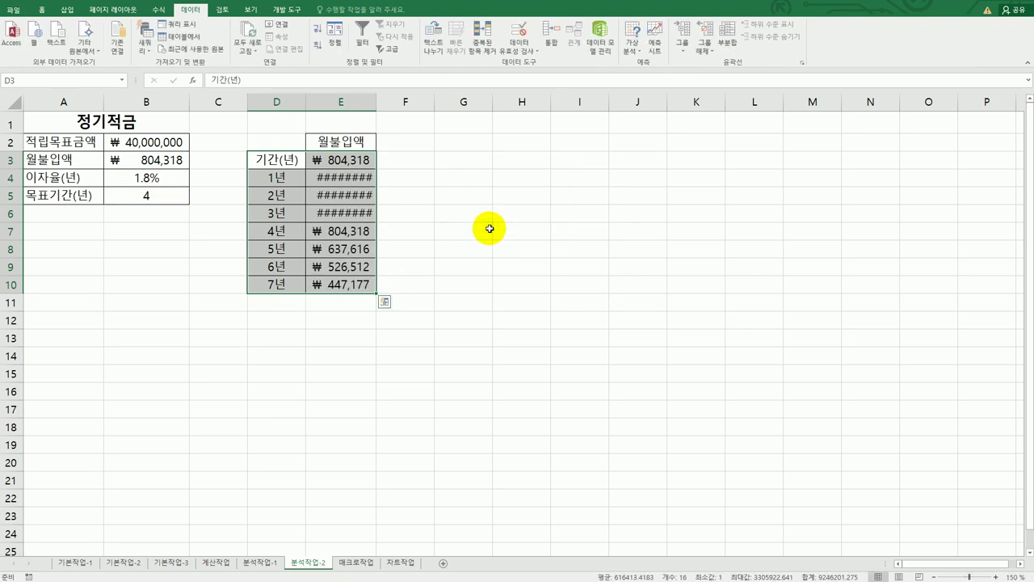
AutoFit column E to its contents, check the formula in E10 and return to the 분석작업-1 sheet.
{"action": "double_click", "coordinate": [376, 101]}
{"action": "left_click", "coordinate": [531, 223]}
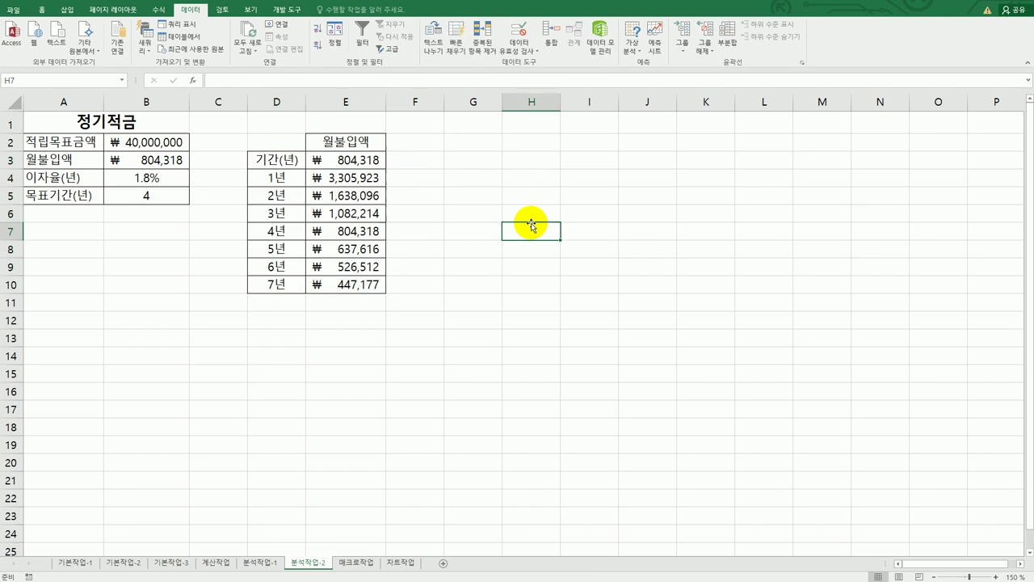
{"action": "left_click", "coordinate": [346, 286]}
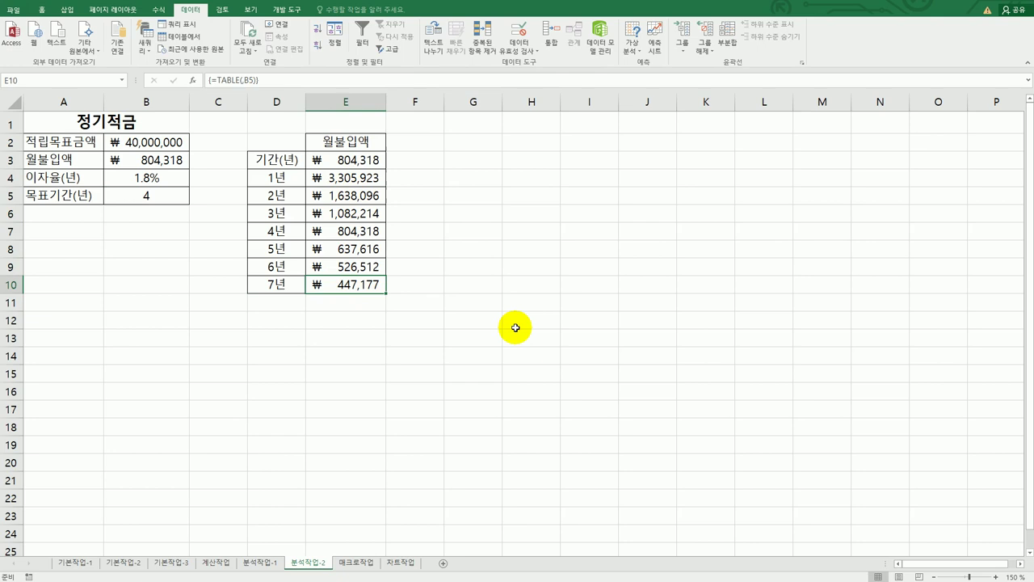
{"action": "left_click", "coordinate": [257, 563]}
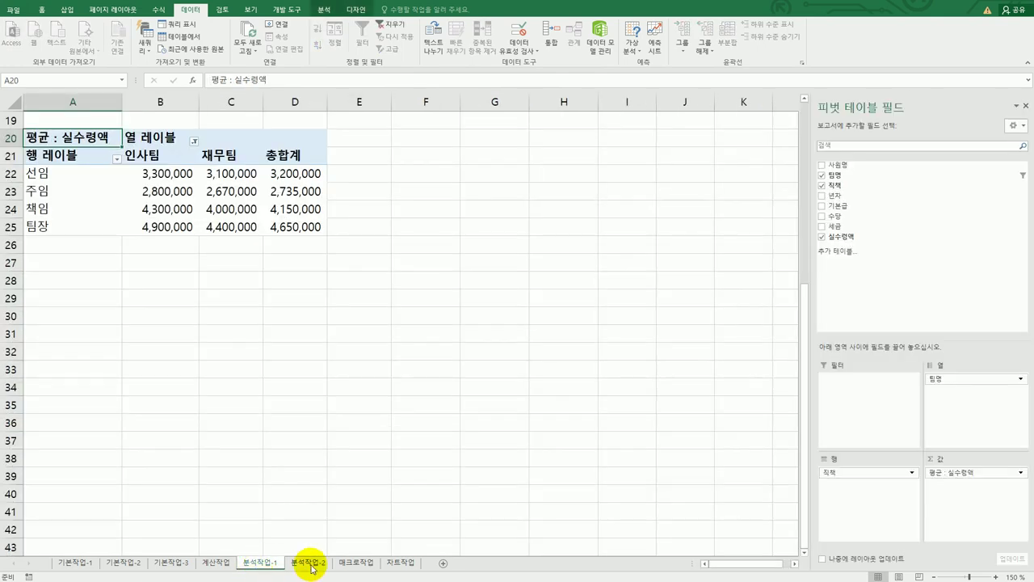
On the 매크로작업 sheet, draw a form control button (단추) covering cells B12:C13.
{"action": "left_click", "coordinate": [312, 566]}
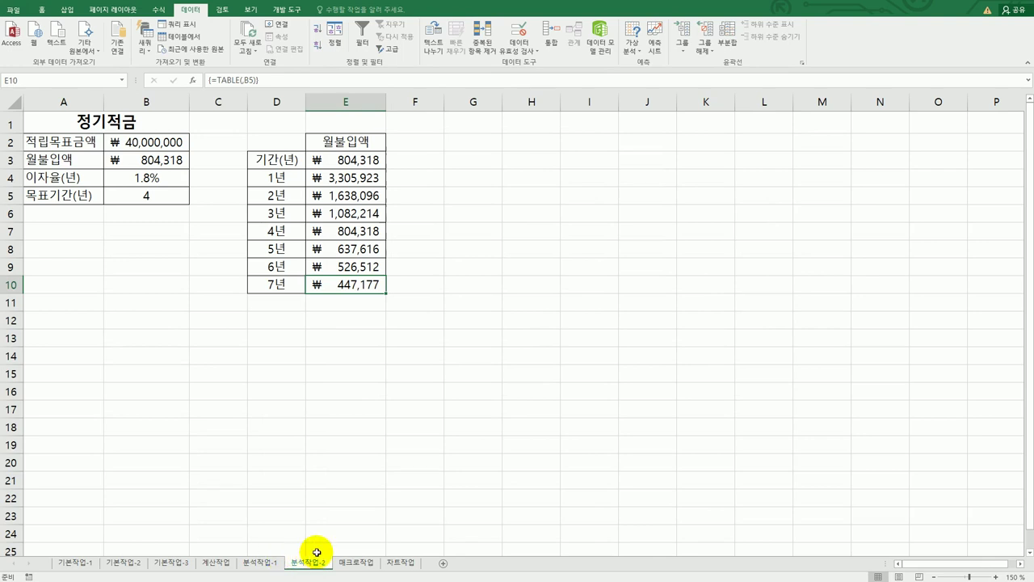
{"action": "left_click", "coordinate": [356, 562]}
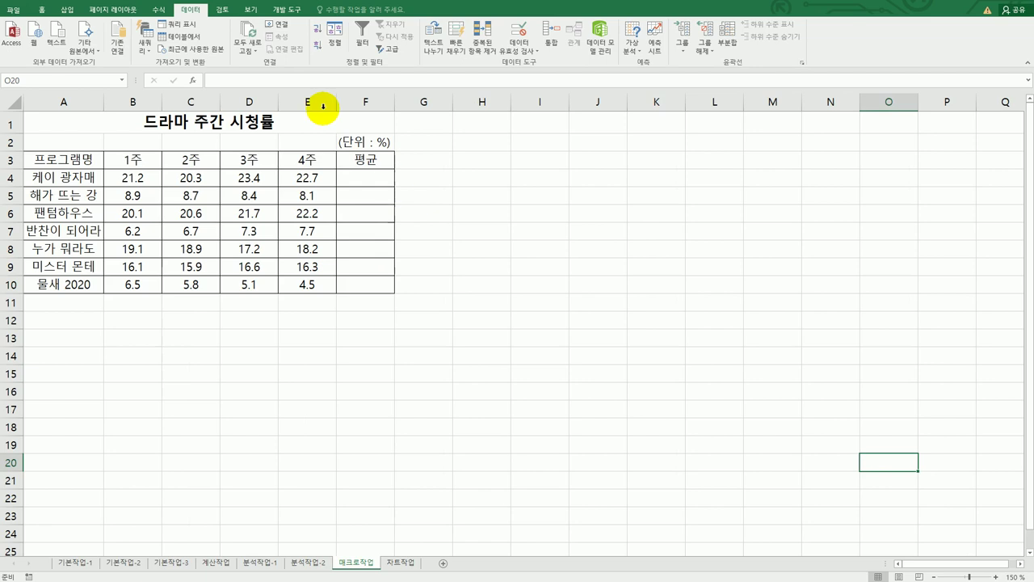
{"action": "left_click", "coordinate": [294, 10]}
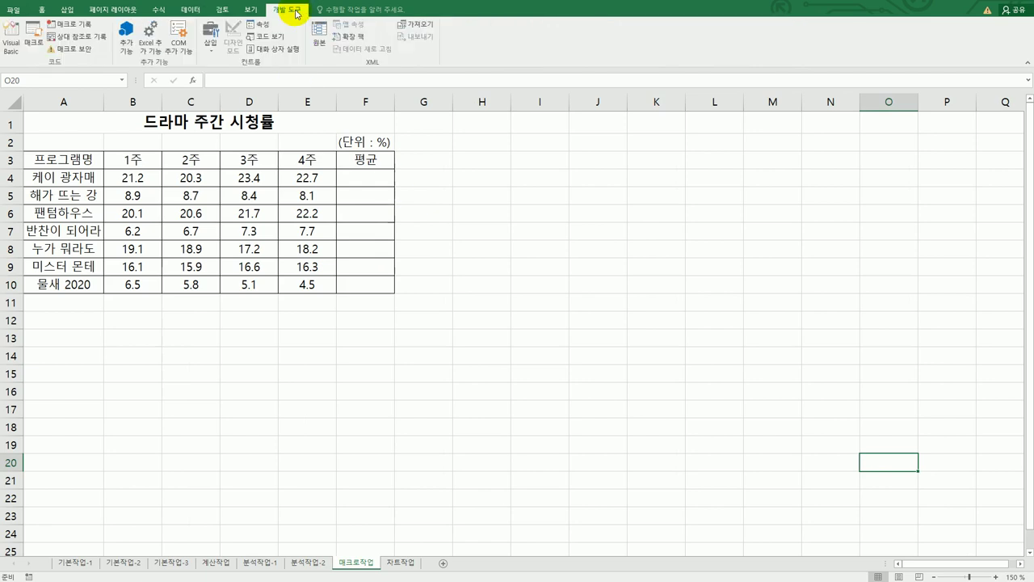
{"action": "left_click", "coordinate": [209, 42]}
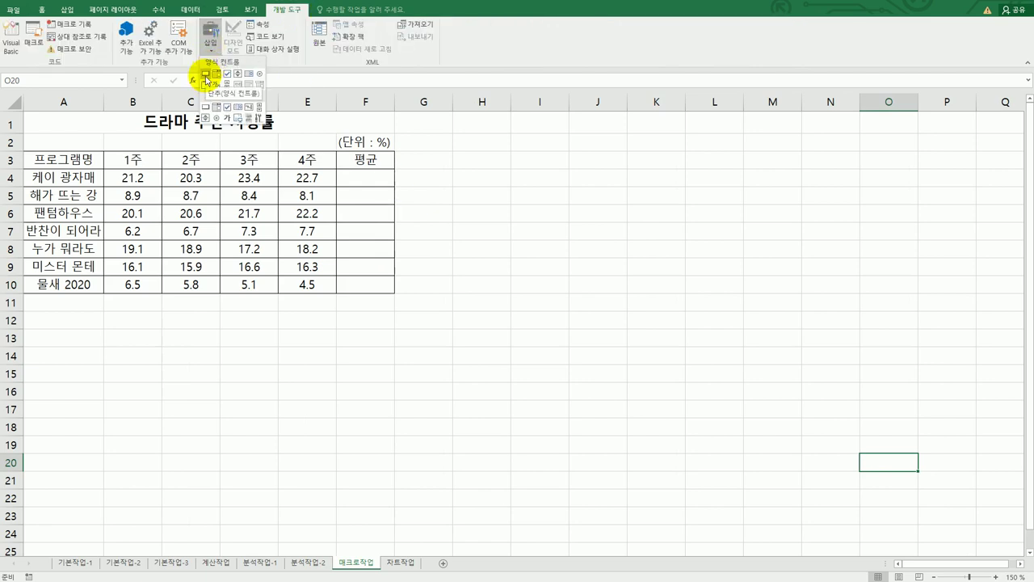
{"action": "left_click", "coordinate": [206, 75]}
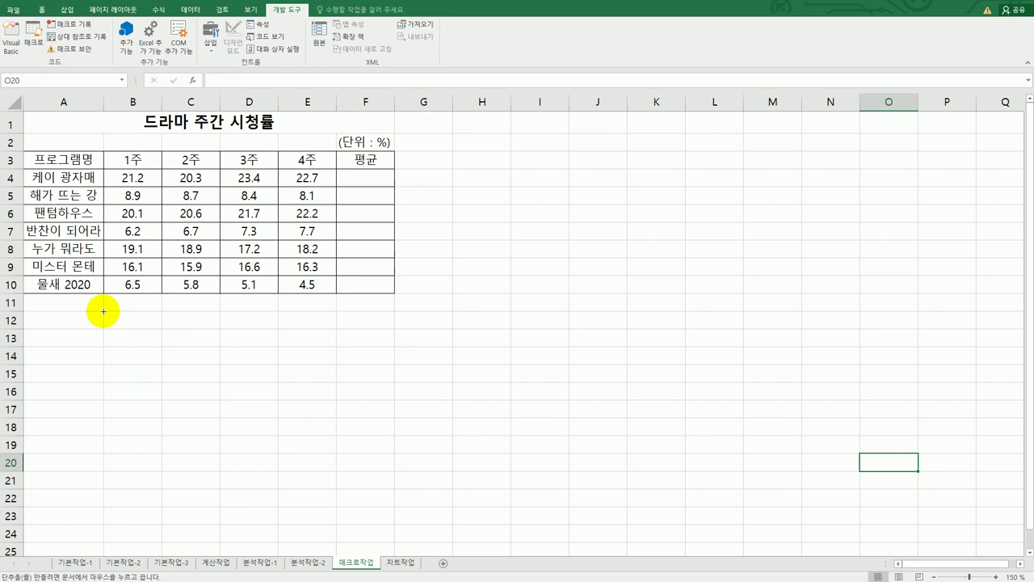
{"action": "left_click_drag", "start_coordinate": [104, 311], "coordinate": [207, 346]}
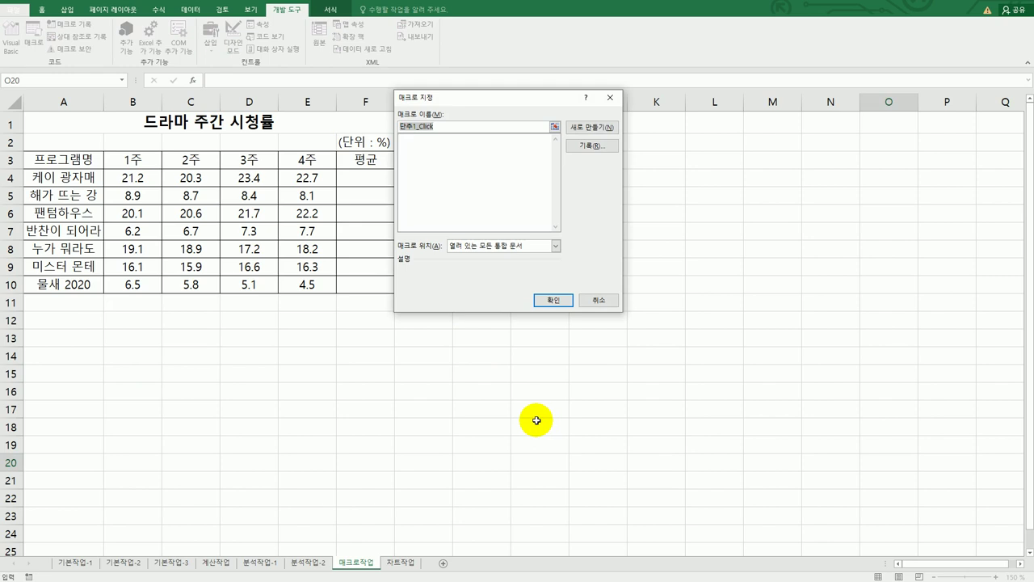
Assign the button a new macro named 평균 and start recording it in the current workbook (현재 통합 문서).
{"action": "type", "text": "vu"}
{"action": "key", "text": "BackSpace"}
{"action": "type", "text": "평균"}
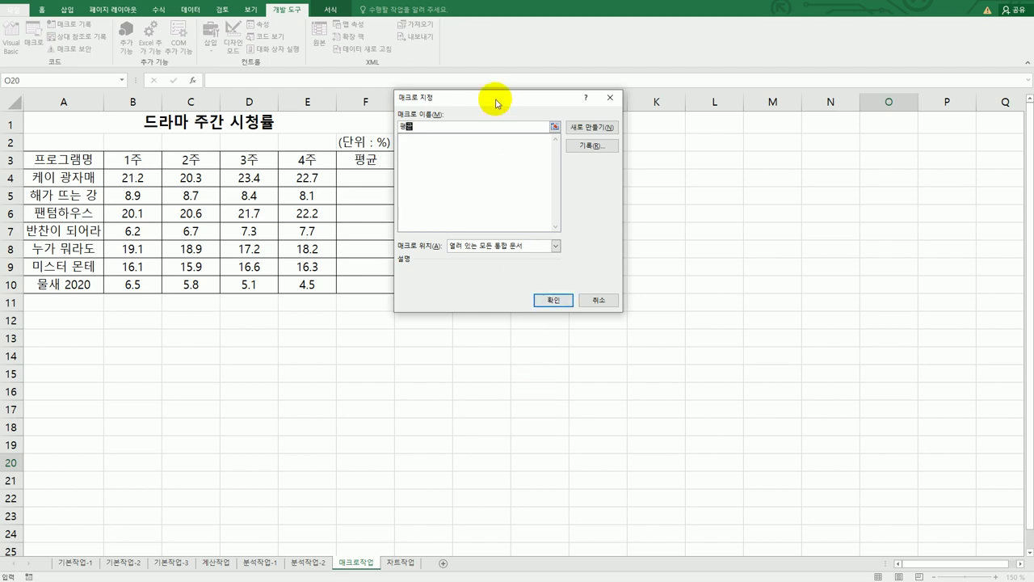
{"action": "left_click_drag", "start_coordinate": [492, 99], "coordinate": [651, 171]}
{"action": "left_click", "coordinate": [735, 215]}
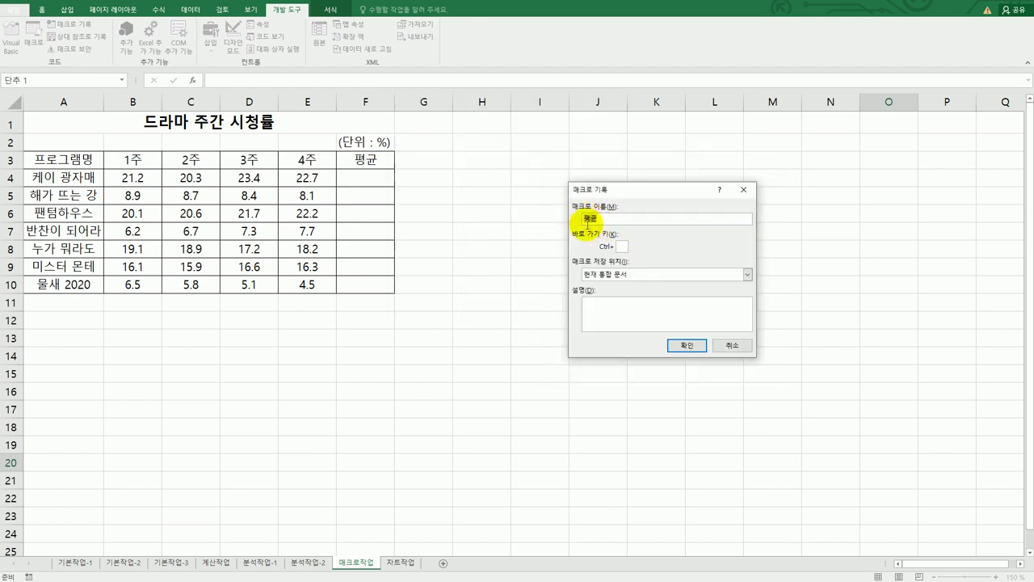
{"action": "left_click", "coordinate": [686, 346]}
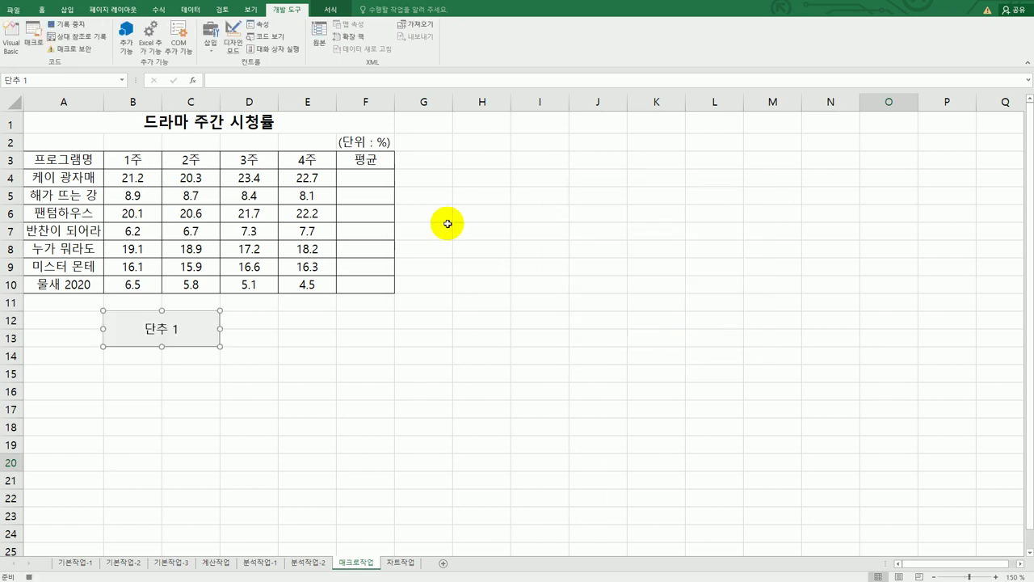
Enter =AVERAGE(B4:E4) in F4 to average the four weekly ratings of the first program.
{"action": "left_click", "coordinate": [373, 178]}
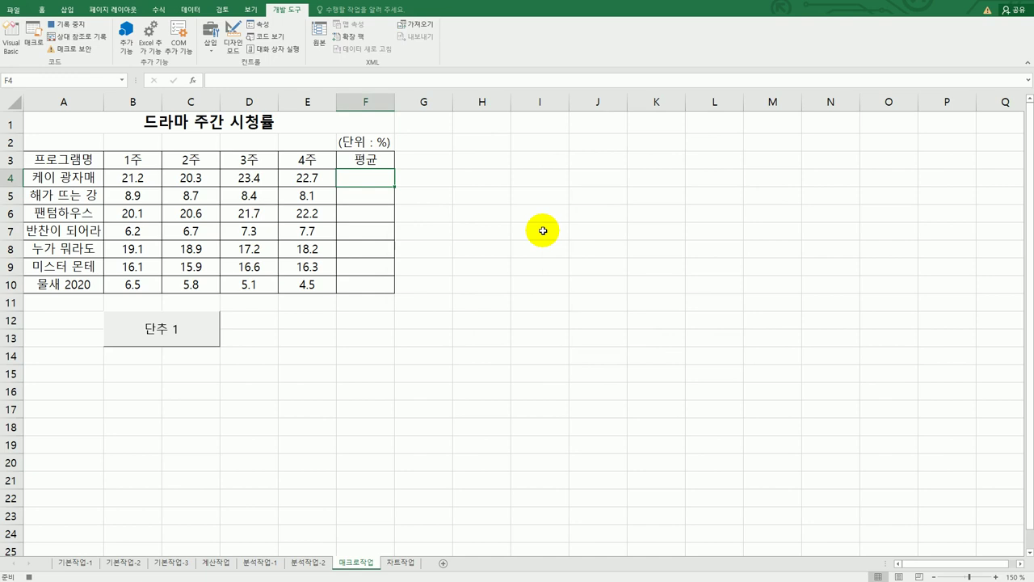
{"action": "type", "text": "=av"}
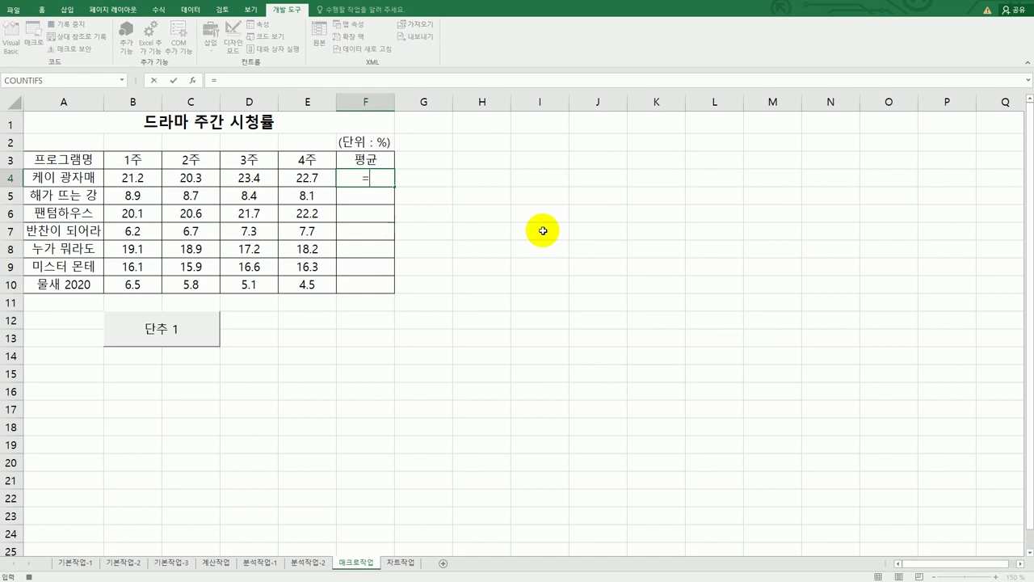
{"action": "double_click", "coordinate": [404, 207]}
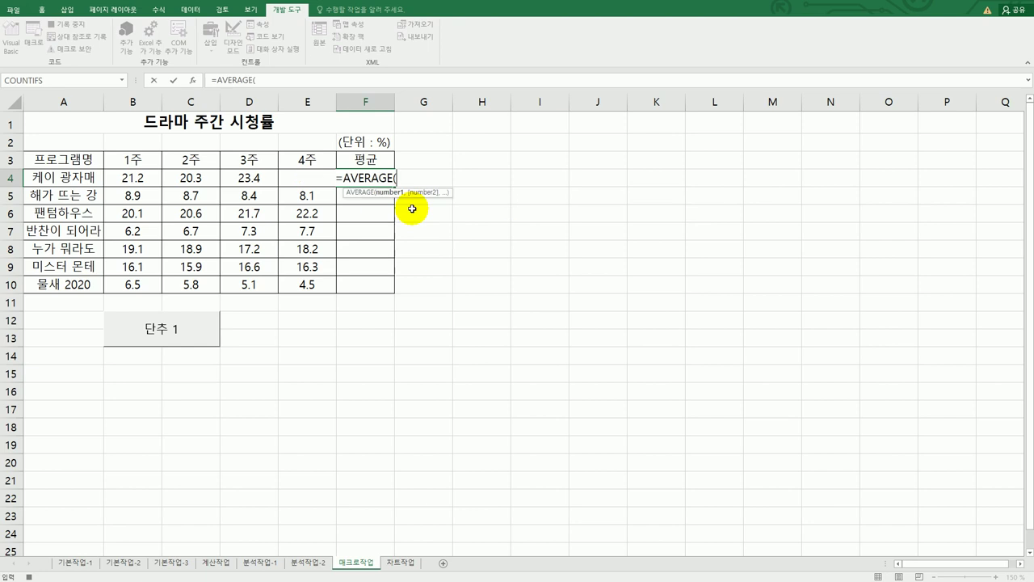
{"action": "left_click_drag", "start_coordinate": [139, 181], "coordinate": [291, 179]}
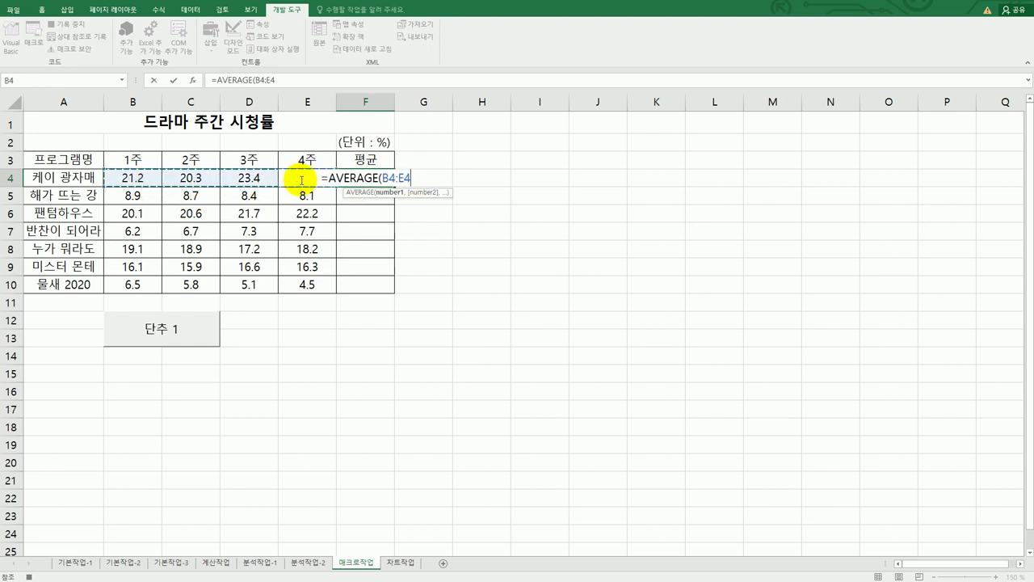
{"action": "key", "text": "Return"}
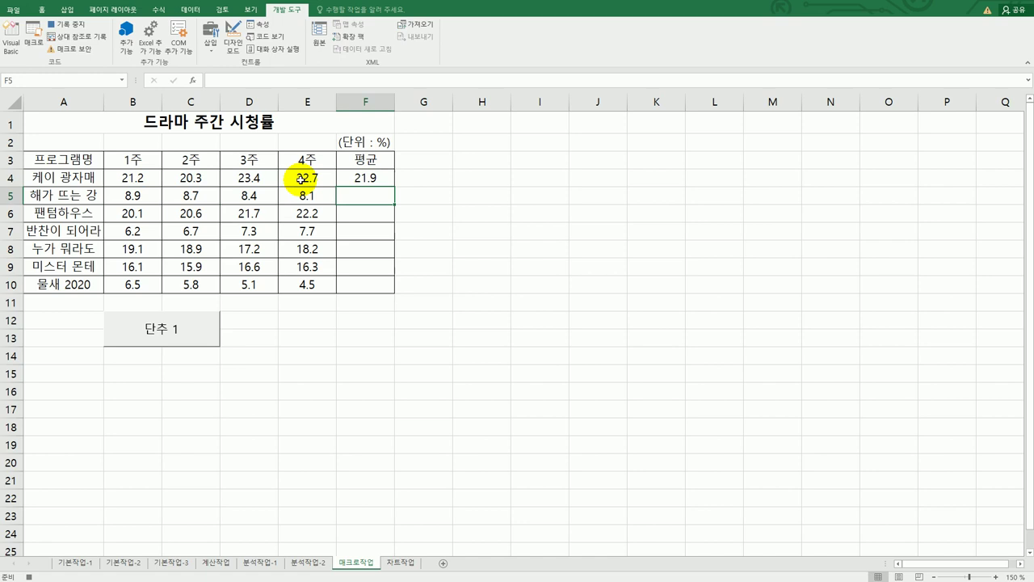
Fill the average formula from F4 down to F10, check it in F10 and stop the macro recording.
{"action": "left_click", "coordinate": [359, 177]}
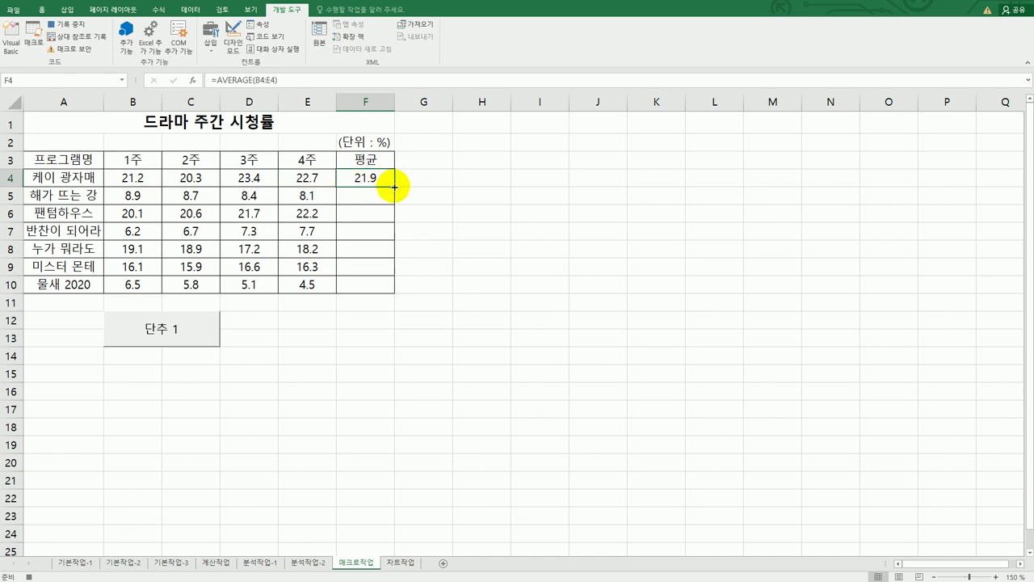
{"action": "left_click_drag", "start_coordinate": [394, 186], "coordinate": [376, 287]}
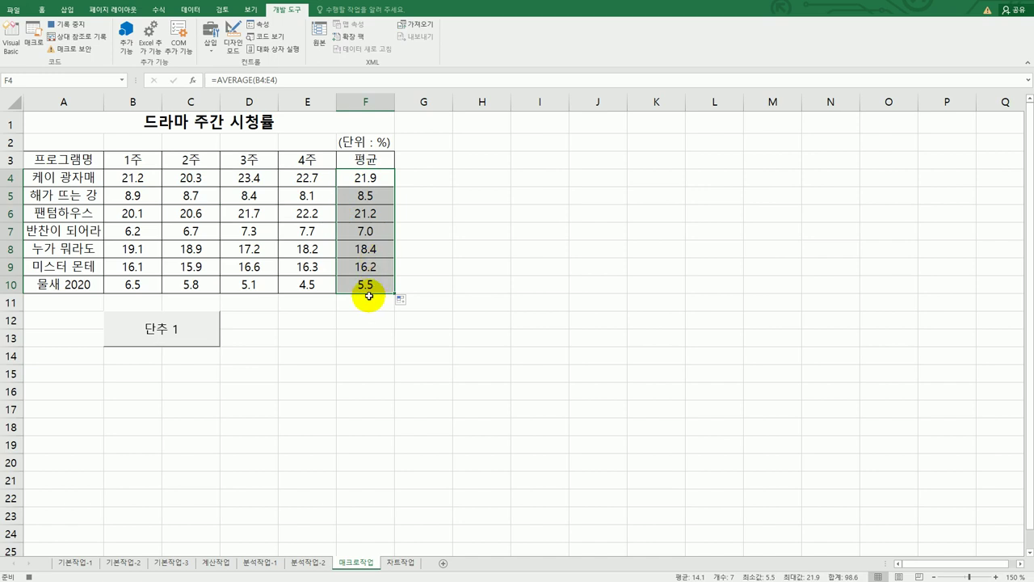
{"action": "left_click", "coordinate": [365, 286]}
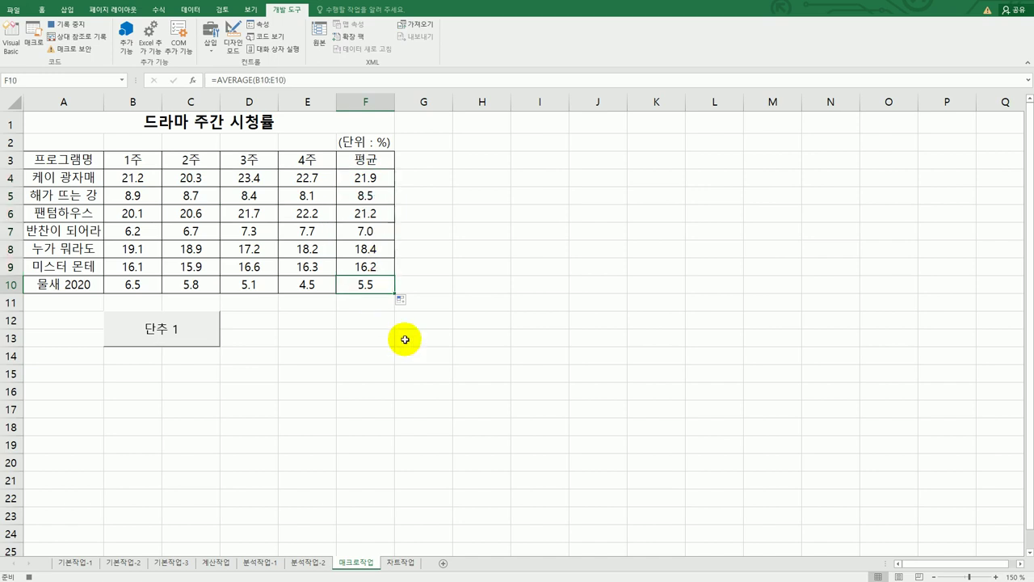
{"action": "left_click", "coordinate": [57, 25]}
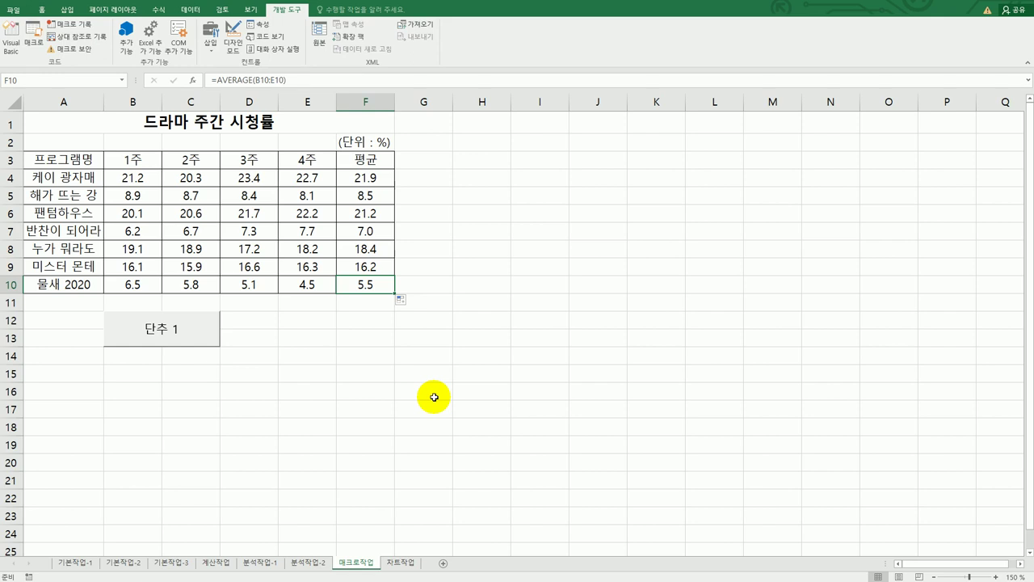
Change the button's label text to 평균.
{"action": "right_click", "coordinate": [145, 341]}
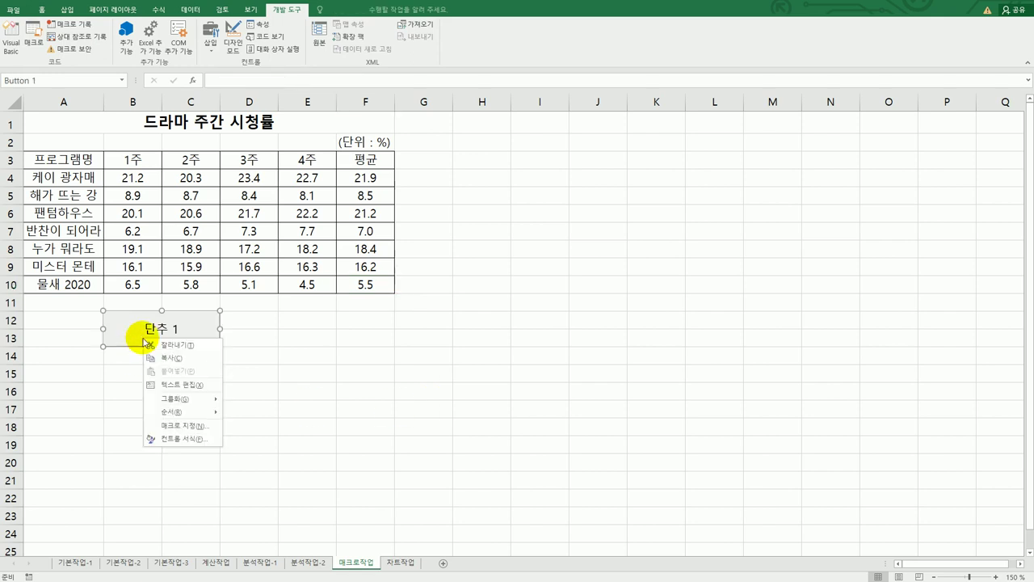
{"action": "left_click", "coordinate": [198, 391]}
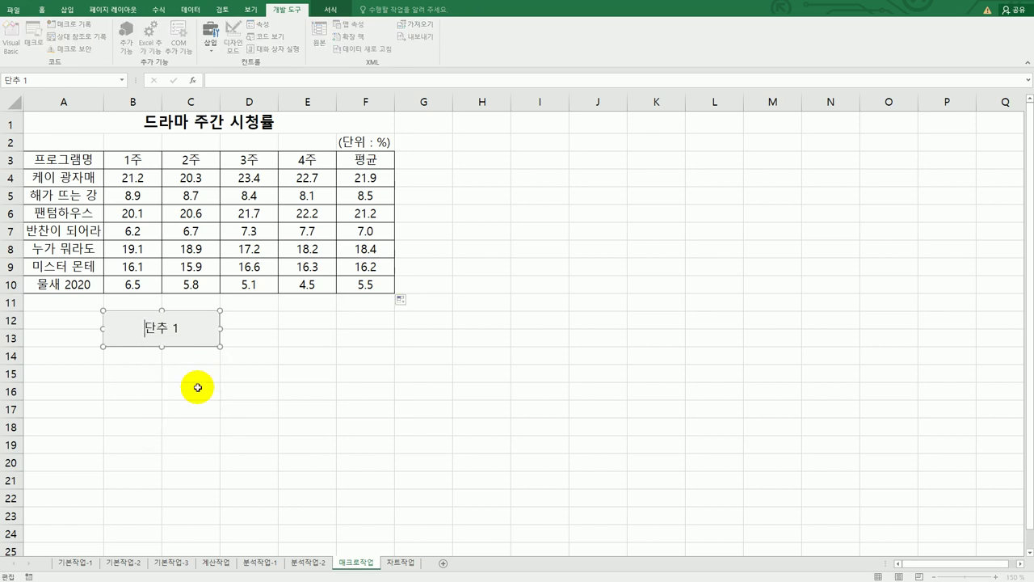
{"action": "key", "text": "ctrl+a"}
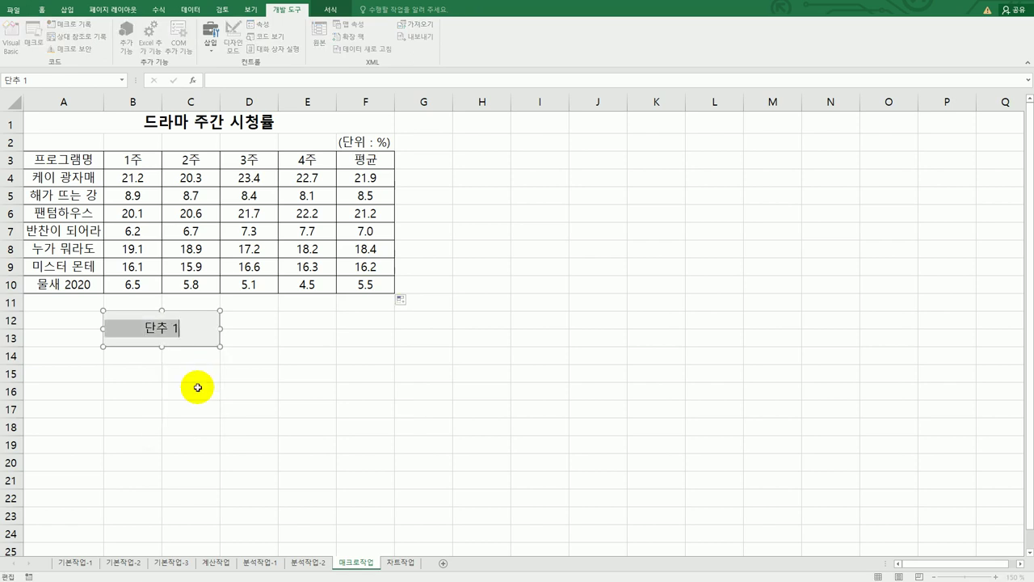
{"action": "type", "text": "vua"}
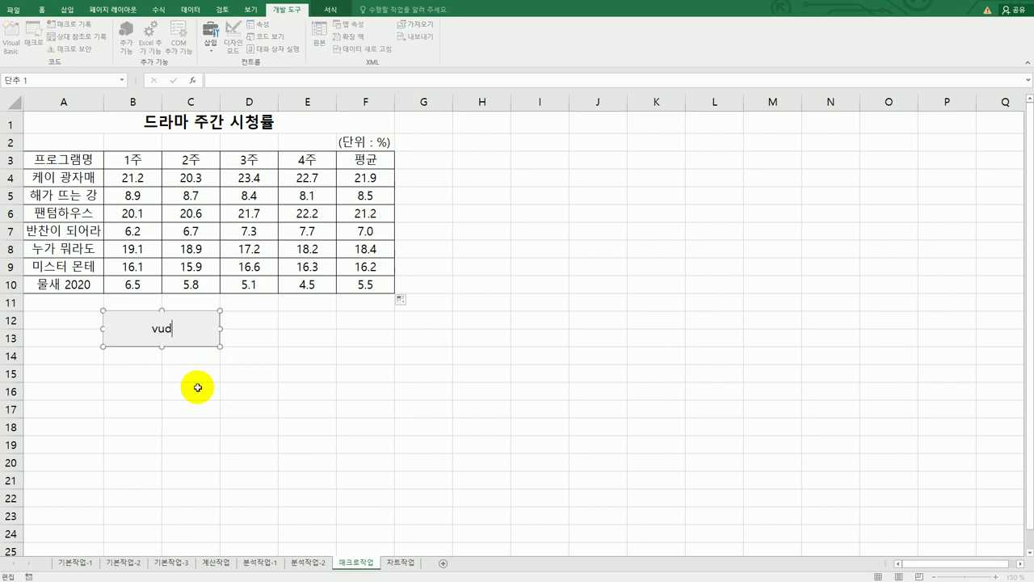
{"action": "key", "text": "BackSpace"}
{"action": "key", "text": "BackSpace"}
{"action": "key", "text": "BackSpace"}
{"action": "type", "text": "평균"}
{"action": "left_click", "coordinate": [353, 417]}
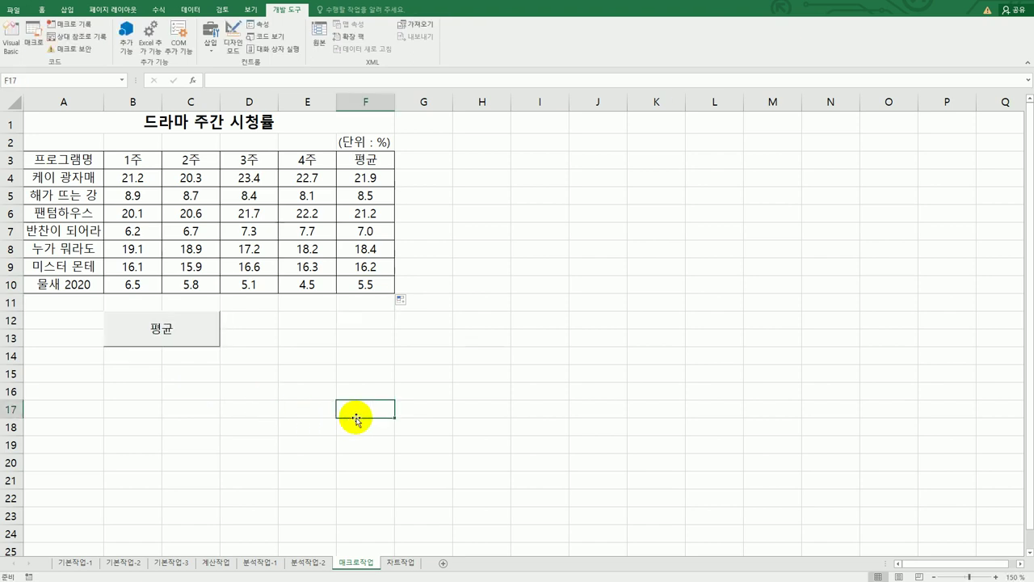
Insert a pentagon block arrow (오각형) over cells E12:F13 and give it the text 셀스타일.
{"action": "left_click", "coordinate": [69, 12]}
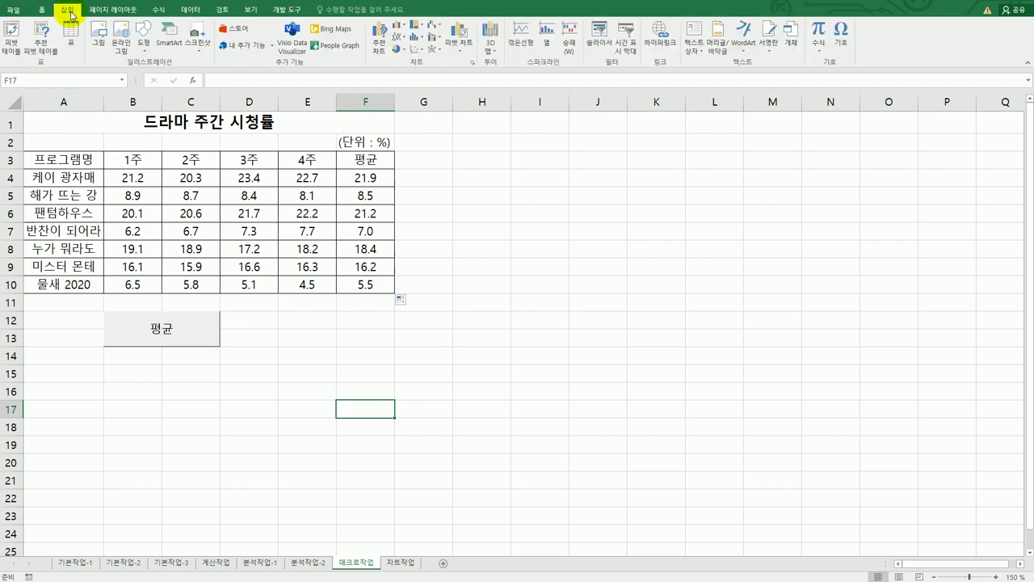
{"action": "left_click", "coordinate": [145, 44]}
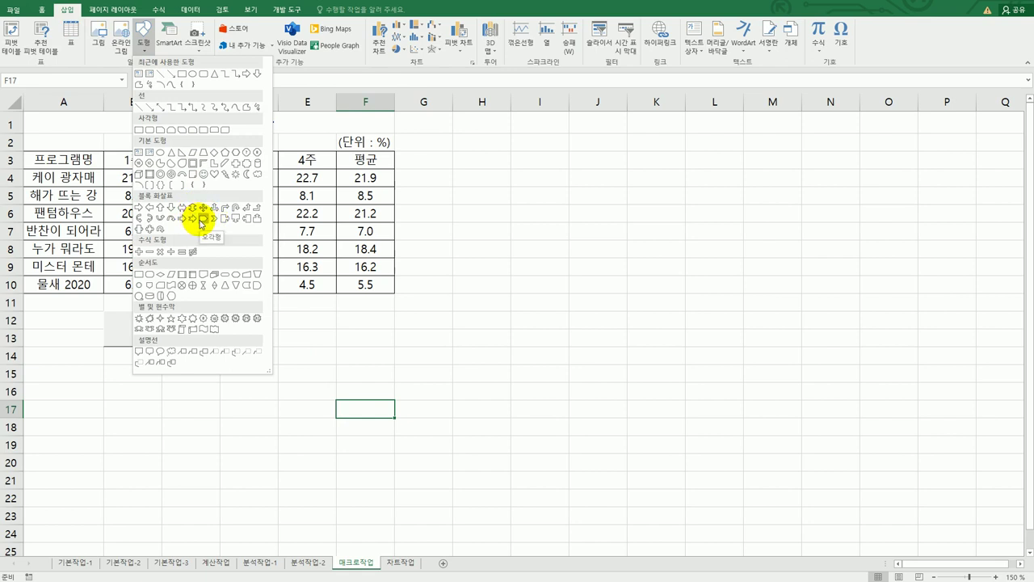
{"action": "left_click", "coordinate": [199, 219]}
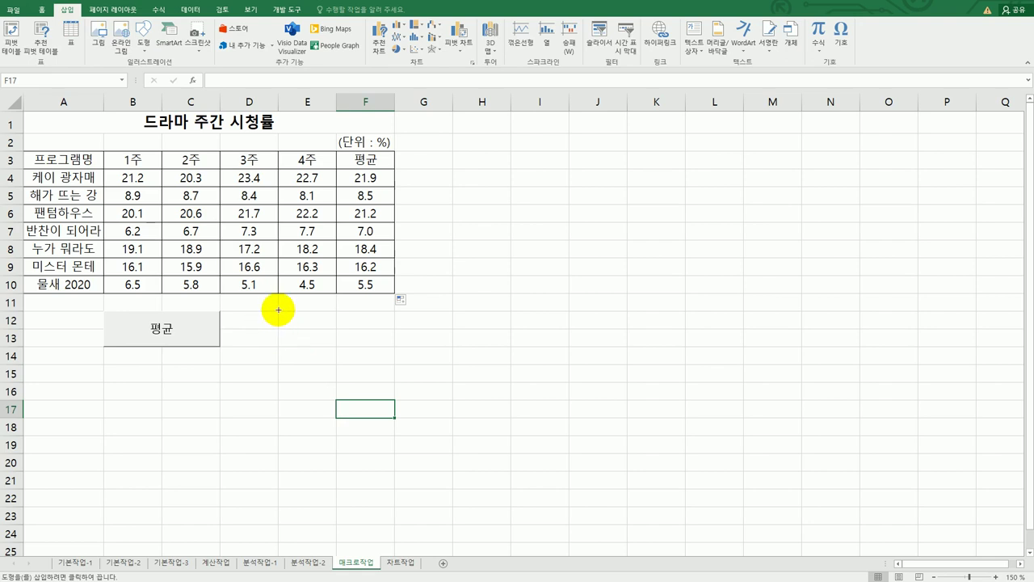
{"action": "left_click_drag", "start_coordinate": [277, 311], "coordinate": [394, 346]}
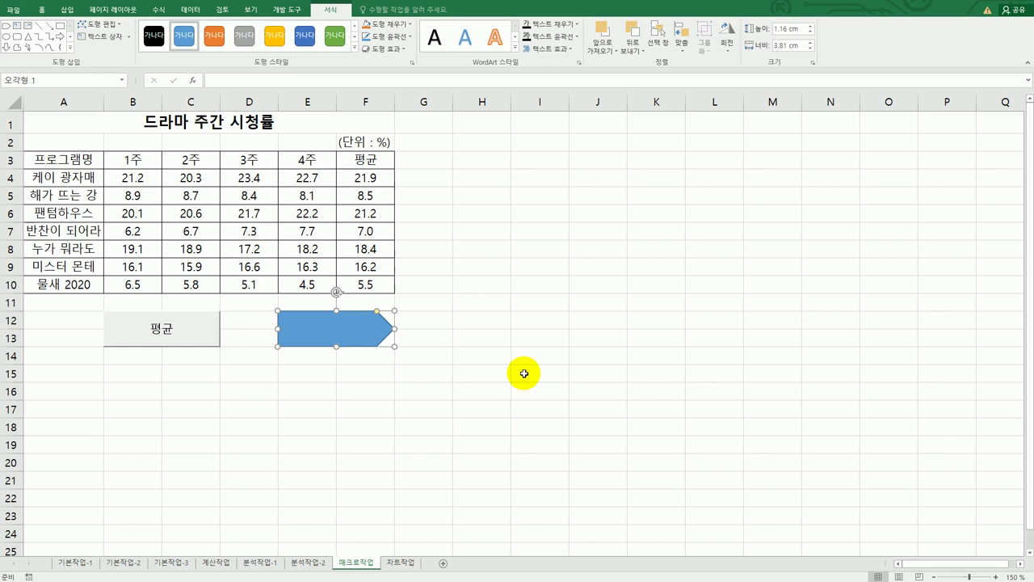
{"action": "type", "text": "세ㄹ스타이ㄹ"}
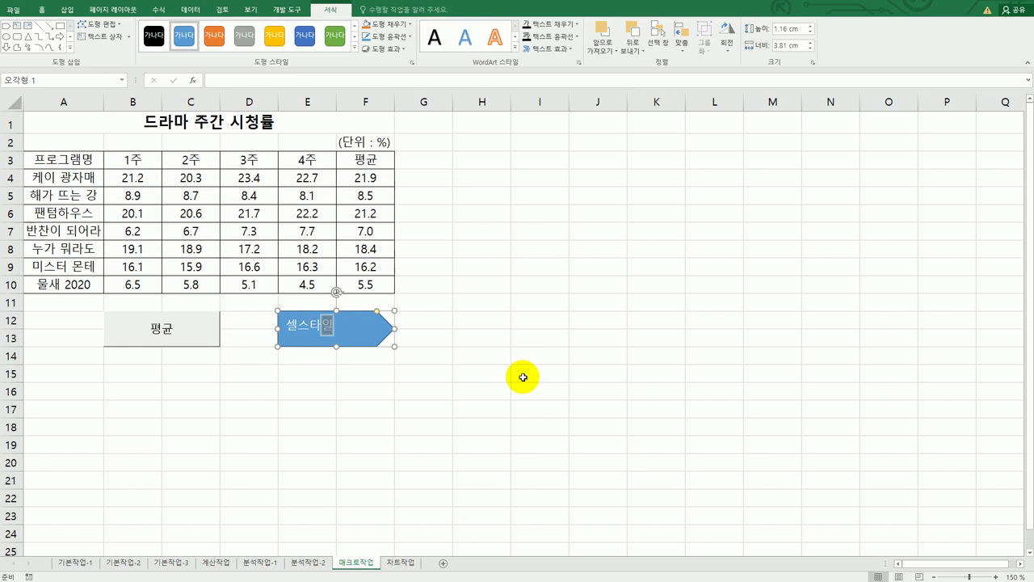
Assign the pentagon shape a new macro named 셀스타일 and start recording it in the current workbook.
{"action": "right_click", "coordinate": [378, 336]}
{"action": "left_click", "coordinate": [415, 463]}
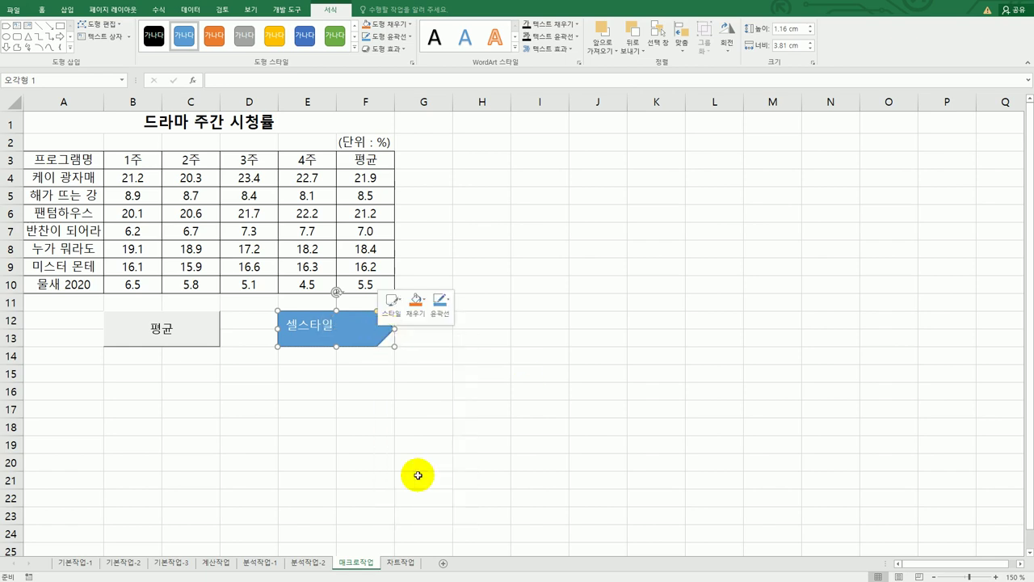
{"action": "left_click_drag", "start_coordinate": [407, 365], "coordinate": [546, 208]}
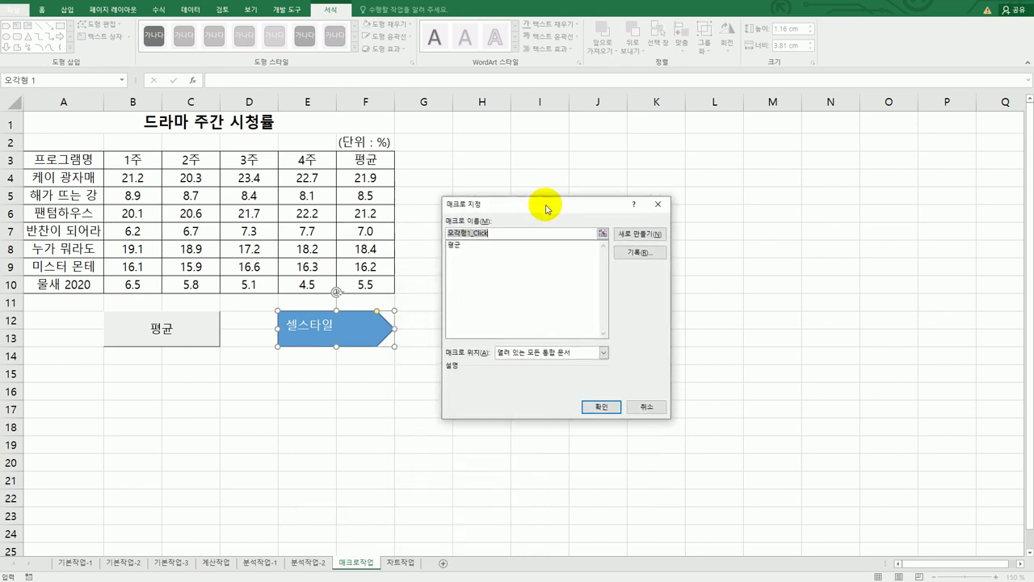
{"action": "type", "text": "셀스타일"}
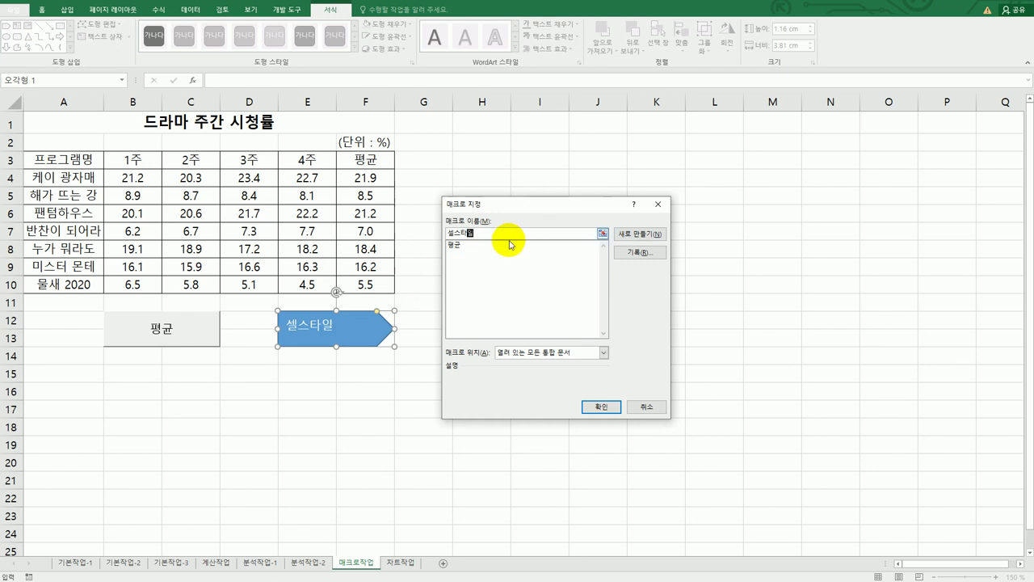
{"action": "left_click", "coordinate": [640, 253]}
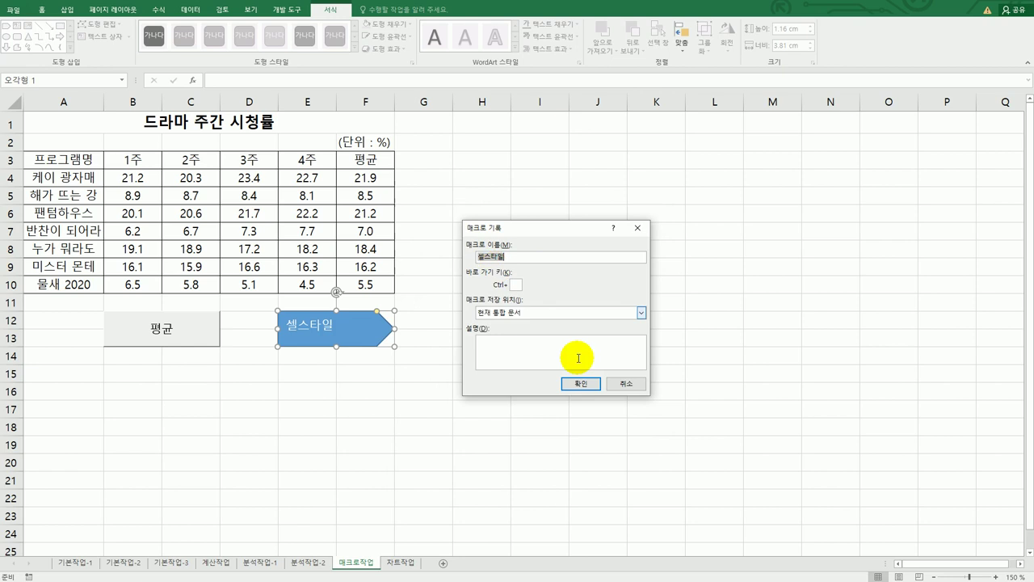
{"action": "left_click", "coordinate": [582, 382]}
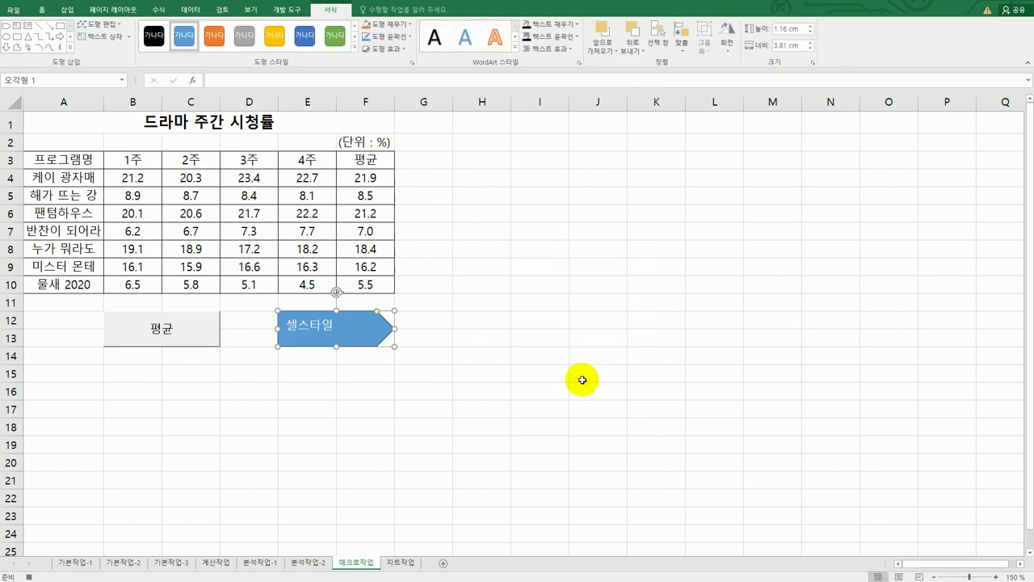
Apply the 입력 cell style to the header cells A3:F3 and stop recording the macro.
{"action": "left_click_drag", "start_coordinate": [85, 158], "coordinate": [349, 160]}
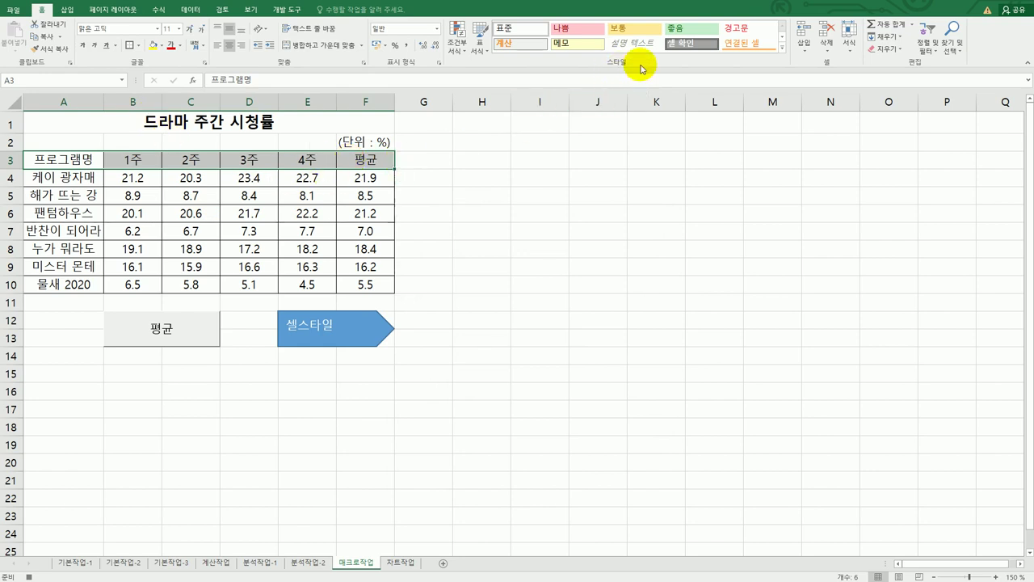
{"action": "left_click", "coordinate": [781, 47]}
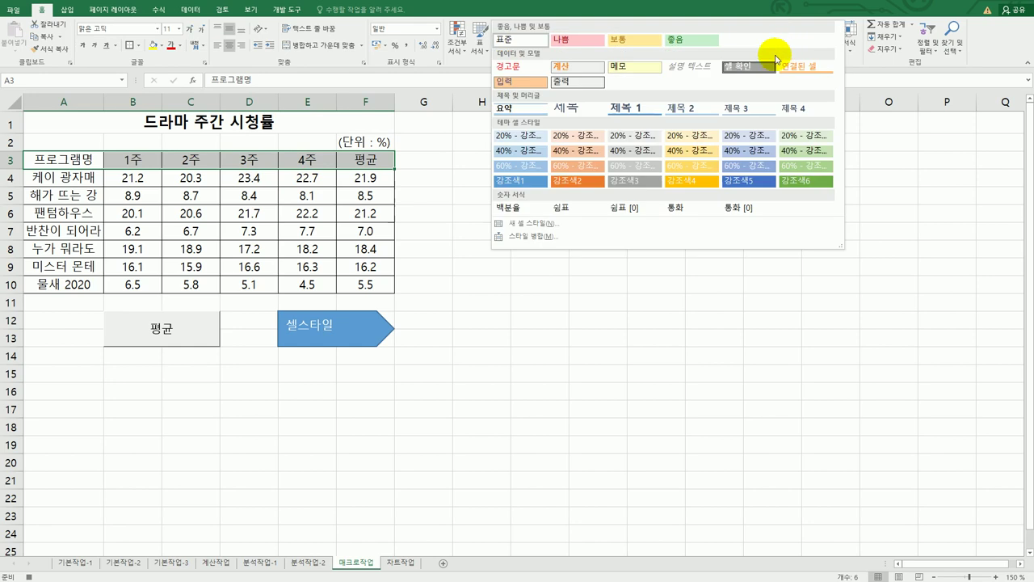
{"action": "left_click", "coordinate": [512, 82]}
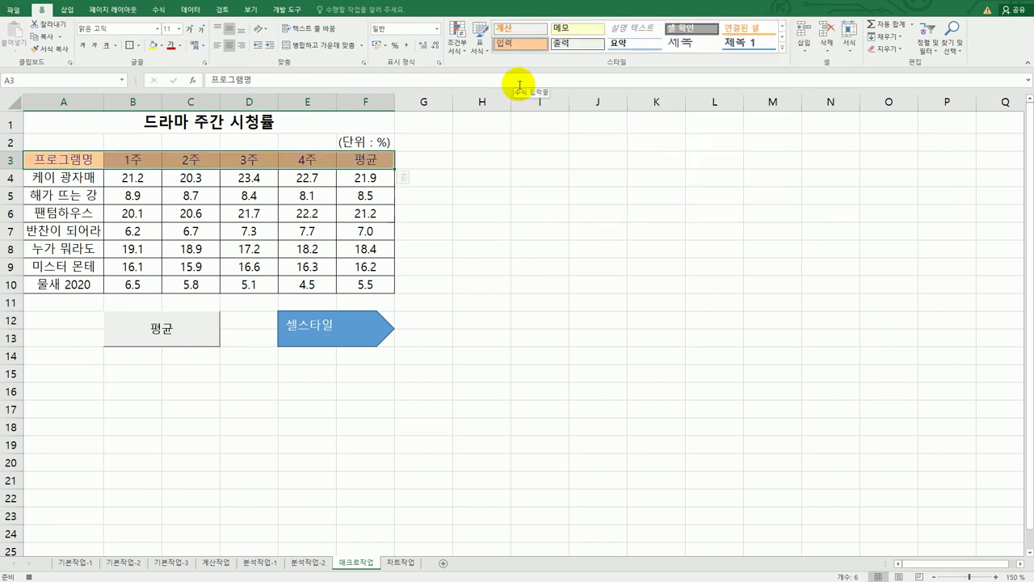
{"action": "left_click", "coordinate": [354, 162]}
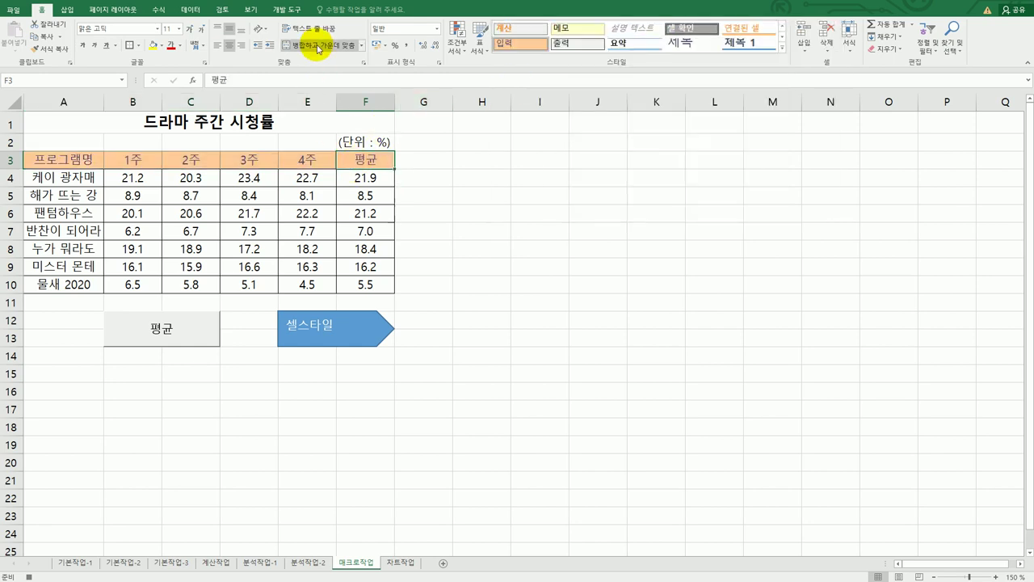
{"action": "left_click", "coordinate": [287, 10]}
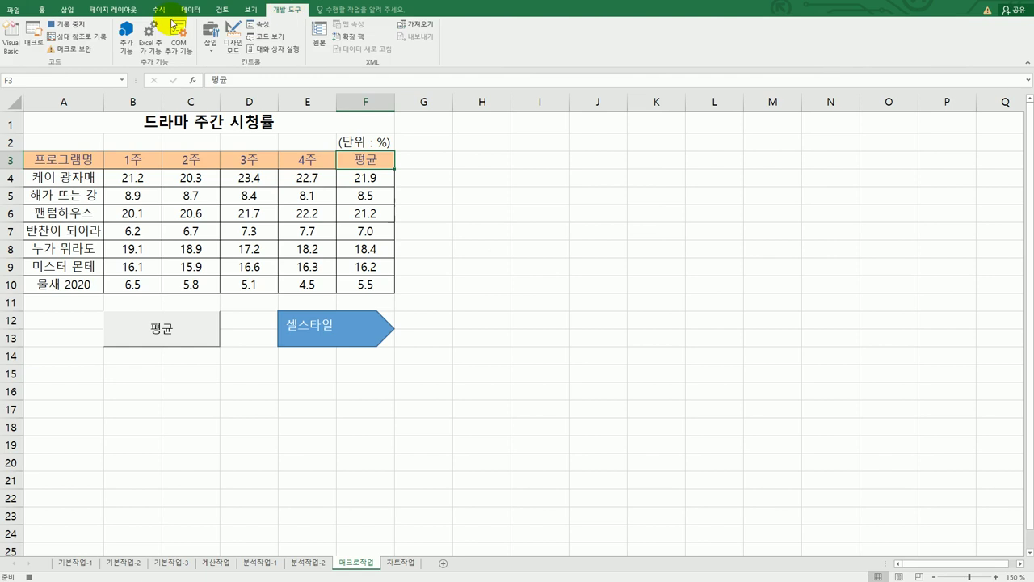
{"action": "left_click", "coordinate": [68, 27]}
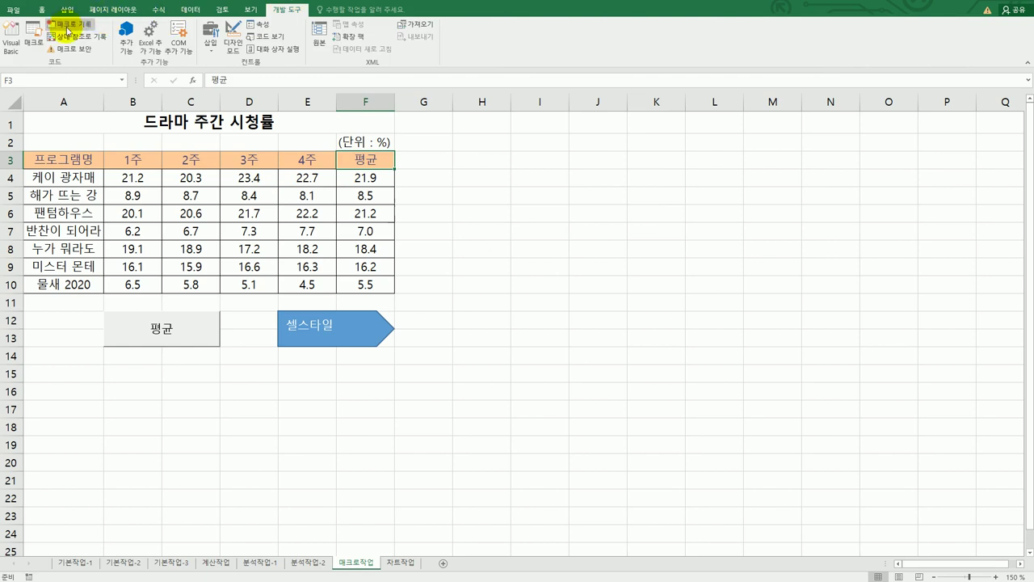
Select the averages in F4:F10 and test the 평균 macro with its button.
{"action": "left_click", "coordinate": [589, 229]}
{"action": "left_click", "coordinate": [359, 178]}
{"action": "left_click_drag", "start_coordinate": [360, 178], "coordinate": [363, 283]}
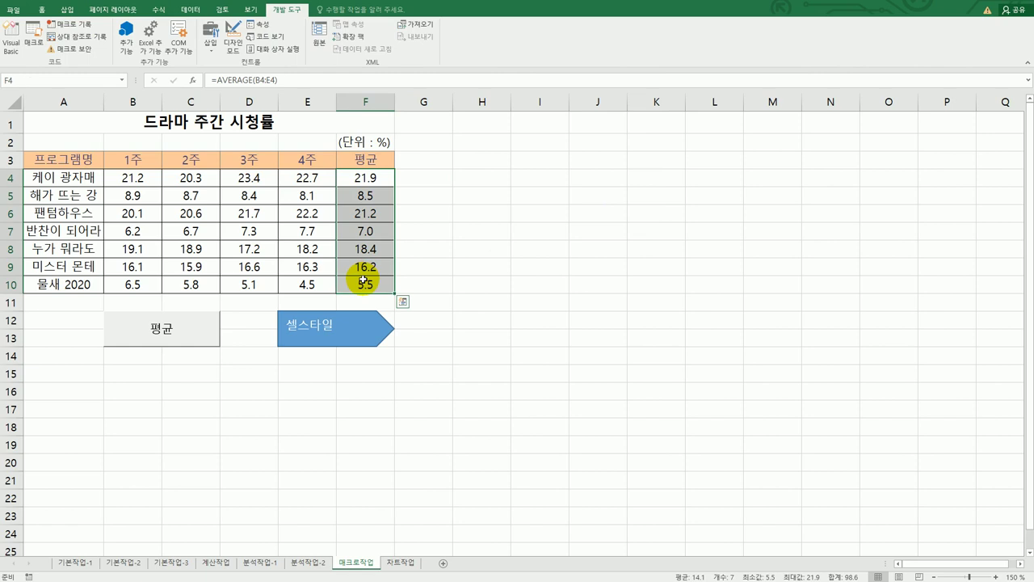
{"action": "left_click", "coordinate": [526, 283]}
{"action": "left_click", "coordinate": [200, 319]}
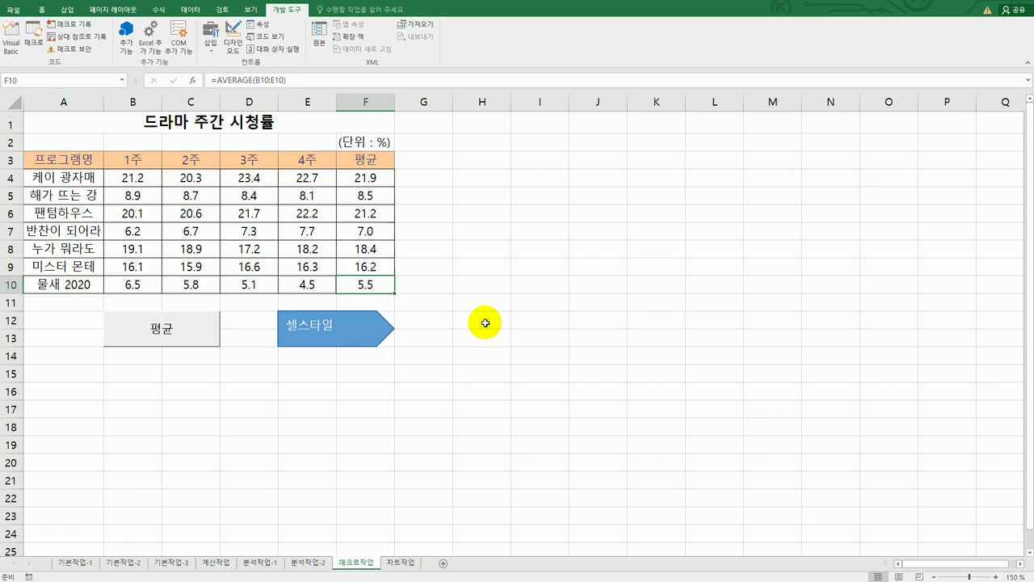
On the 차트작업 sheet, delete the 판매단가 series from the line chart.
{"action": "left_click", "coordinate": [400, 561]}
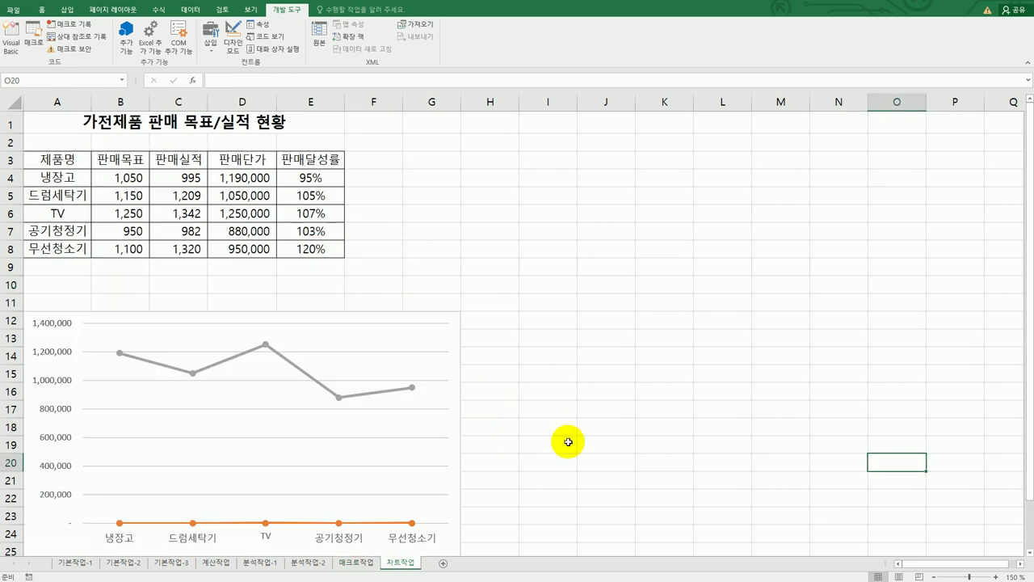
{"action": "left_click", "coordinate": [570, 429]}
{"action": "scroll", "coordinate": [573, 432], "scroll_direction": "down", "scroll_amount": 2}
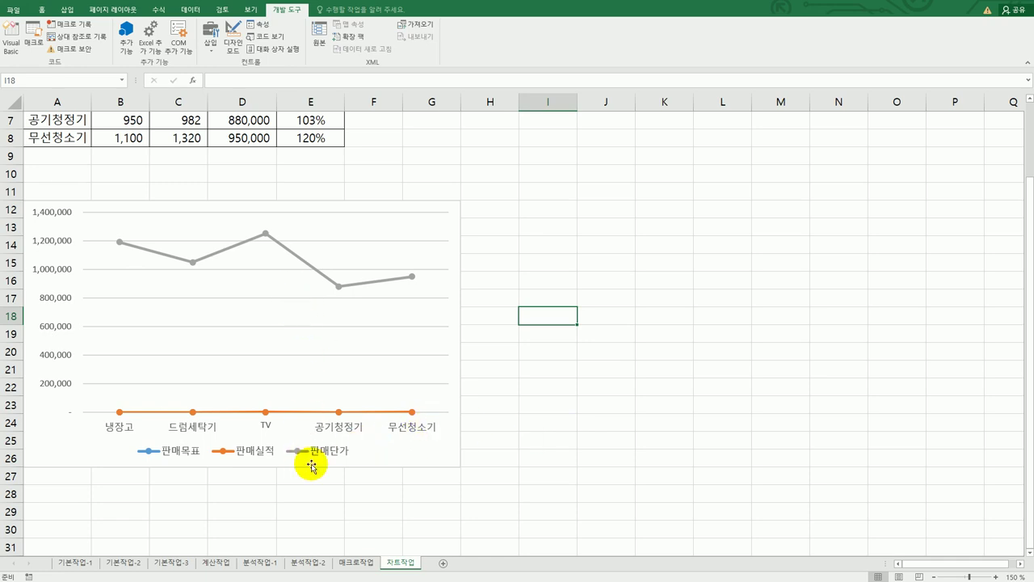
{"action": "left_click", "coordinate": [269, 239]}
{"action": "right_click", "coordinate": [269, 237]}
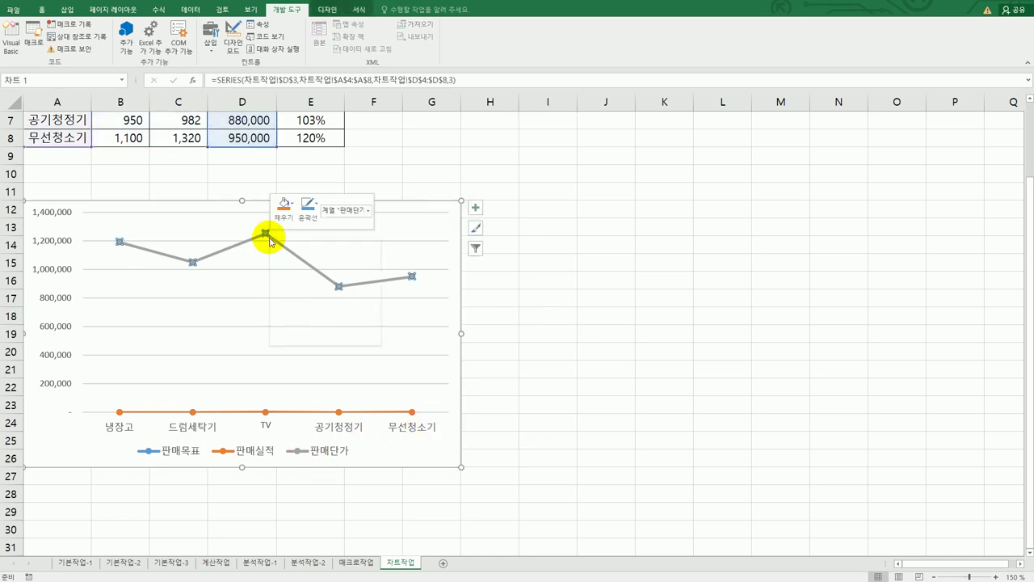
{"action": "left_click", "coordinate": [281, 245]}
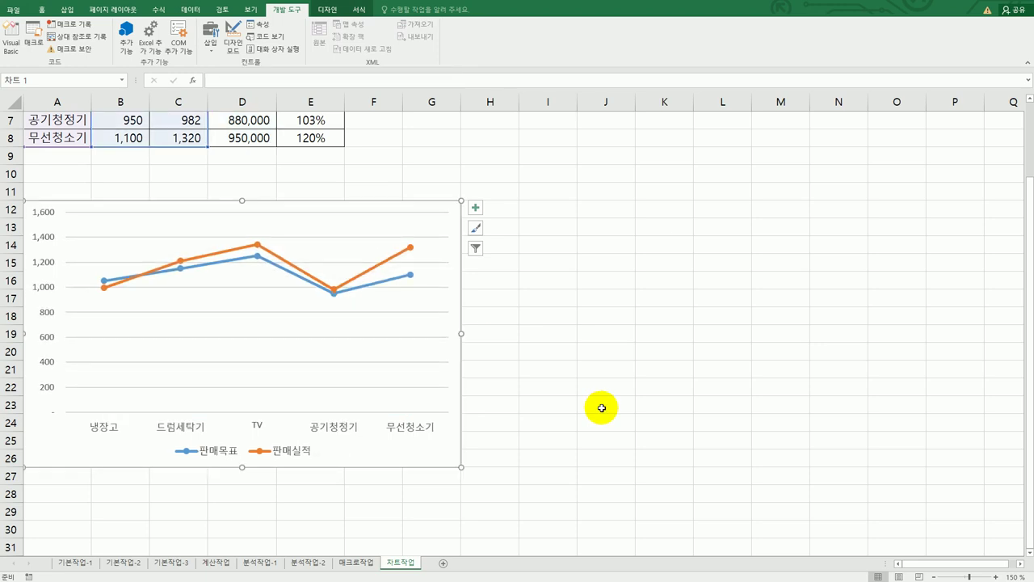
Add a chart title and link it to cell A1 of the 차트작업 sheet.
{"action": "left_click", "coordinate": [474, 210]}
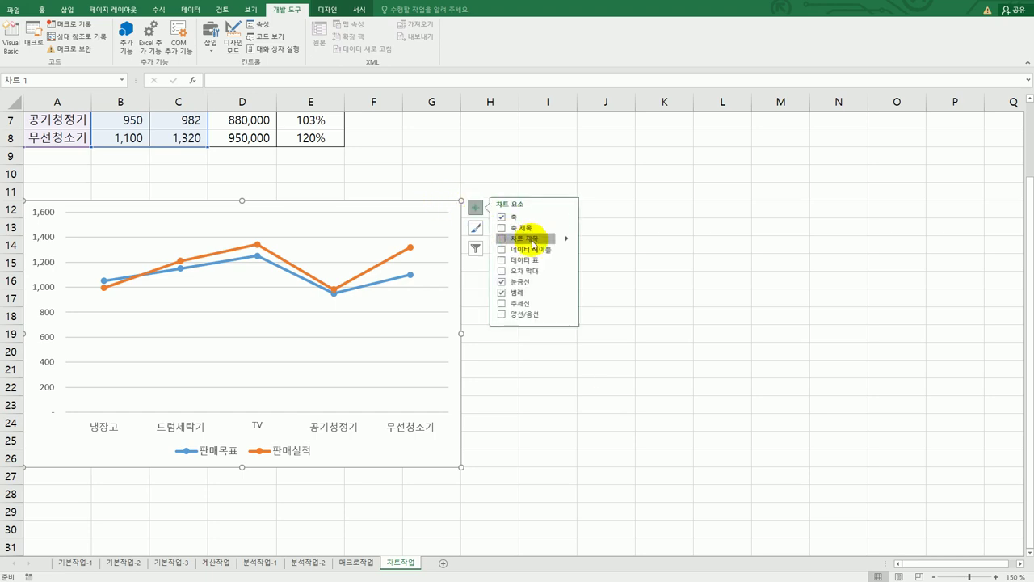
{"action": "left_click", "coordinate": [530, 241]}
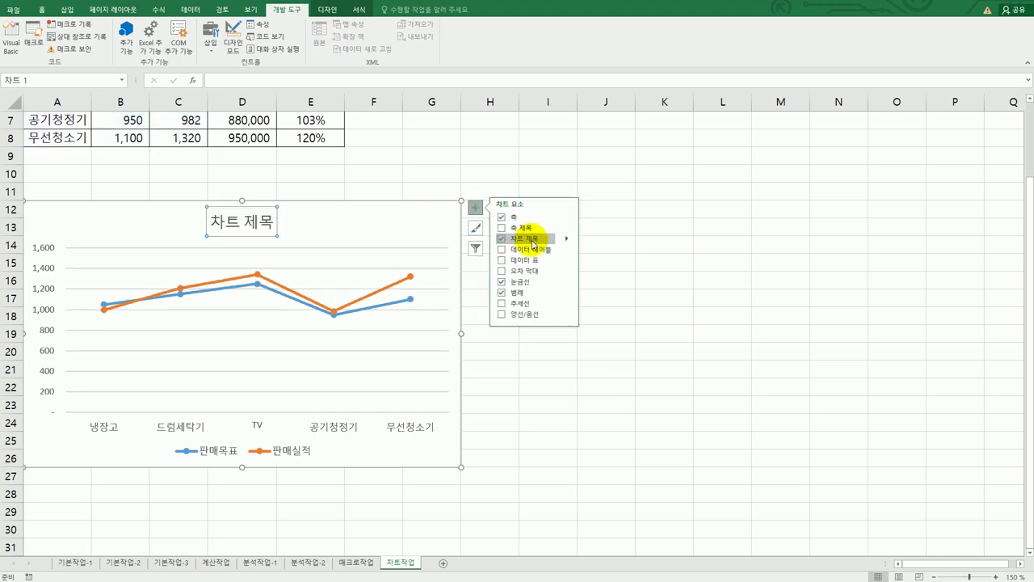
{"action": "left_click", "coordinate": [261, 82]}
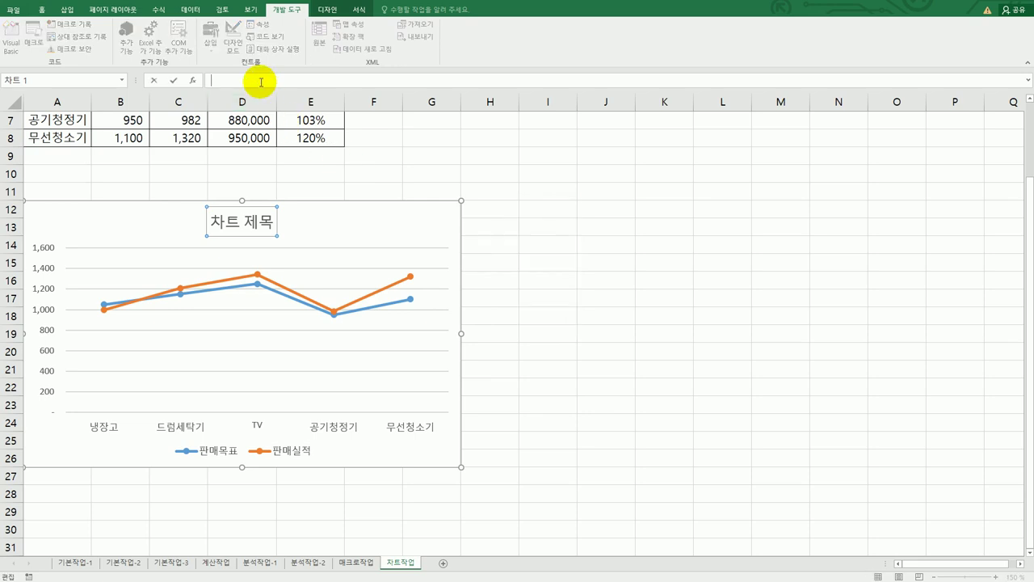
{"action": "type", "text": "="}
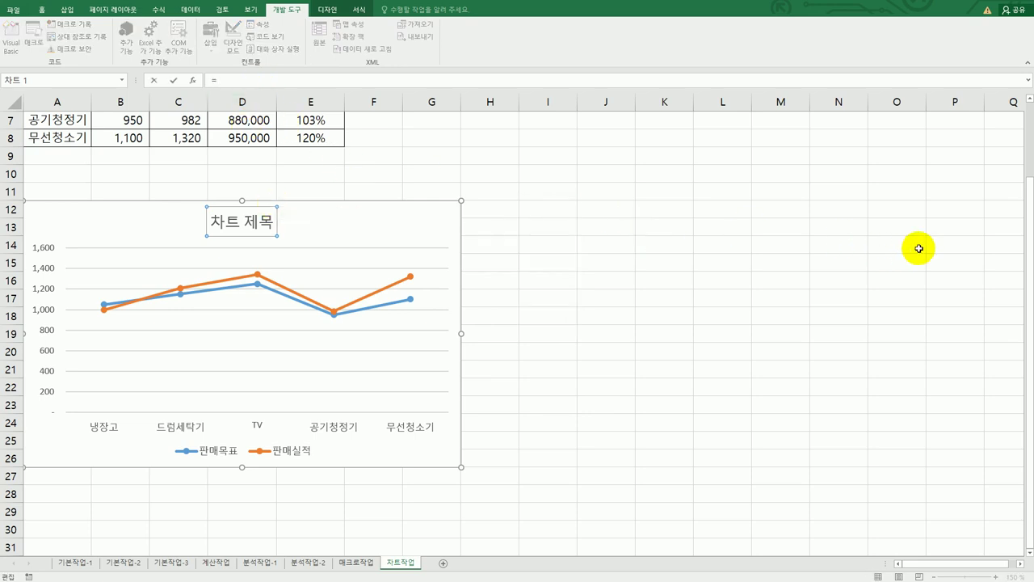
{"action": "left_click_drag", "start_coordinate": [1028, 227], "coordinate": [1019, 139]}
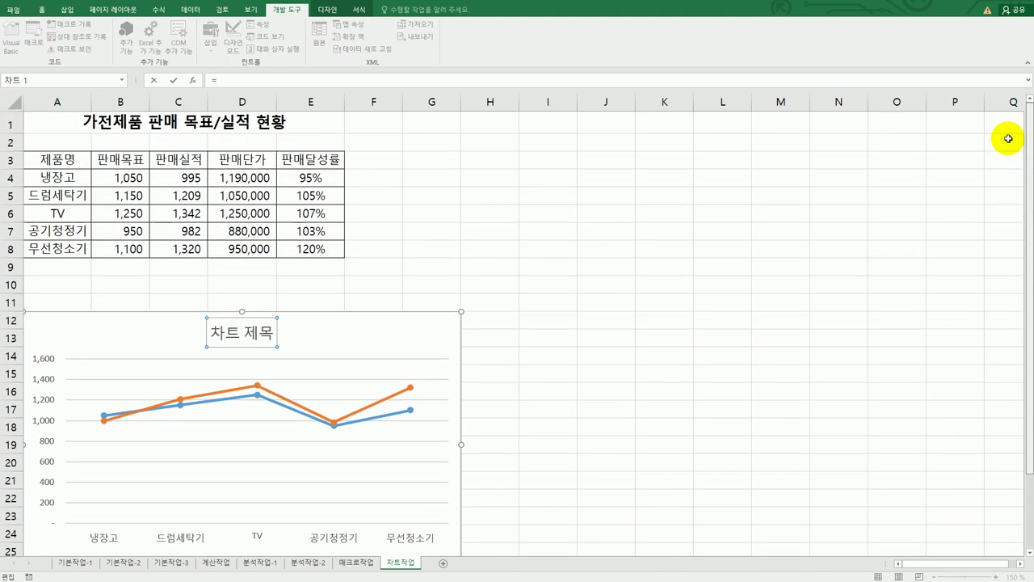
{"action": "left_click", "coordinate": [55, 125]}
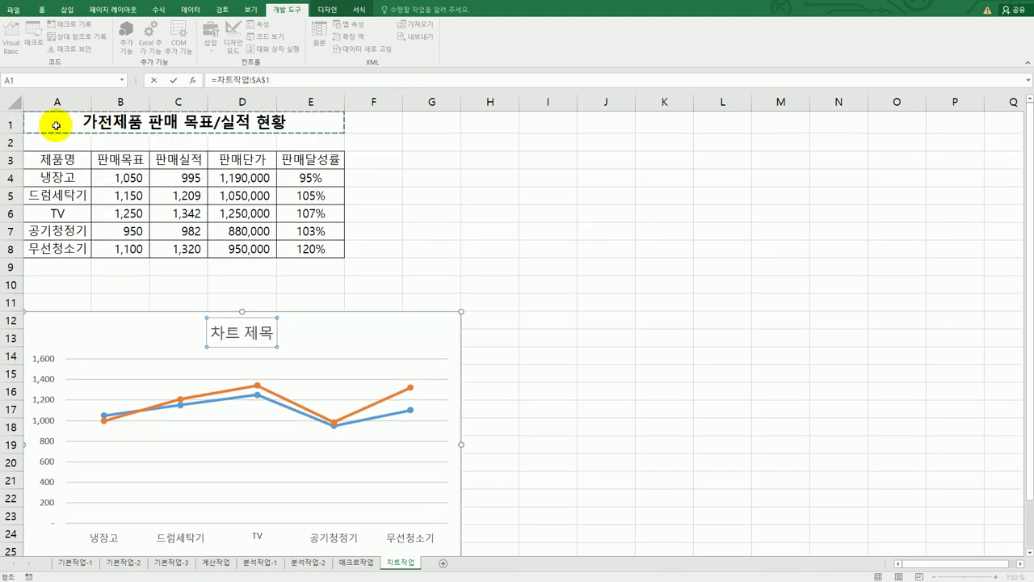
{"action": "key", "text": "Return"}
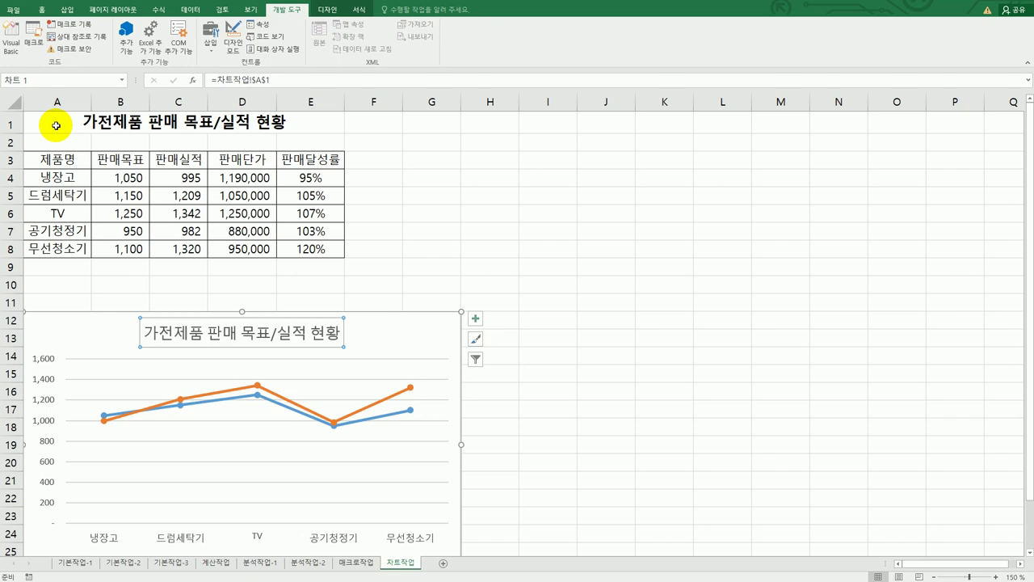
Add a primary vertical axis title to the chart with the text 판매량.
{"action": "left_click", "coordinate": [475, 323]}
{"action": "mouse_move", "coordinate": [566, 340]}
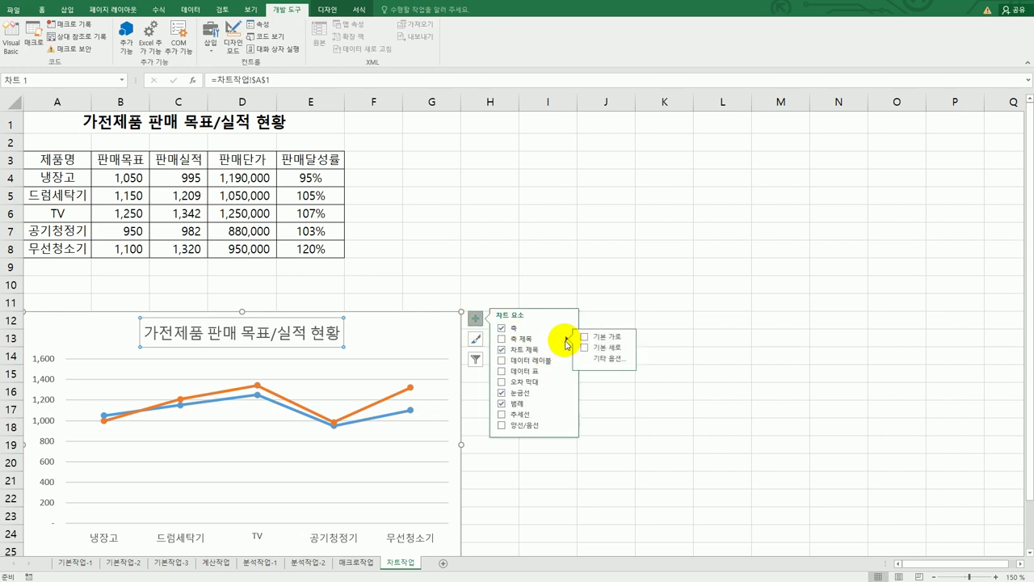
{"action": "left_click", "coordinate": [606, 347]}
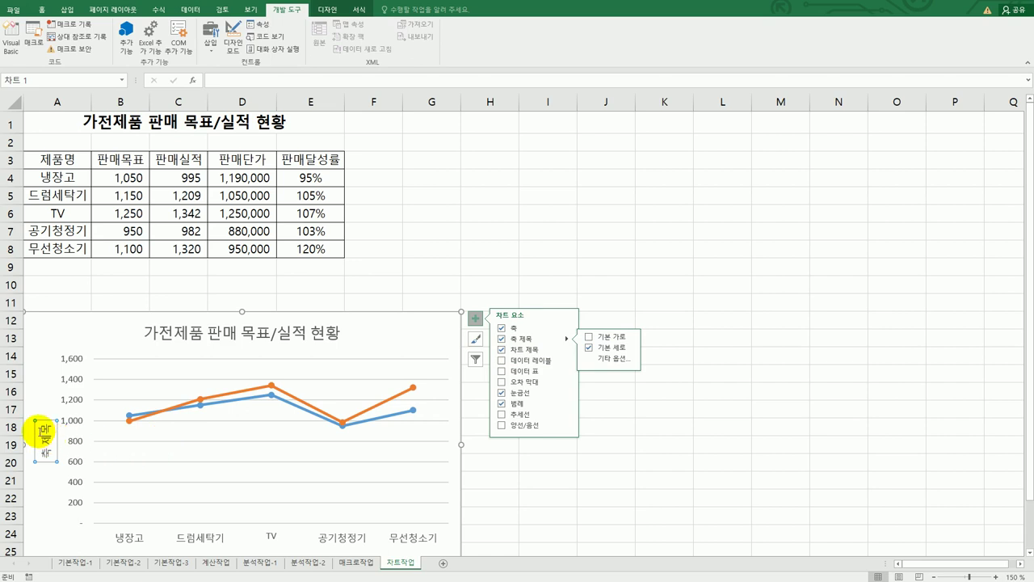
{"action": "left_click", "coordinate": [42, 423]}
{"action": "left_click_drag", "start_coordinate": [42, 423], "coordinate": [52, 475]}
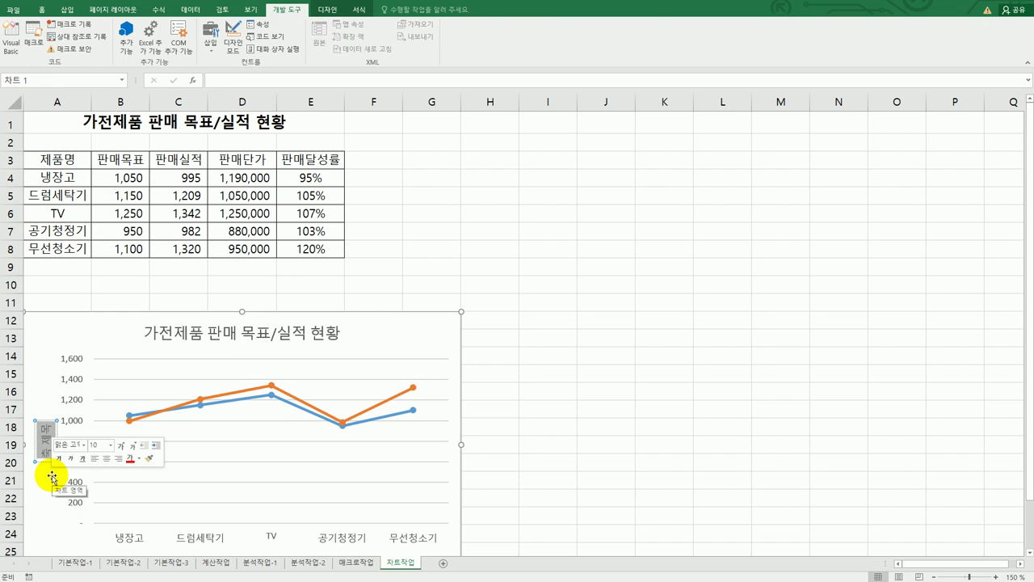
{"action": "type", "text": "판매량"}
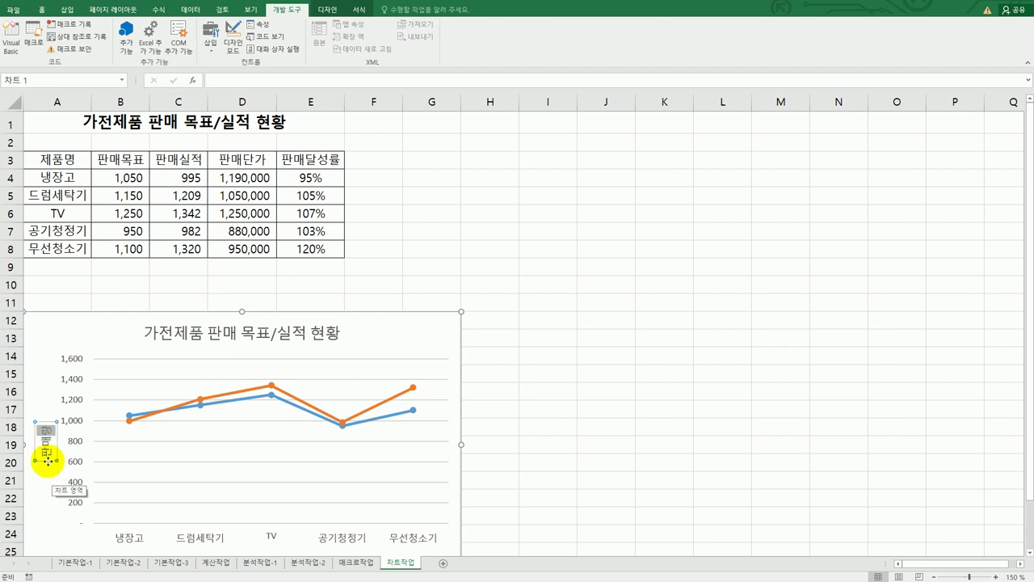
{"action": "left_click", "coordinate": [46, 458]}
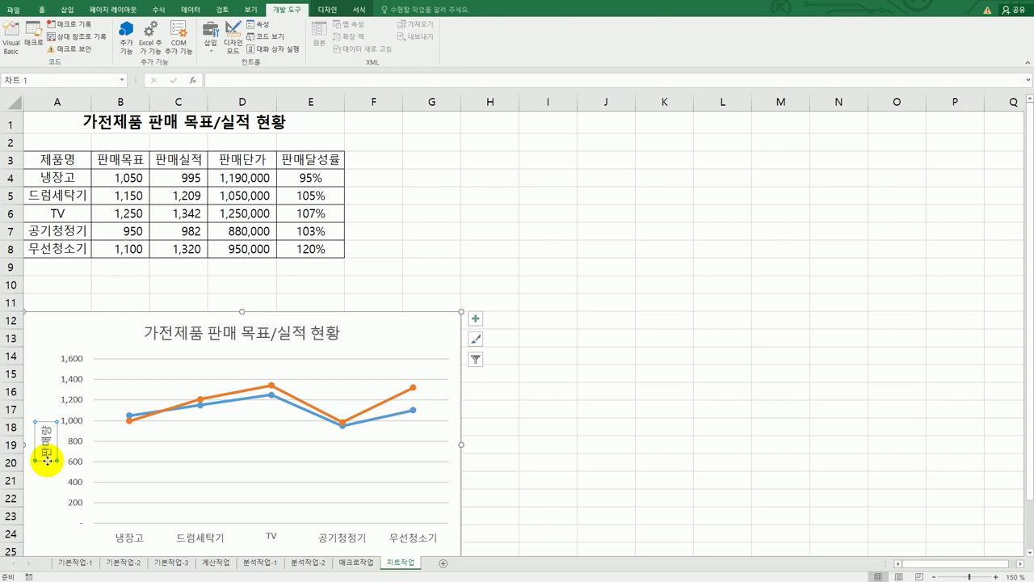
Set the text direction of the 판매량 axis title to 스택형.
{"action": "right_click", "coordinate": [47, 459]}
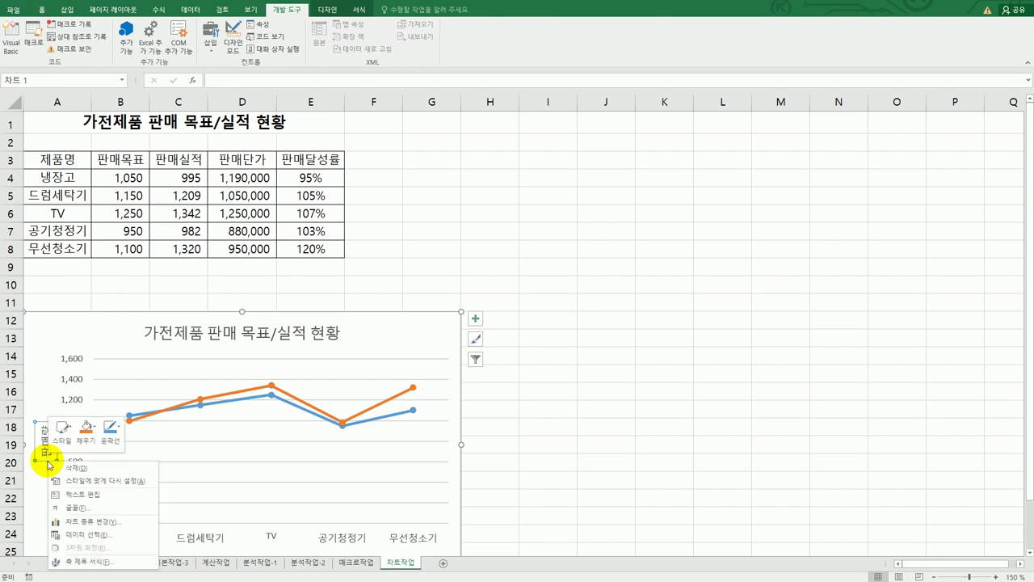
{"action": "left_click", "coordinate": [125, 563]}
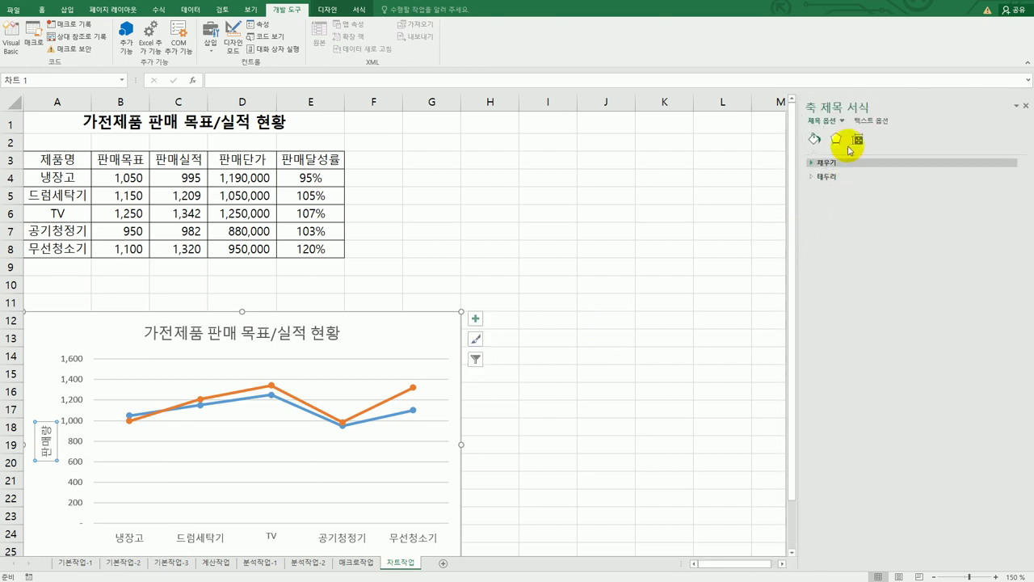
{"action": "left_click", "coordinate": [859, 143]}
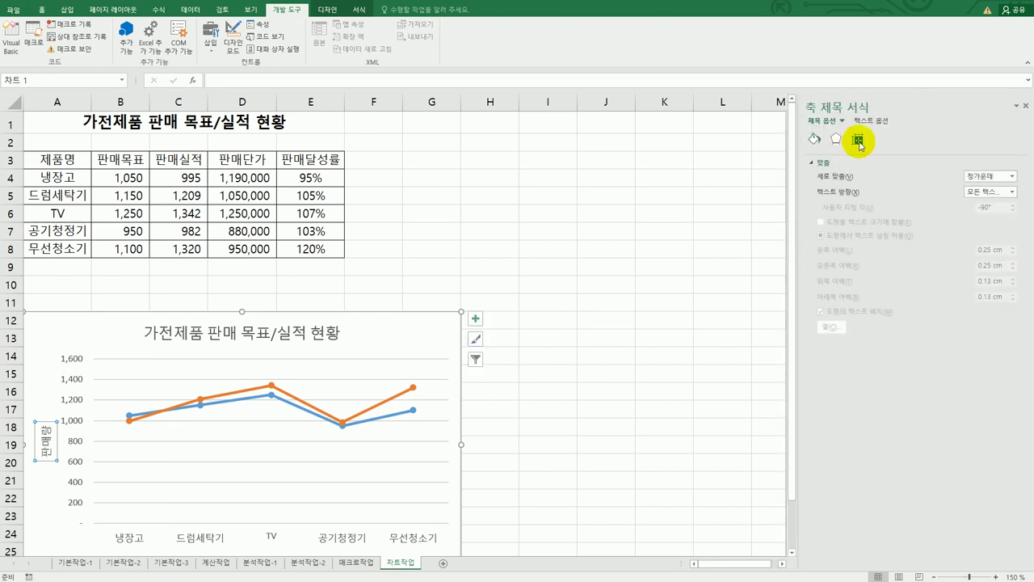
{"action": "left_click", "coordinate": [1010, 191]}
{"action": "left_click", "coordinate": [977, 344]}
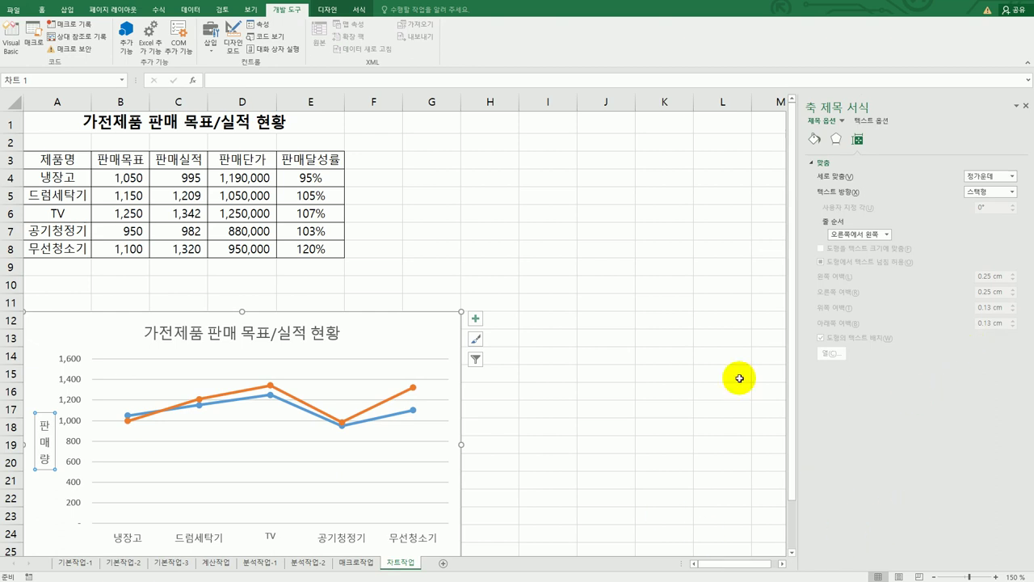
{"action": "left_click", "coordinate": [528, 356]}
Add a data label to only the TV point of the 판매실적 series in the line chart.
{"action": "scroll", "coordinate": [542, 395], "scroll_direction": "down", "scroll_amount": 2}
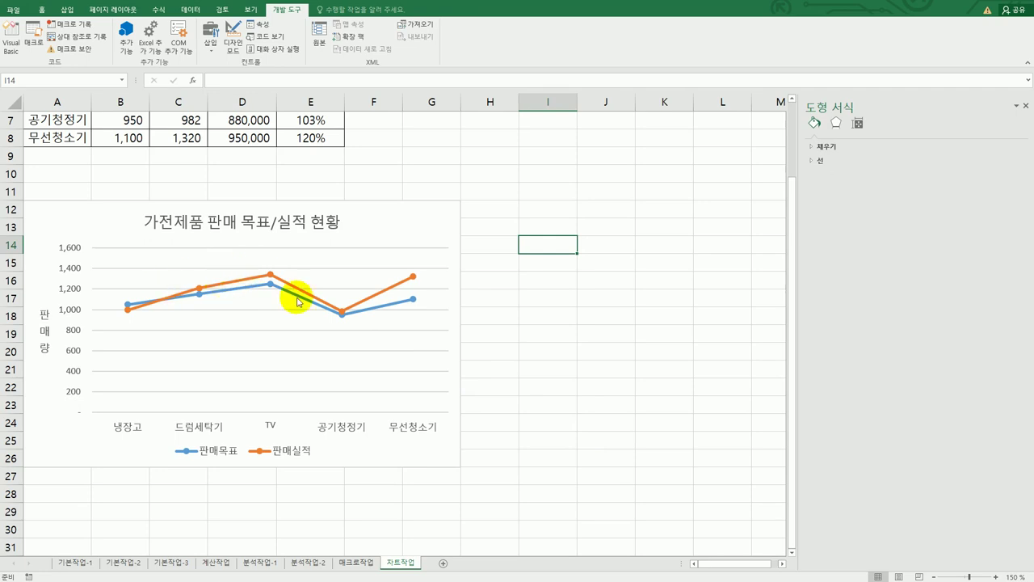
{"action": "left_click", "coordinate": [271, 275]}
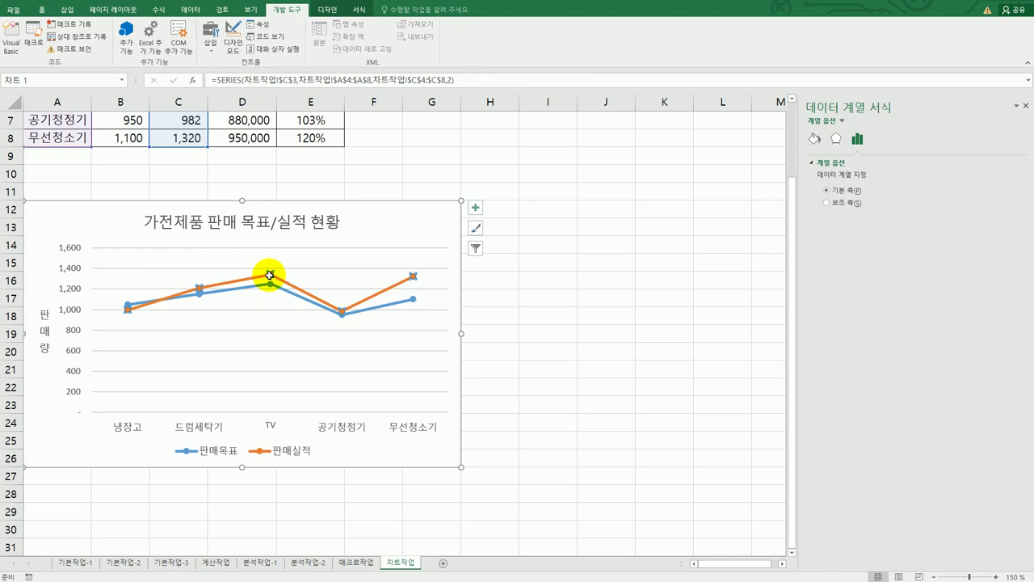
{"action": "left_click", "coordinate": [271, 275]}
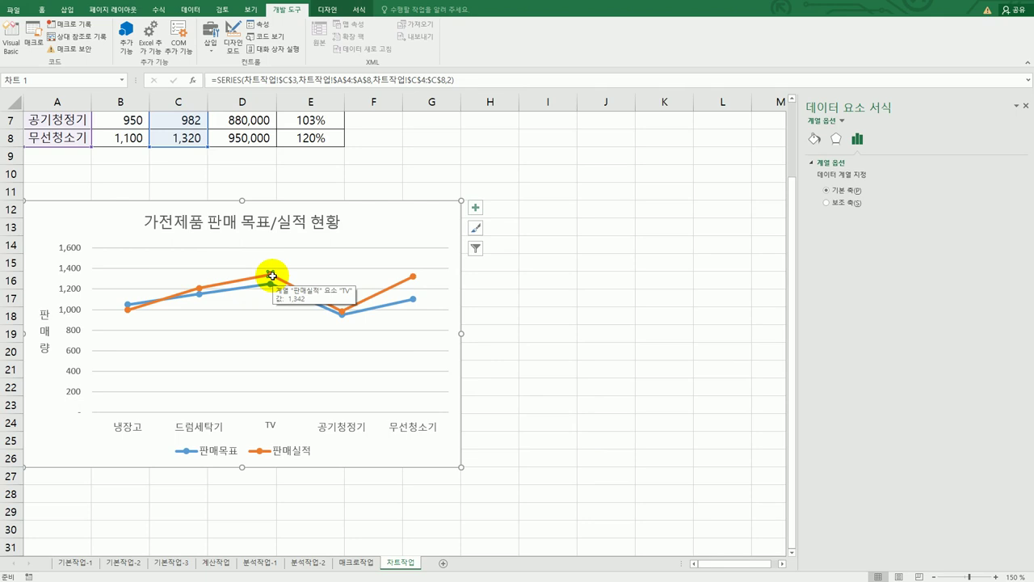
{"action": "left_click", "coordinate": [476, 209]}
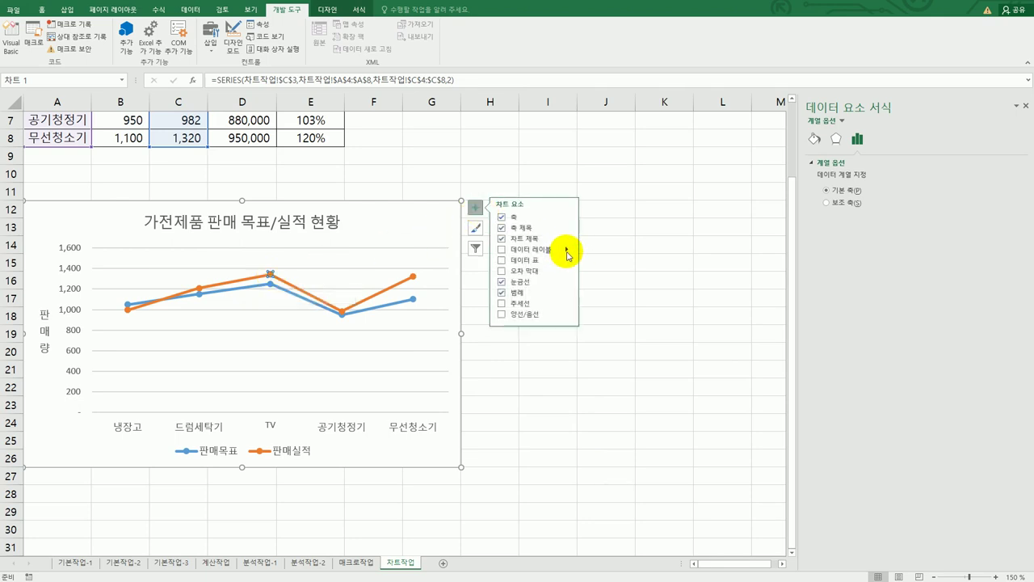
{"action": "mouse_move", "coordinate": [568, 255]}
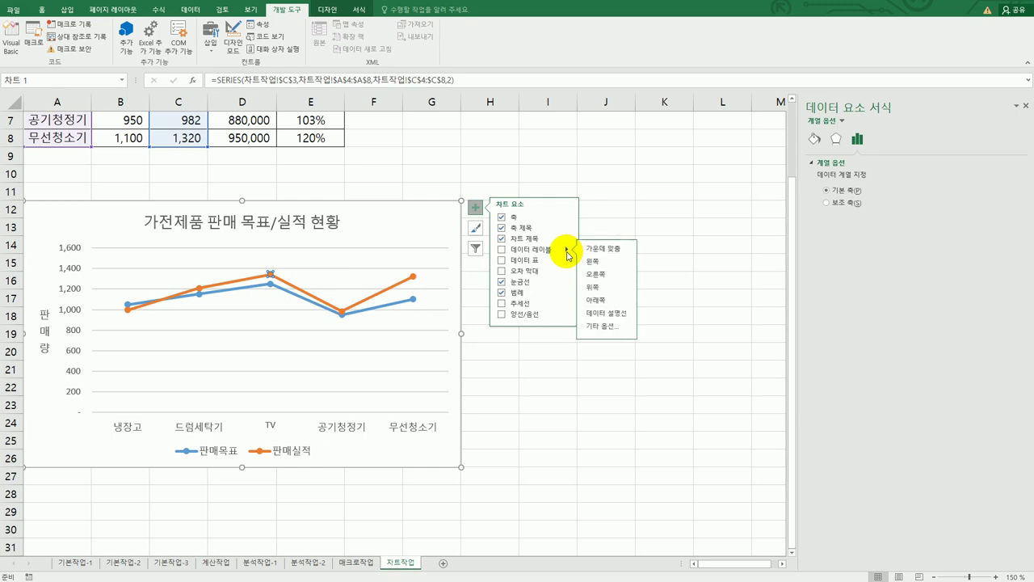
{"action": "left_click", "coordinate": [611, 331]}
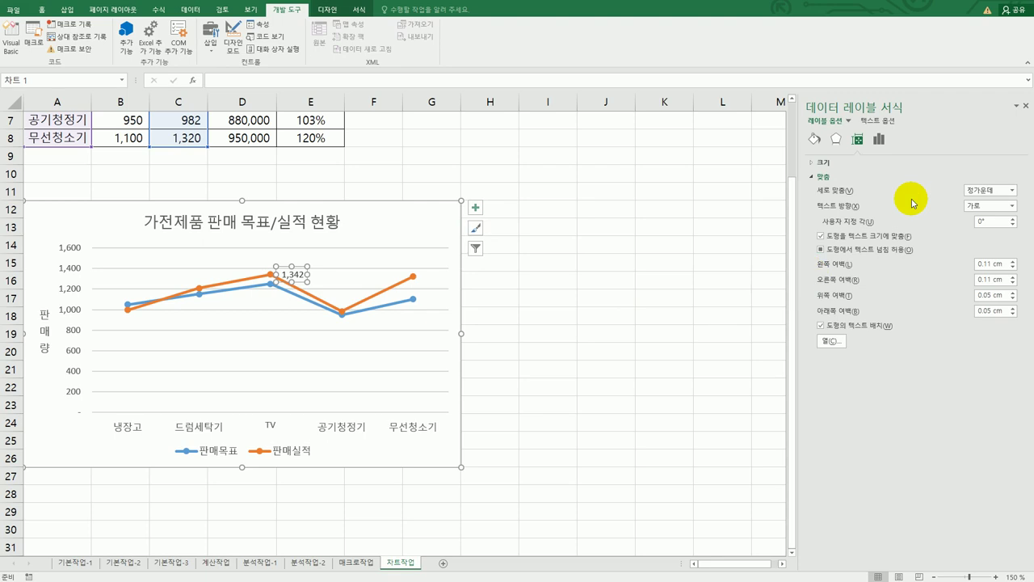
Show the category name (항목 이름) with the value in the TV data label and place the label above the point (위쪽).
{"action": "left_click", "coordinate": [878, 141]}
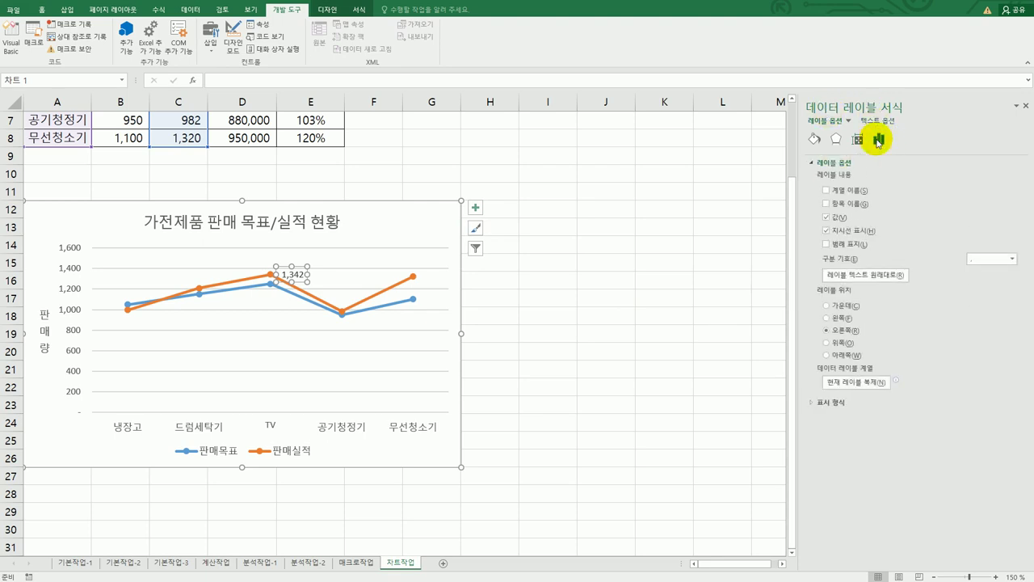
{"action": "left_click", "coordinate": [826, 204]}
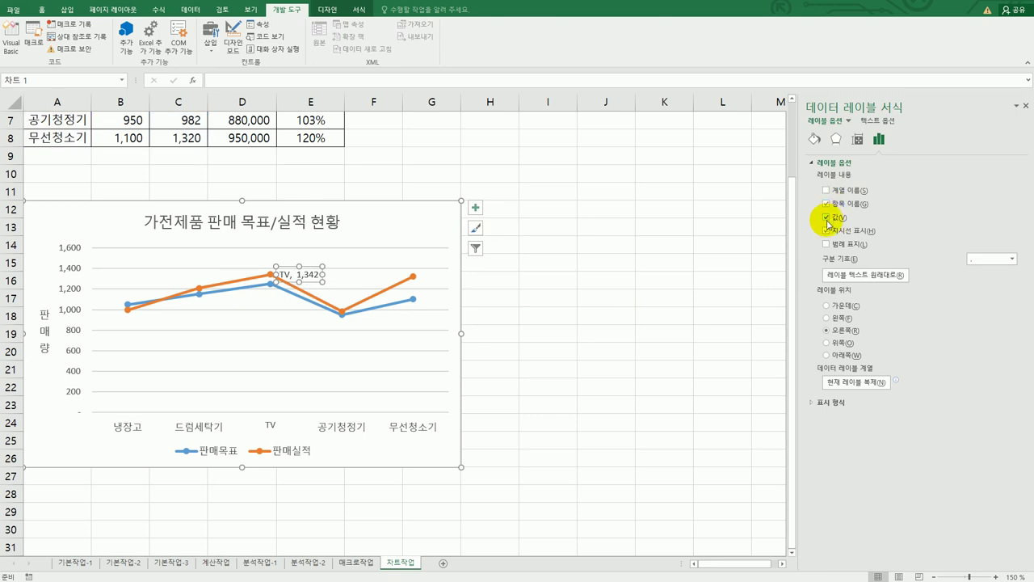
{"action": "left_click", "coordinate": [836, 347]}
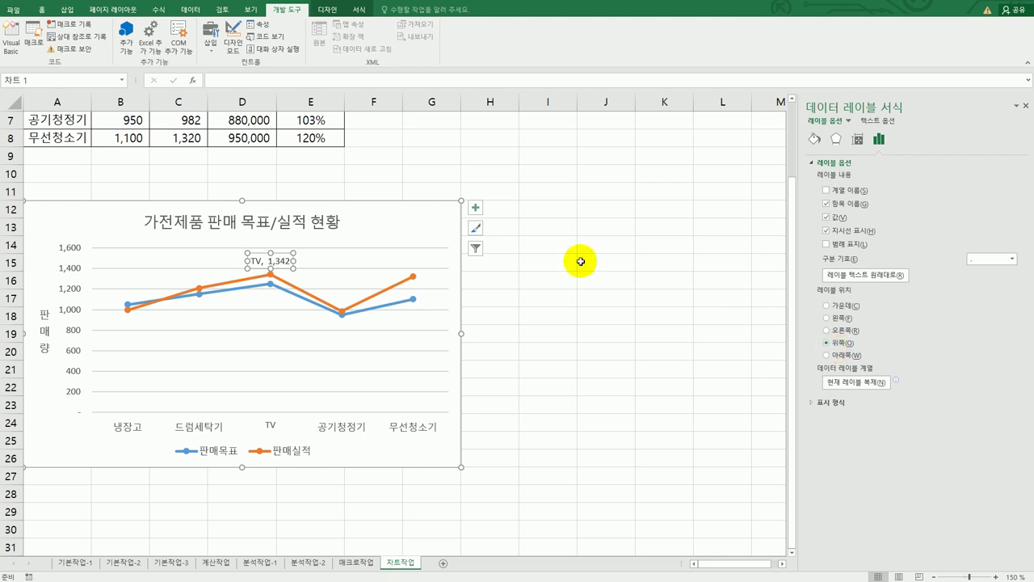
Apply the shape style 미세 효과 - 황금색, 강조 4 to the chart's plot area.
{"action": "left_click", "coordinate": [351, 266]}
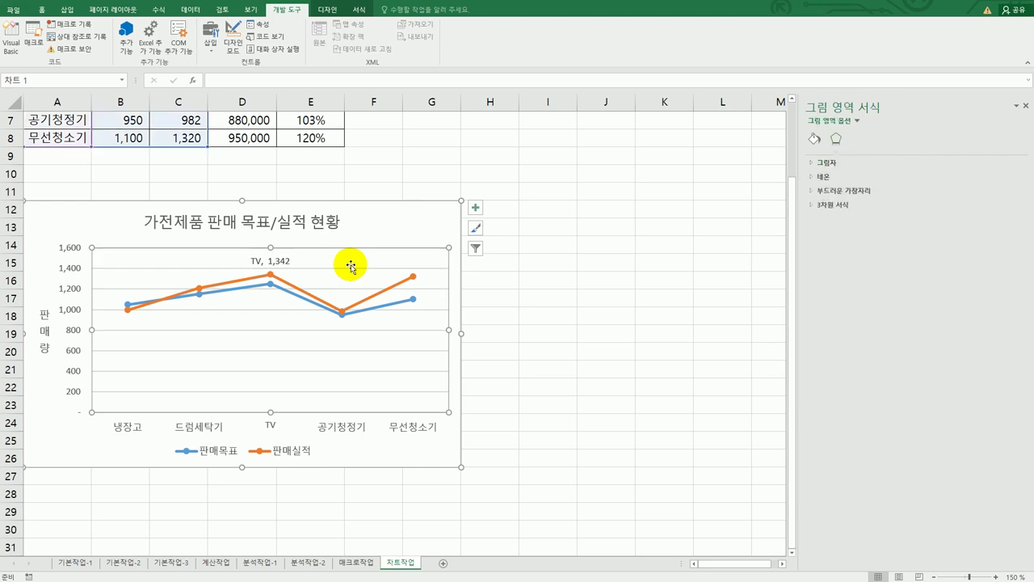
{"action": "left_click", "coordinate": [358, 10]}
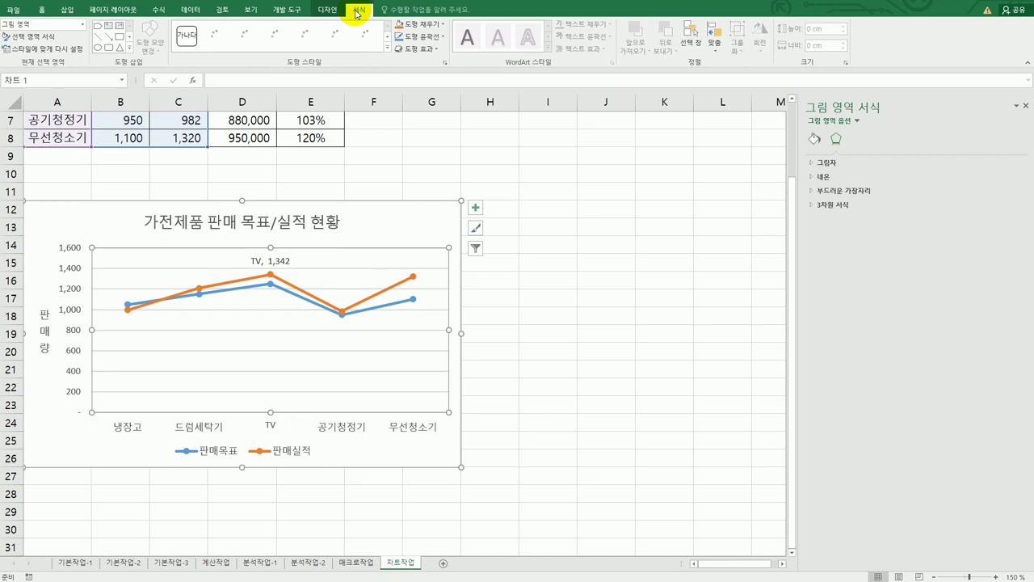
{"action": "left_click", "coordinate": [386, 48]}
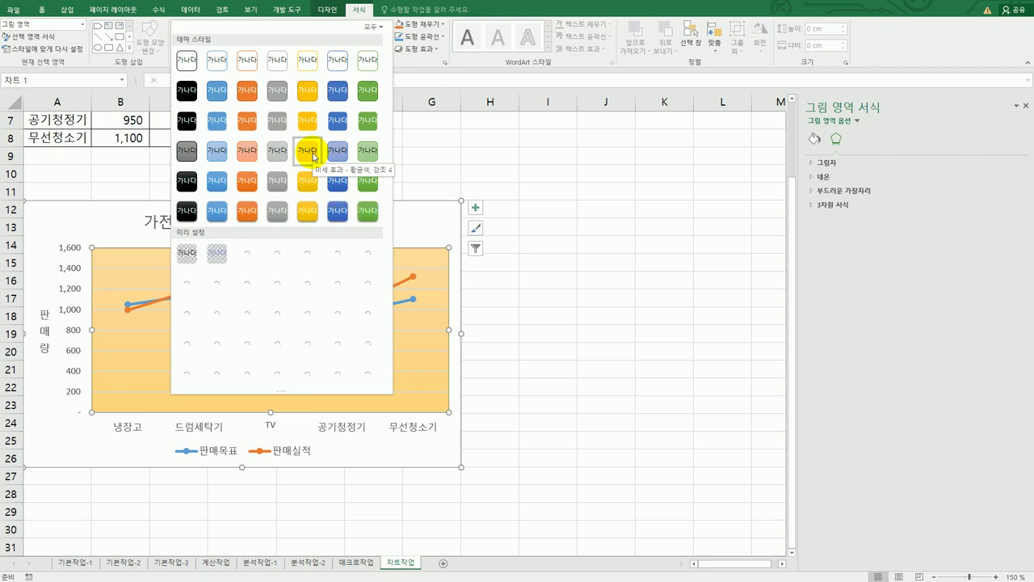
{"action": "left_click", "coordinate": [314, 156]}
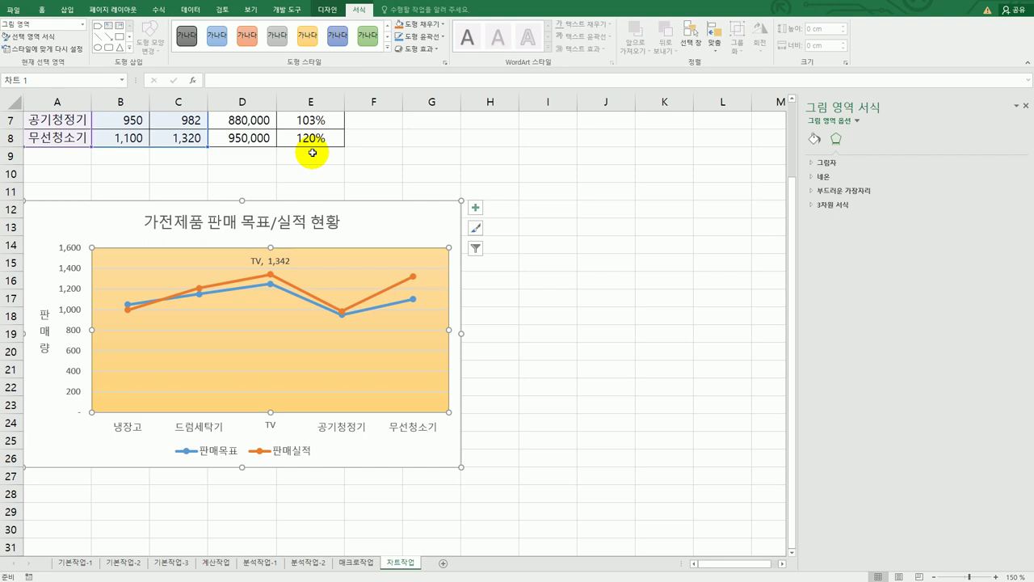
Add an exponential (지수) trendline to the 판매실적 series.
{"action": "left_click", "coordinate": [271, 275]}
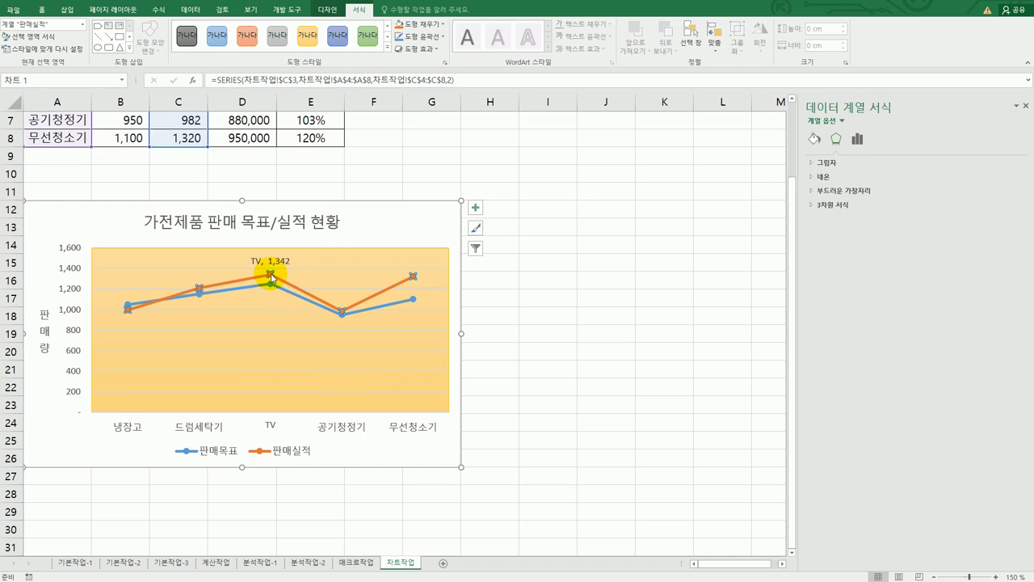
{"action": "right_click", "coordinate": [271, 277]}
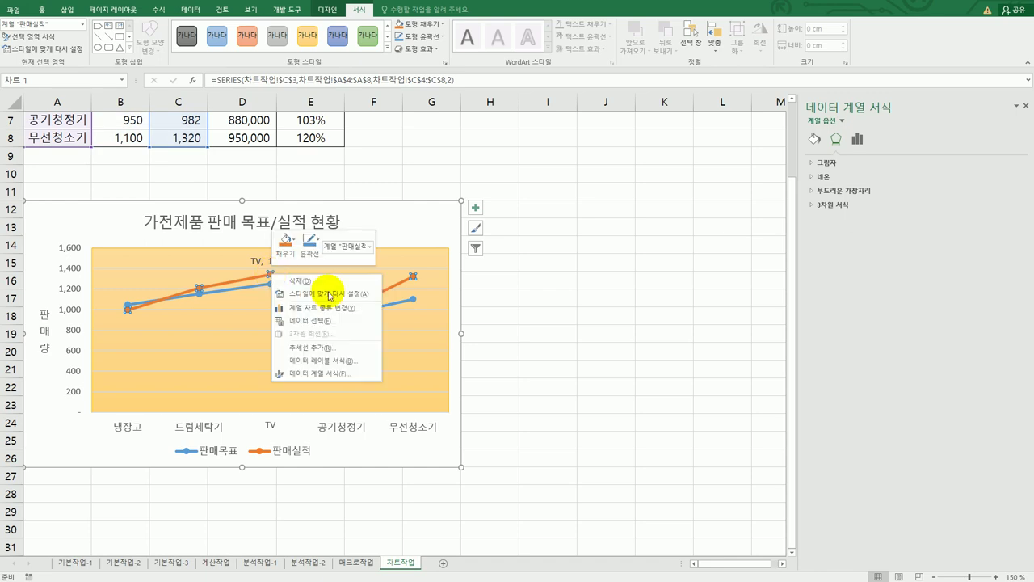
{"action": "left_click", "coordinate": [340, 351]}
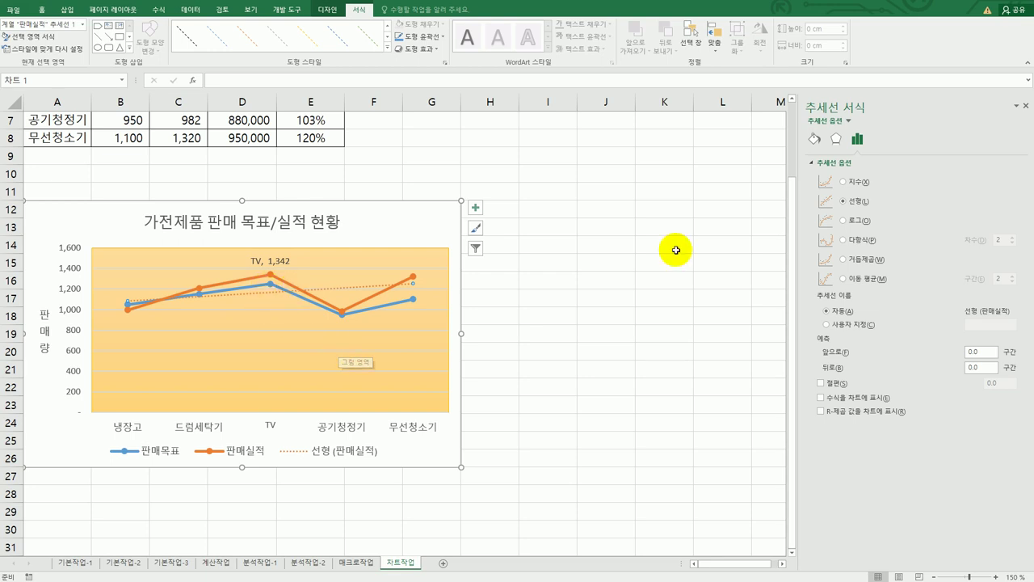
{"action": "left_click", "coordinate": [843, 182]}
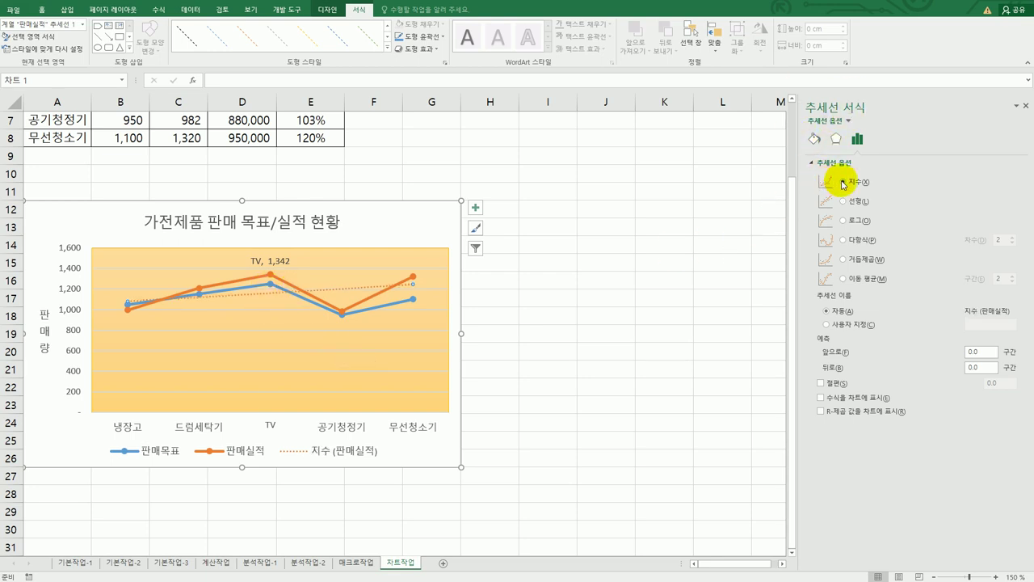
{"action": "left_click", "coordinate": [571, 407]}
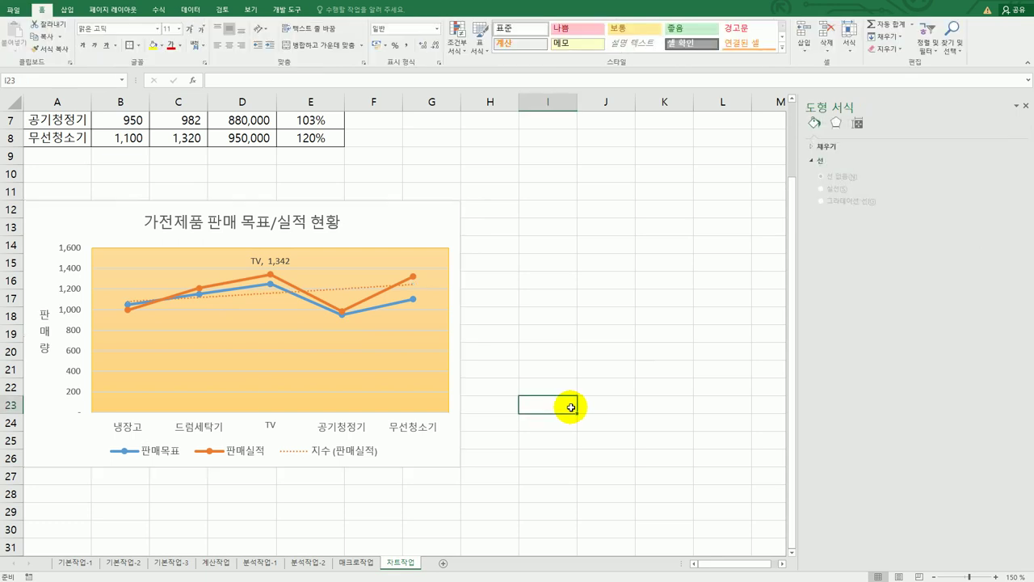